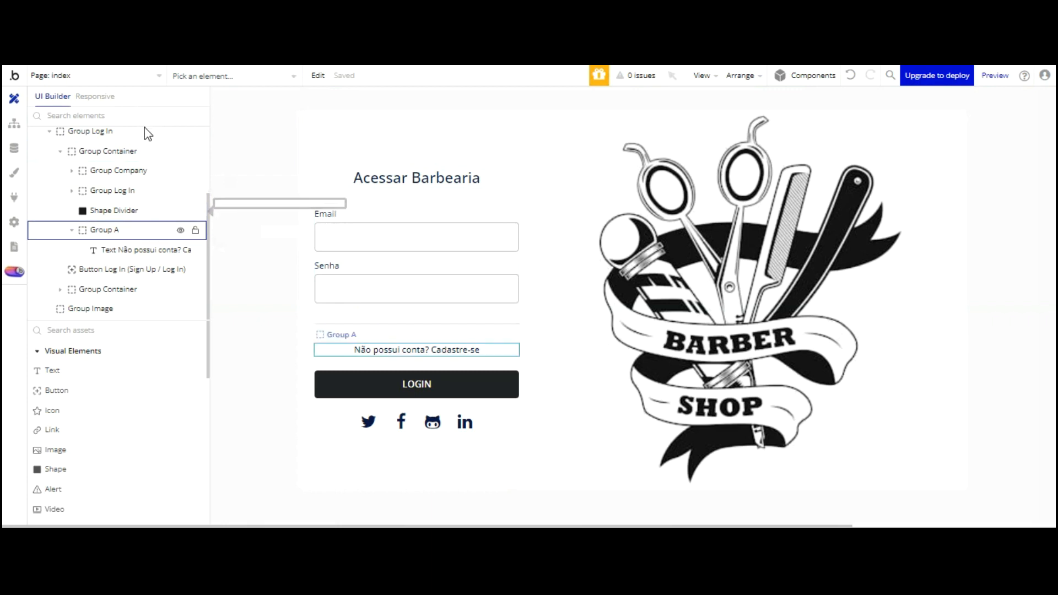
Place a Progress Bar element just under the LOGIN button
scroll(156, 375, down, 2)
scroll(155, 280, down, 3)
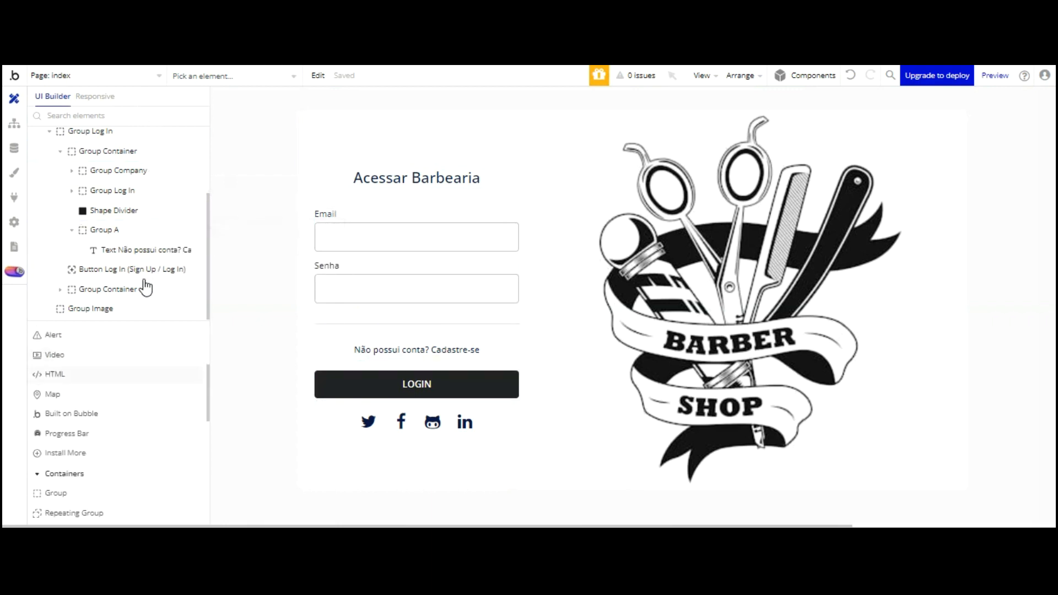
click(65, 356)
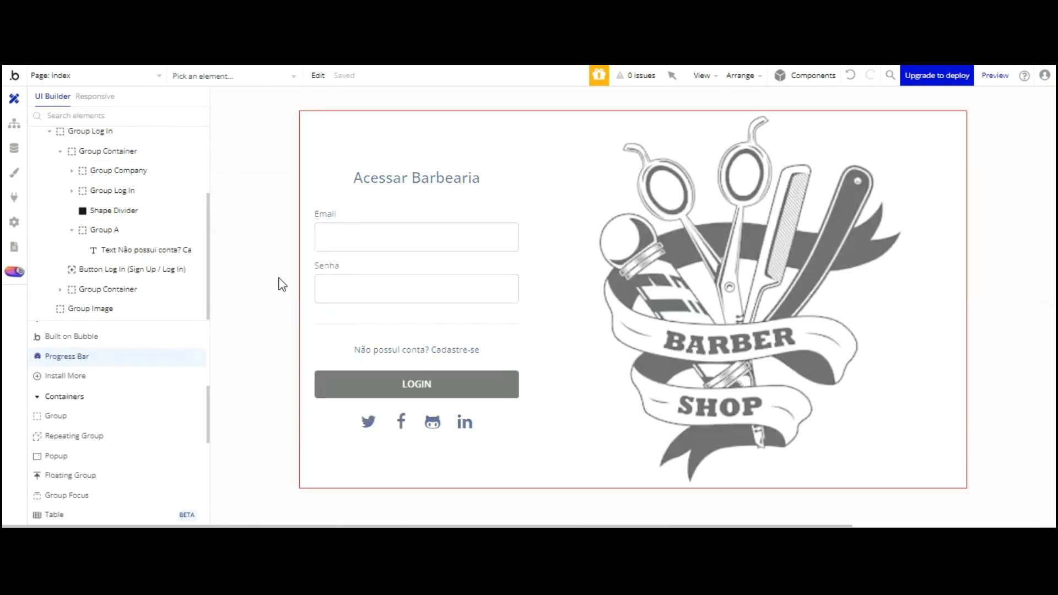
click(415, 318)
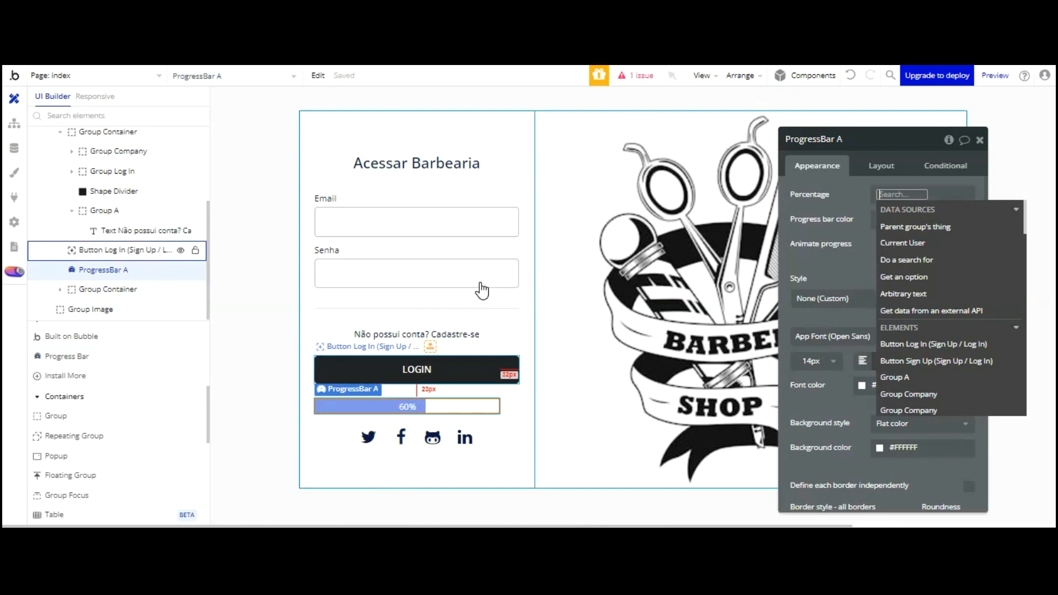
Let the progress bar stretch from a 300 px minimum width and set its height to 45
click(478, 369)
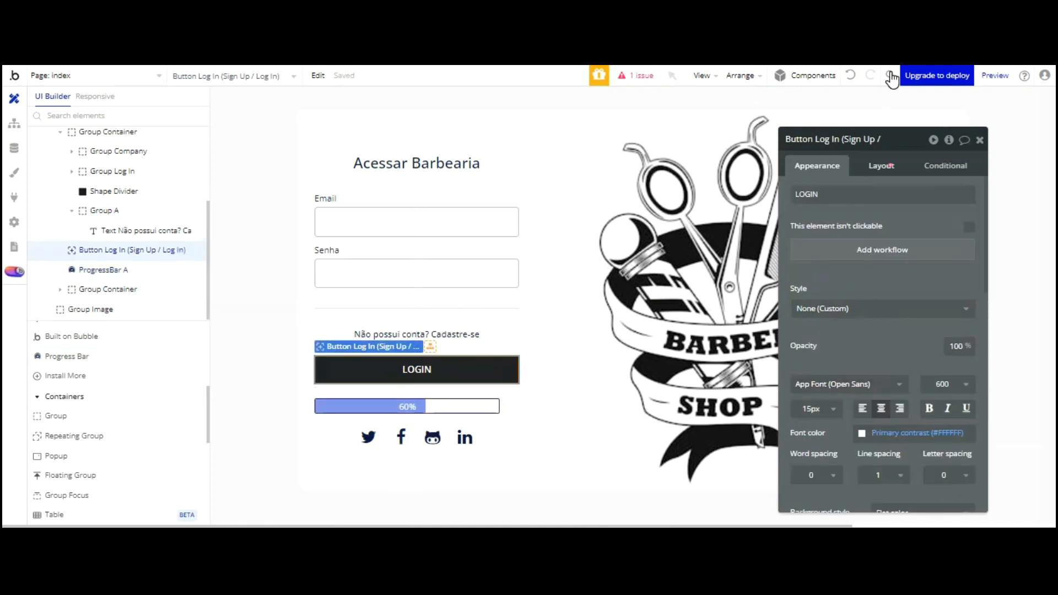
click(881, 165)
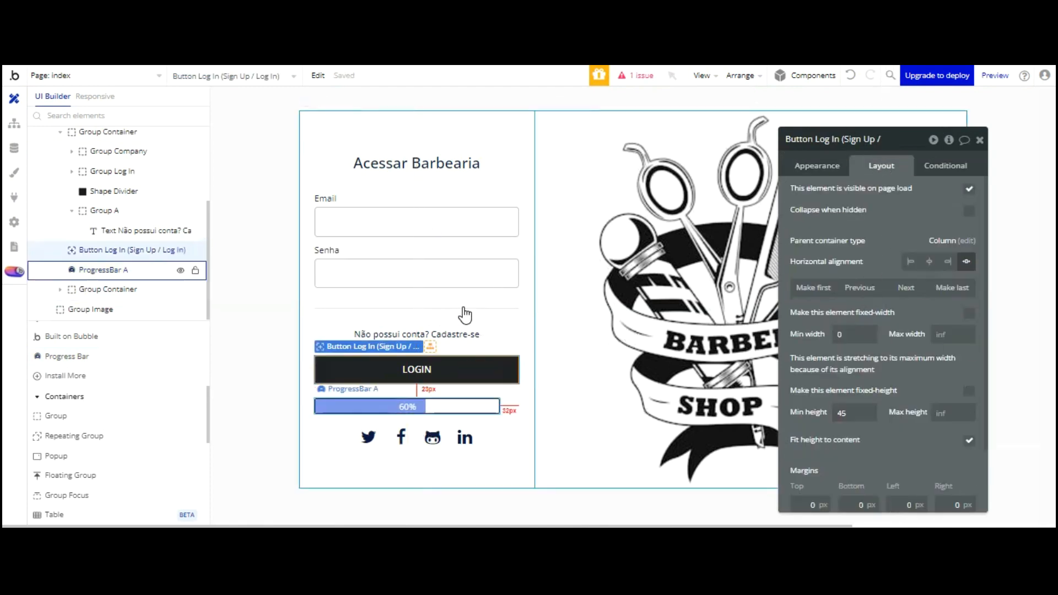
click(463, 404)
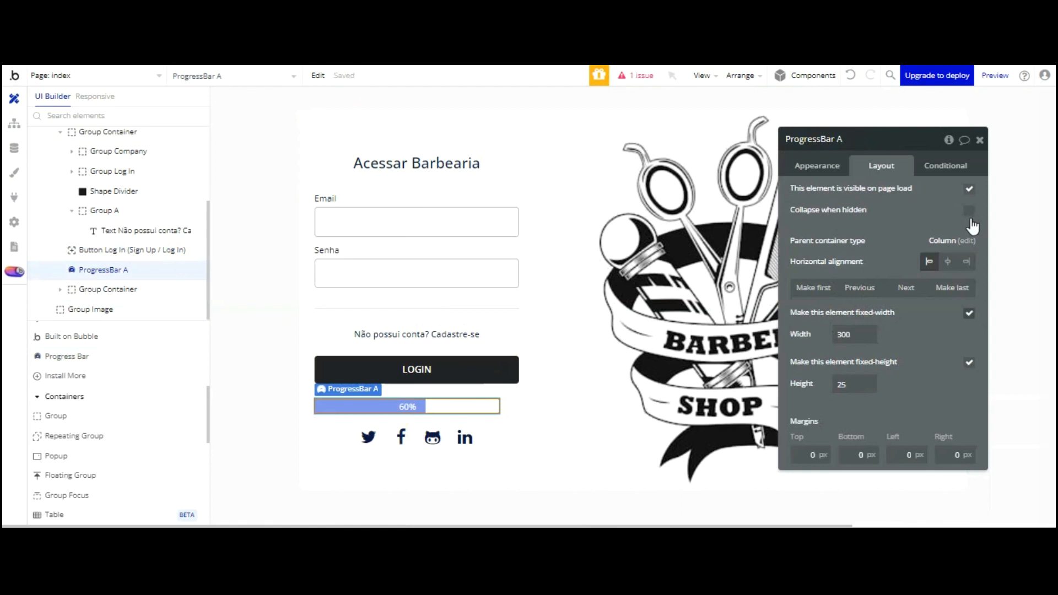
click(969, 313)
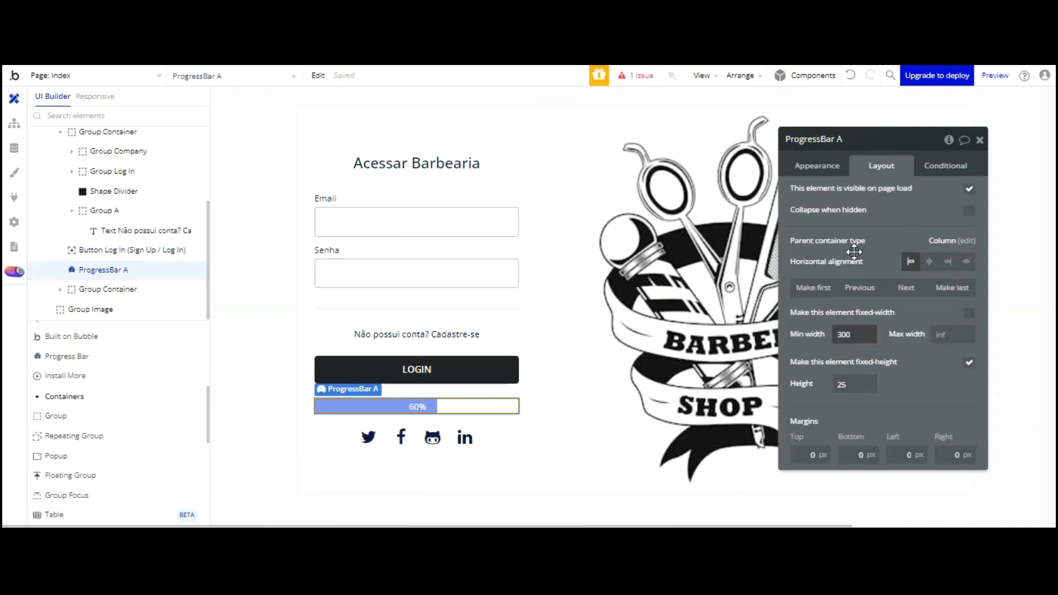
click(839, 385)
text(45)
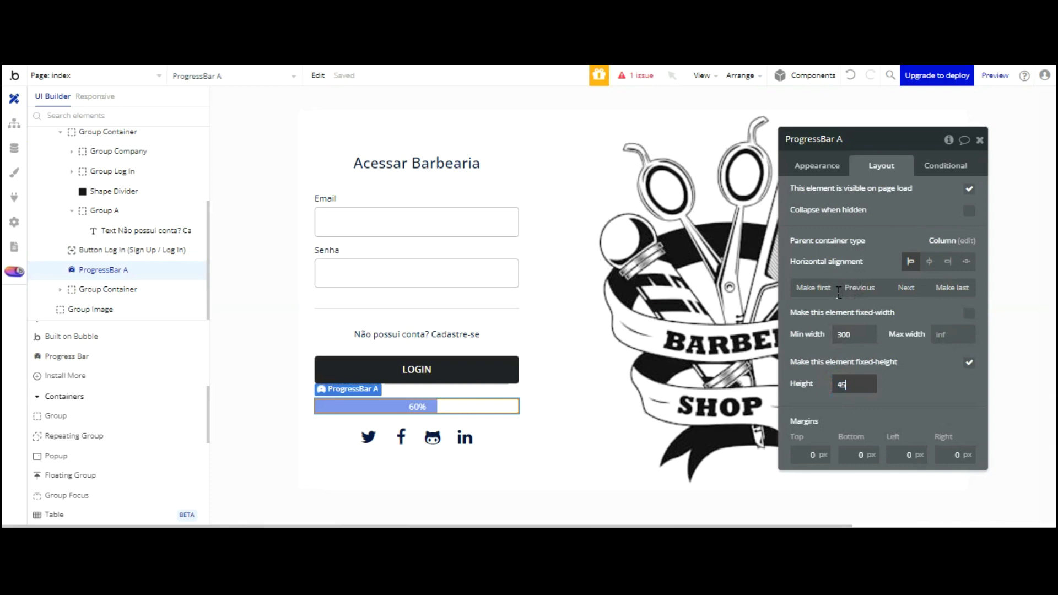
click(907, 386)
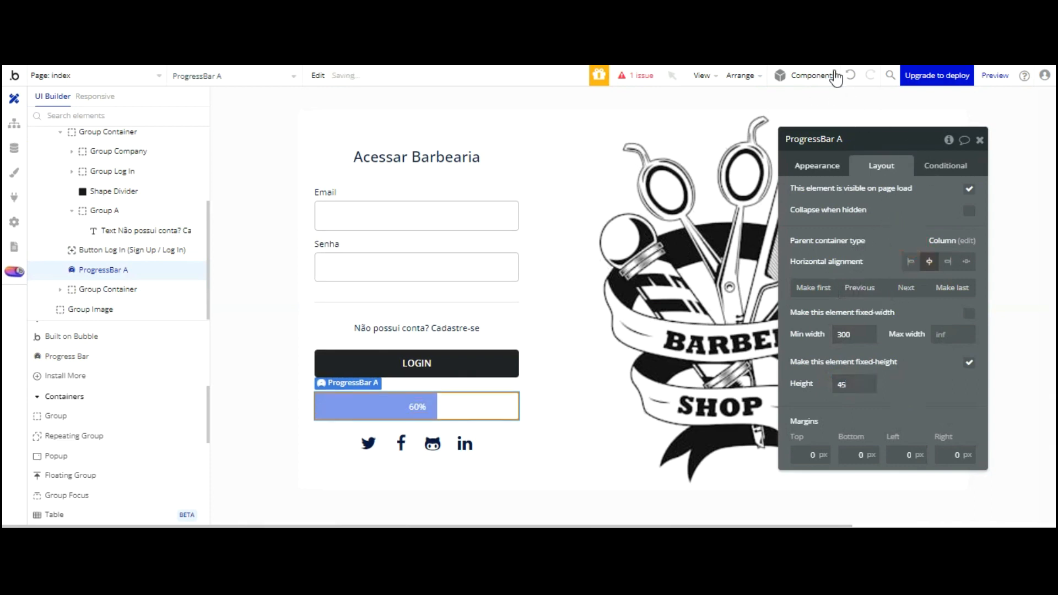
Rename the progress bar to ProgressBar Login with roundness 5 and border style None
click(817, 165)
click(842, 139)
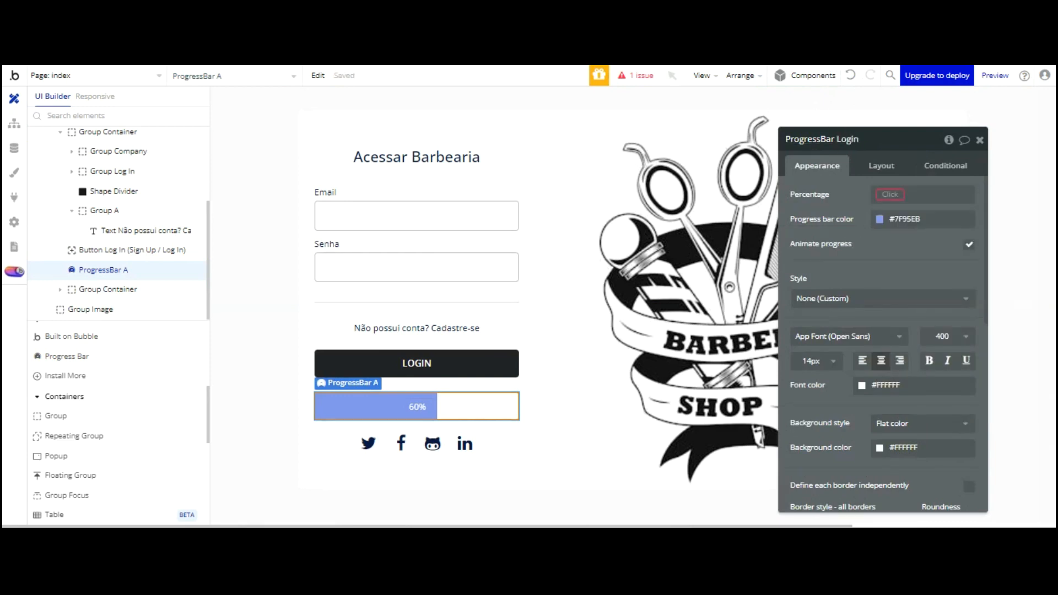
click(898, 264)
scroll(909, 297, down, 1)
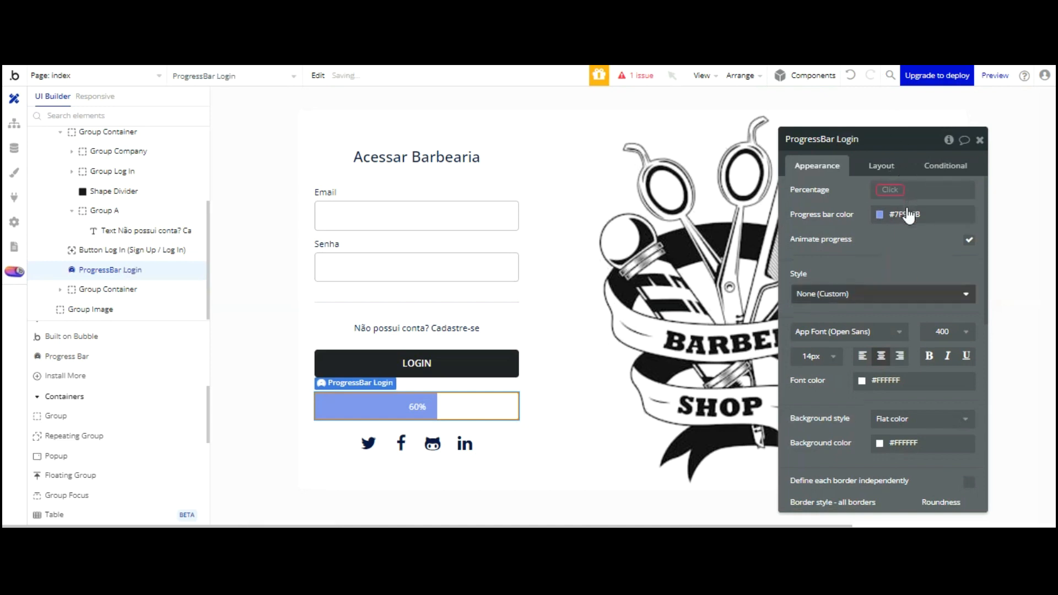
scroll(908, 215, down, 2)
click(946, 375)
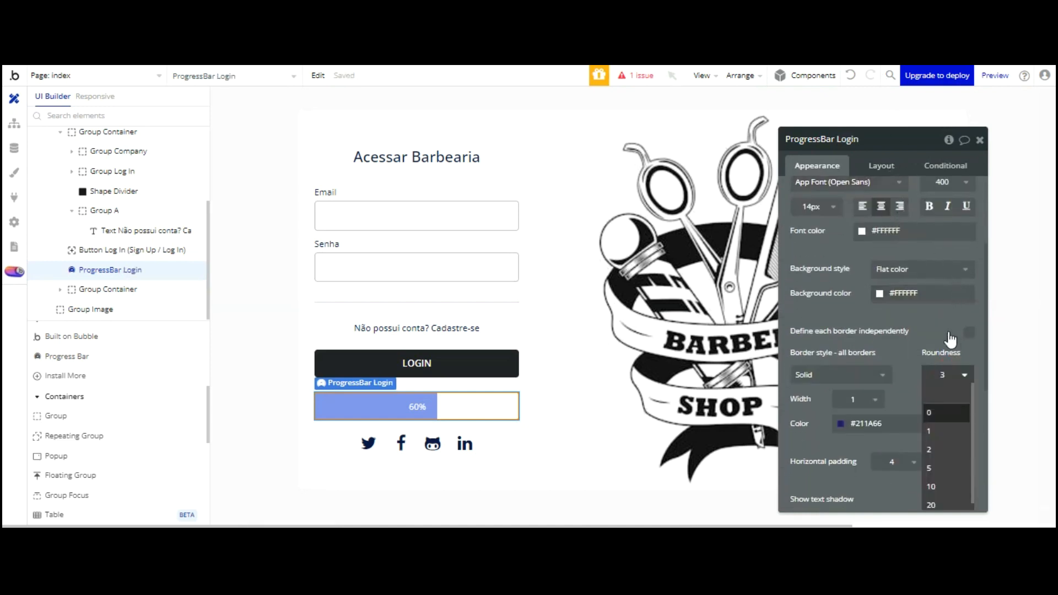
click(931, 468)
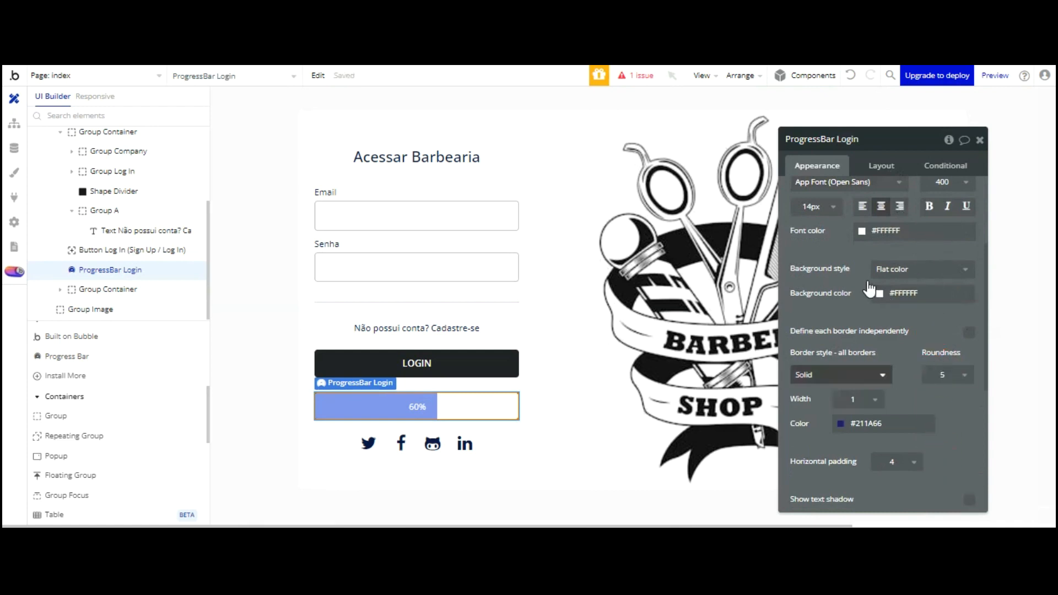
click(843, 375)
click(839, 412)
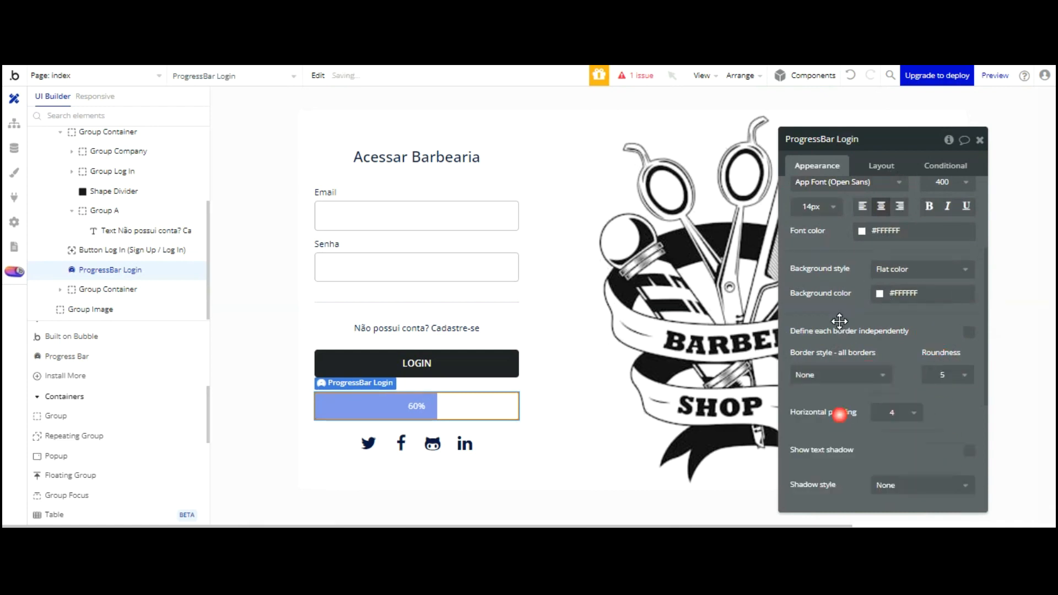
Open the app preview to view the login page
click(547, 300)
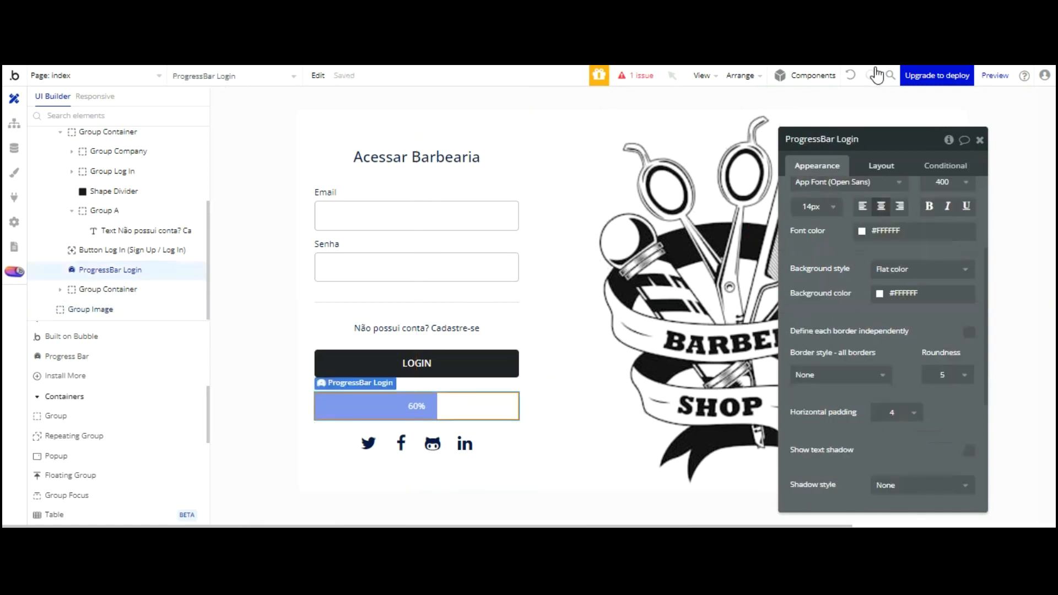
click(879, 164)
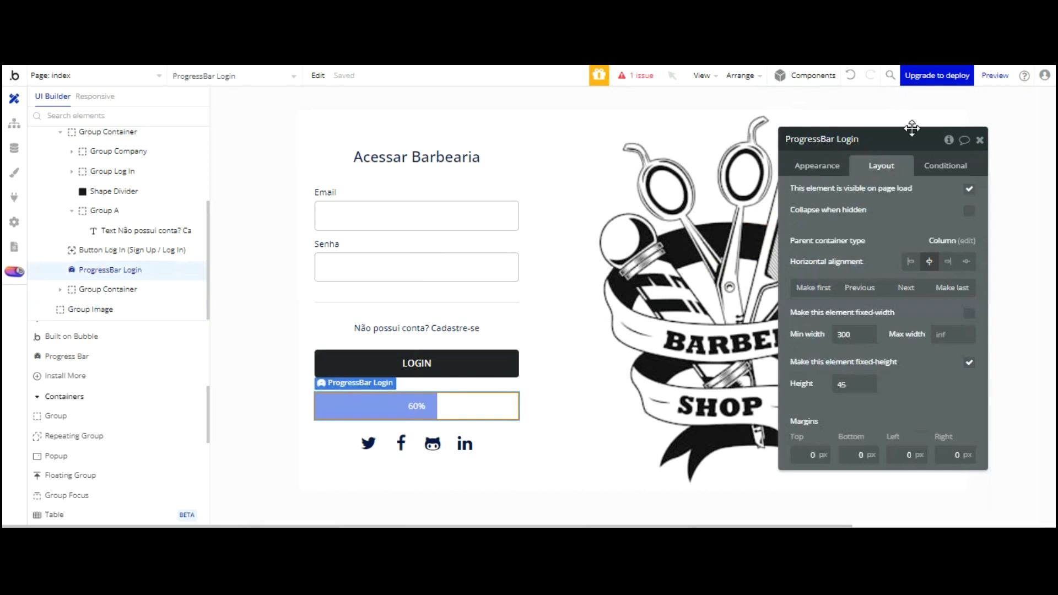
click(292, 39)
click(305, 87)
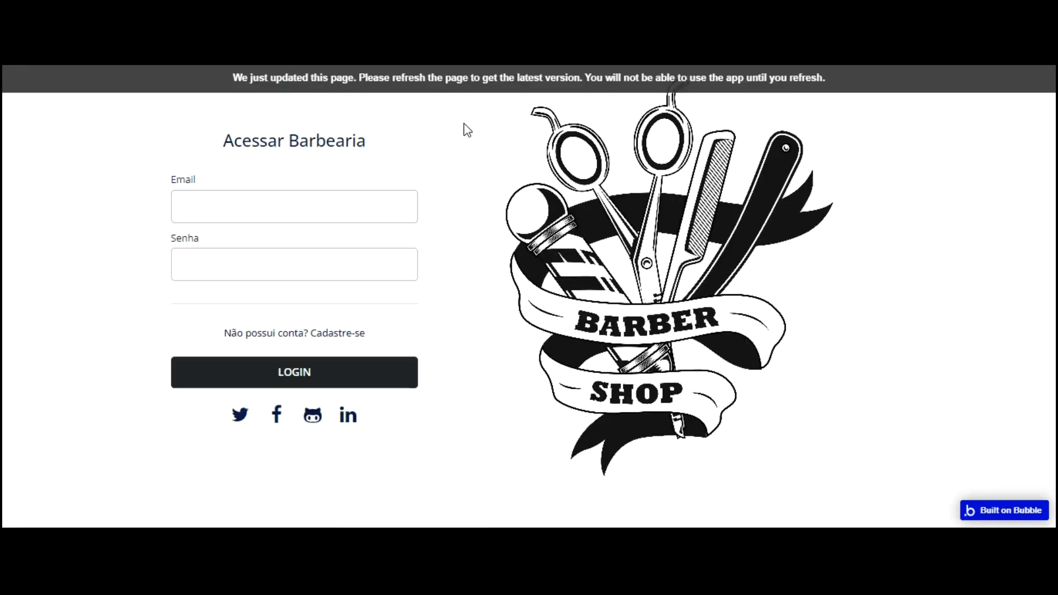
Make ProgressBar Login collapse when hidden and invisible on page load, then refresh the preview
key(F5)
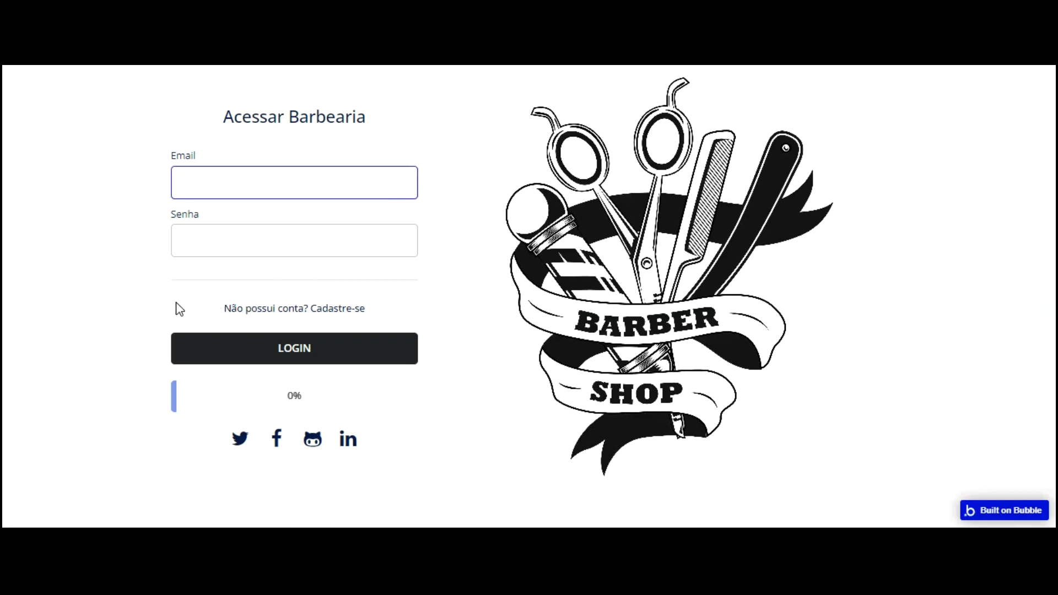
key(ctrl+shift+Tab)
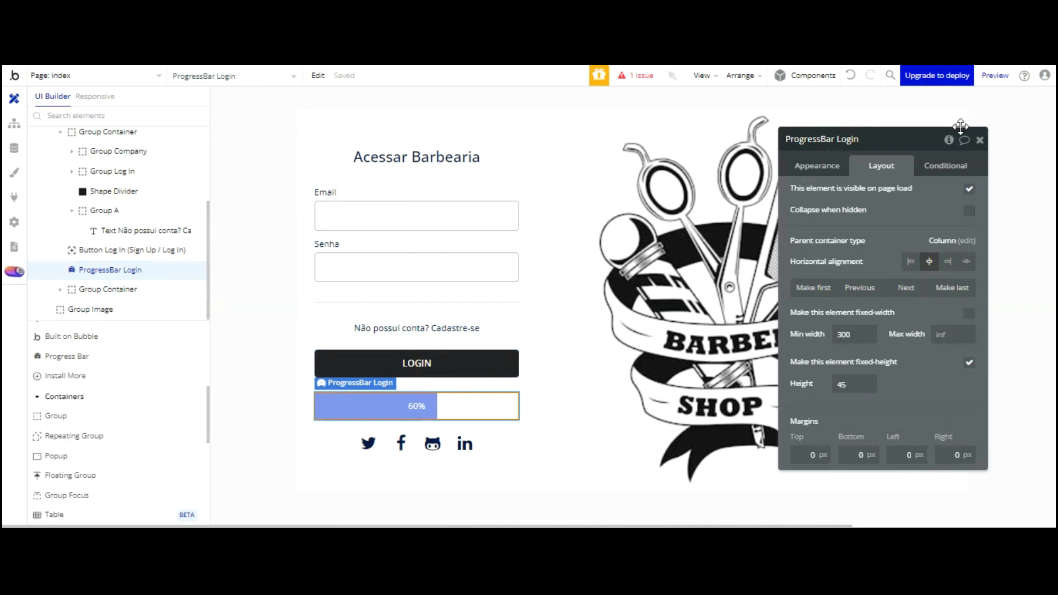
click(969, 210)
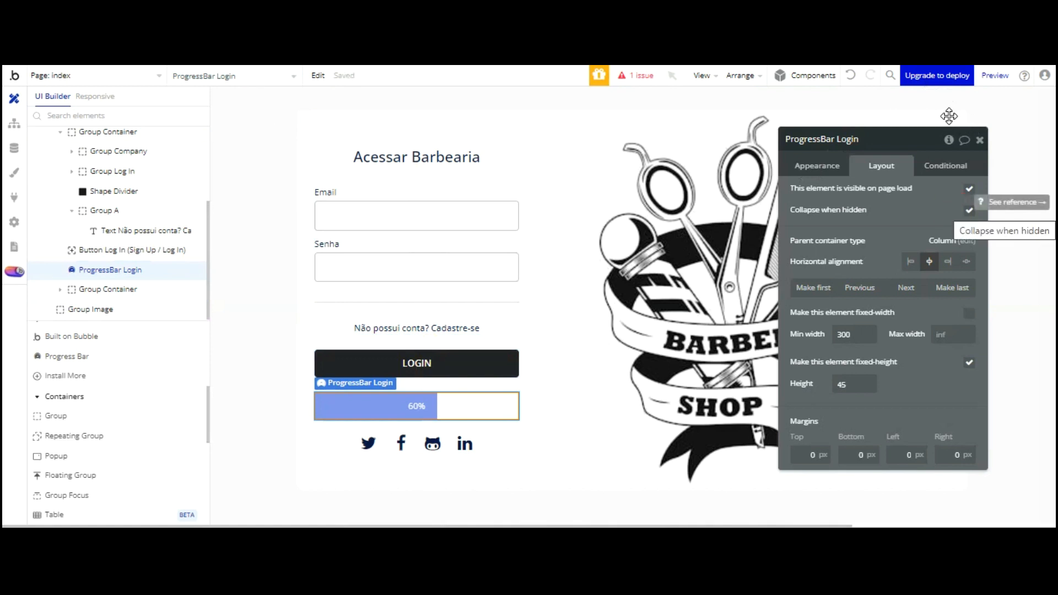
click(969, 189)
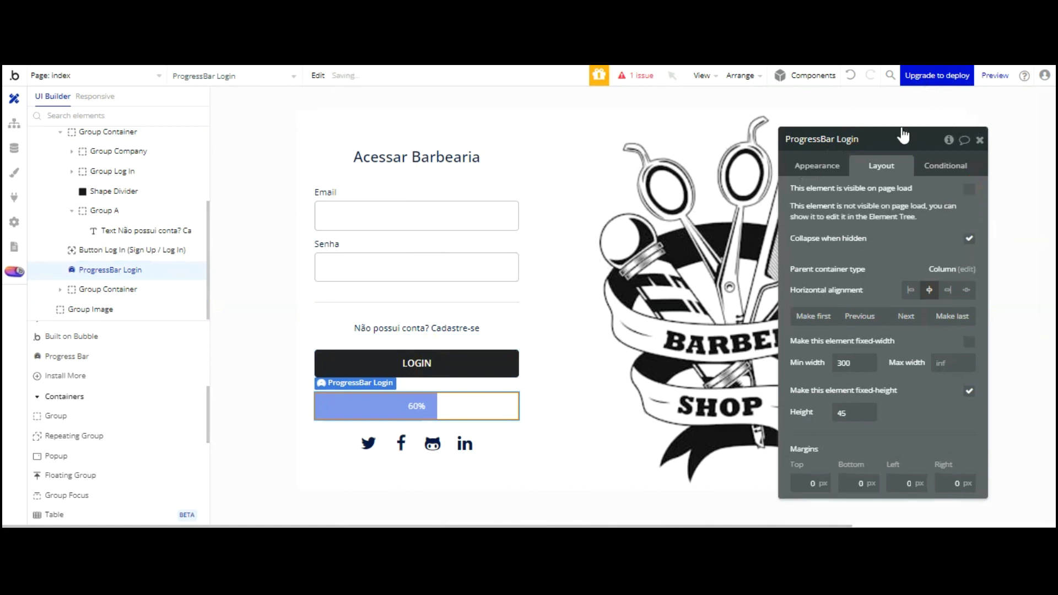
click(248, 11)
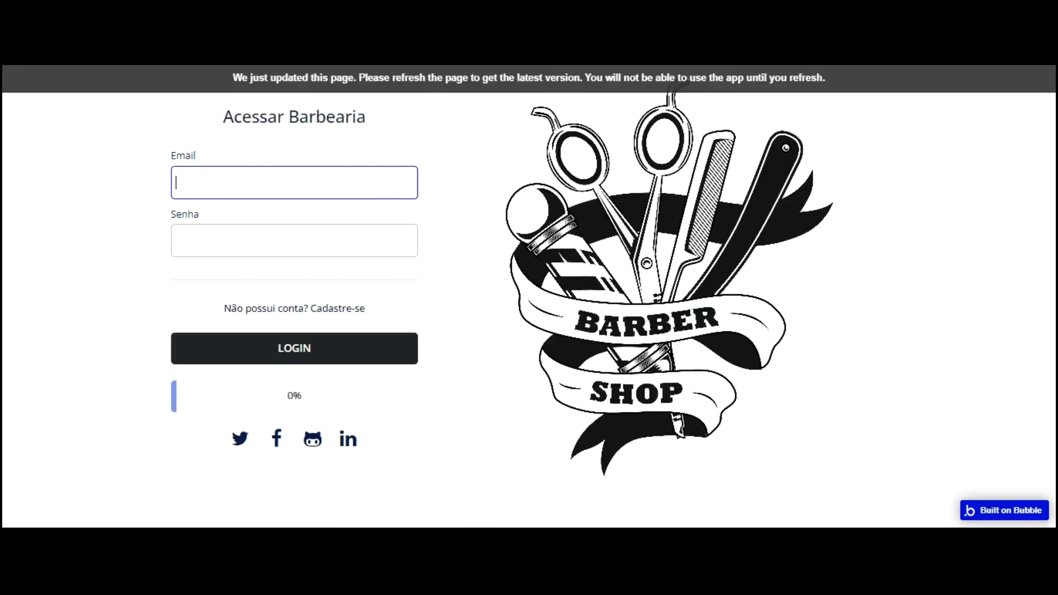
click(308, 83)
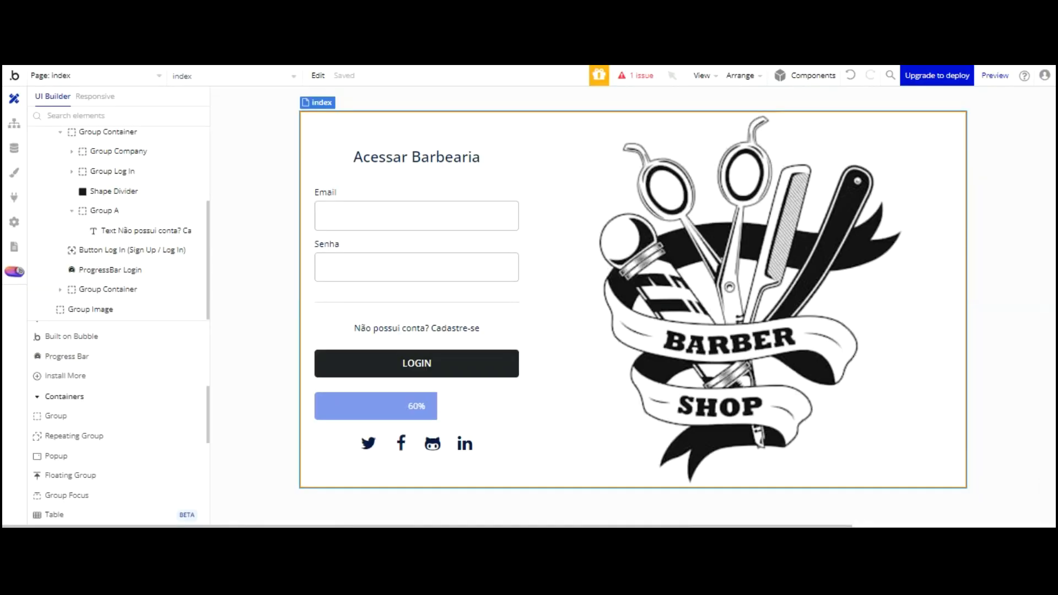
Add a number-type custom state named 'Carregamento bar' to the index page
click(254, 175)
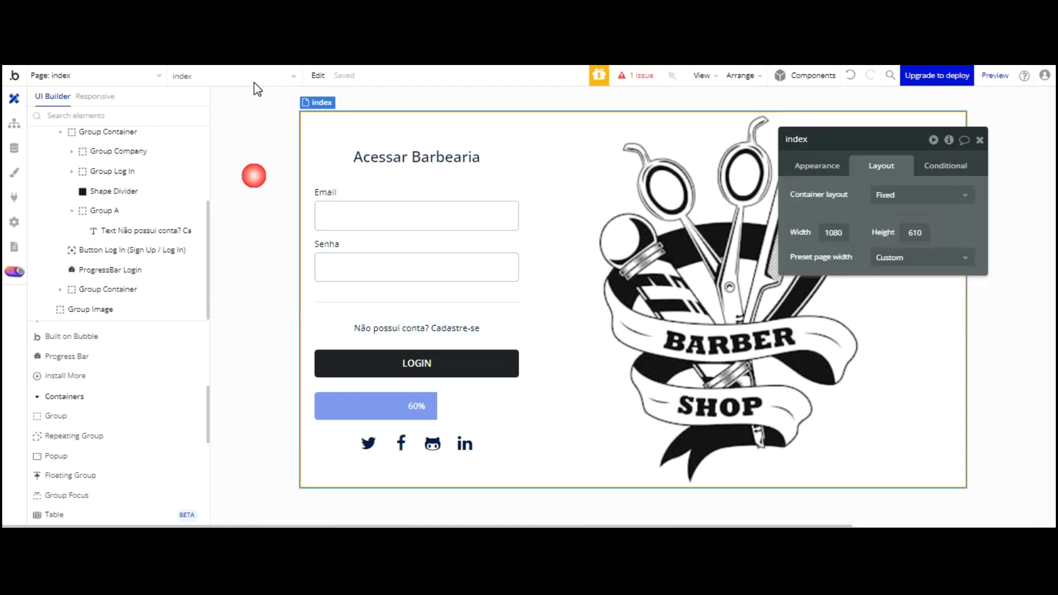
click(949, 140)
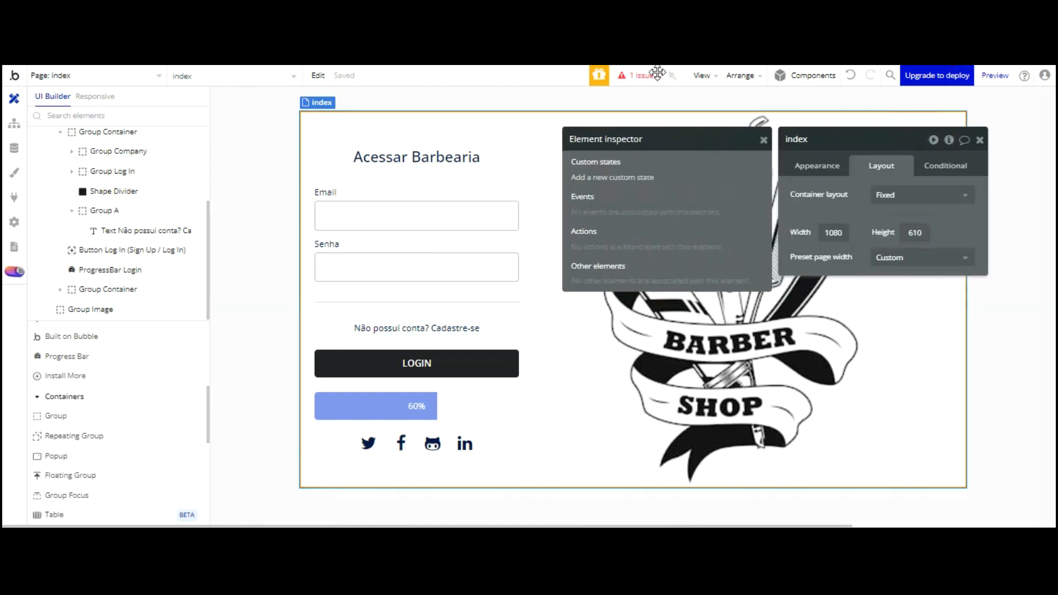
click(644, 178)
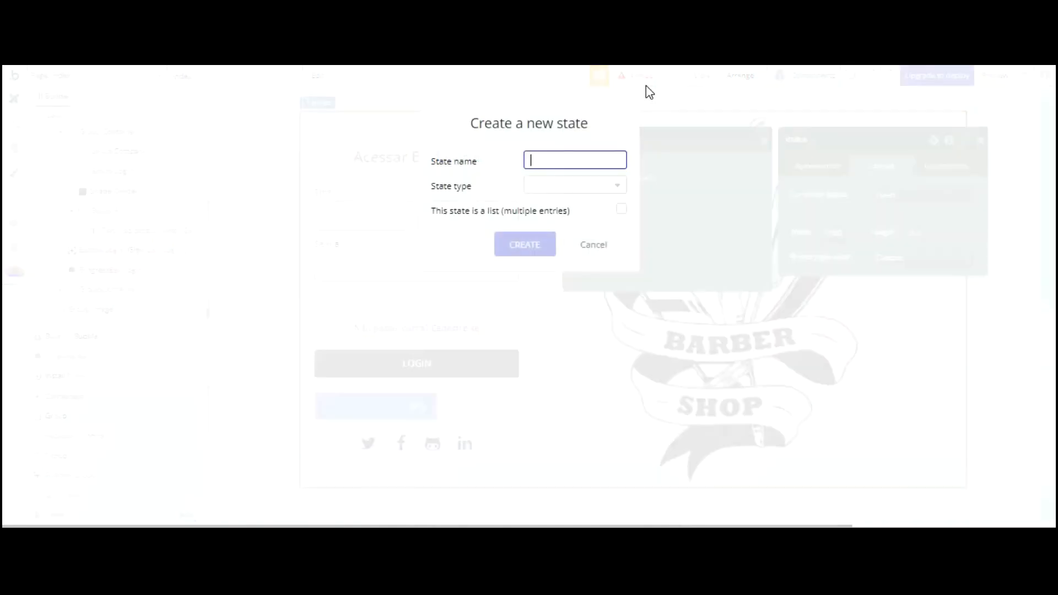
text(Carregamento bar)
key(Tab)
scroll(573, 210, down, 3)
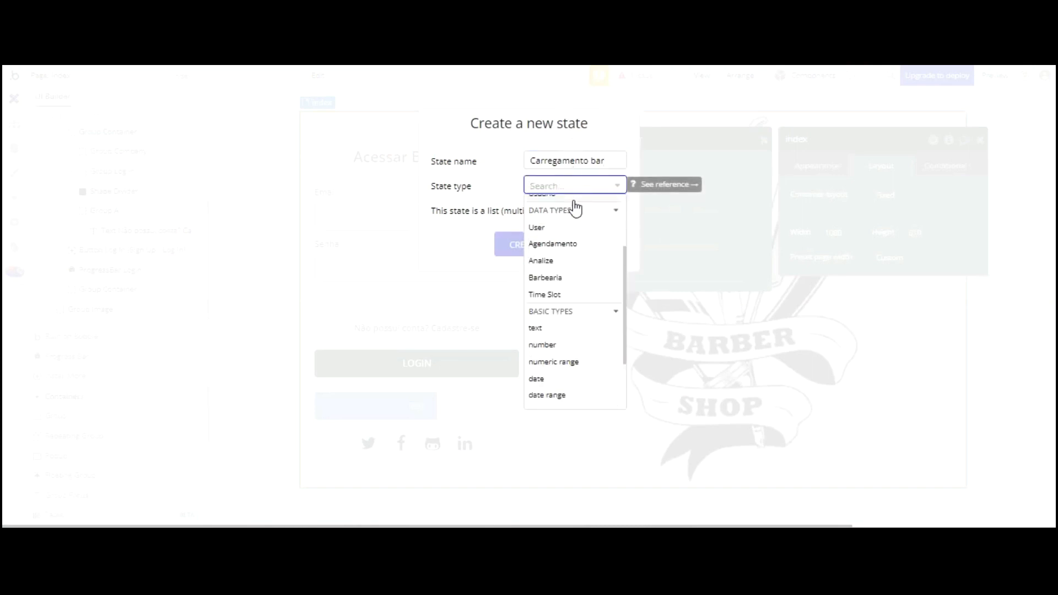
key(Return)
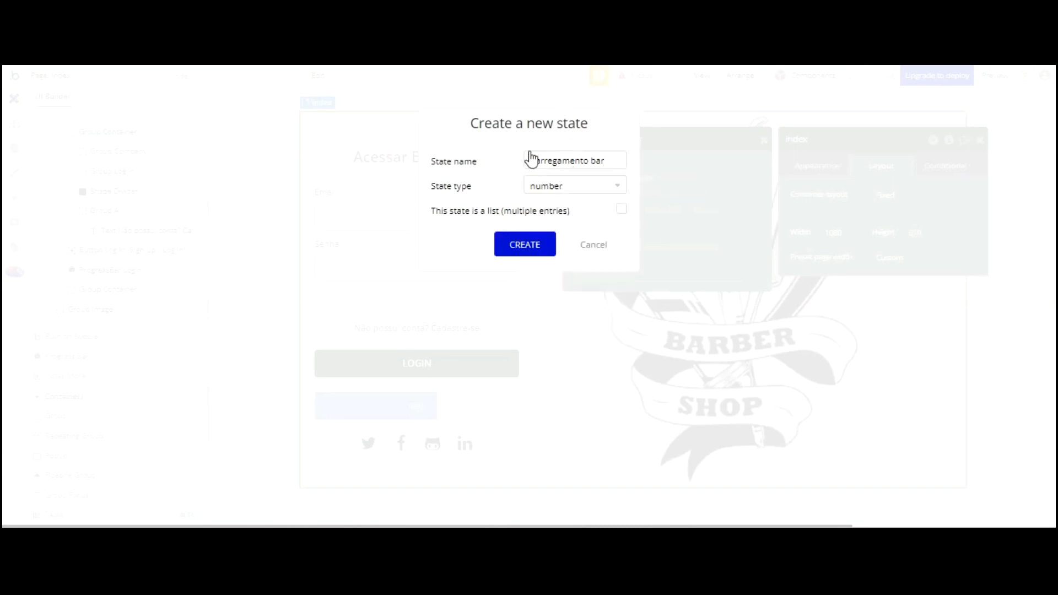
key(Return)
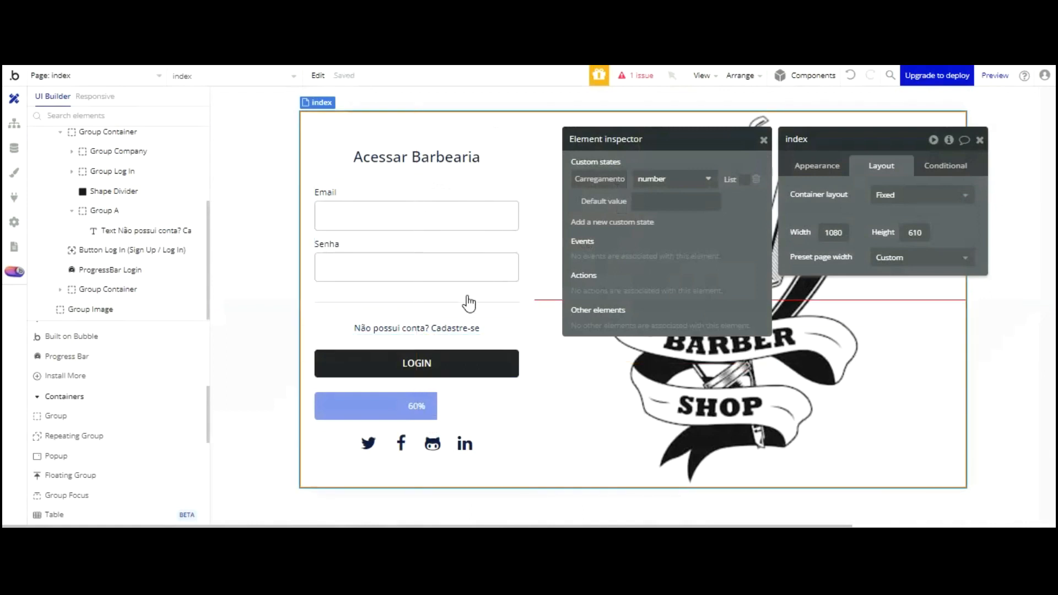
Create a yes / no custom state 'visibilidade barra' on ProgressBar Login
click(438, 359)
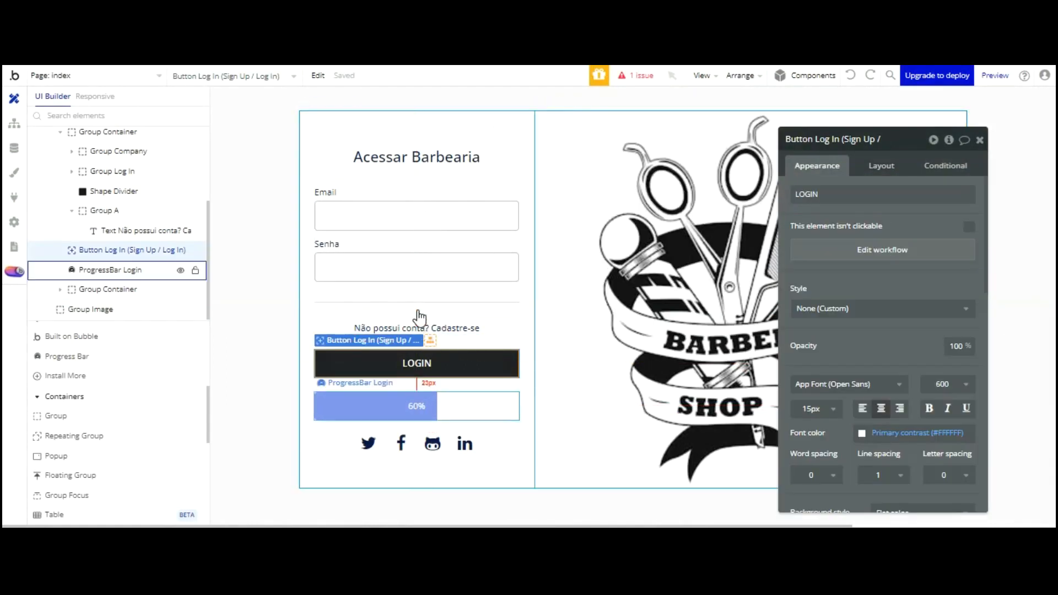
click(417, 313)
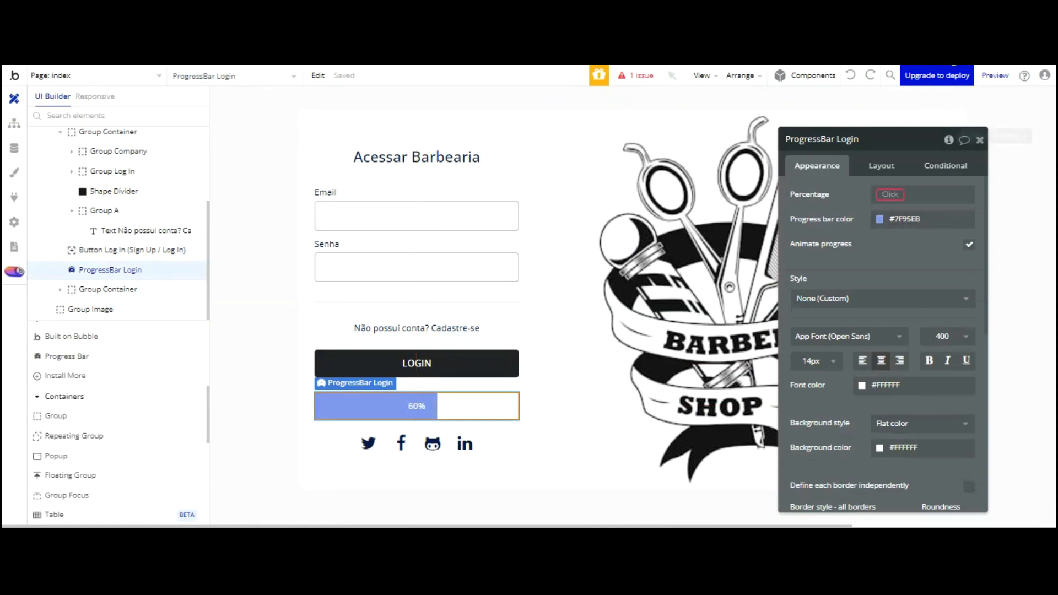
click(949, 139)
click(626, 177)
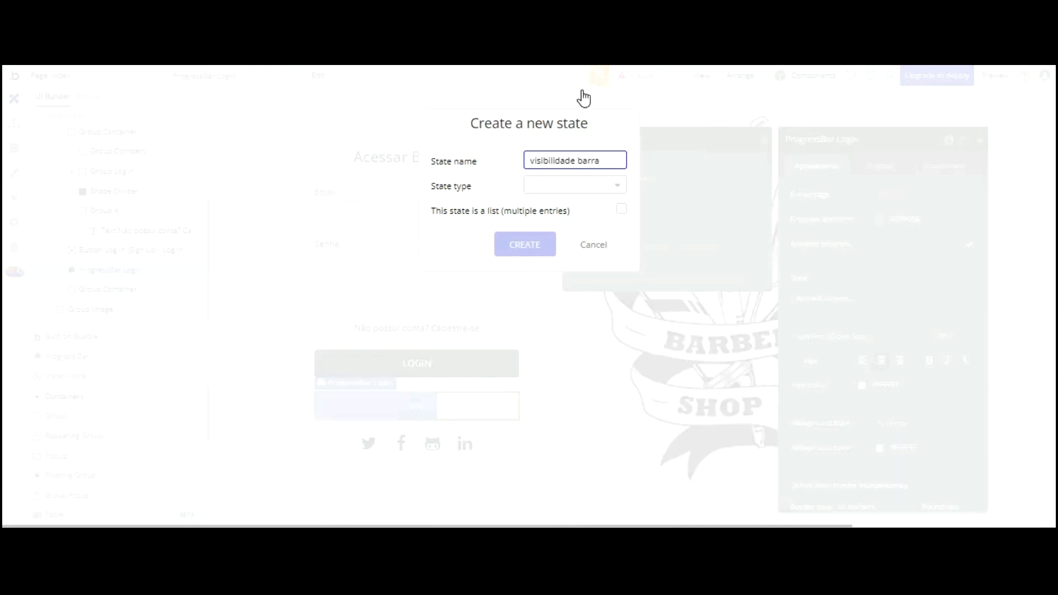
click(582, 184)
scroll(584, 242, down, 4)
click(542, 369)
click(532, 242)
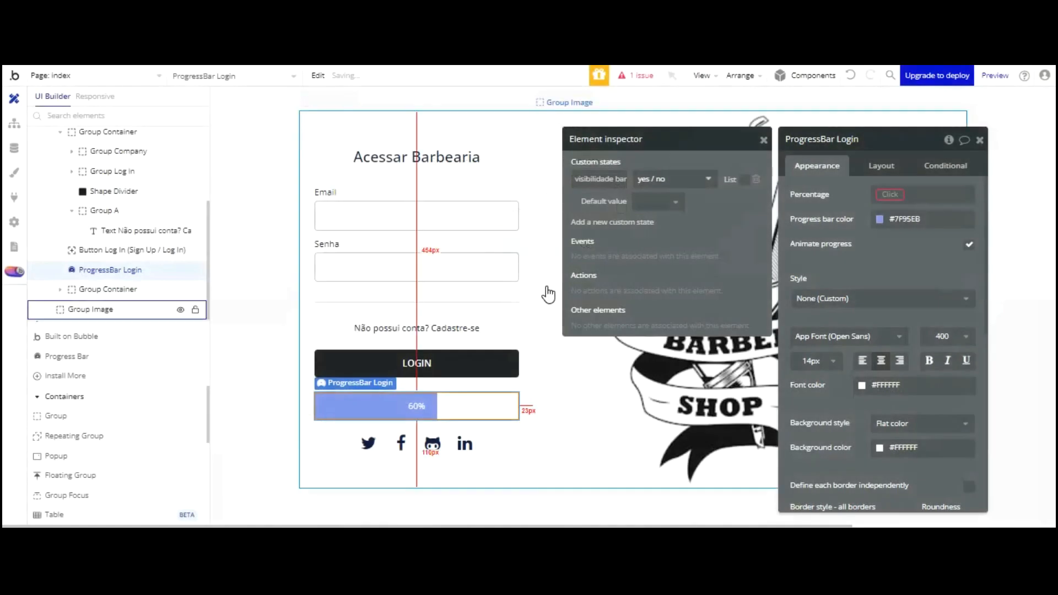
Reopen ProgressBar Login's inspector to confirm the new state exists
click(547, 292)
click(480, 406)
click(948, 140)
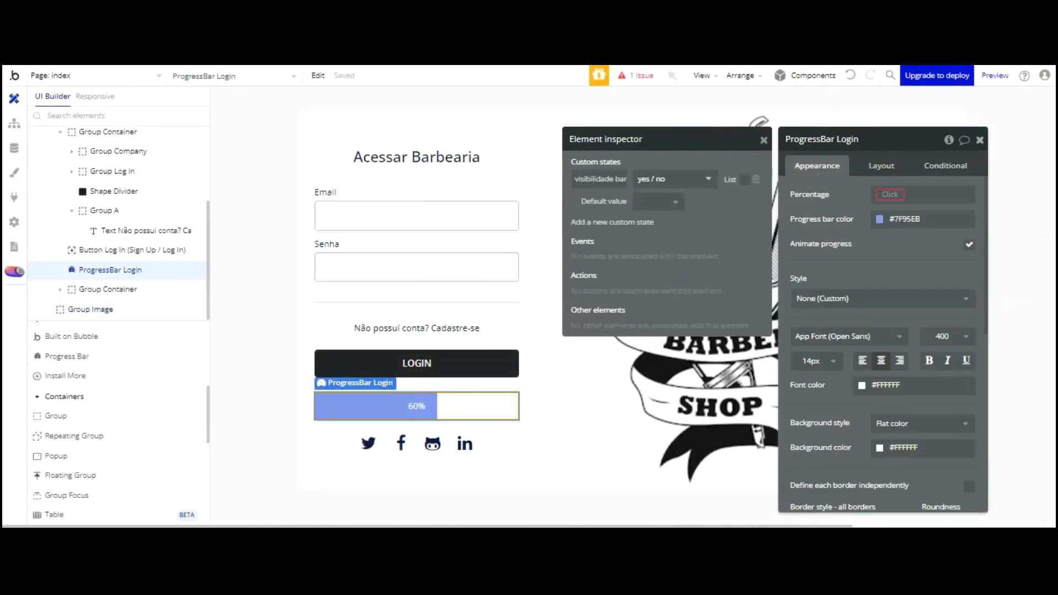
click(980, 140)
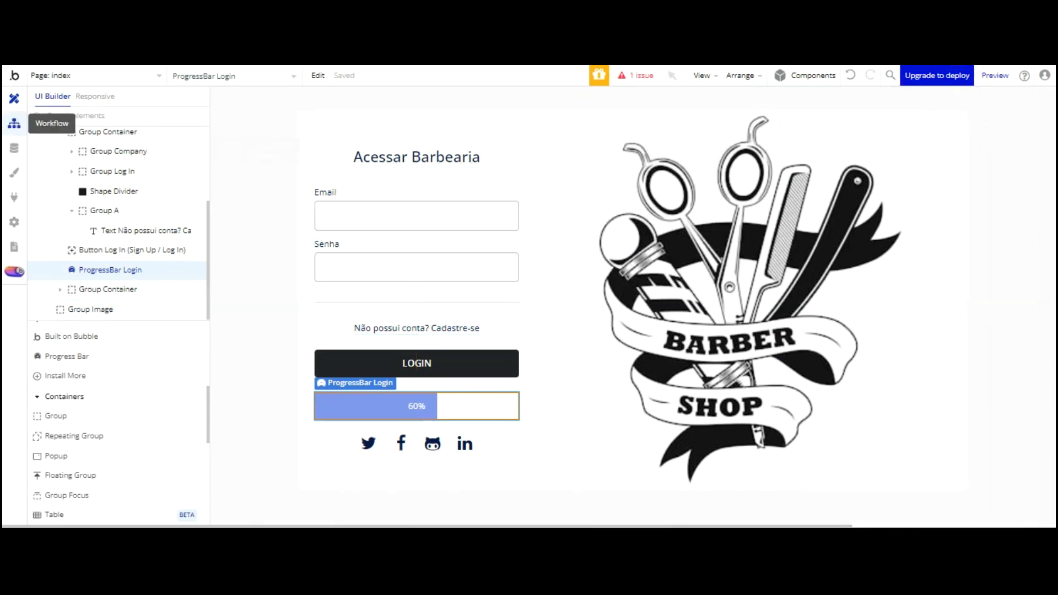
Add a recurring workflow event that runs every 1 second
click(14, 124)
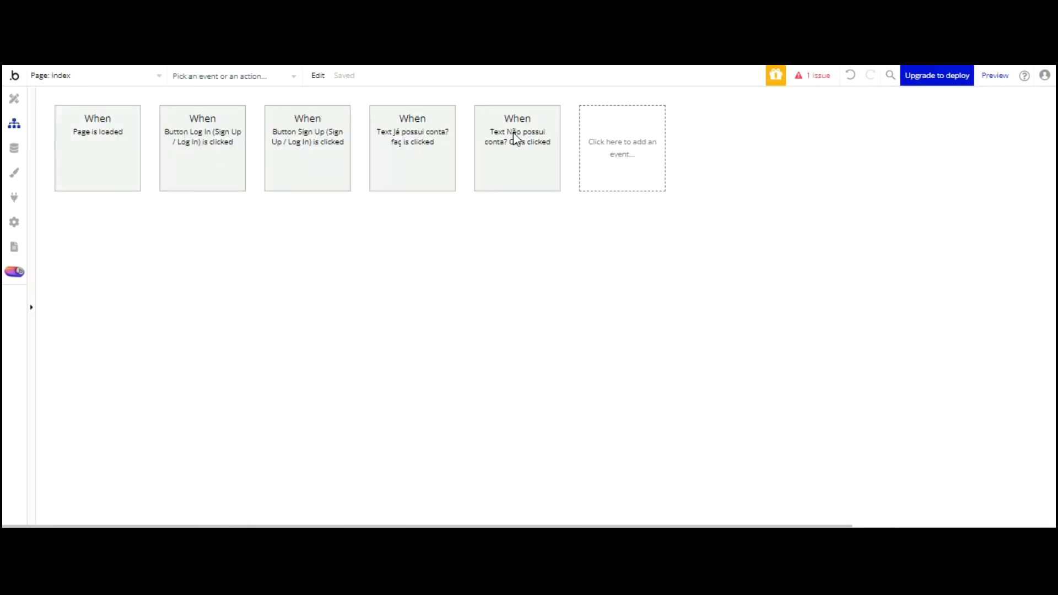
click(610, 163)
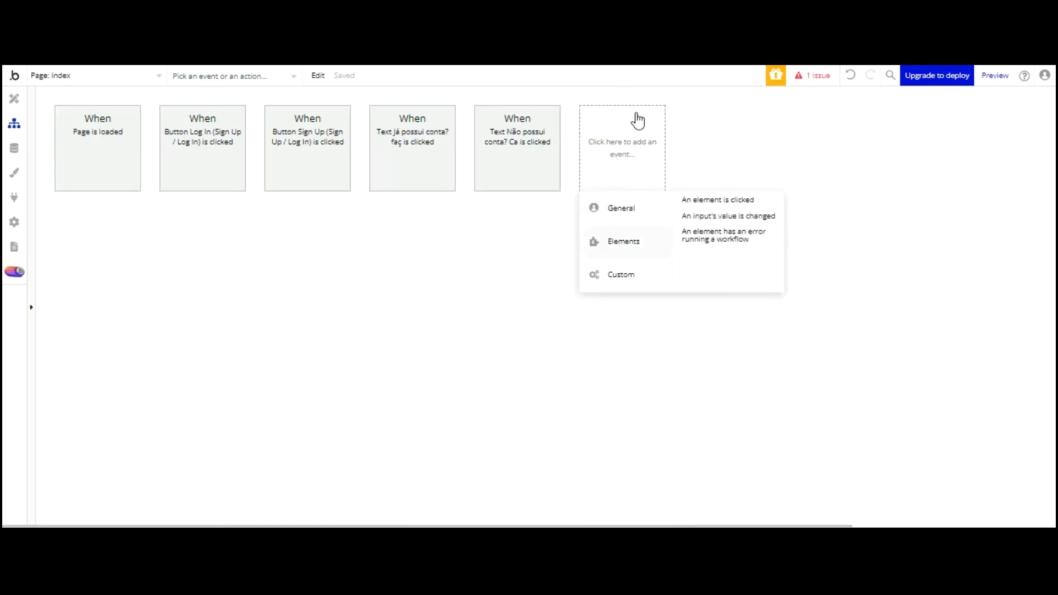
click(715, 247)
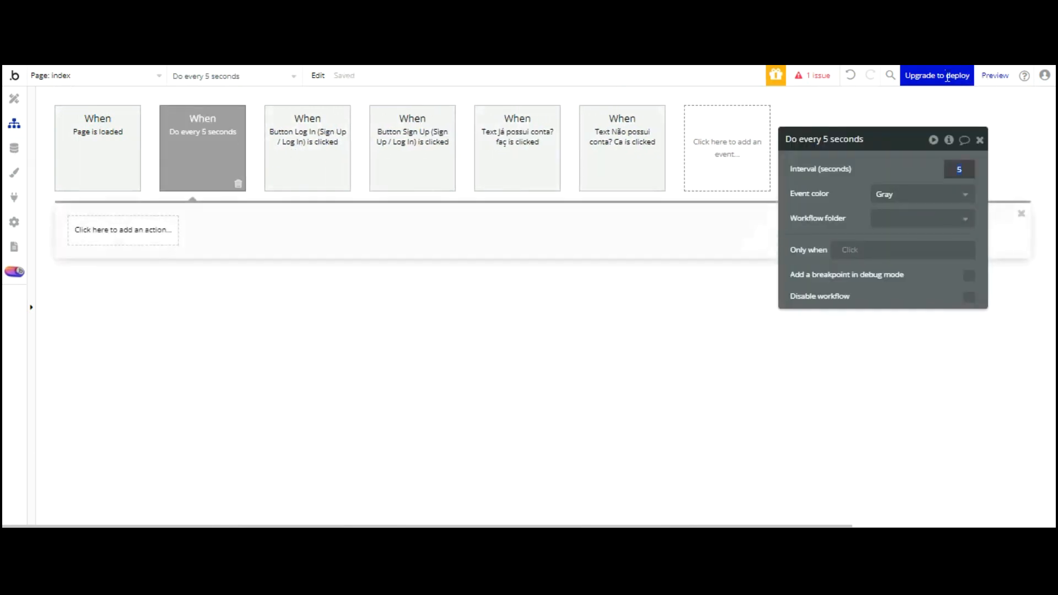
text(1)
click(621, 233)
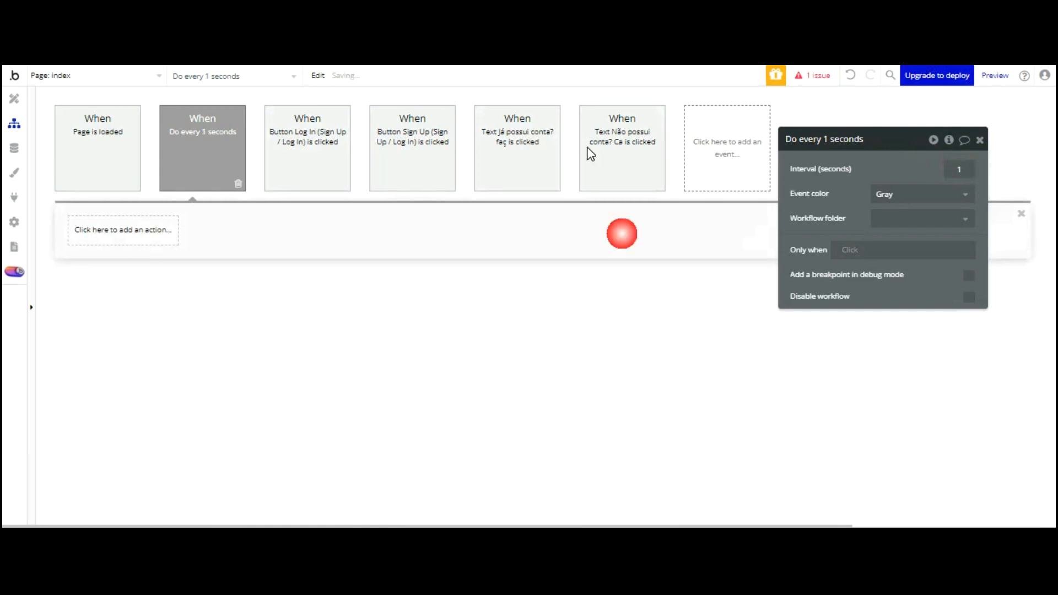
Add a Set state action making index's Carregamento bar = Carregamento bar + 5
click(138, 235)
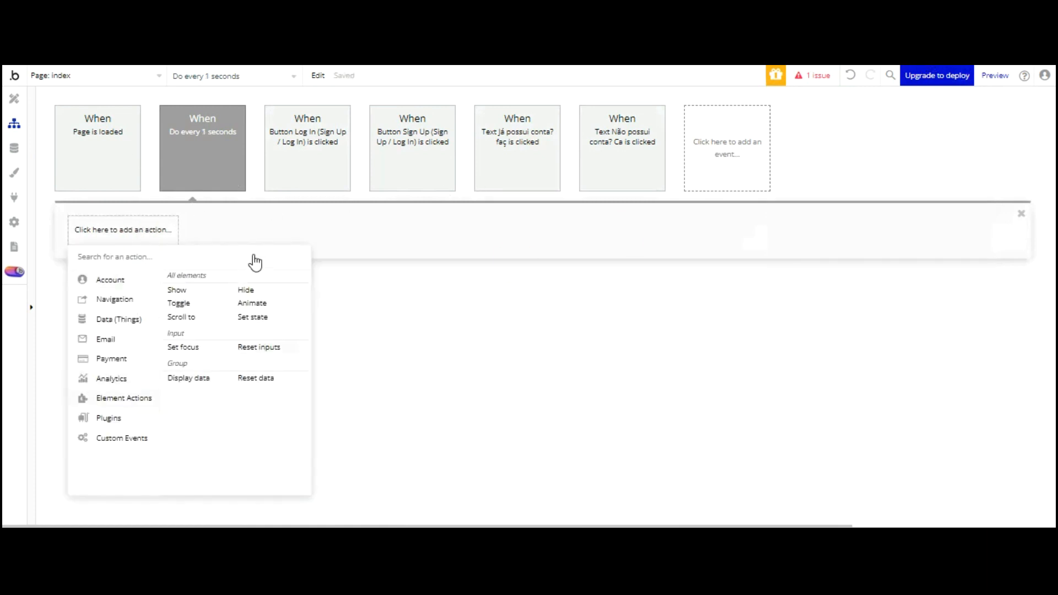
click(253, 317)
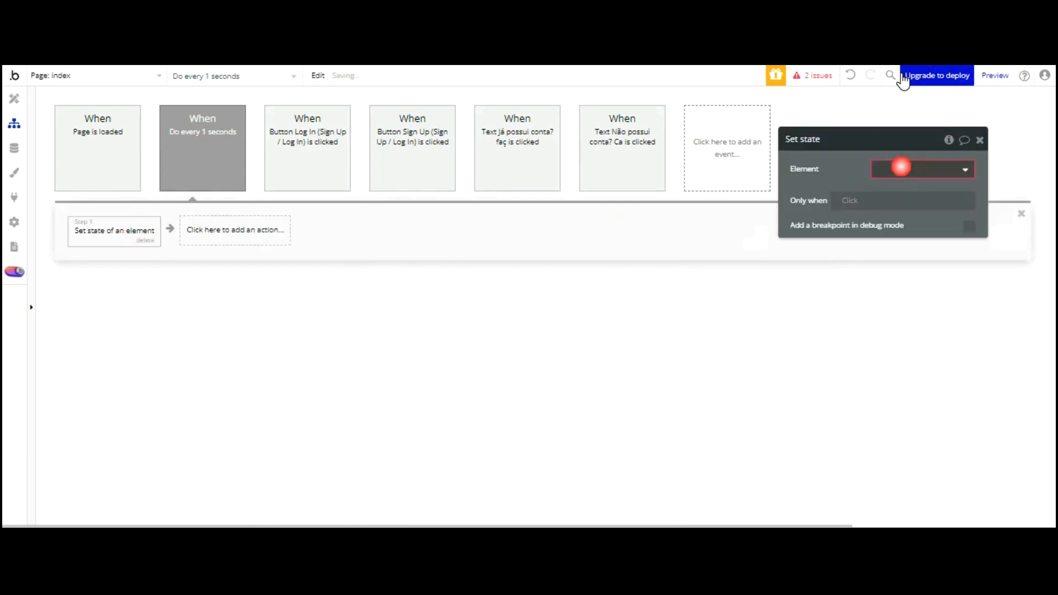
click(898, 189)
click(893, 190)
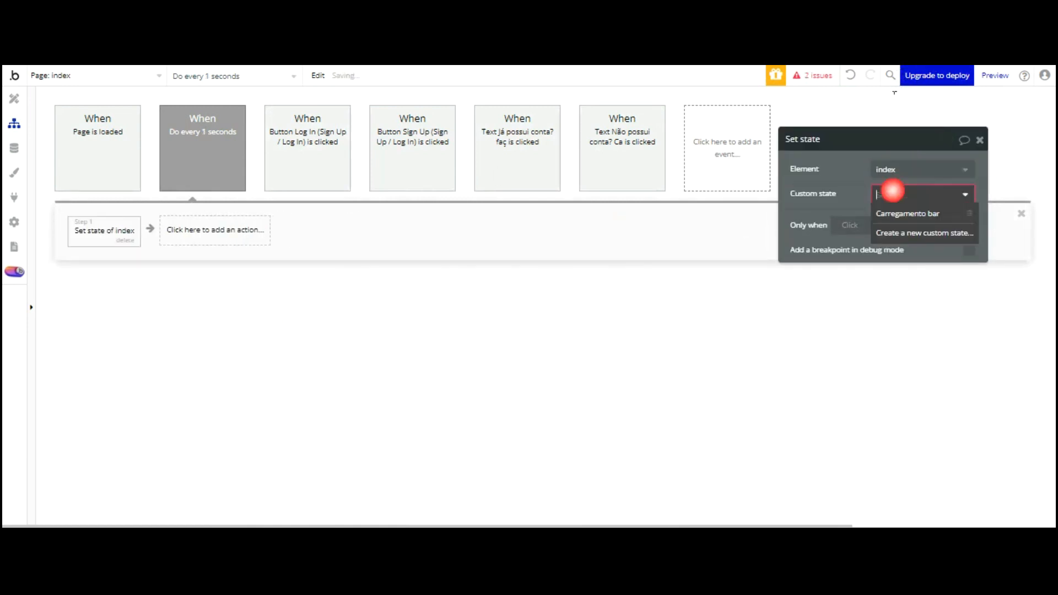
click(906, 216)
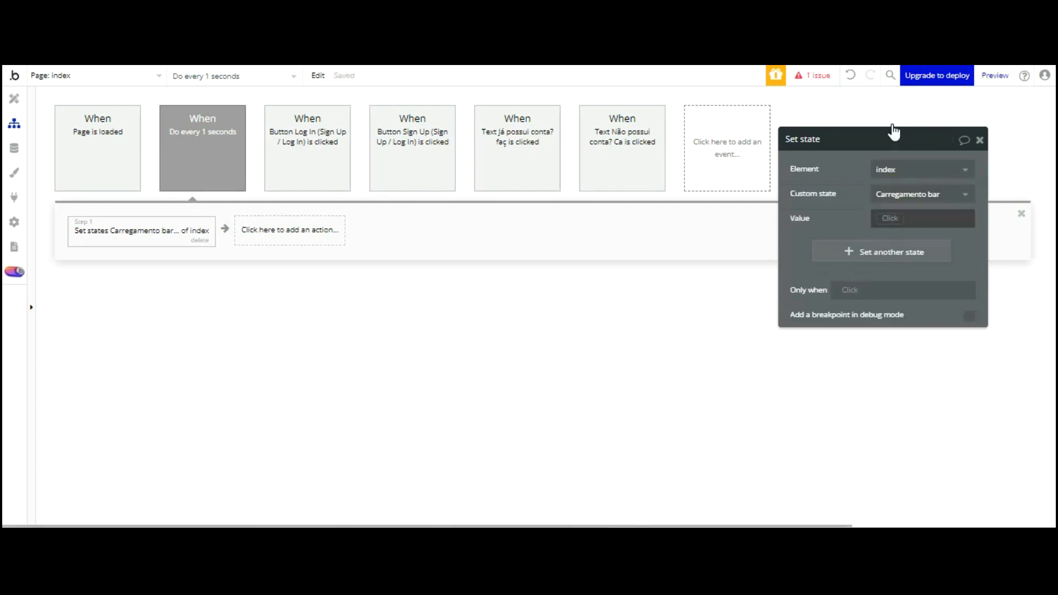
click(891, 217)
click(904, 251)
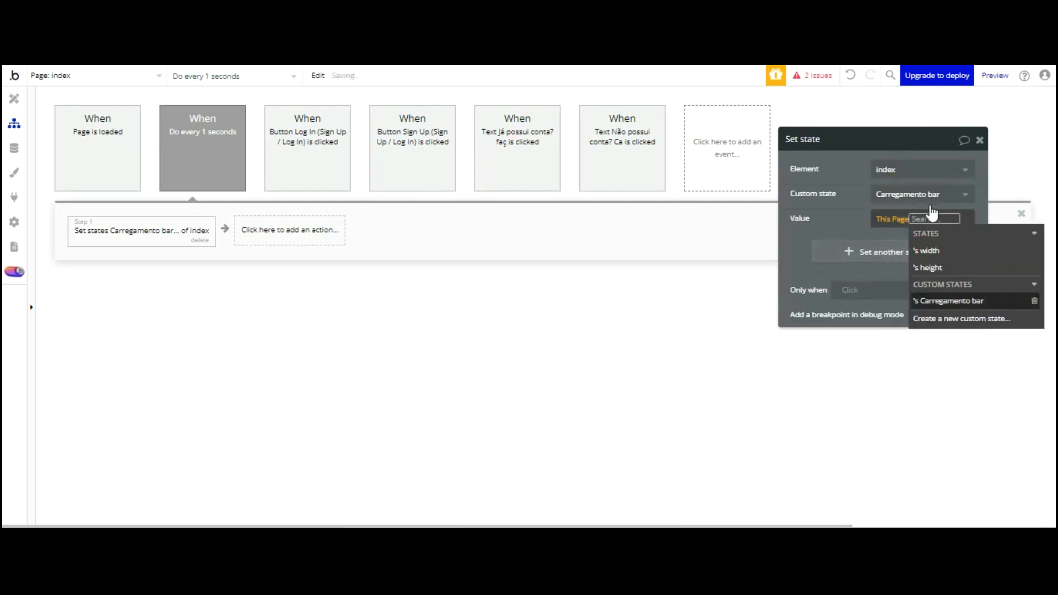
click(944, 301)
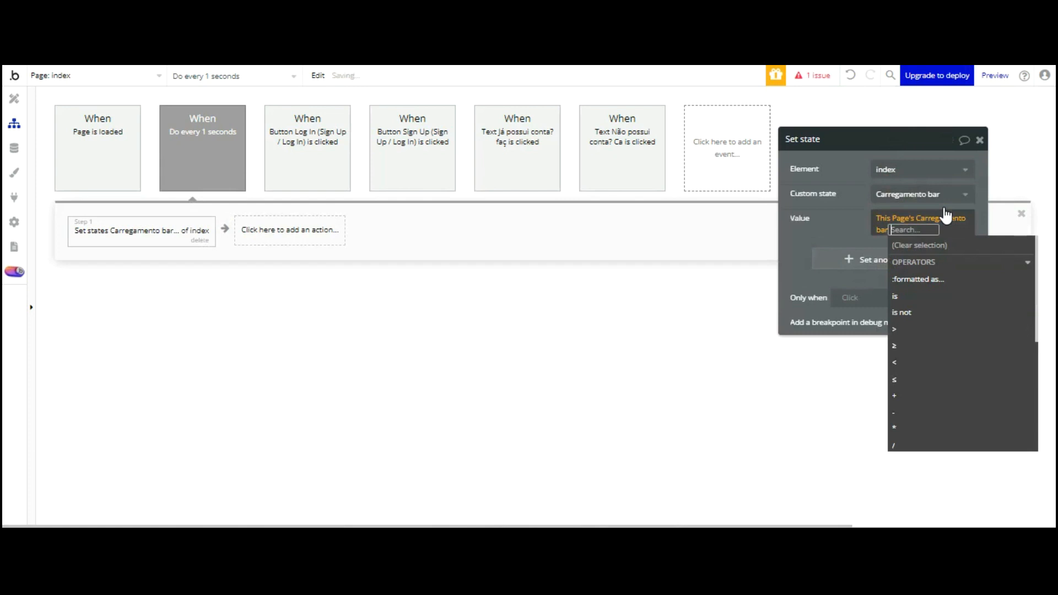
click(907, 298)
text(5)
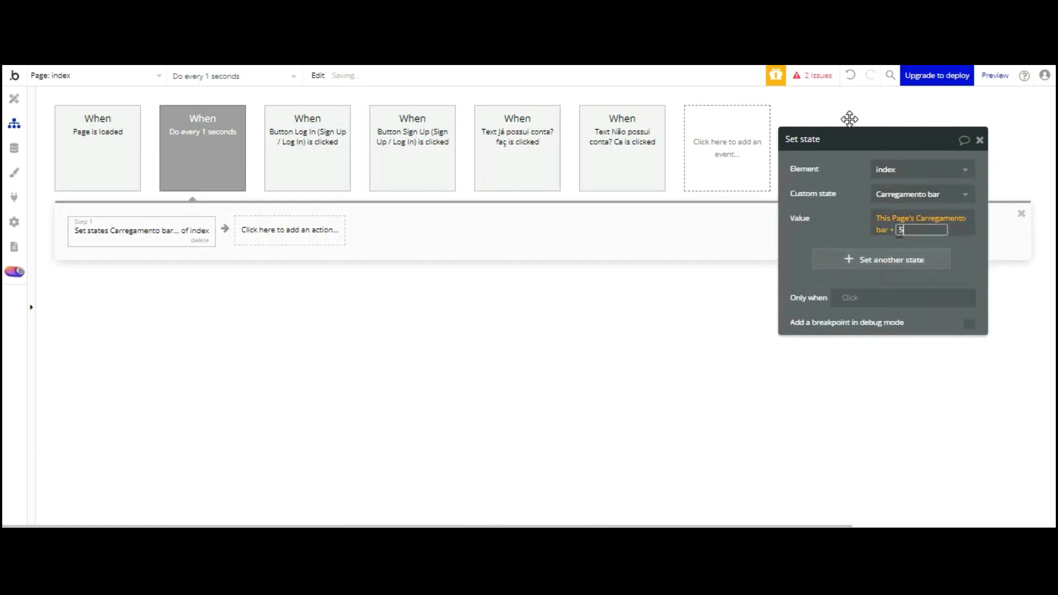
key(Return)
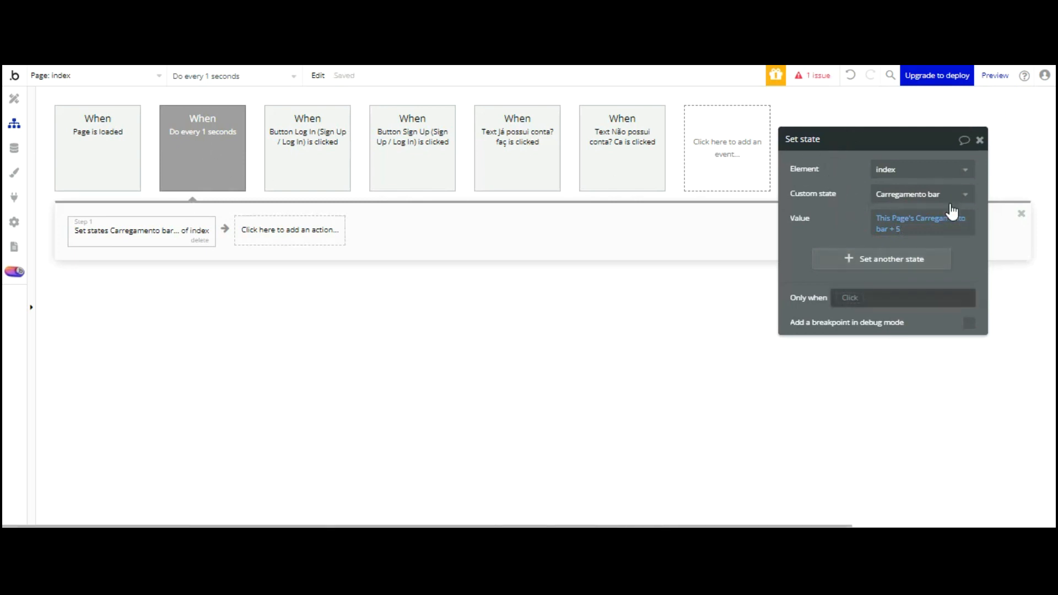
Restrict the action to run only when Carregamento bar < 15
click(849, 297)
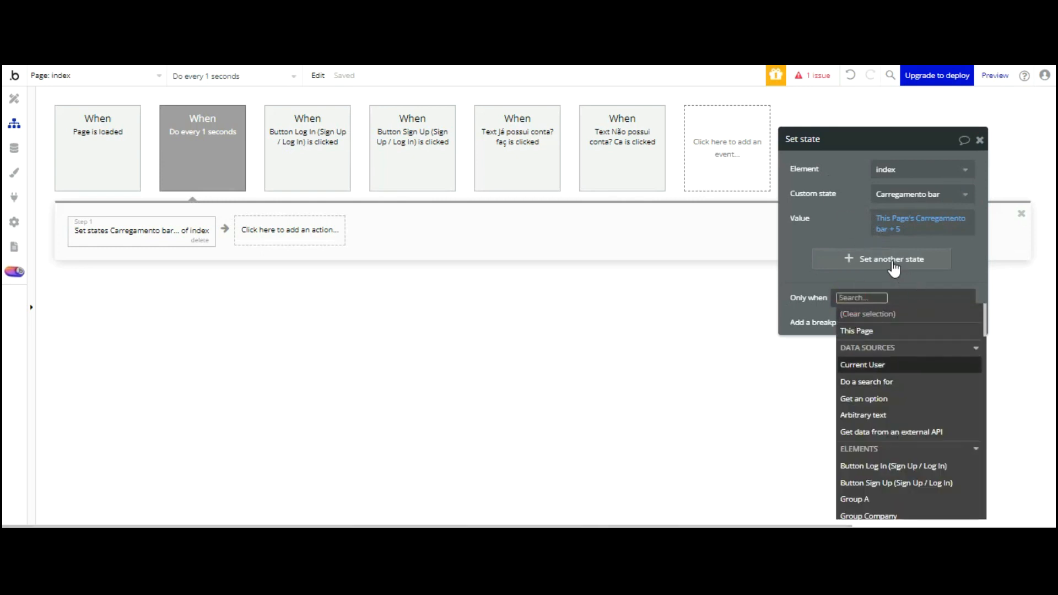
click(881, 327)
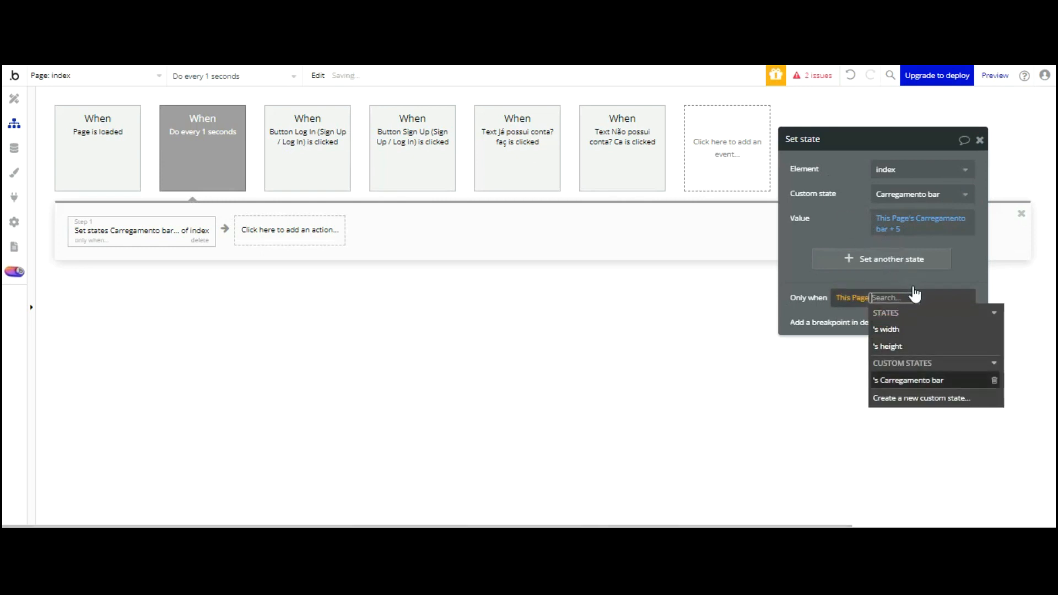
click(915, 380)
click(869, 422)
text(15)
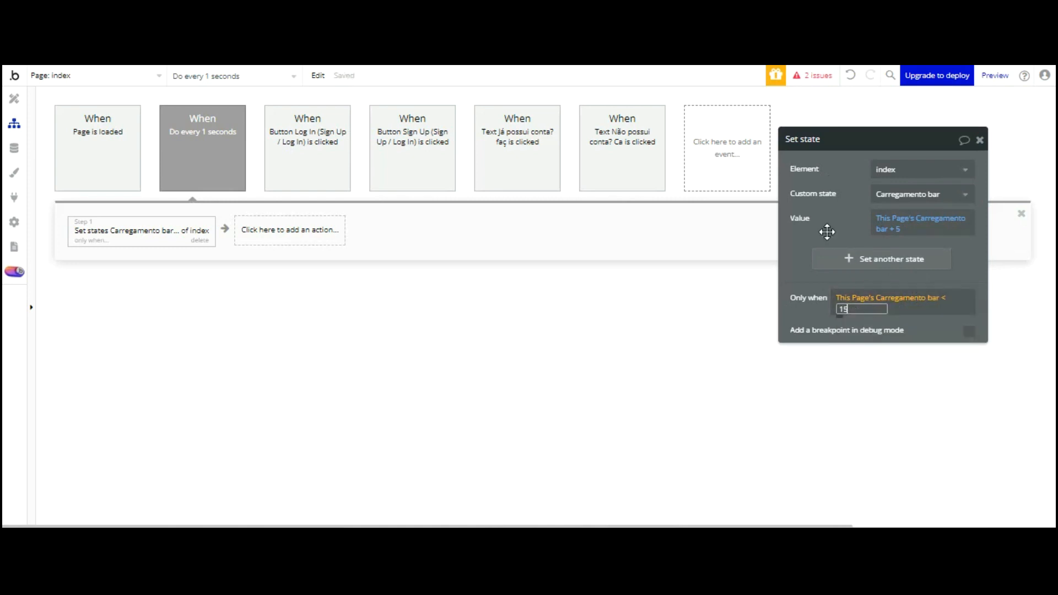
click(802, 258)
click(801, 258)
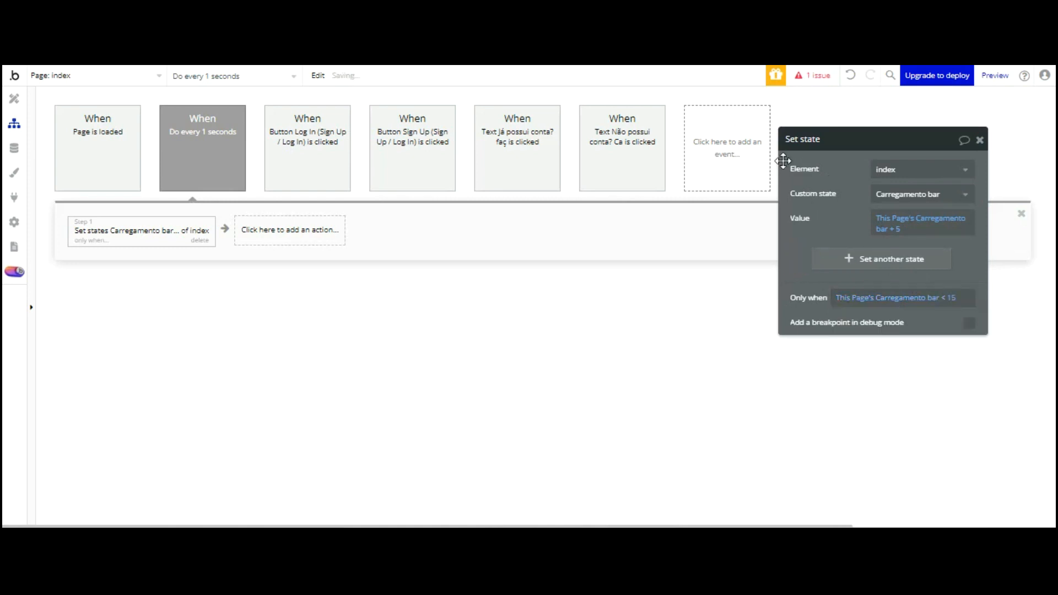
Paste a copy of the set-state action as step 2, adding 15 instead of 5
right_click(145, 231)
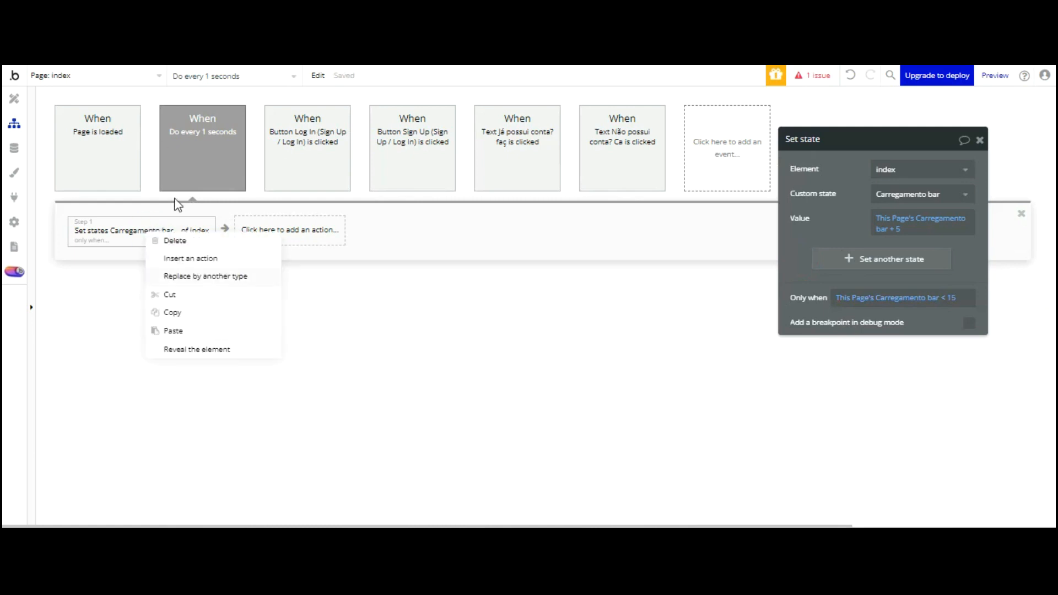
click(182, 222)
right_click(178, 230)
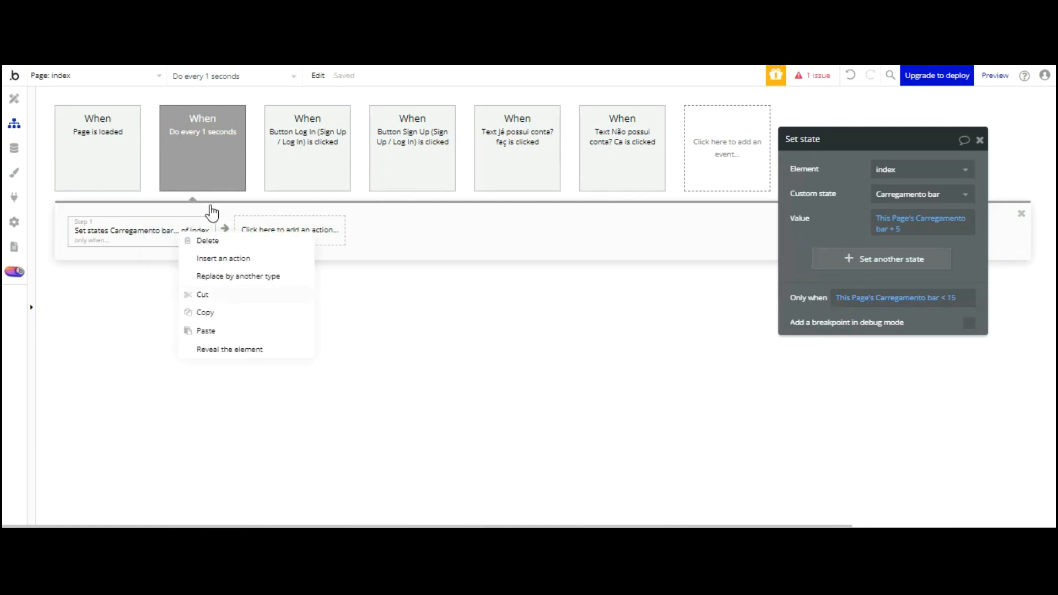
click(213, 329)
click(279, 229)
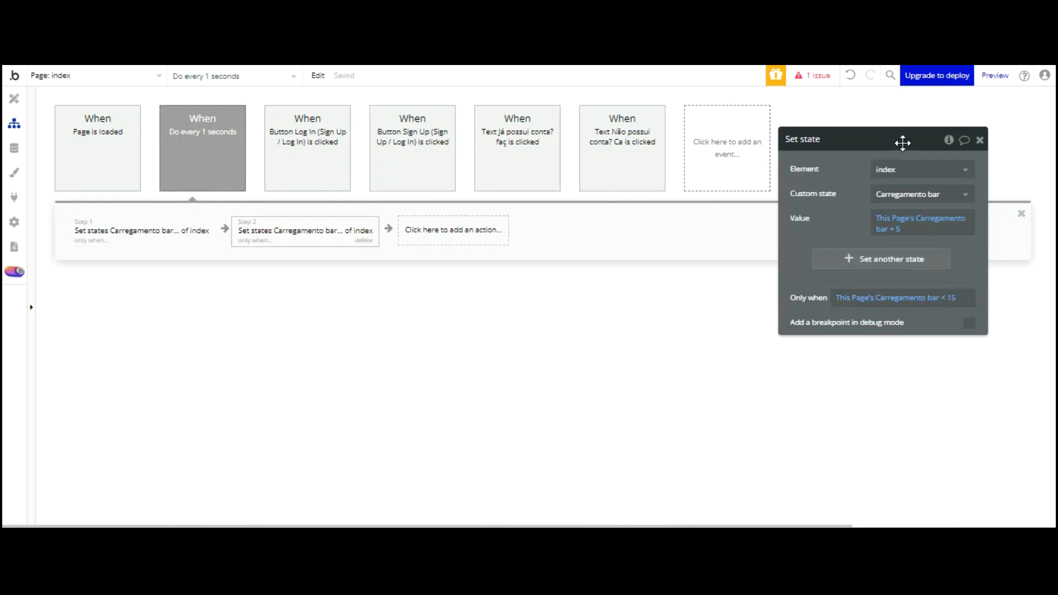
click(898, 230)
text(15)
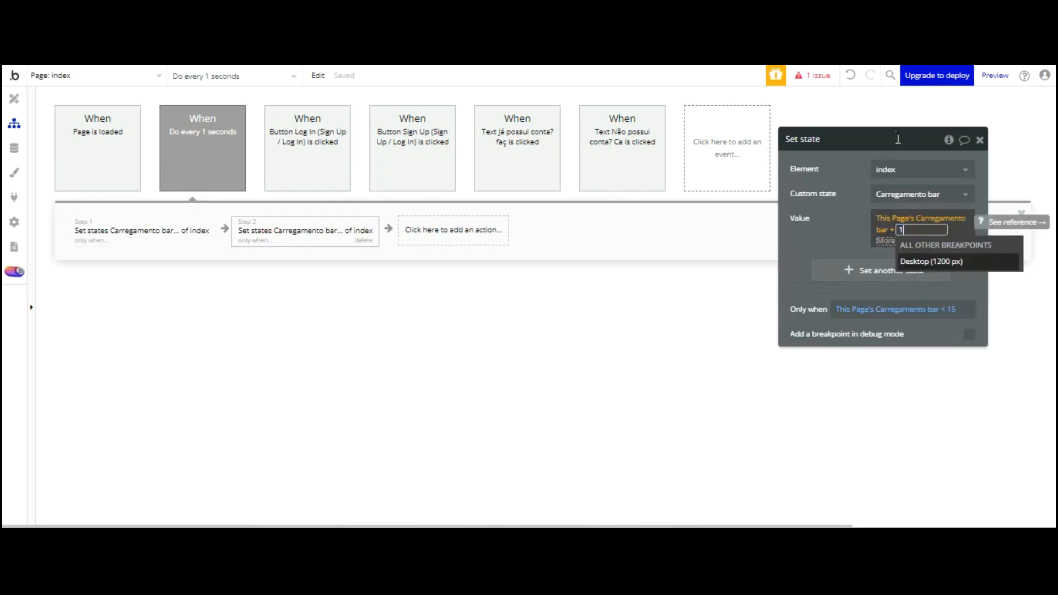
key(Return)
click(844, 137)
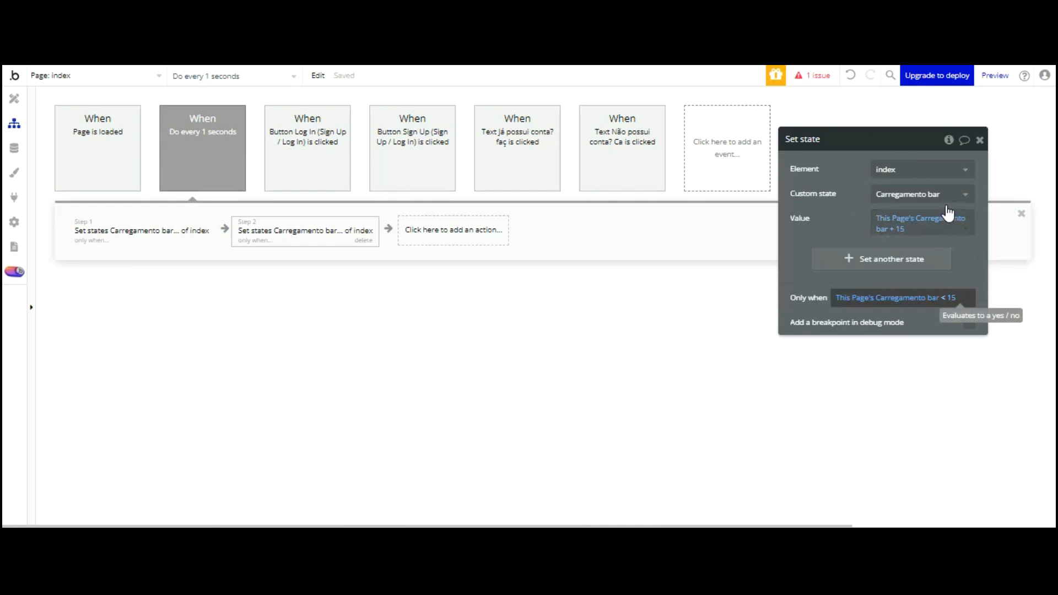
Extend step 2's condition to Carregamento bar < 15 and Carregamento bar > 60
click(943, 298)
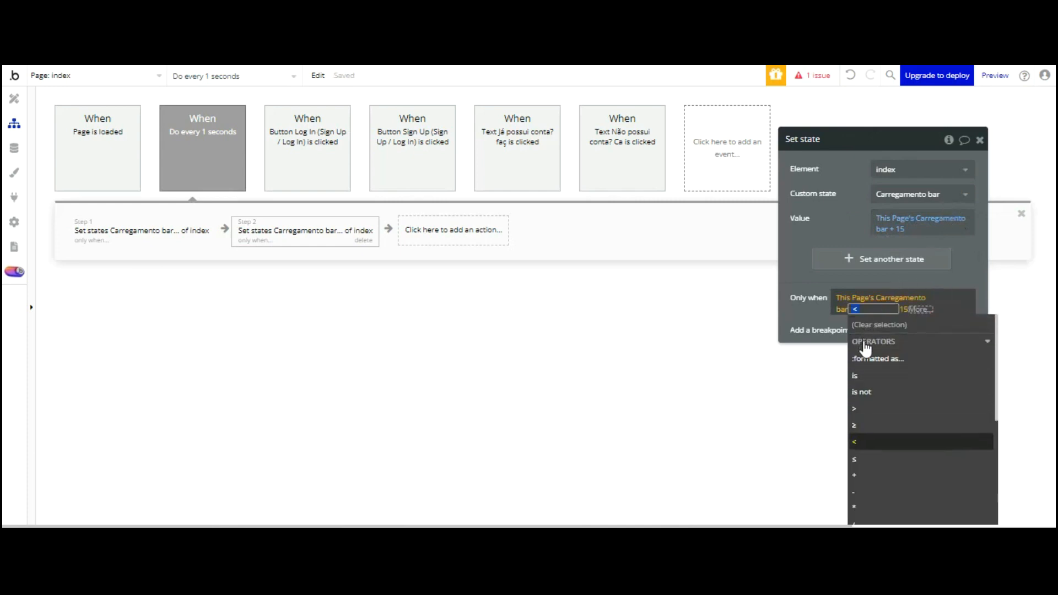
click(864, 436)
click(866, 362)
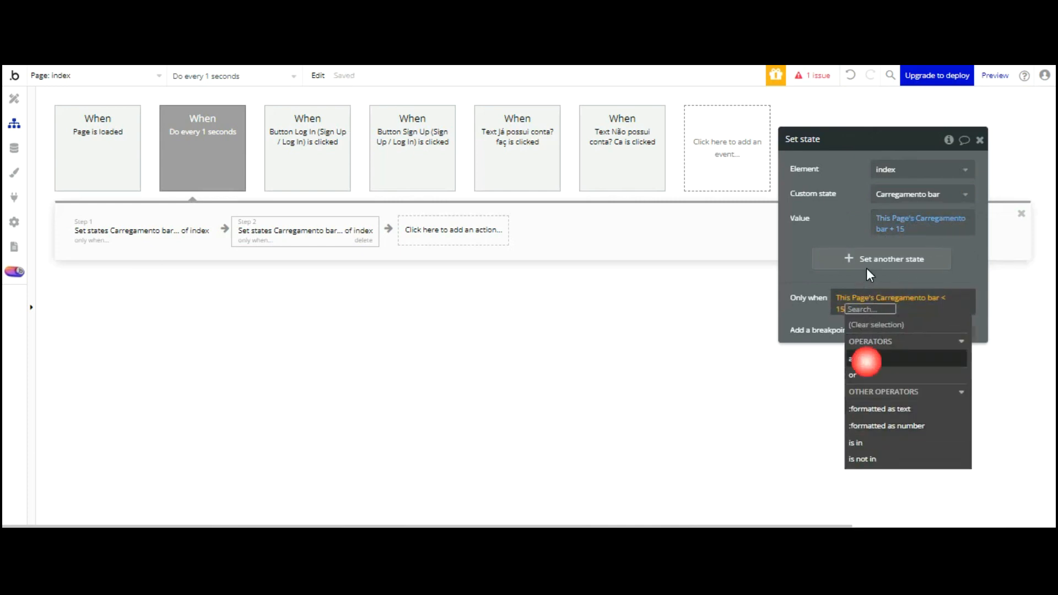
click(870, 324)
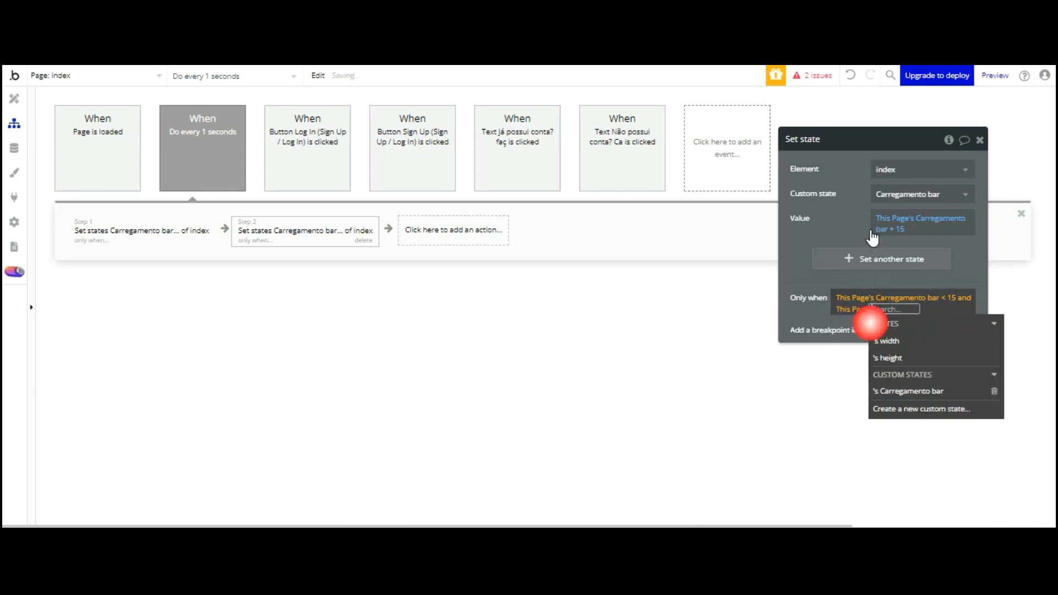
click(919, 392)
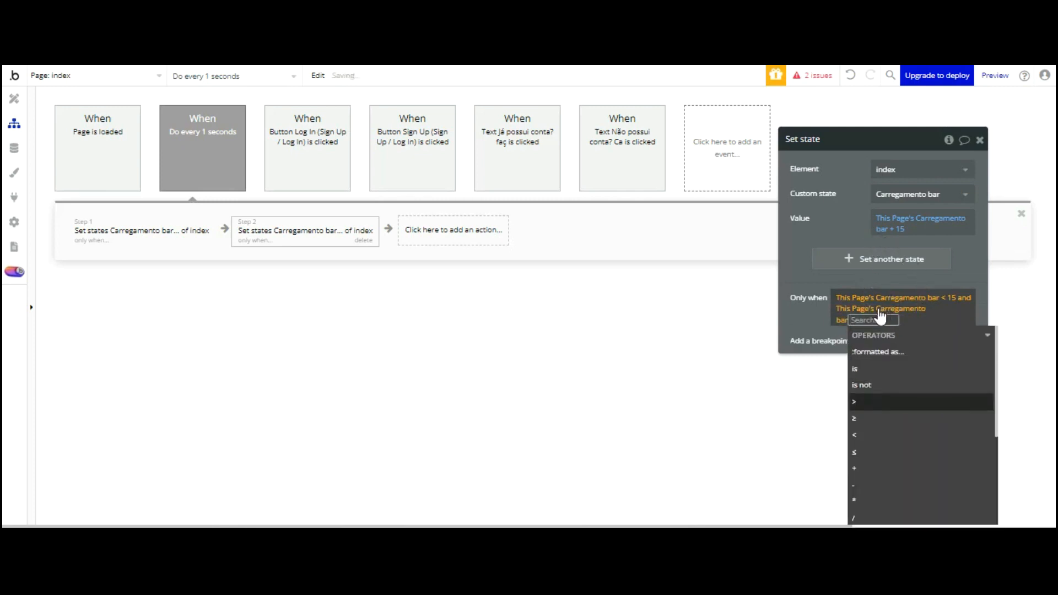
click(862, 402)
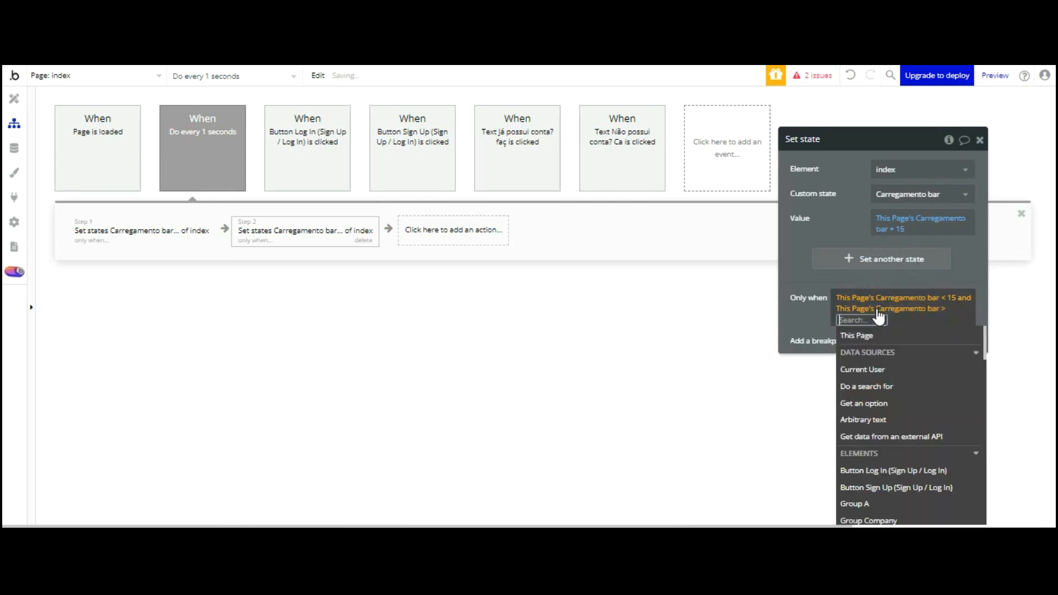
text(55)
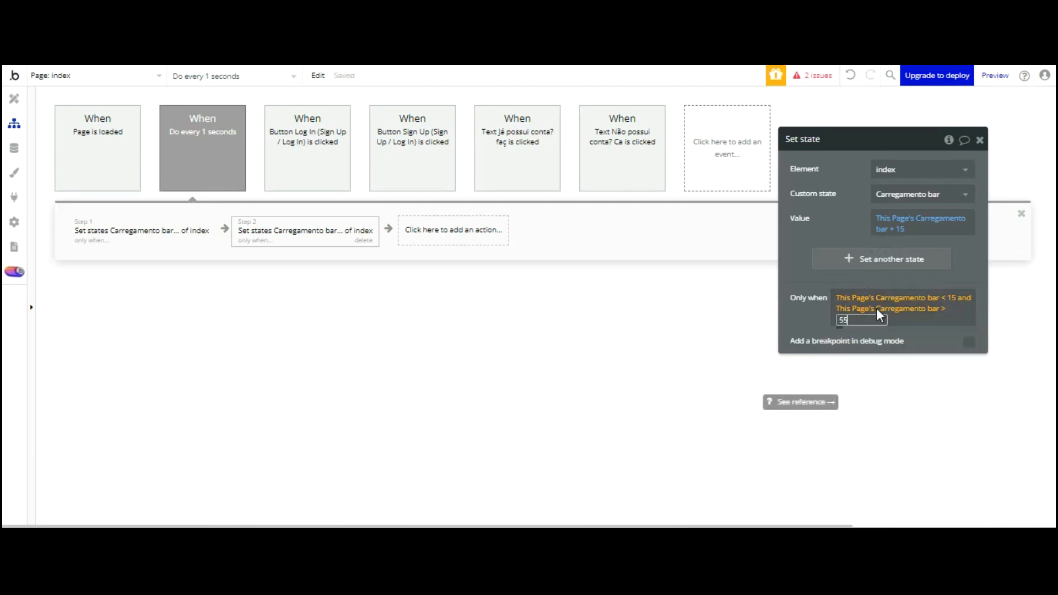
click(807, 222)
click(806, 223)
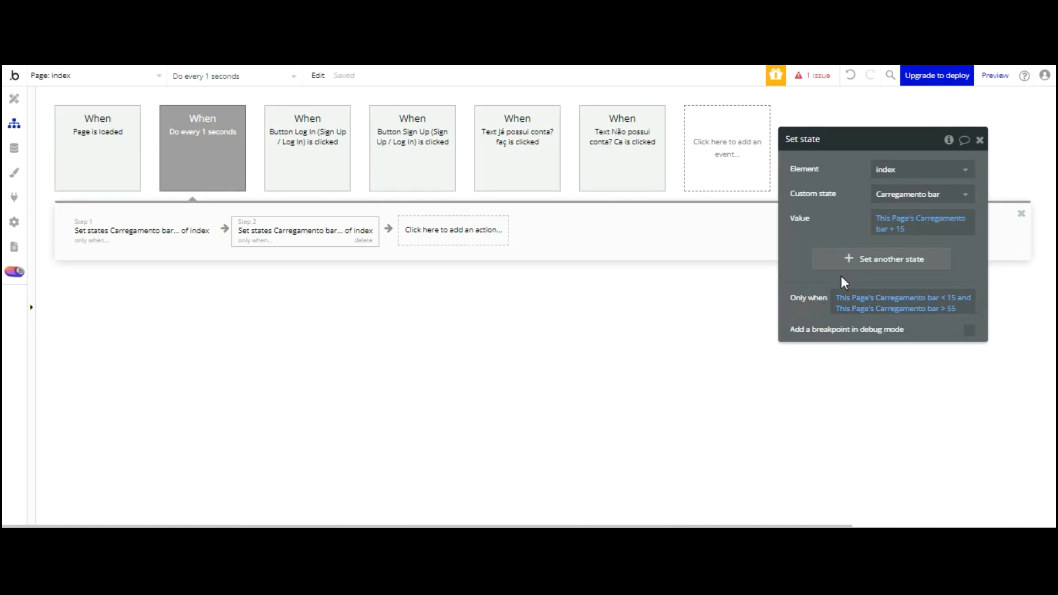
click(951, 306)
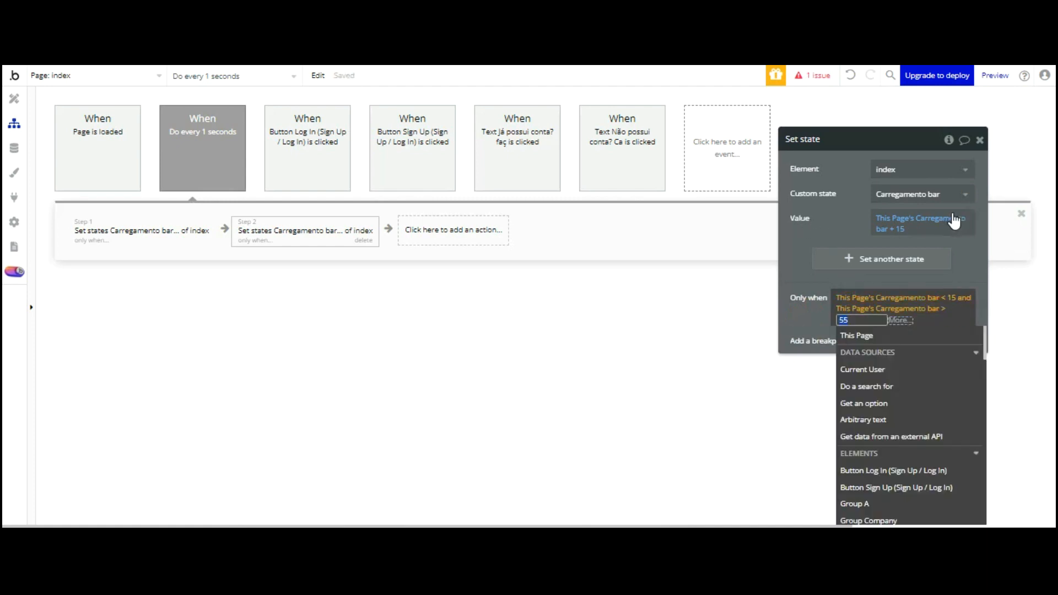
text(60)
key(Return)
click(821, 222)
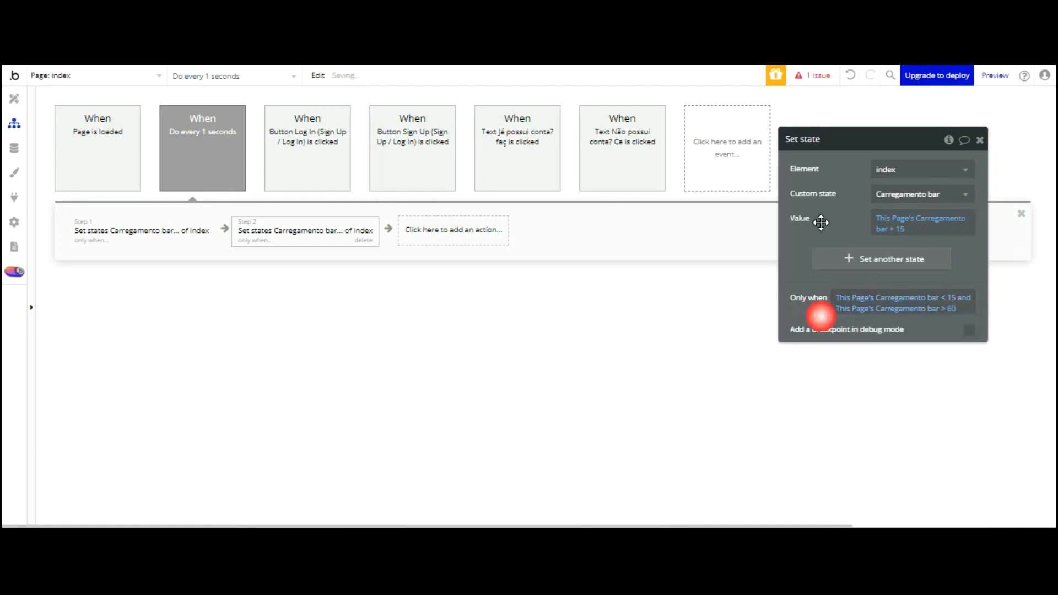
Copy step 2 and paste it as a third step
right_click(307, 230)
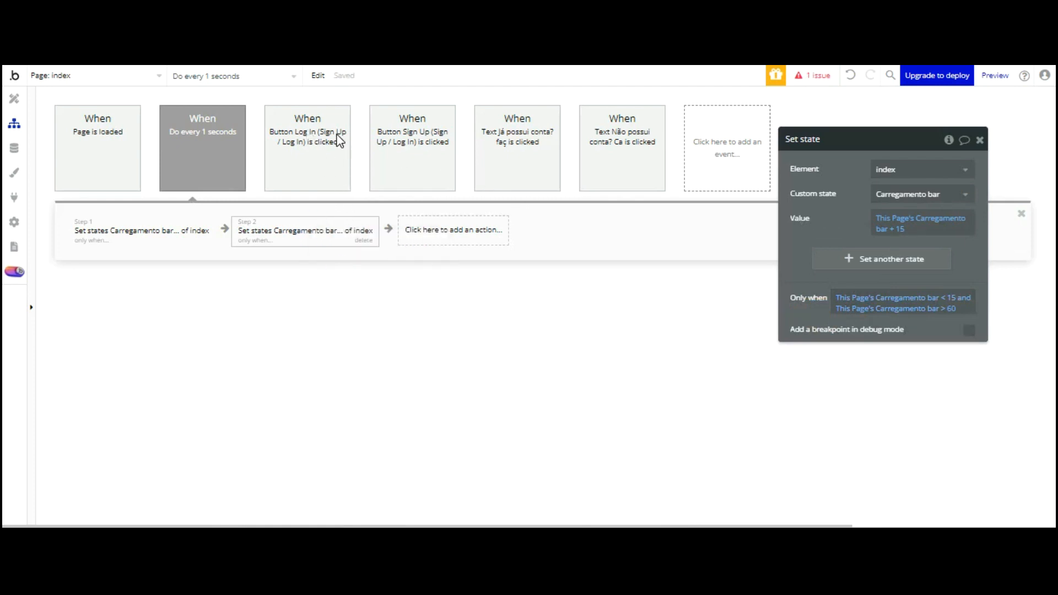
right_click(334, 226)
click(373, 322)
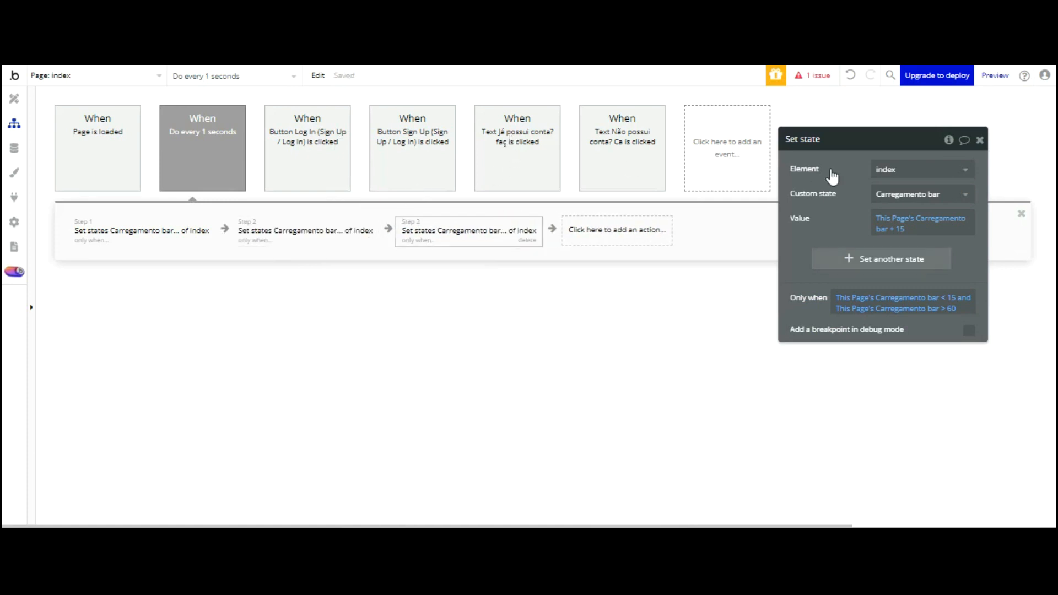
Change step 3's increment from 15 to 20
click(902, 229)
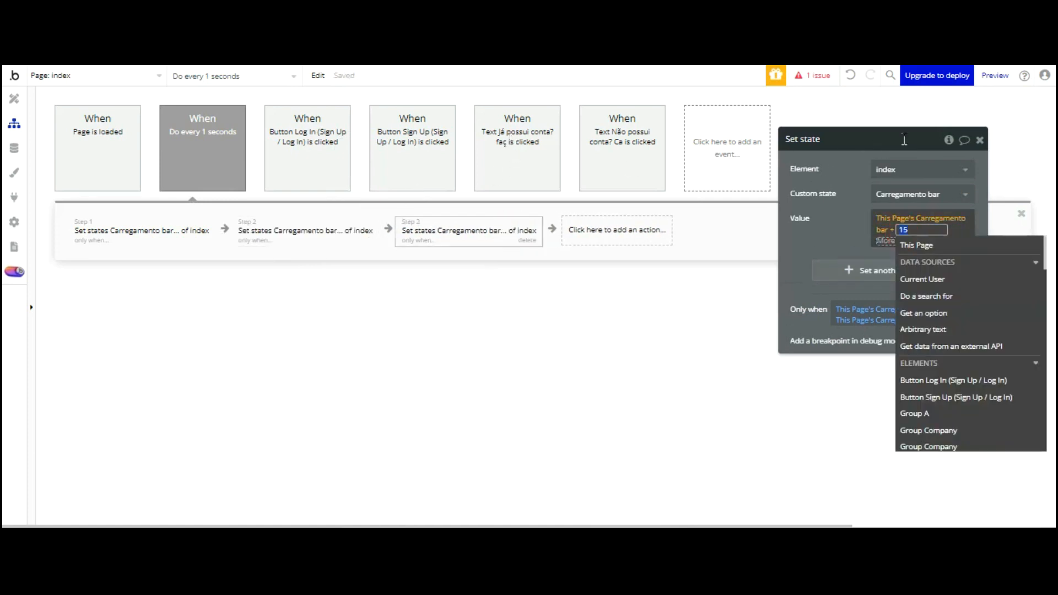
text(20)
click(843, 234)
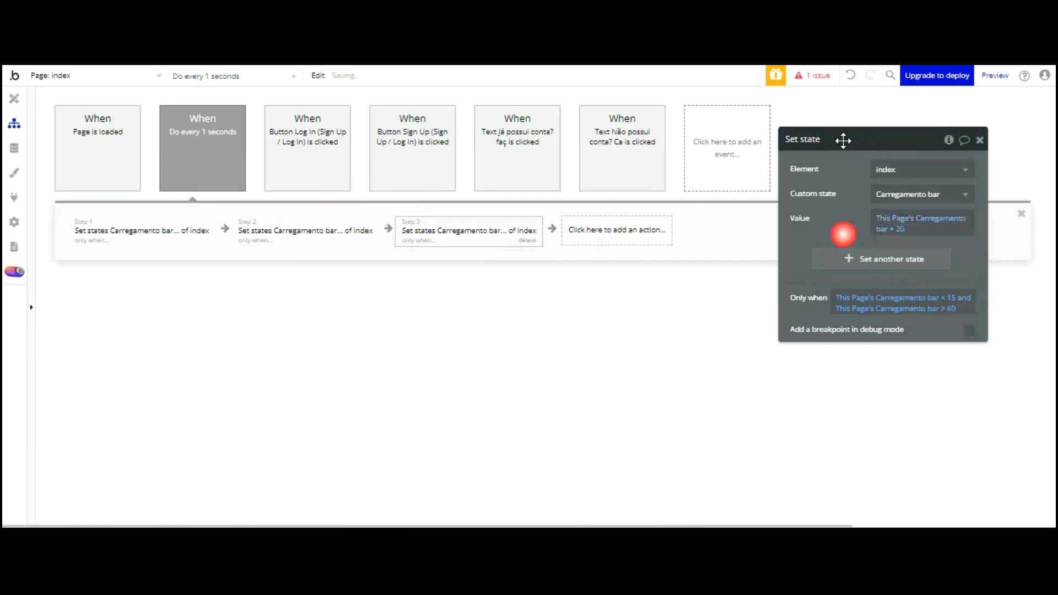
Replace step 3's condition with Carregamento bar > 60
right_click(865, 220)
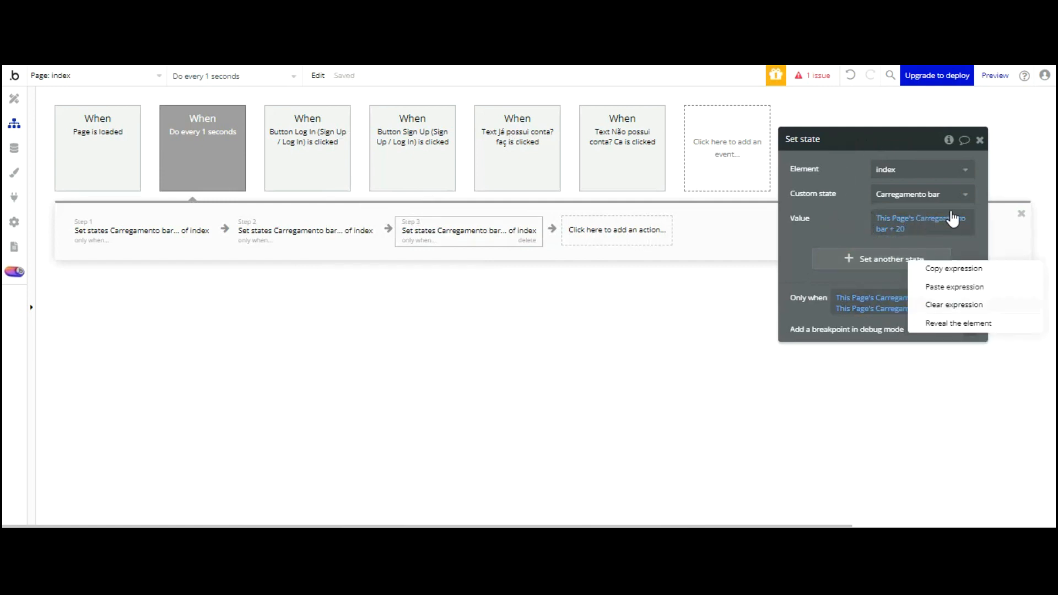
click(954, 305)
click(861, 298)
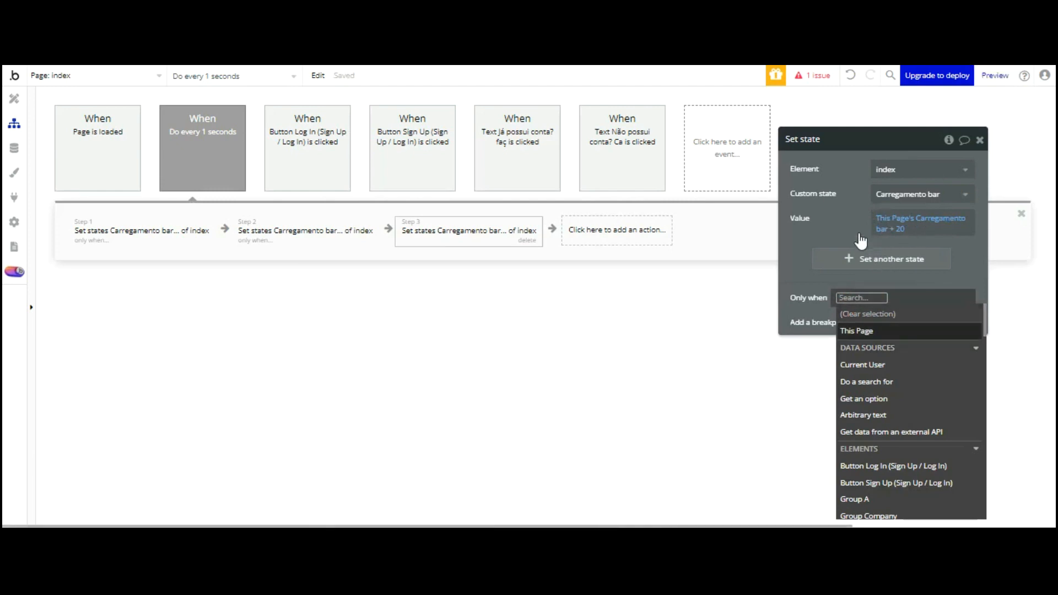
click(857, 331)
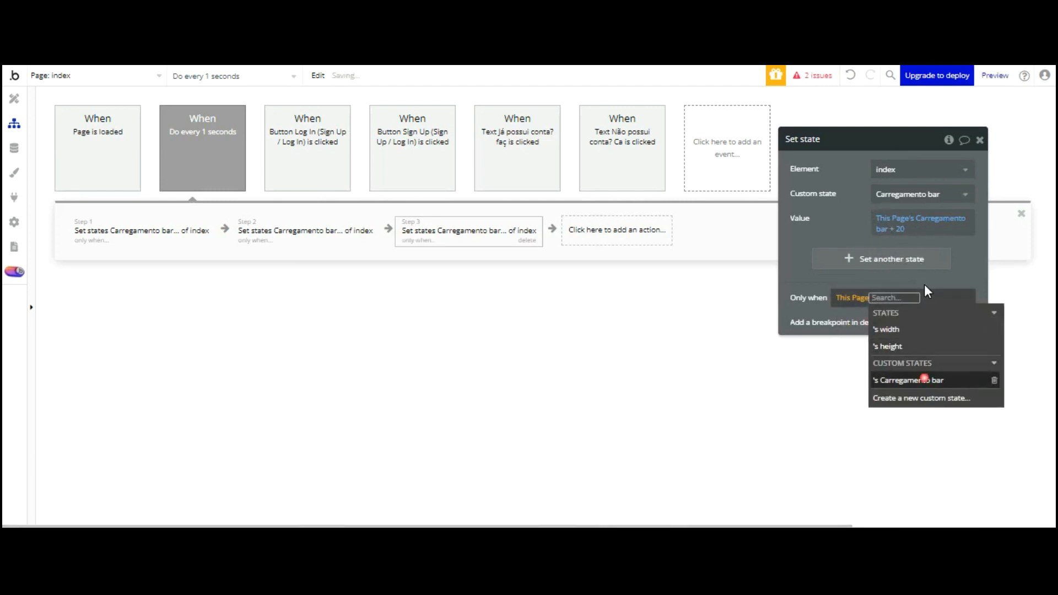
click(924, 380)
click(869, 384)
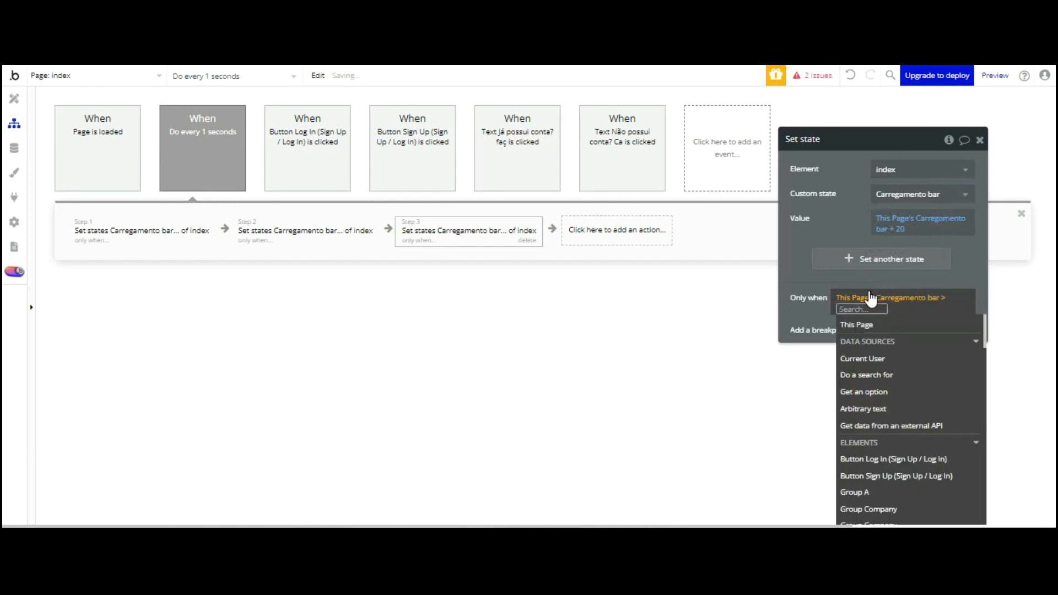
text(60)
click(828, 223)
Add 'and Carregamento bar < 100' to step 3's condition
click(869, 357)
click(872, 322)
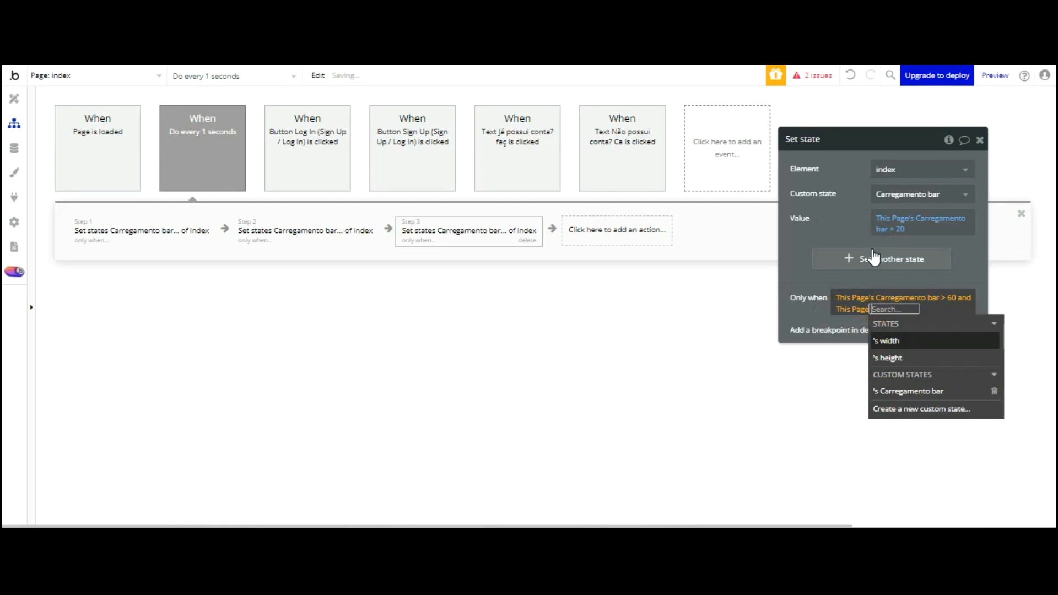
click(908, 391)
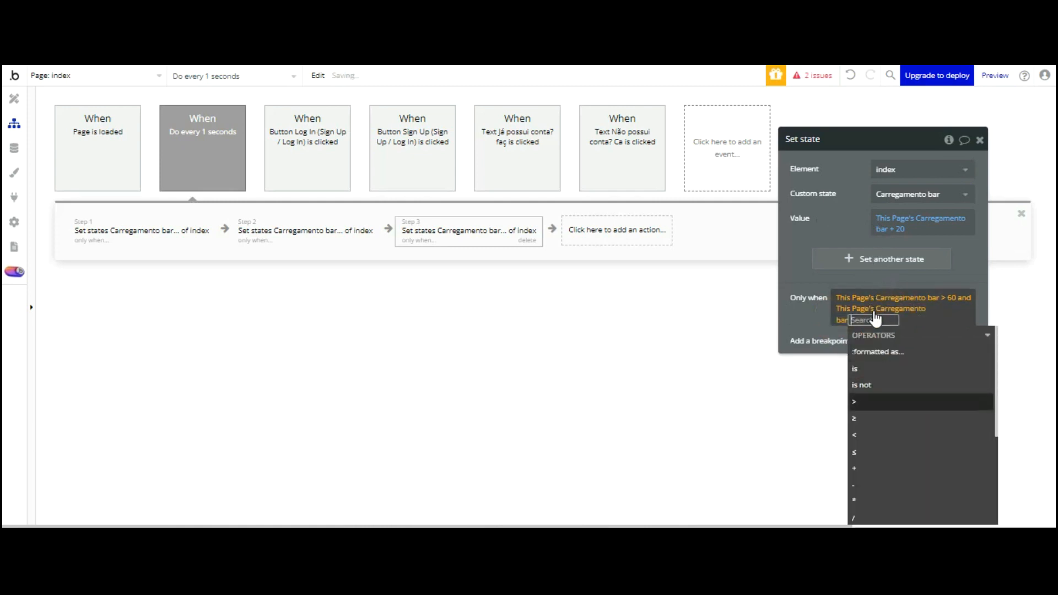
key(Down)
key(Down)
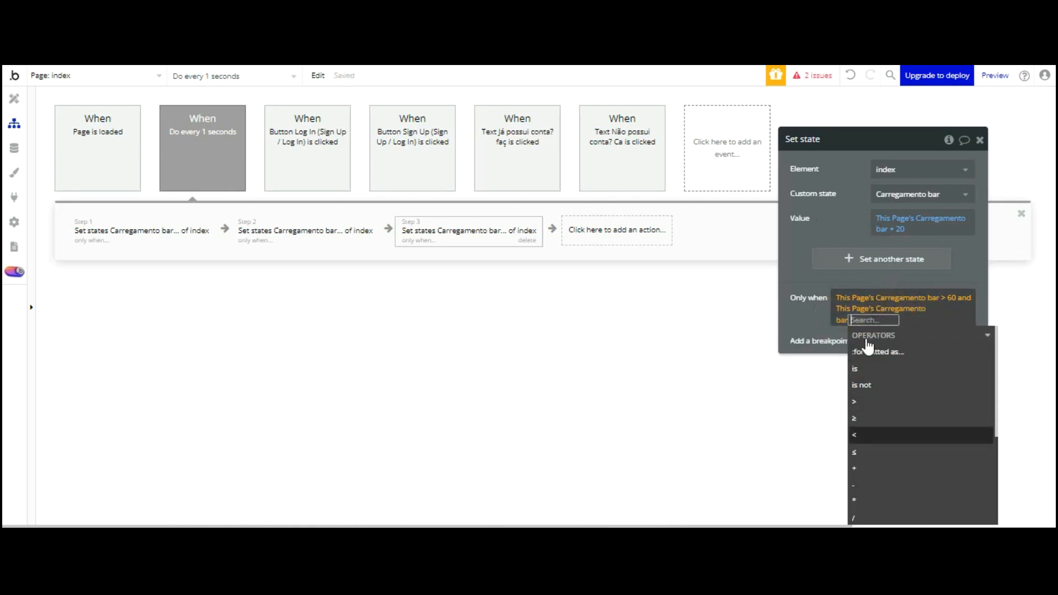
key(Return)
text(100)
key(Return)
click(808, 229)
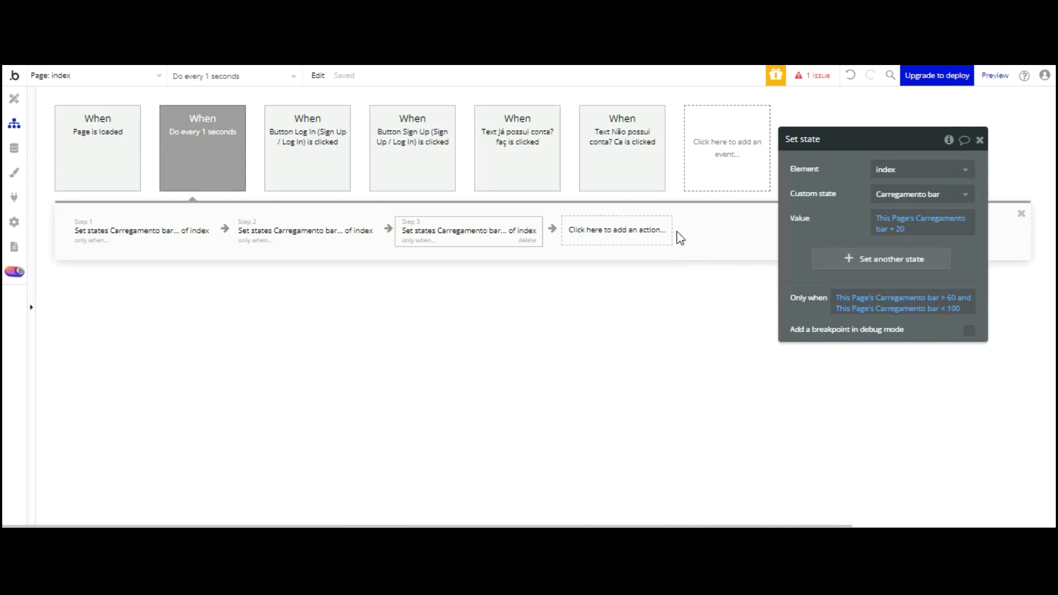
click(717, 142)
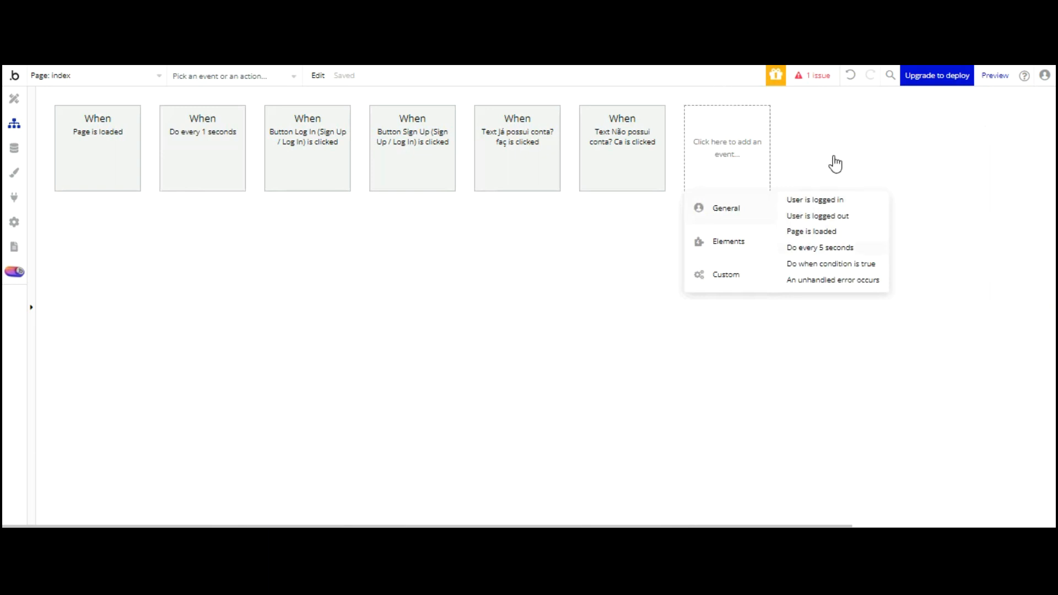
Add a 'Do when condition is true' event running every time Carregamento bar ≥ 100
click(832, 264)
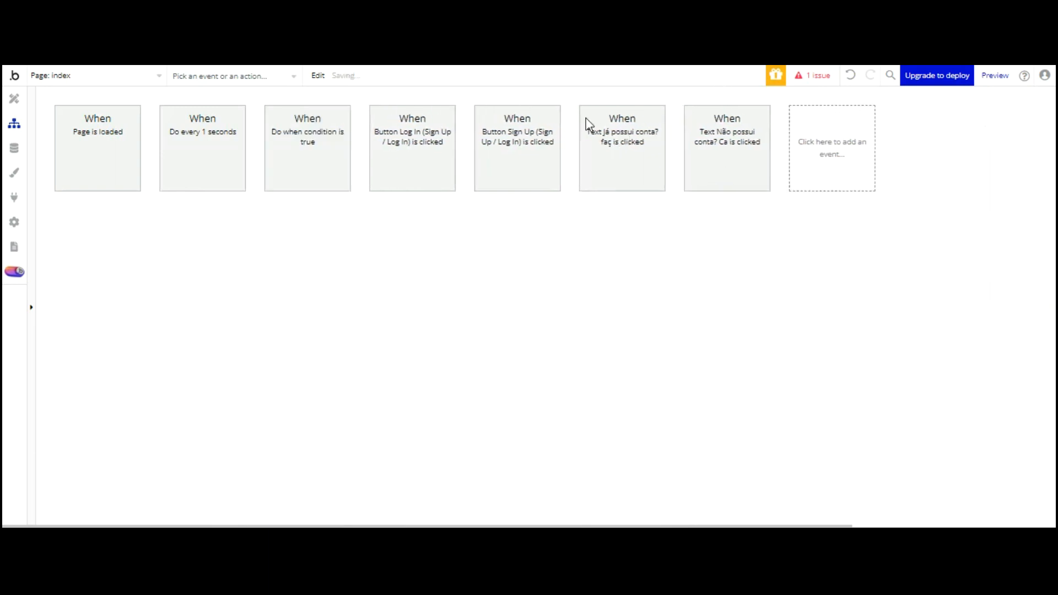
click(881, 169)
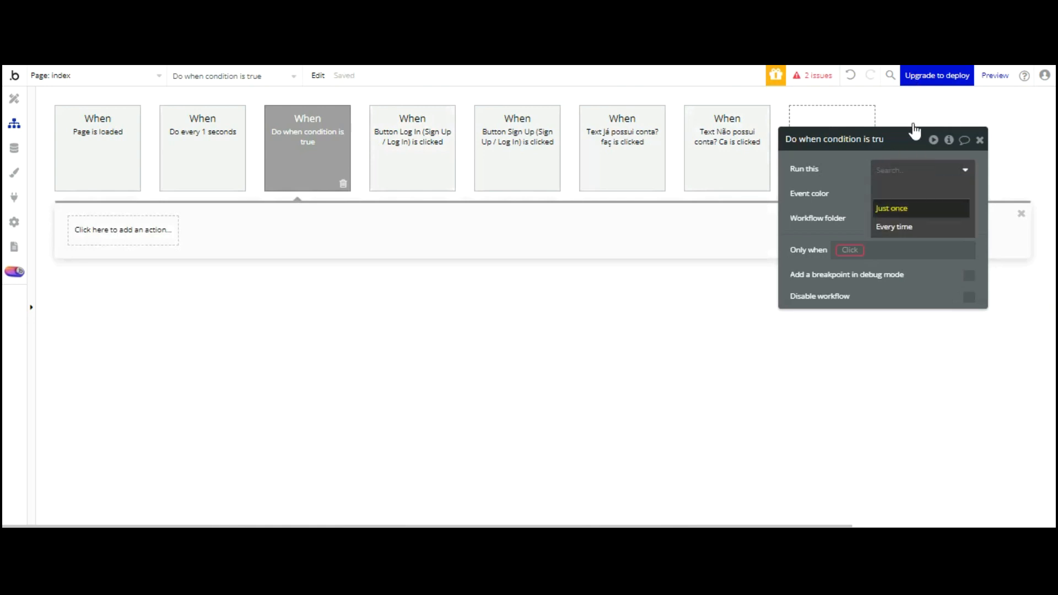
click(912, 219)
click(850, 250)
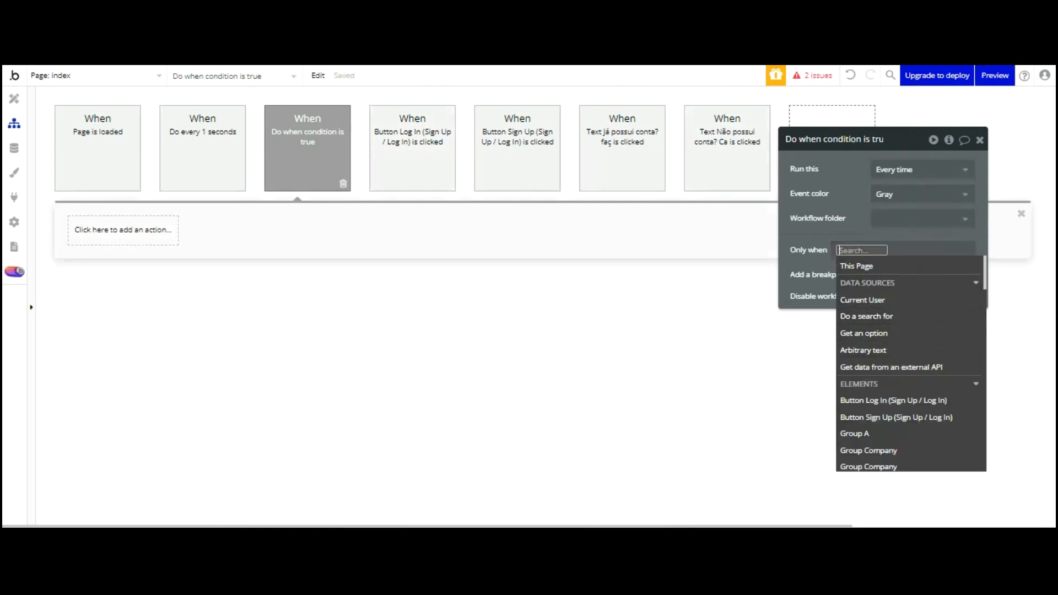
key(Return)
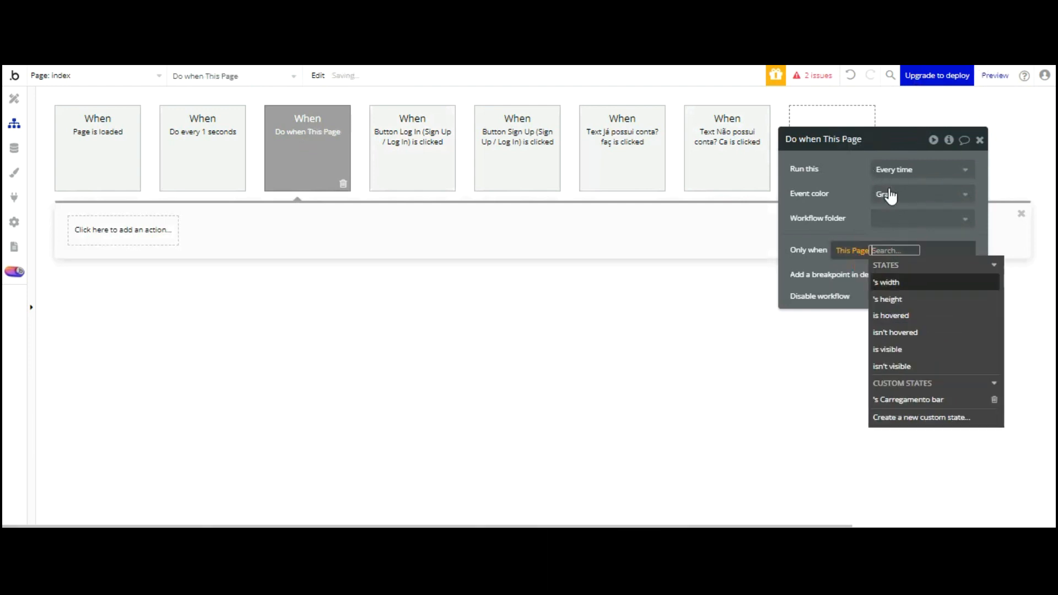
key(Down)
key(Down)
key(Down)
key(Down)
key(Down)
key(Down)
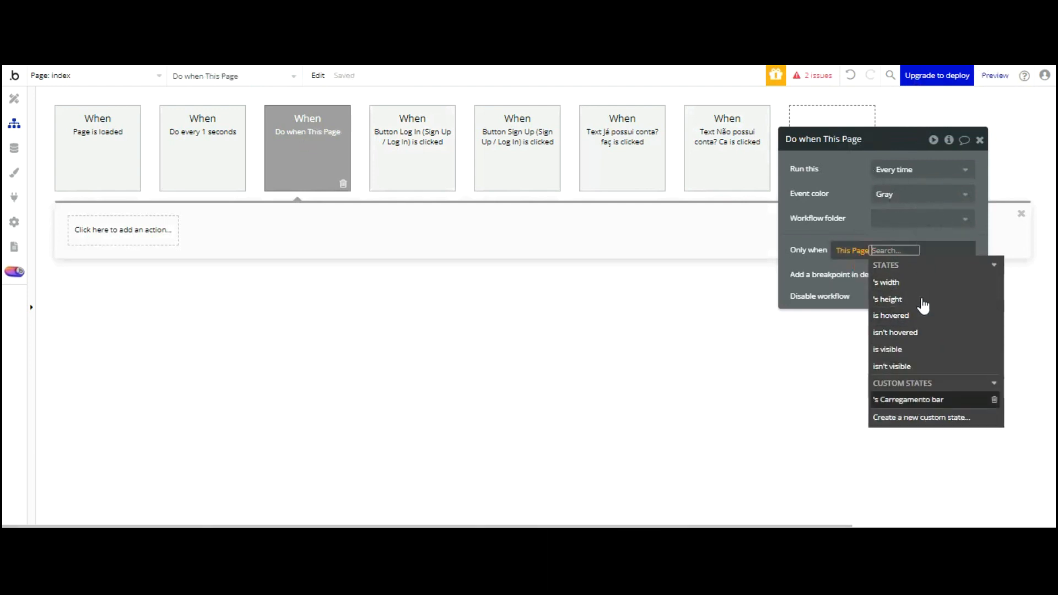
key(Return)
key(Down)
key(Down)
key(Down)
key(Down)
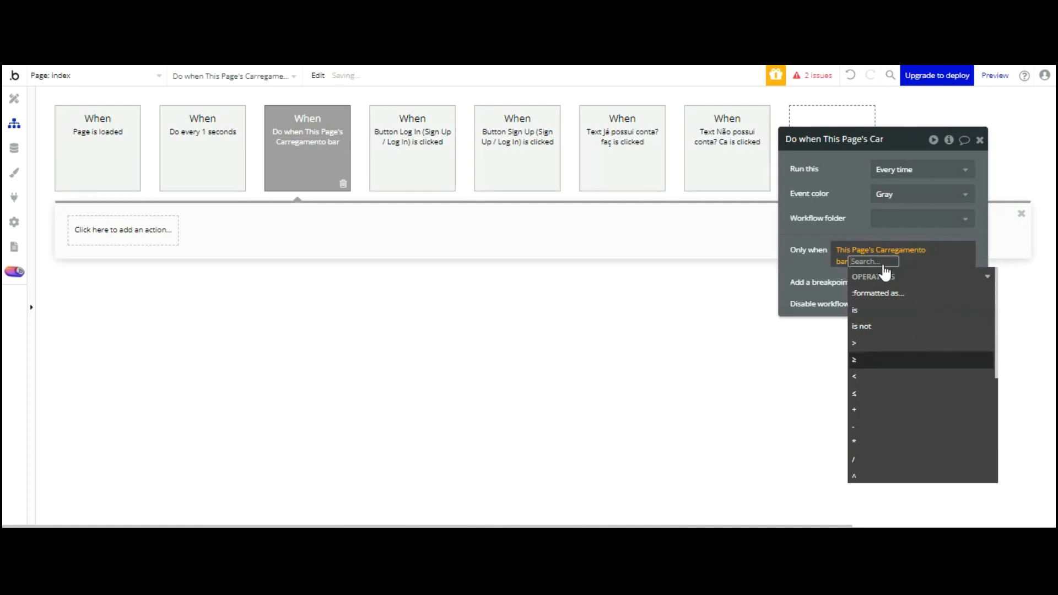
key(Return)
text(100)
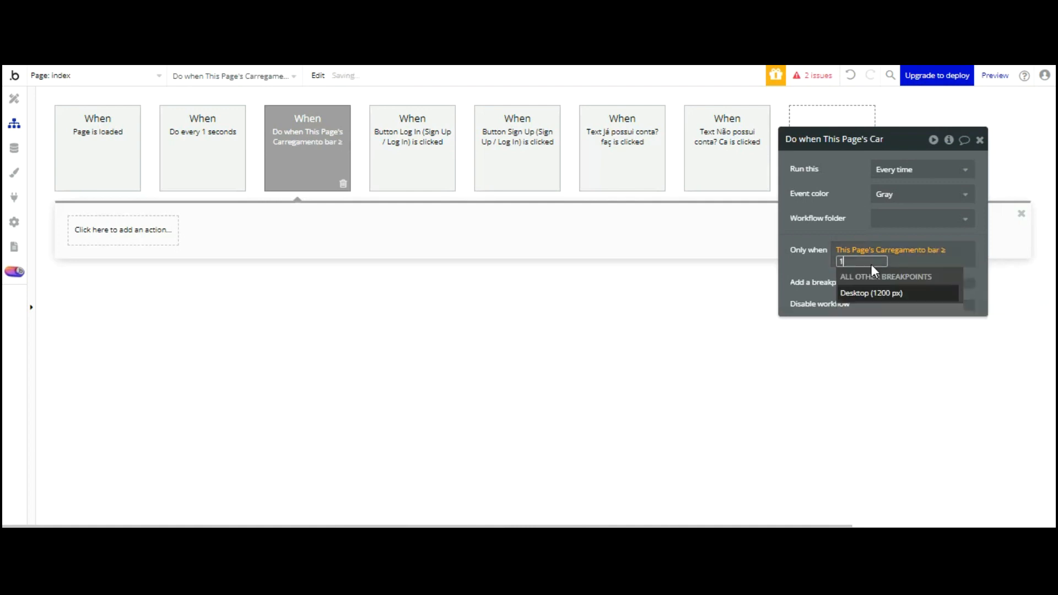
click(848, 127)
click(849, 127)
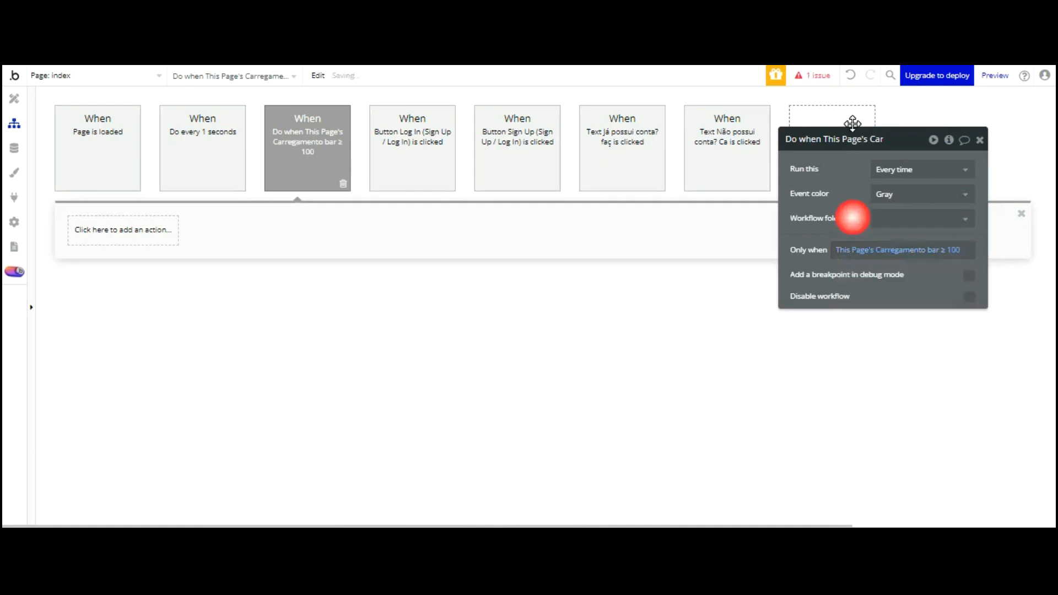
click(142, 230)
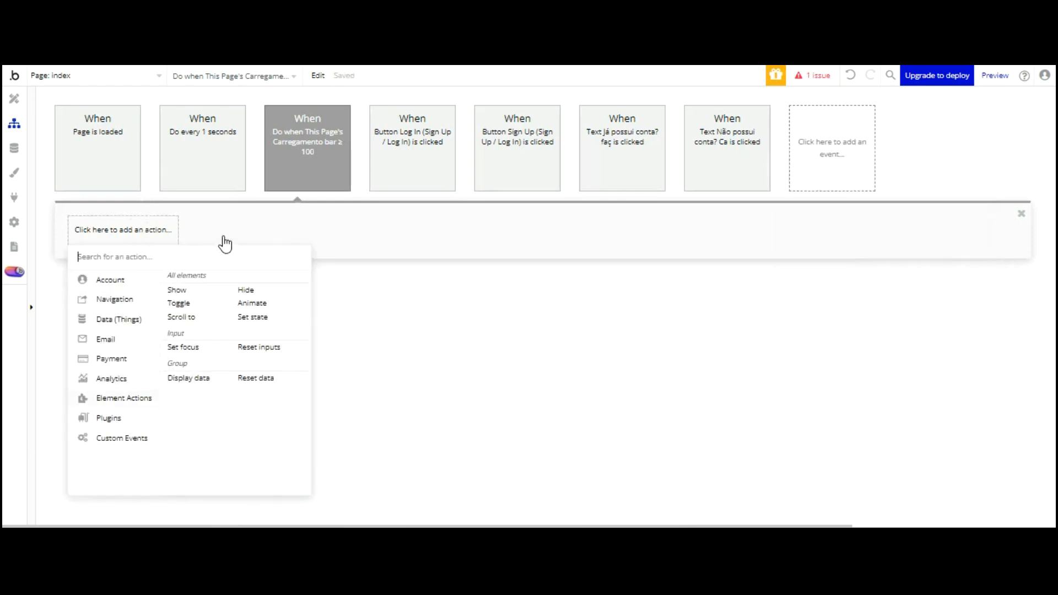
Add a Hide element action targeting ProgressBar Login
click(246, 290)
click(909, 169)
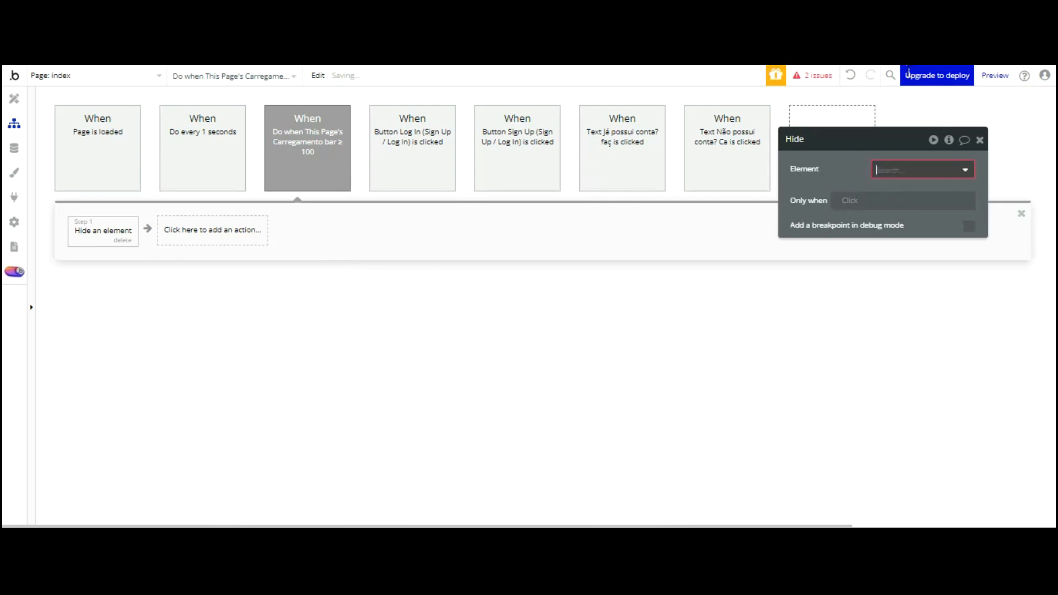
scroll(937, 264, down, 4)
scroll(939, 226, down, 6)
scroll(941, 229, down, 5)
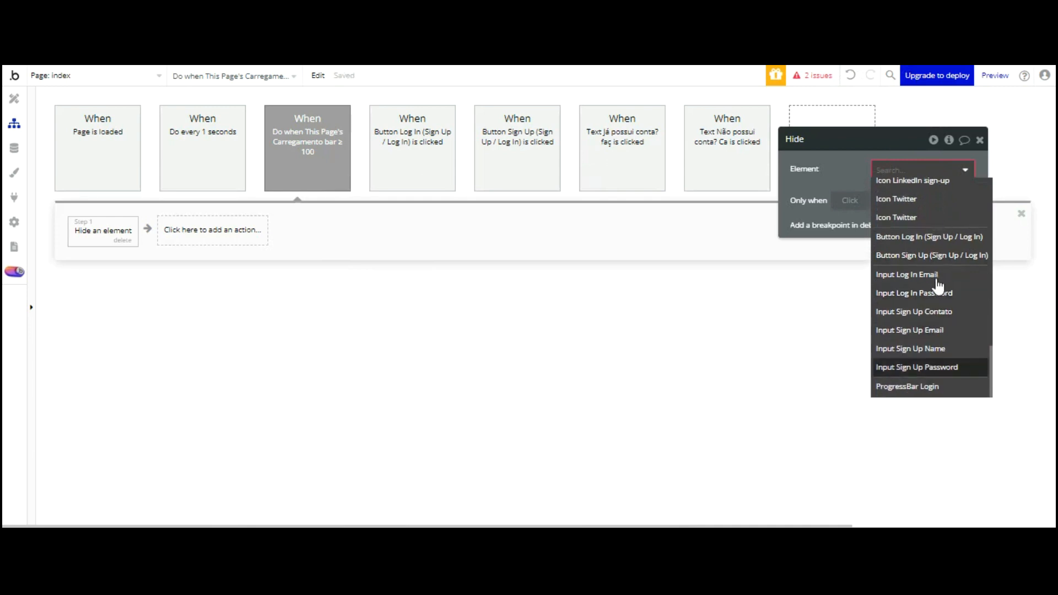
click(917, 388)
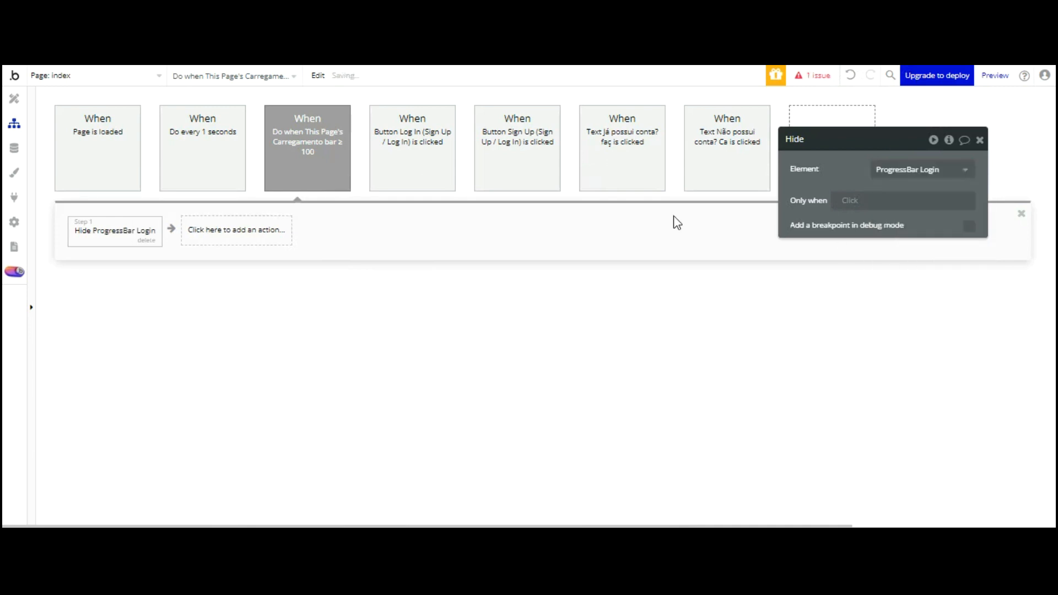
key(ctrl+Tab)
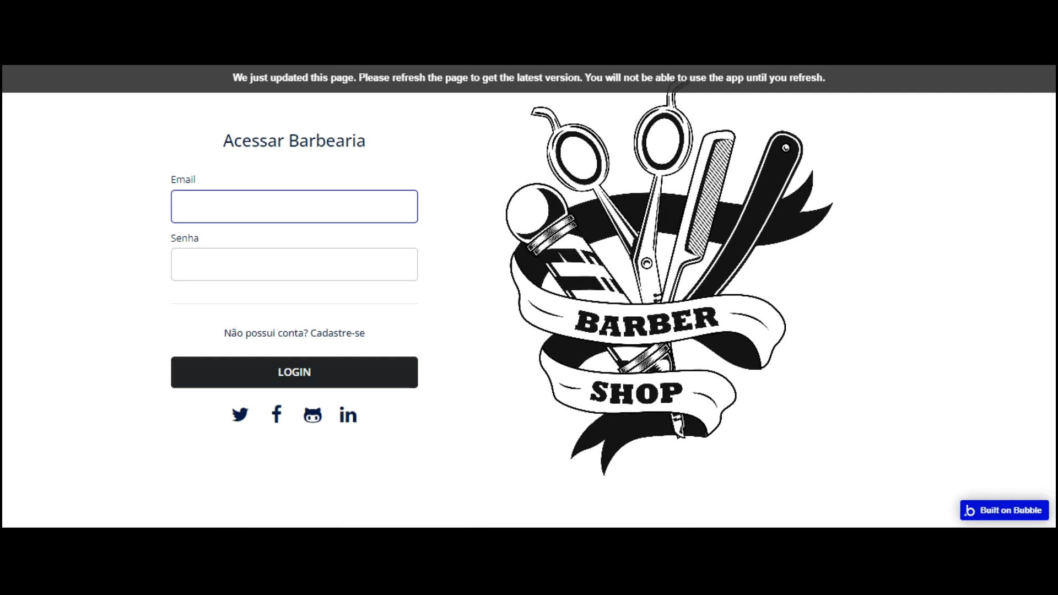
click(309, 82)
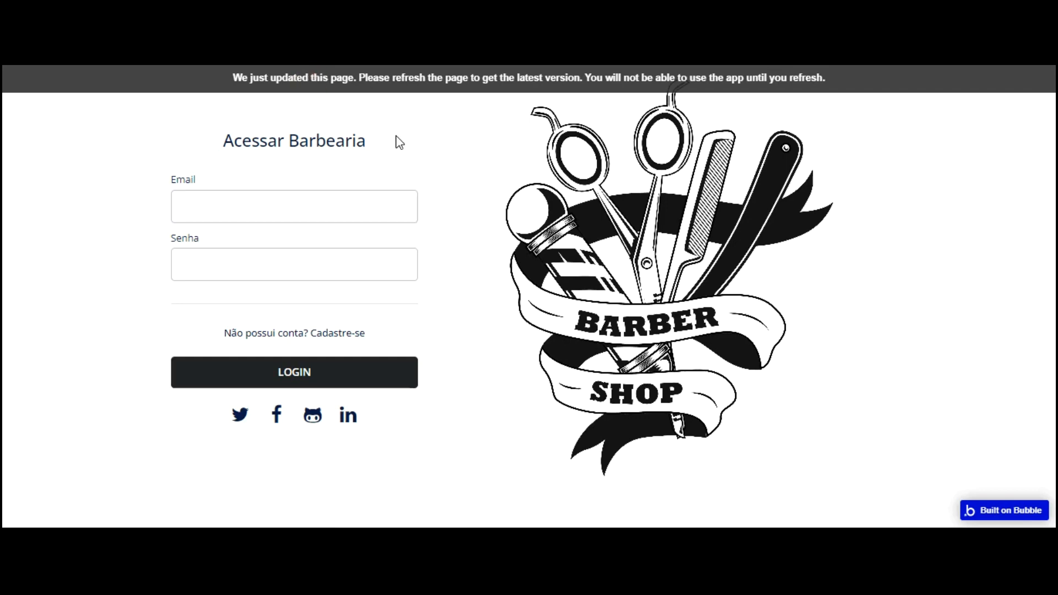
key(F5)
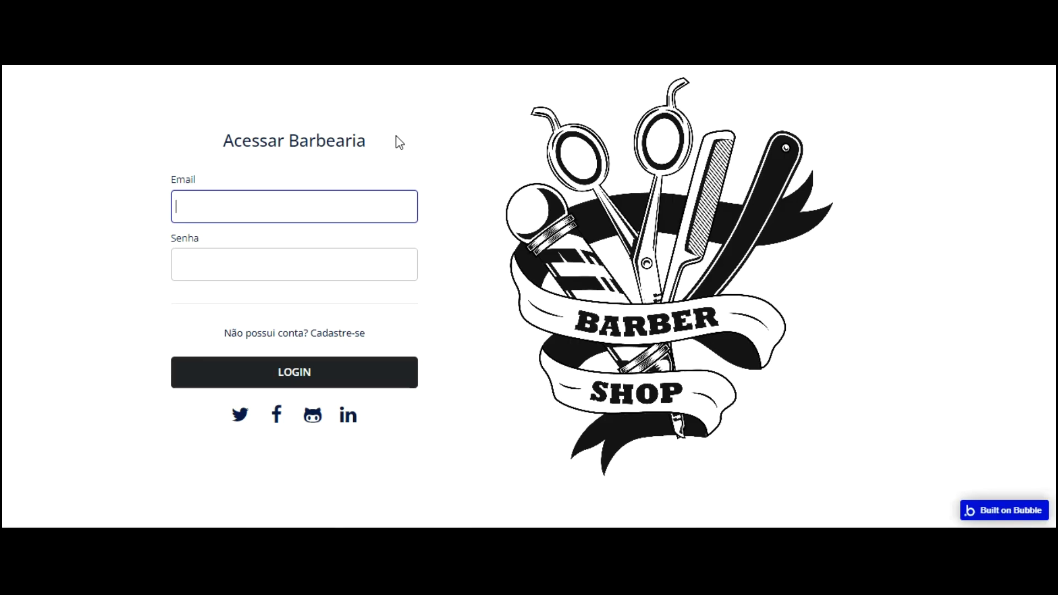
click(173, 62)
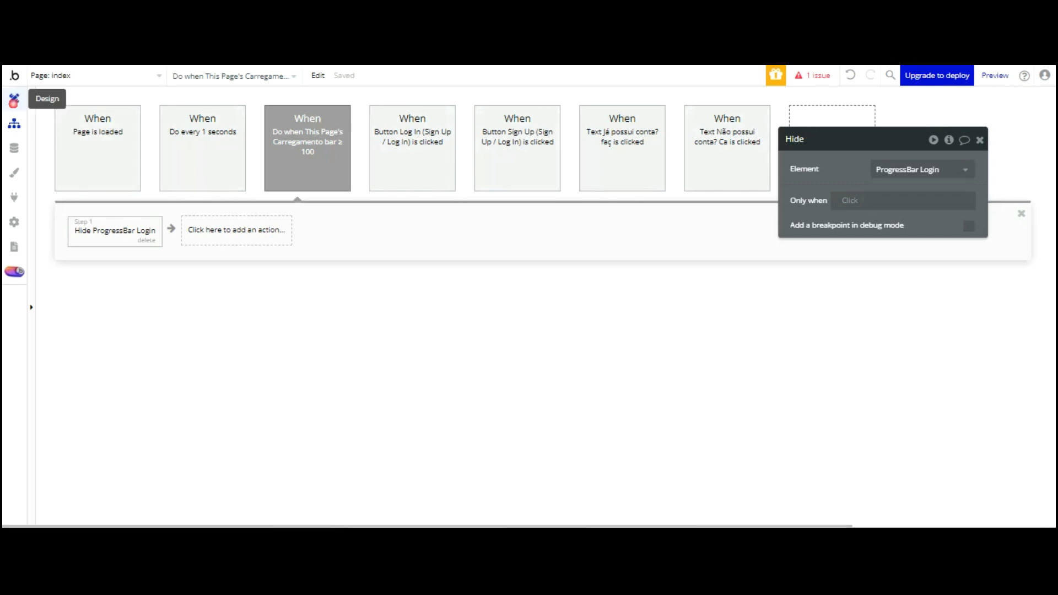
Add a ProgressBar Login conditional: when its visibilidade barra is yes, the element is visible
click(14, 99)
double_click(418, 408)
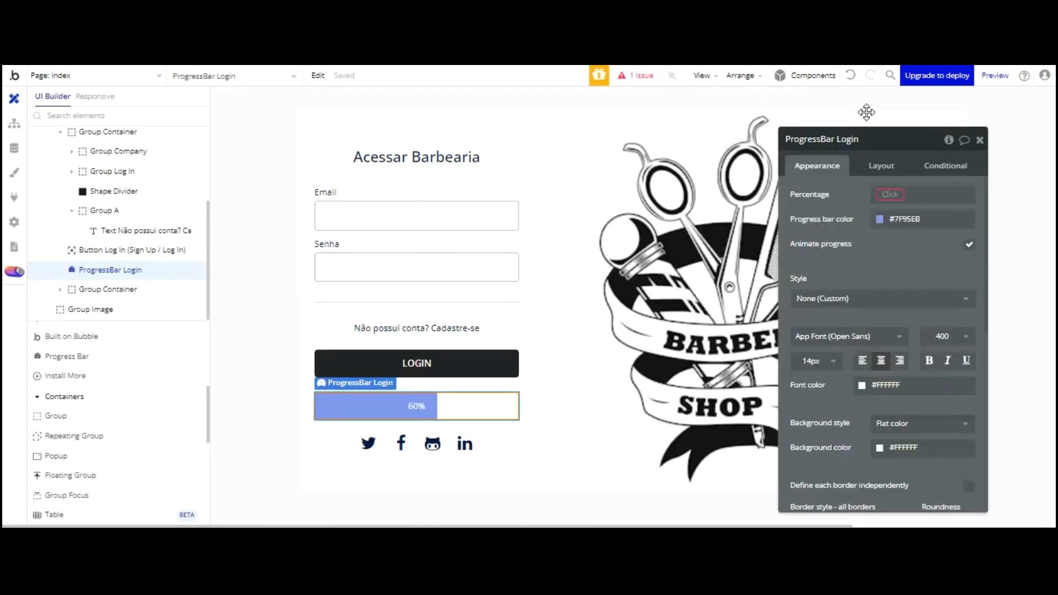
click(946, 165)
click(888, 193)
click(837, 200)
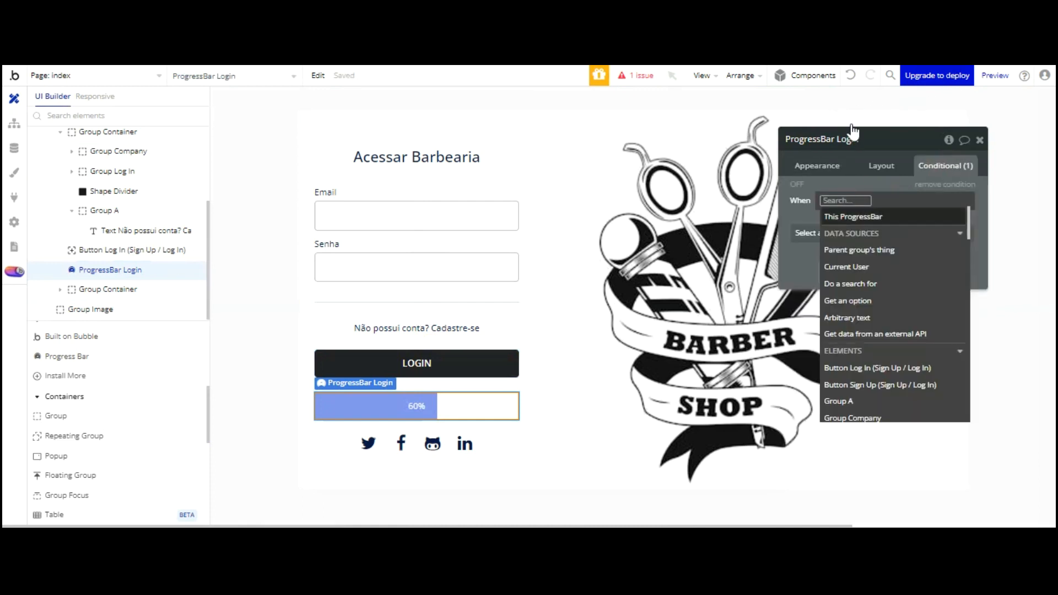
click(851, 216)
click(934, 400)
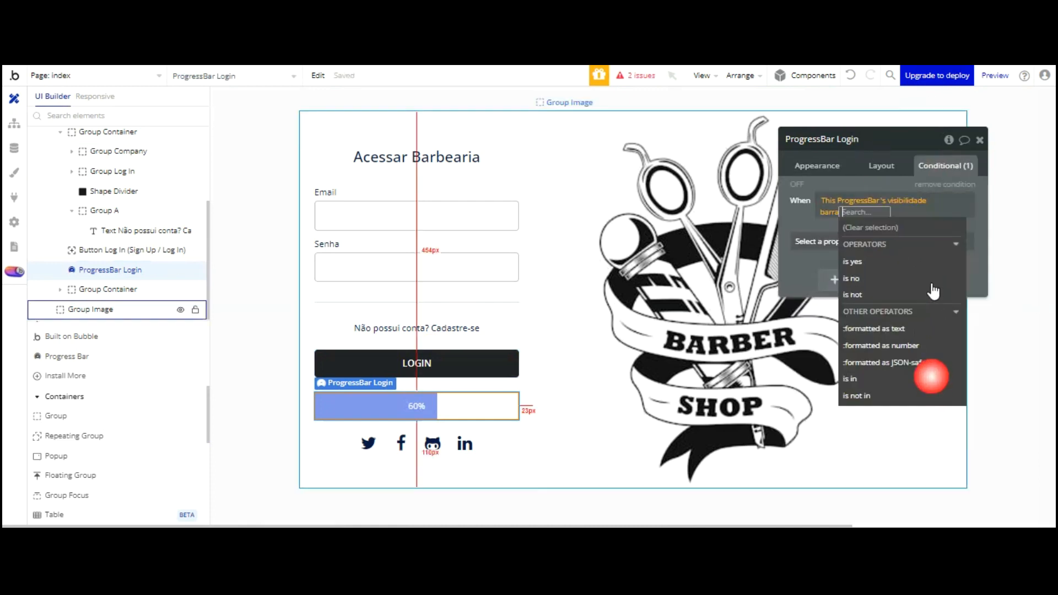
click(877, 261)
click(872, 91)
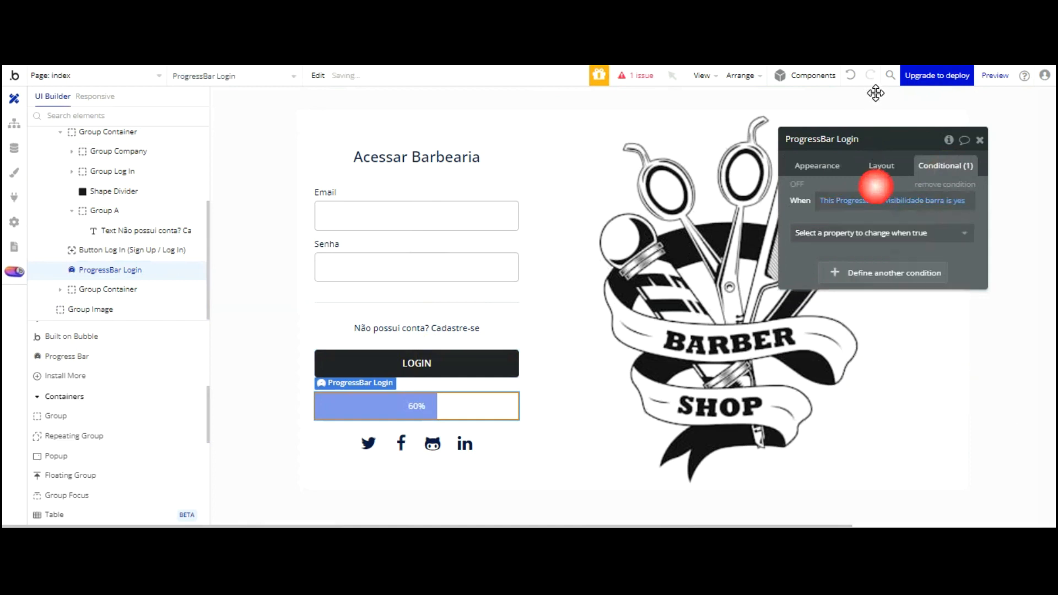
click(878, 238)
click(874, 270)
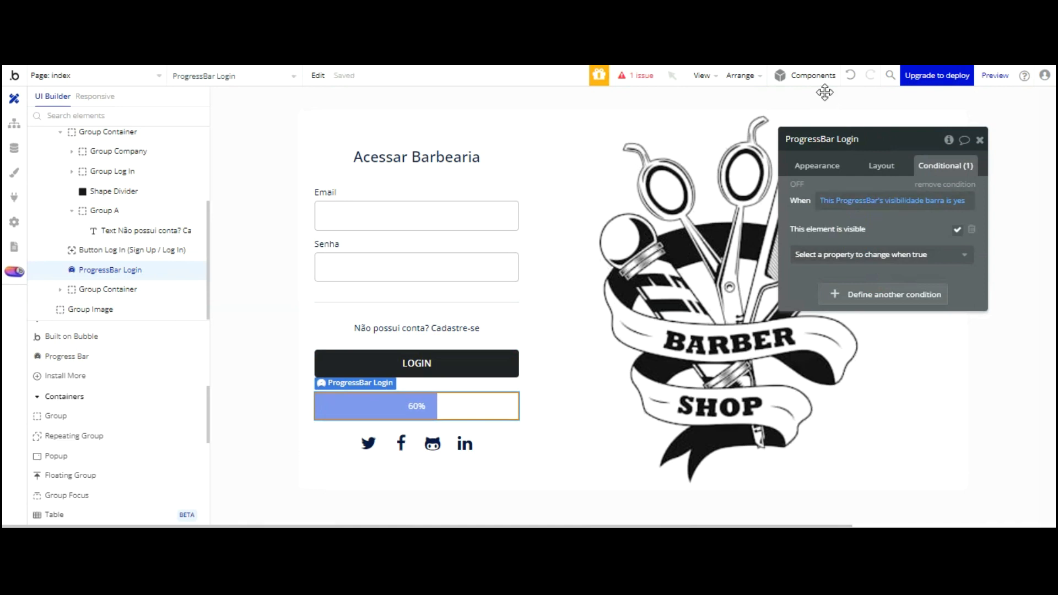
click(818, 164)
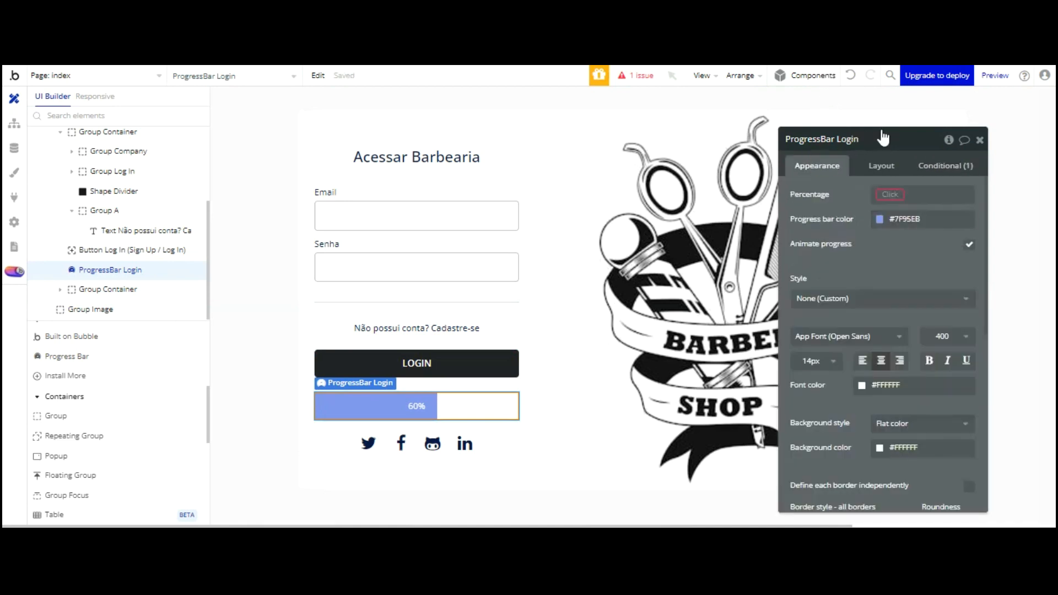
After checking the every-second workflow, bind ProgressBar Login's Percentage to index's Carregamento bar state
click(886, 195)
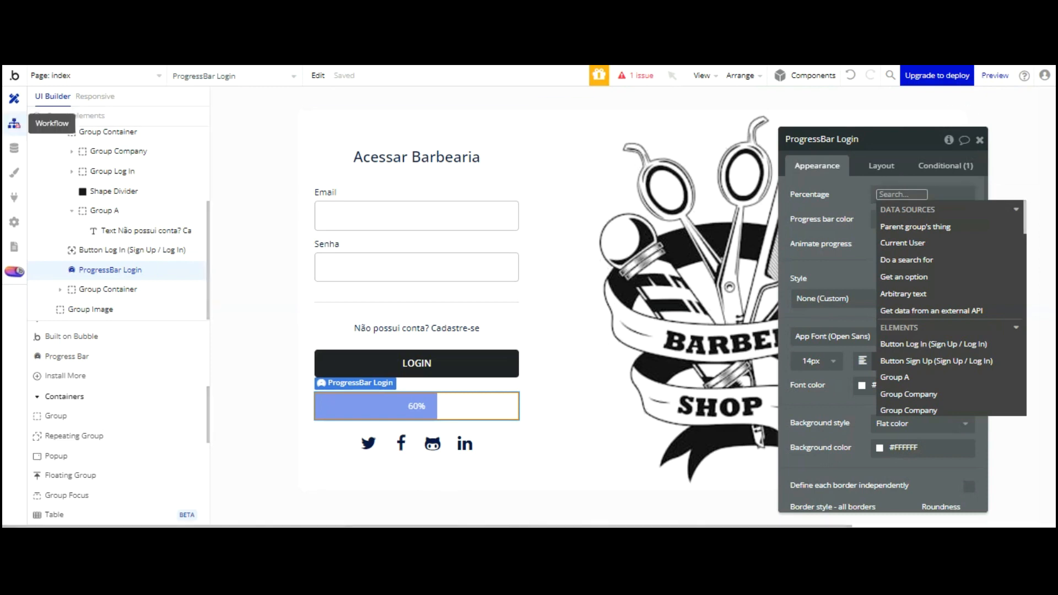
click(15, 123)
click(210, 181)
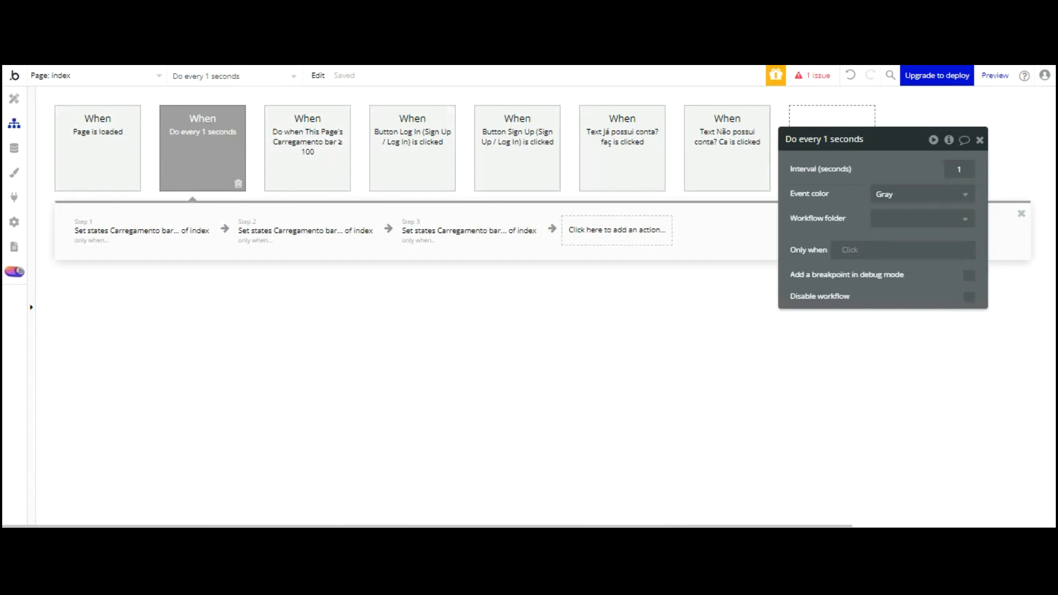
click(14, 99)
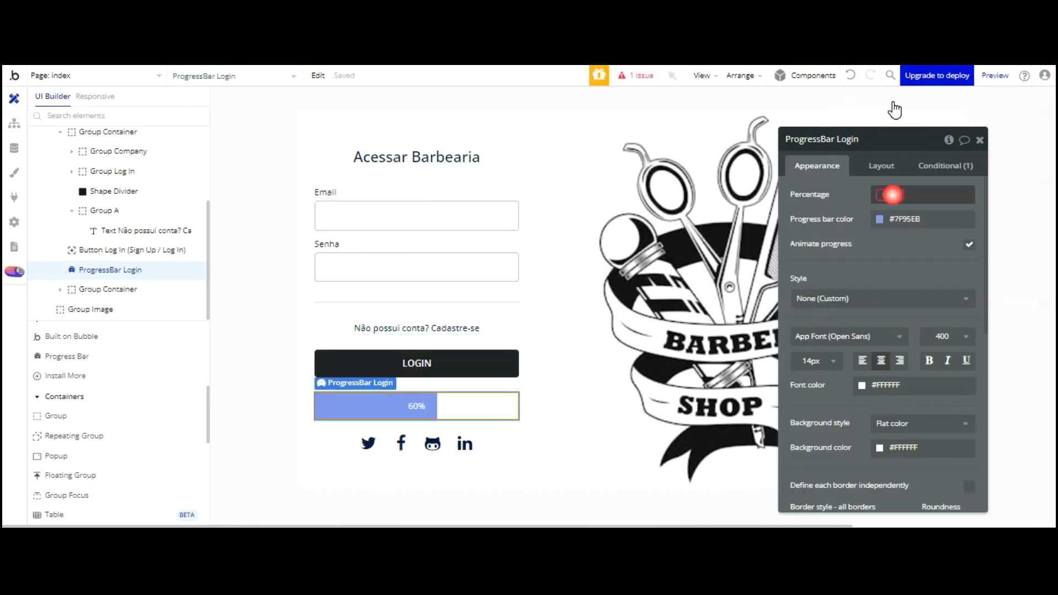
click(890, 194)
scroll(943, 209, down, 12)
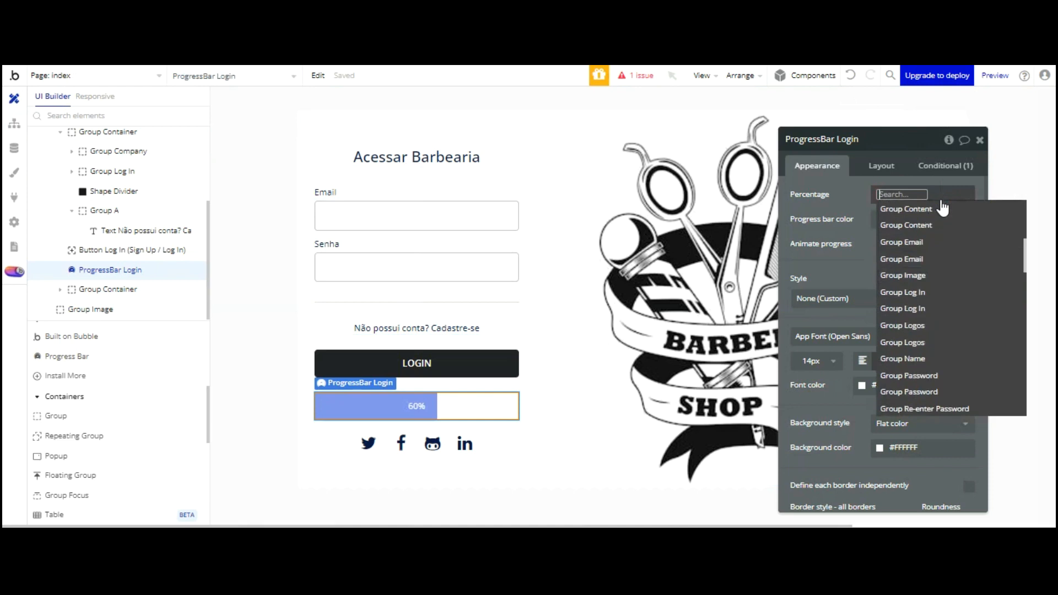
scroll(941, 230, down, 3)
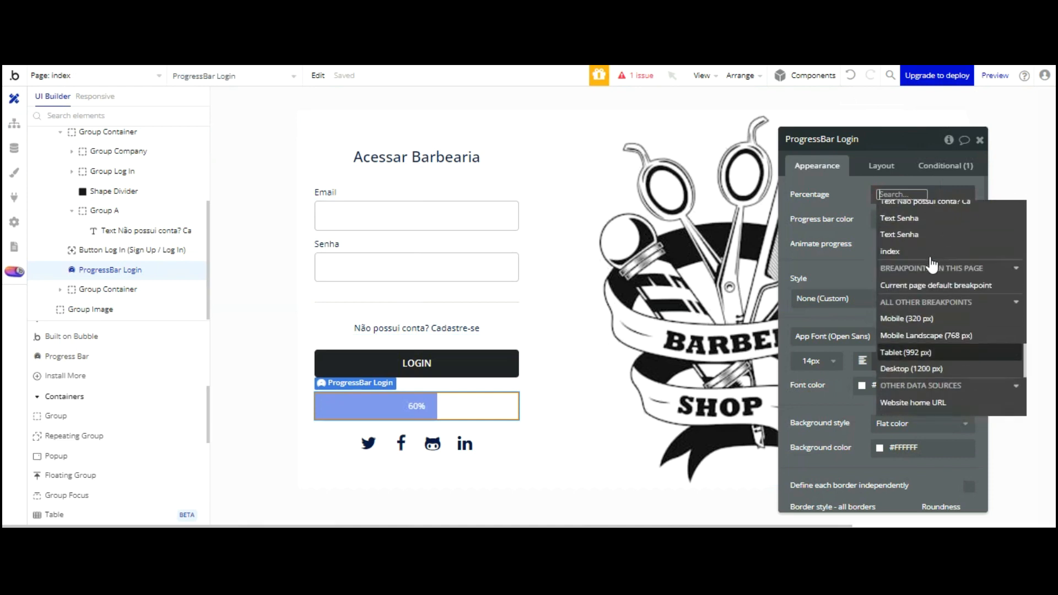
click(904, 246)
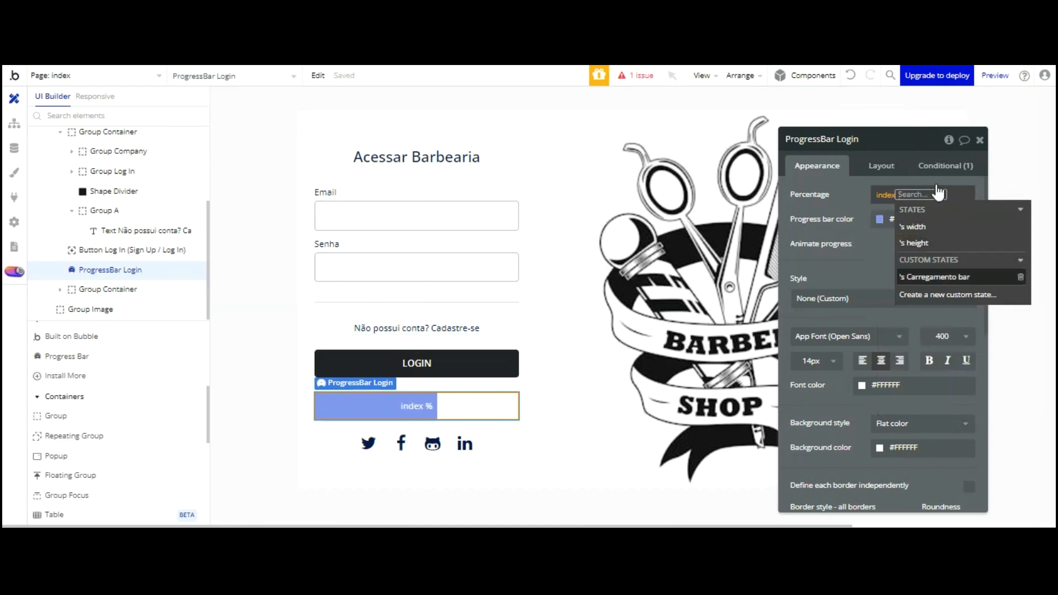
click(934, 277)
click(852, 197)
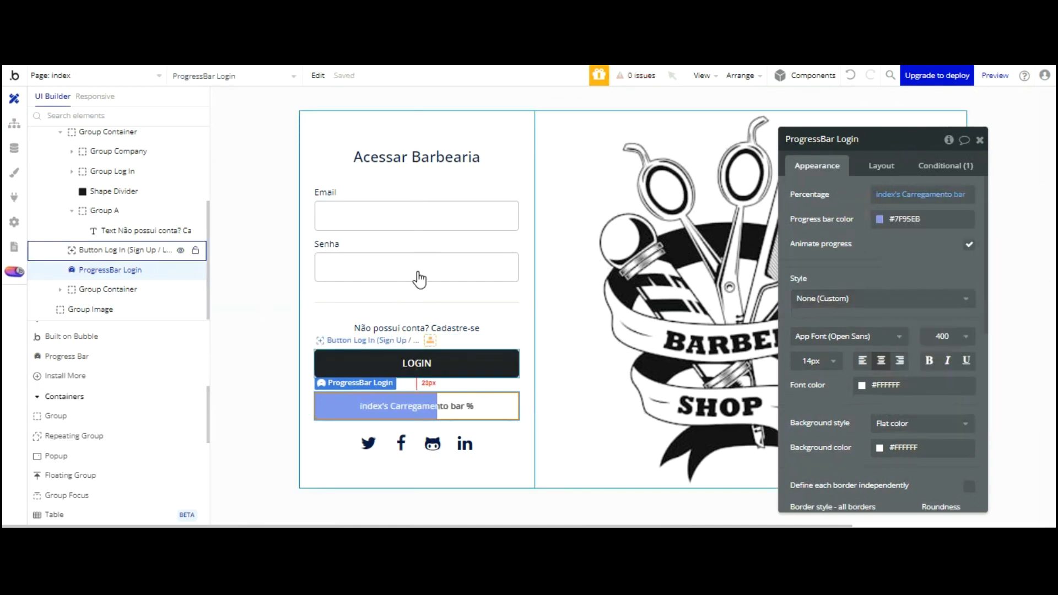
click(417, 363)
In the LOGIN button's workflow, add a Set state step setting ProgressBar Login's visibilidade barra to yes
click(883, 250)
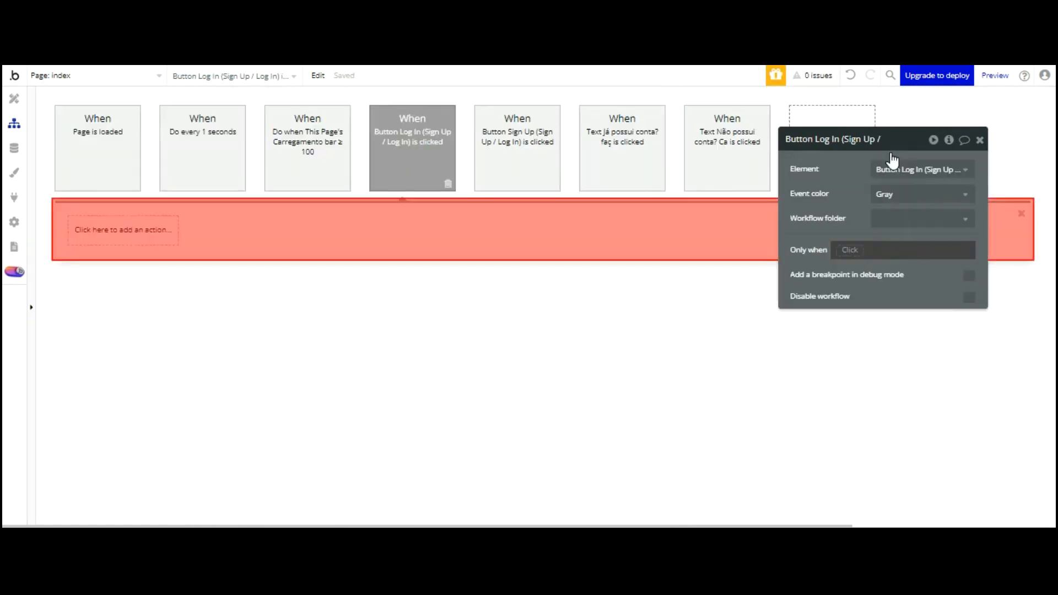
click(89, 228)
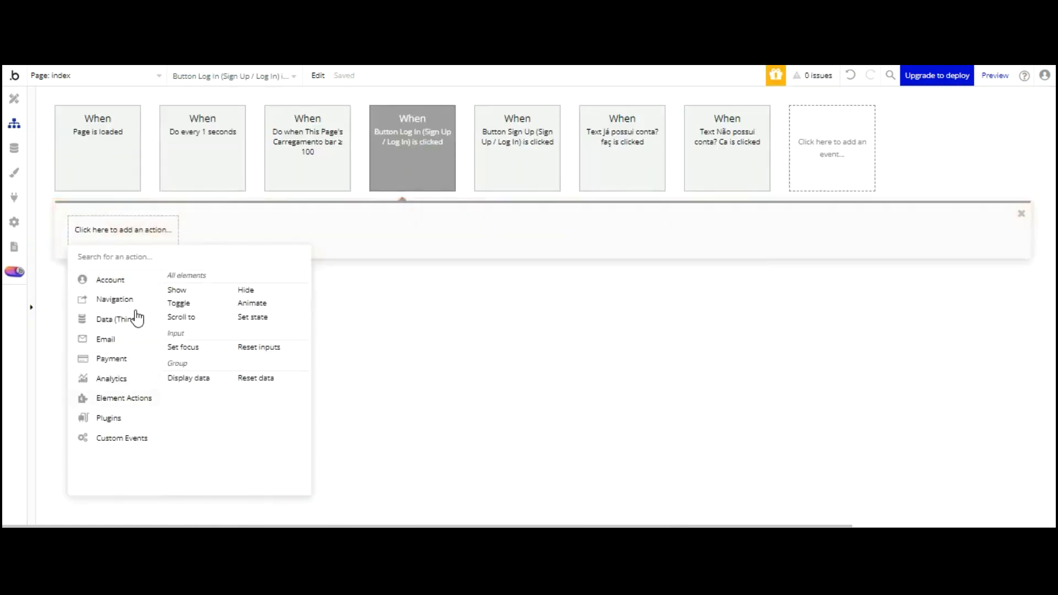
click(252, 317)
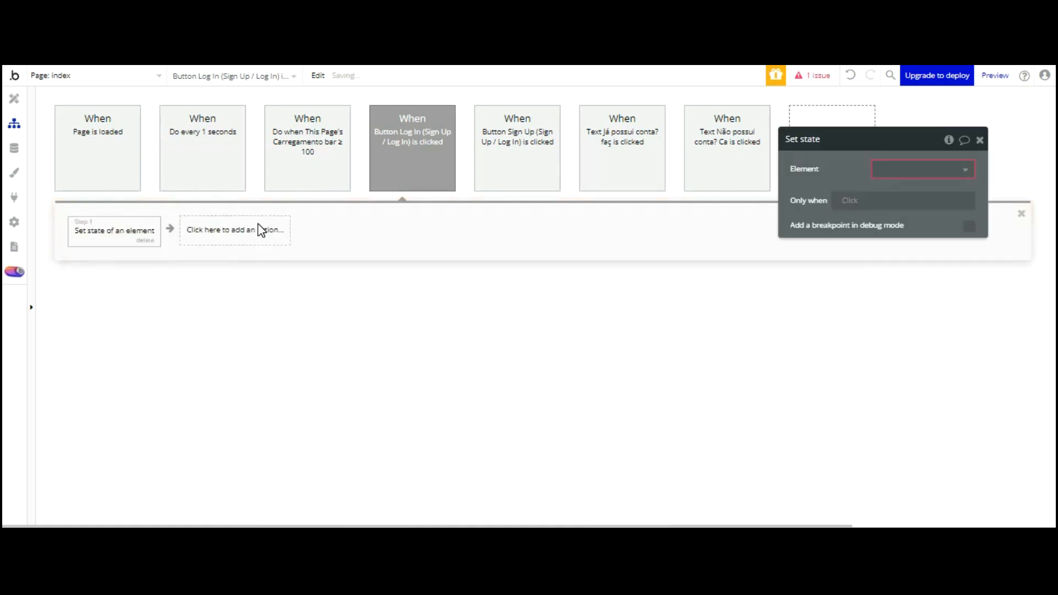
scroll(941, 217, down, 8)
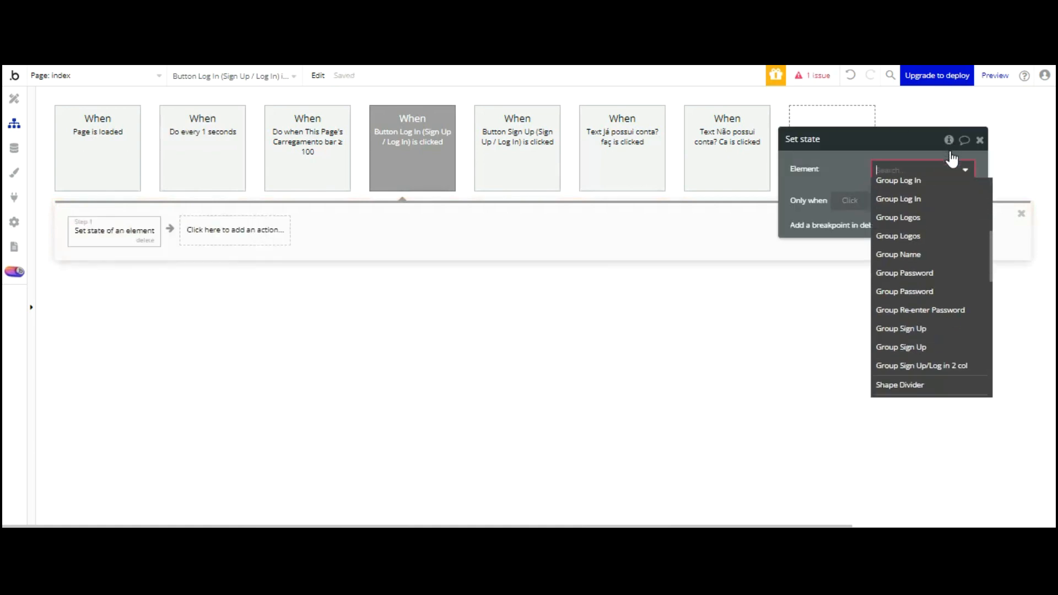
scroll(940, 303, down, 5)
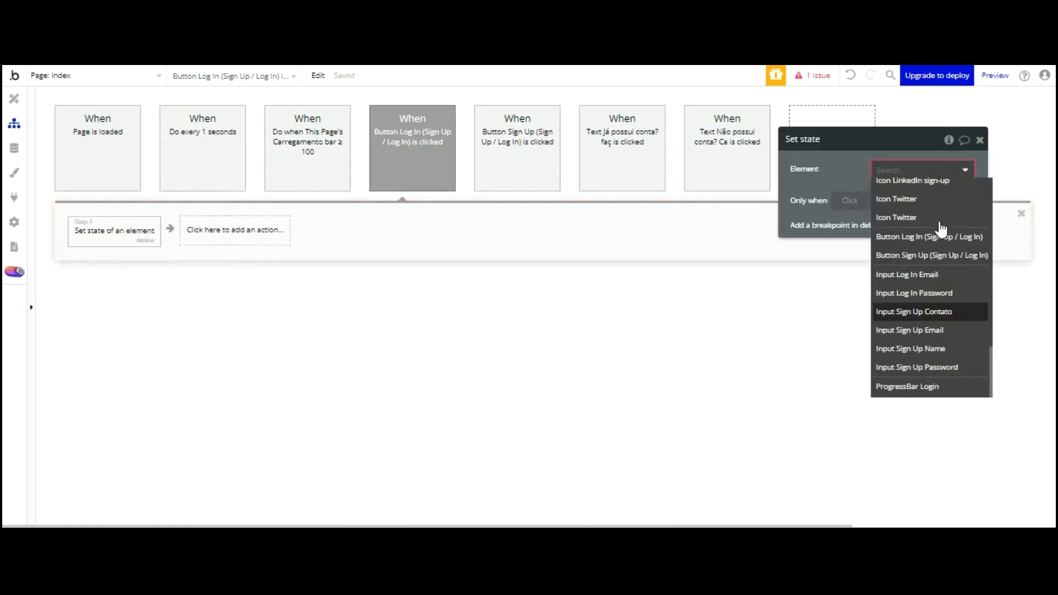
click(932, 381)
click(918, 196)
click(914, 214)
click(889, 216)
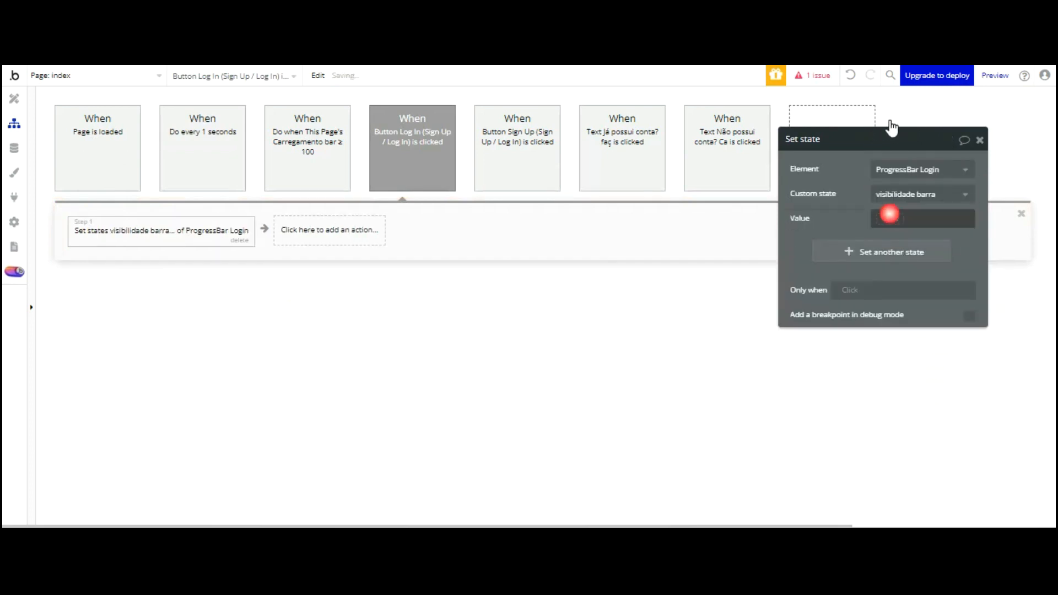
click(891, 216)
click(889, 286)
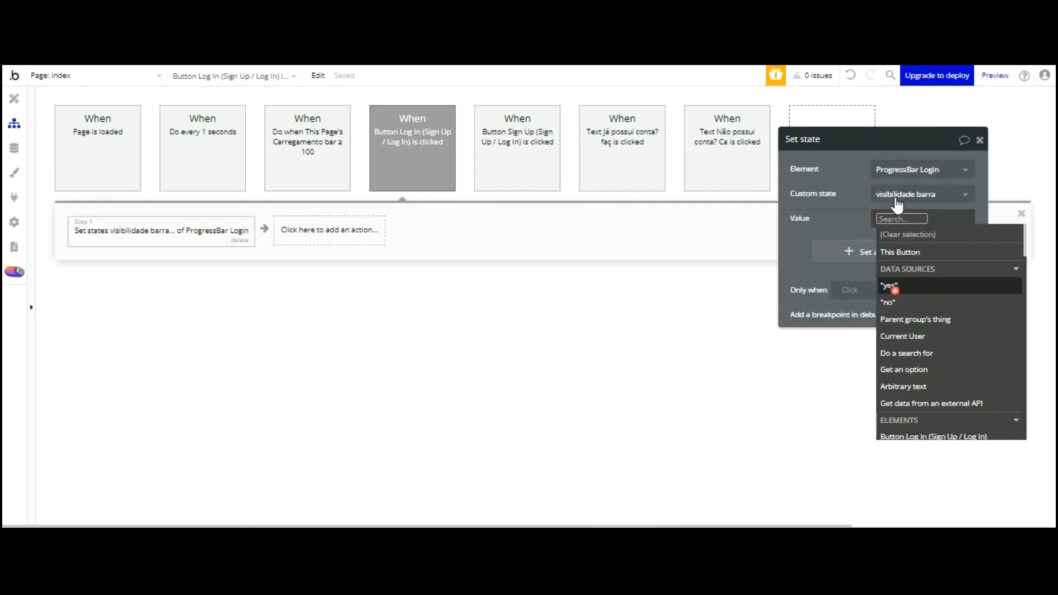
drag(854, 216, 626, 357)
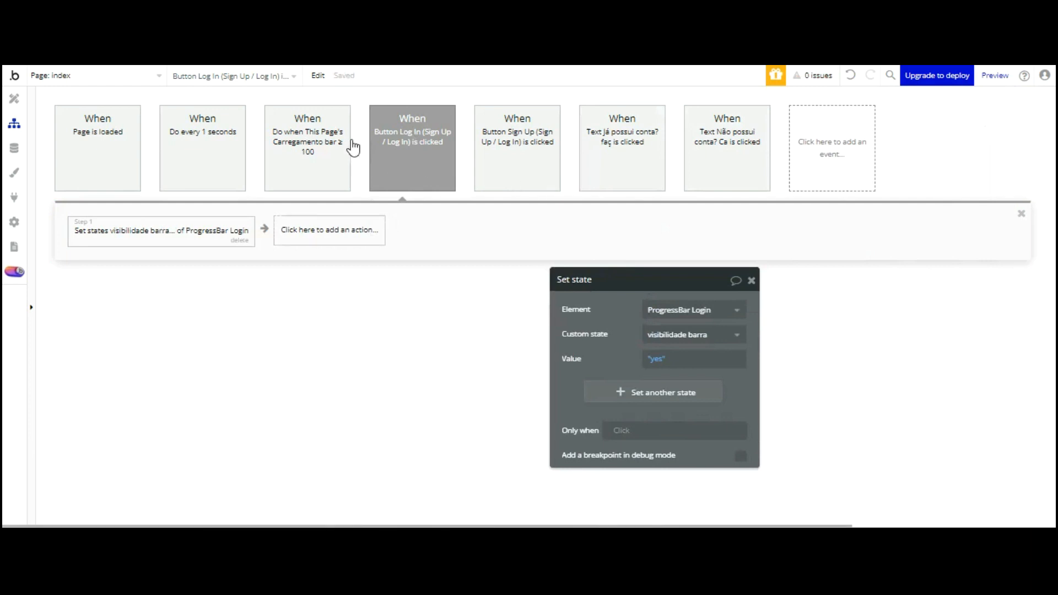
Add a second Set state step resetting index's Carregamento bar custom state to 0
click(346, 229)
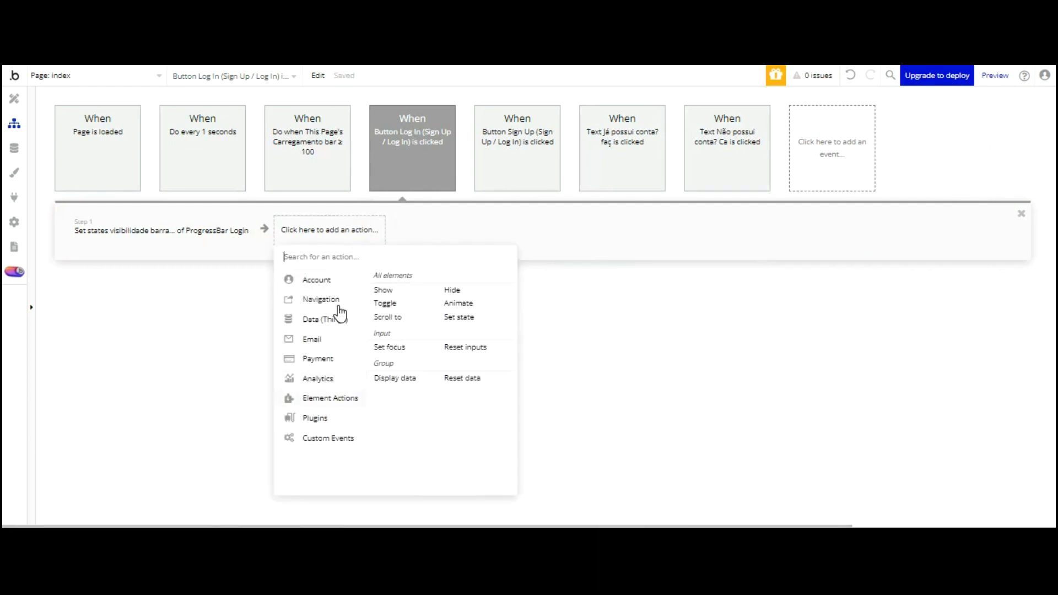
click(458, 317)
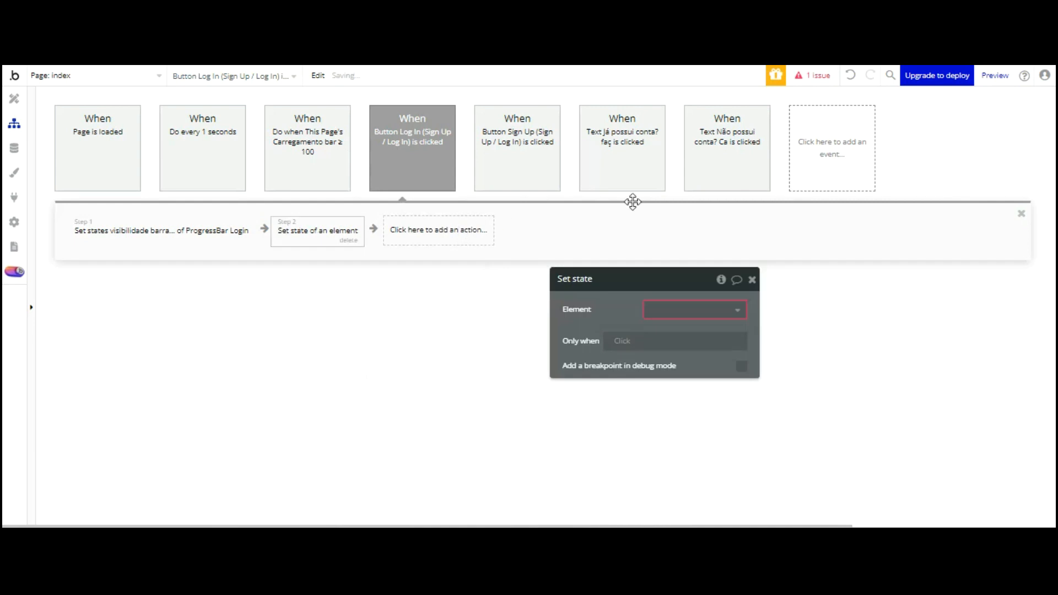
click(685, 310)
click(684, 329)
click(689, 335)
click(683, 354)
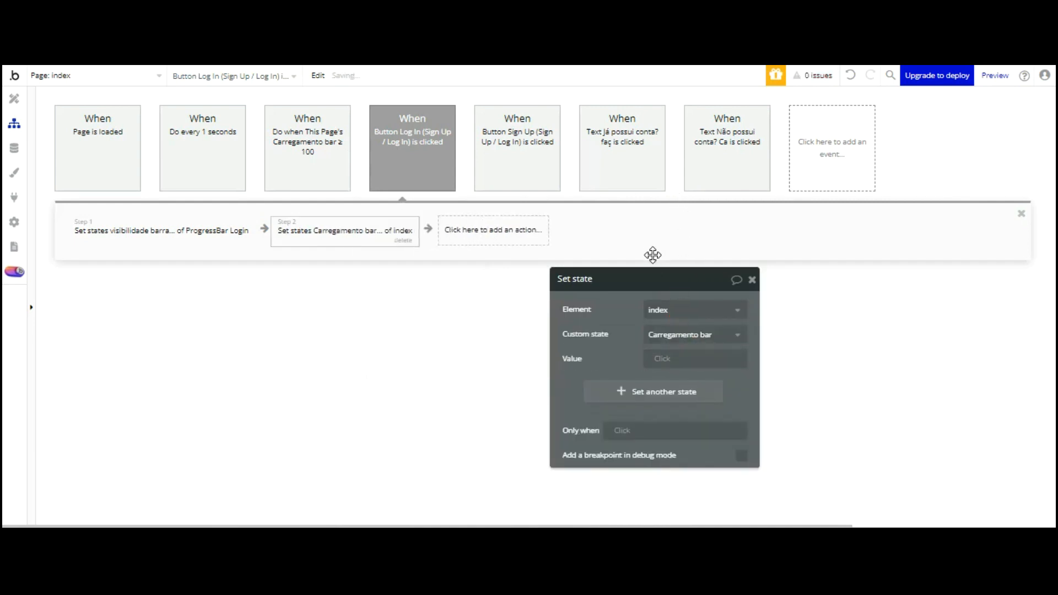
click(667, 358)
text(0)
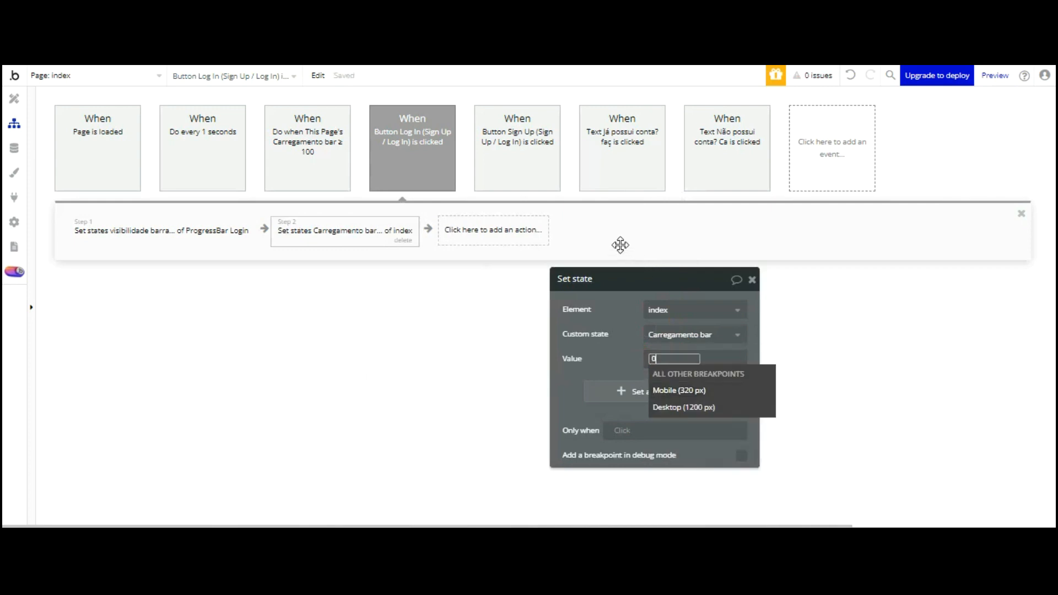
click(621, 339)
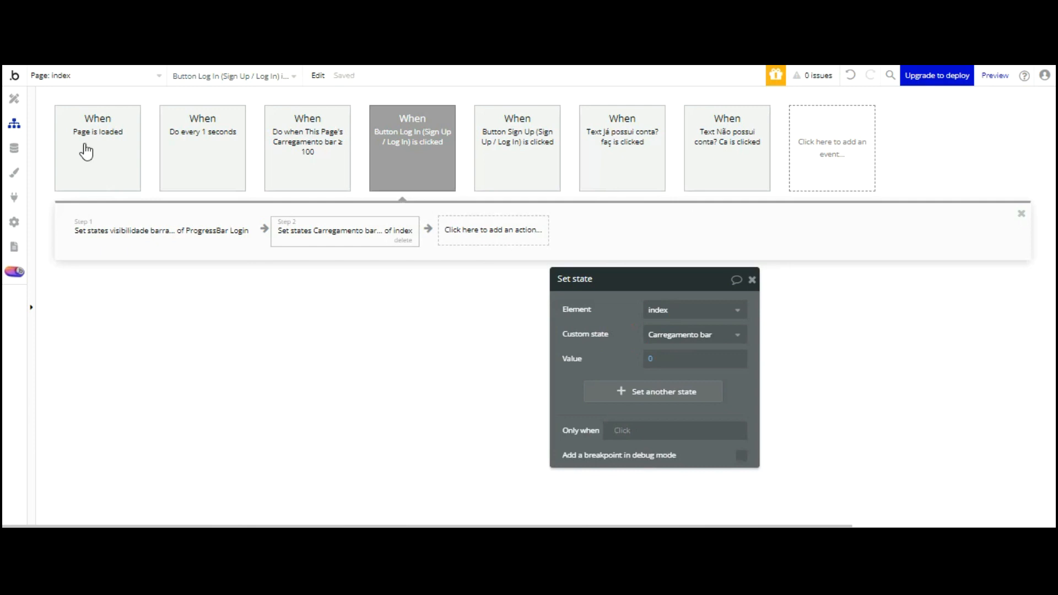
click(15, 98)
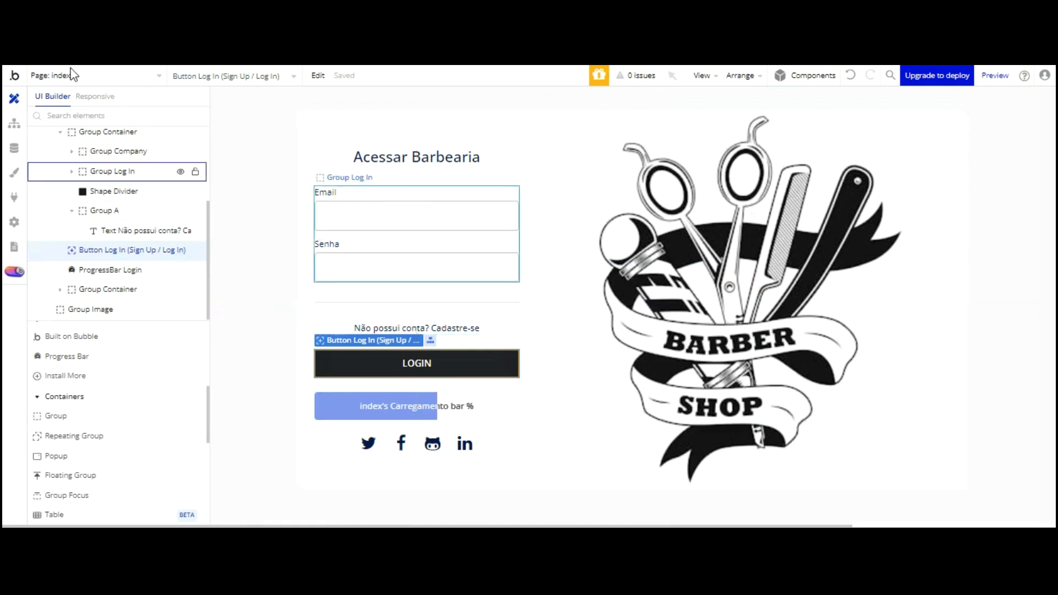
click(15, 123)
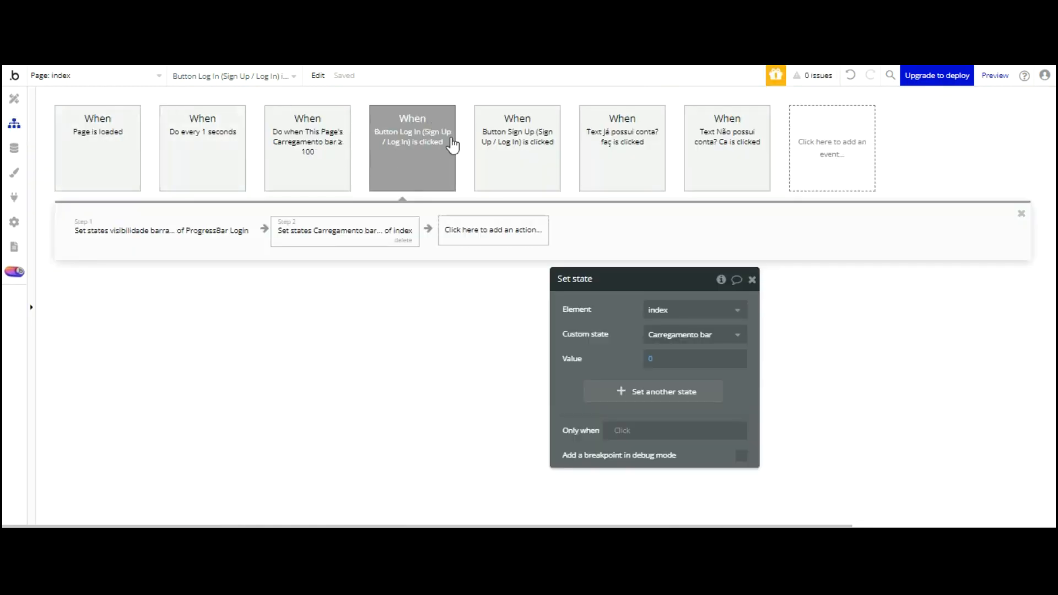
click(493, 230)
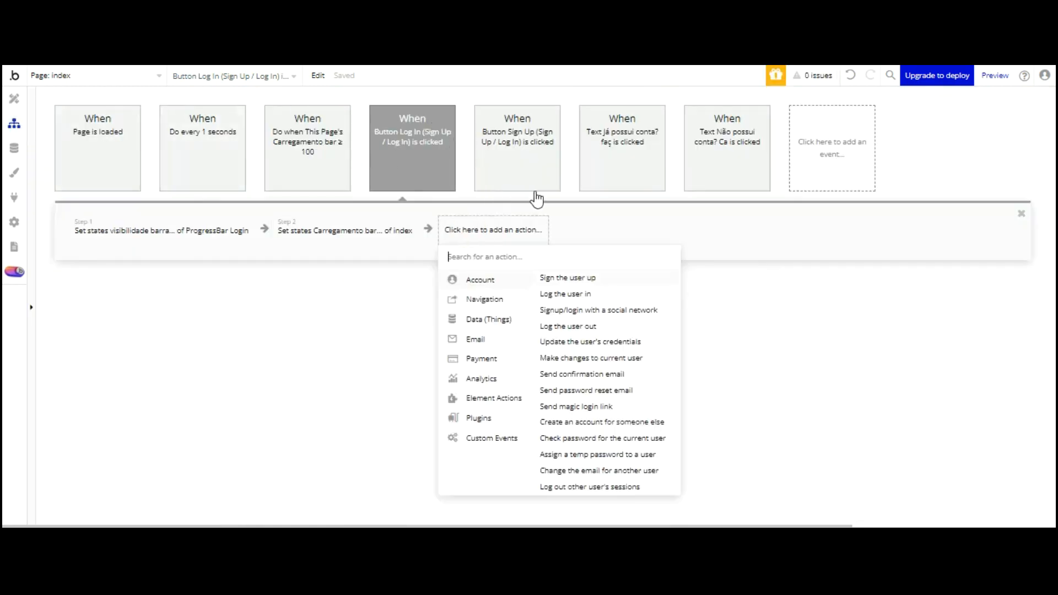
Add a Log the user in step with Email set to Input Log In Email's value
click(564, 294)
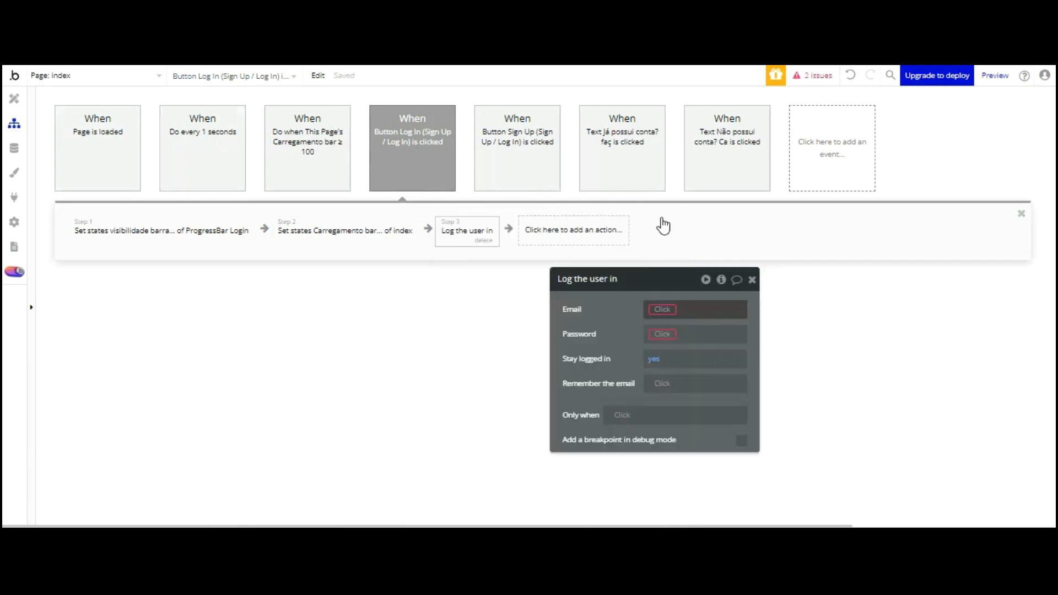
scroll(749, 362, down, 5)
scroll(754, 370, down, 2)
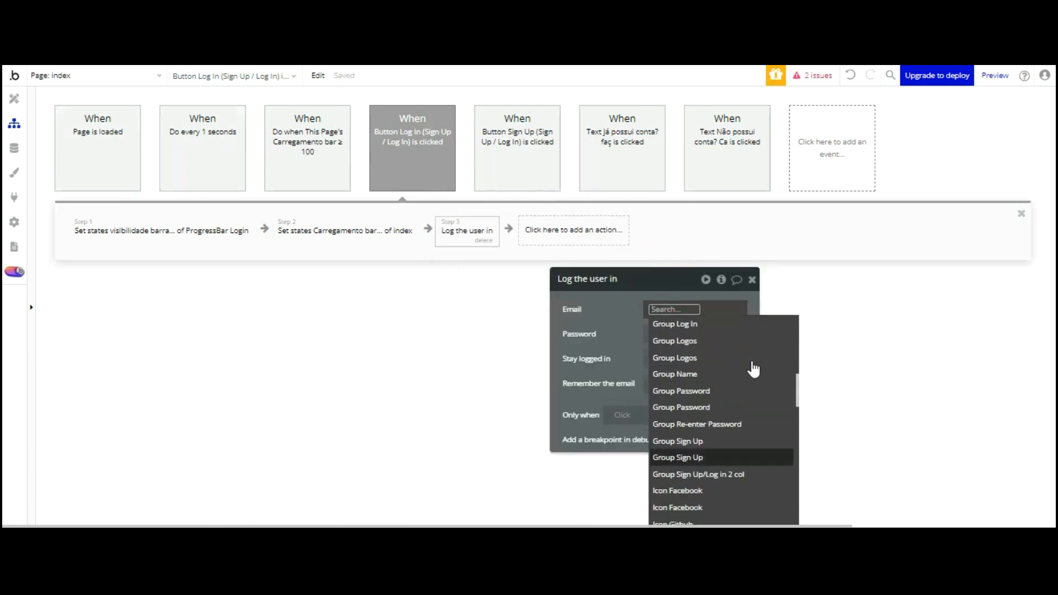
scroll(752, 364, down, 4)
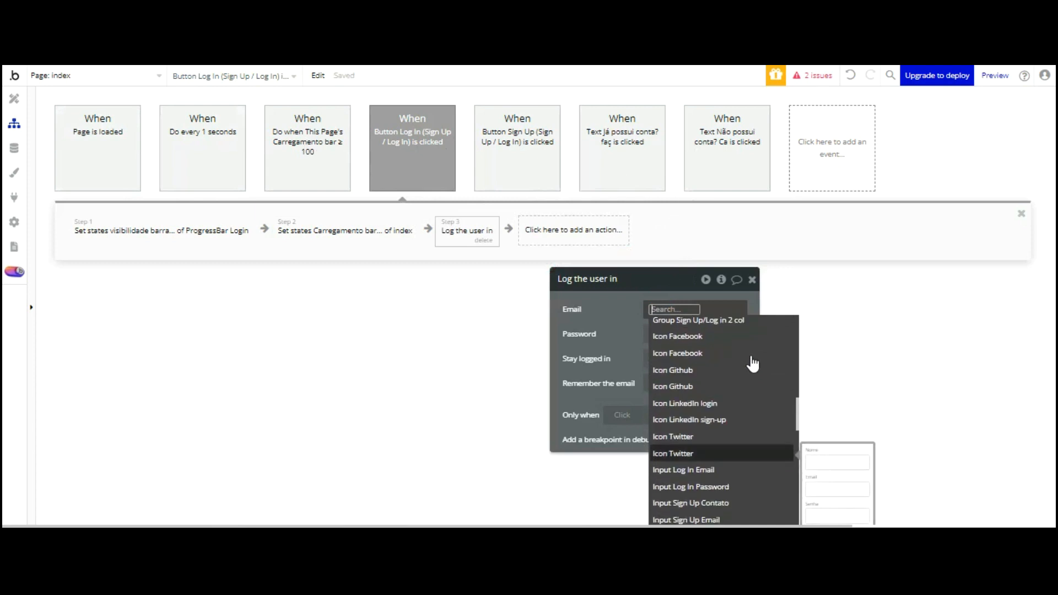
scroll(748, 347, down, 2)
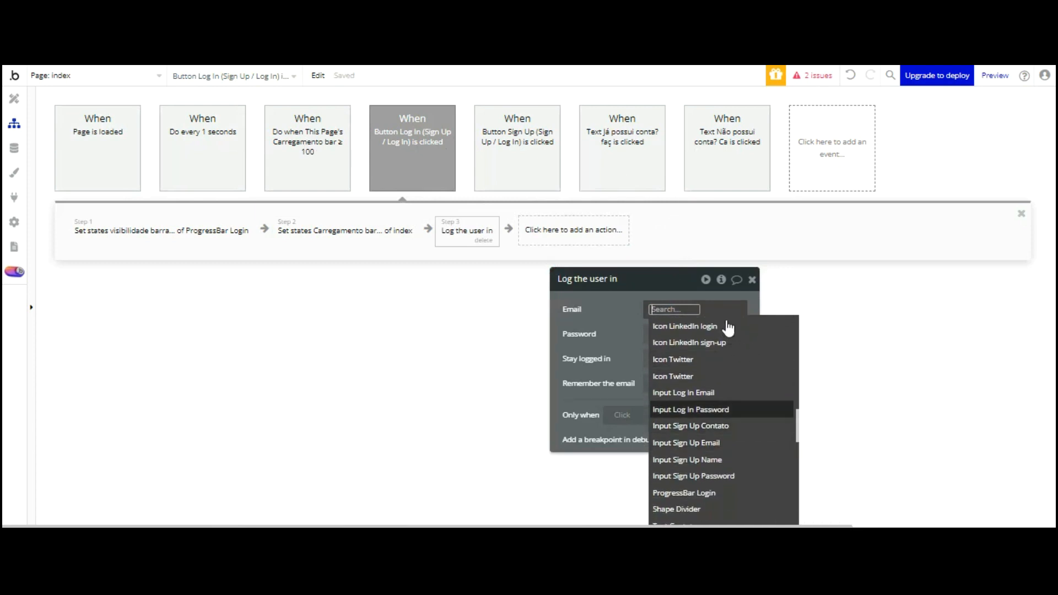
click(716, 393)
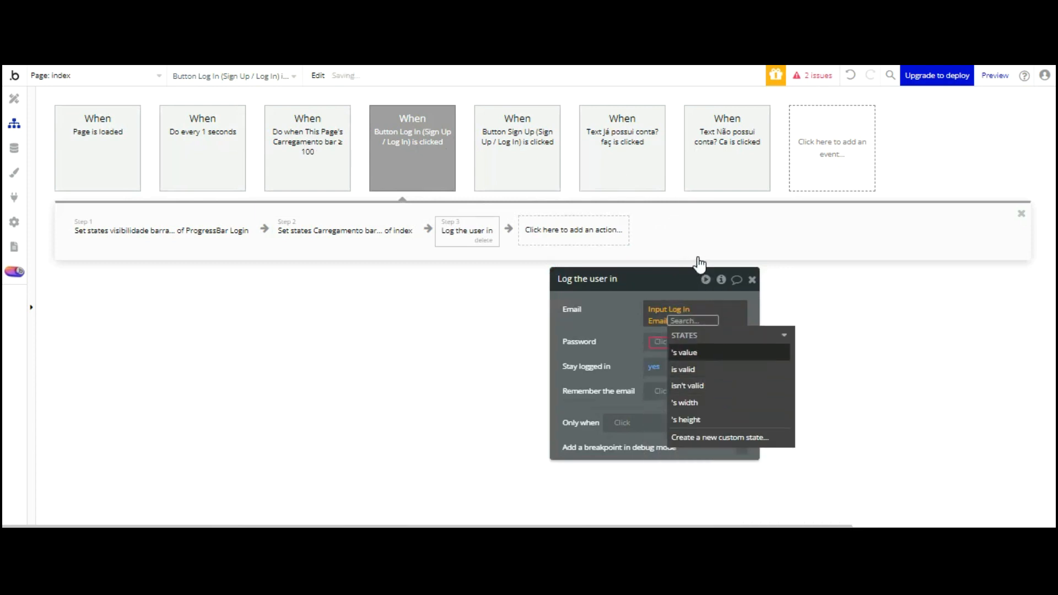
click(699, 352)
click(621, 308)
Set the login step's Password to Input Log In Password's value
click(664, 334)
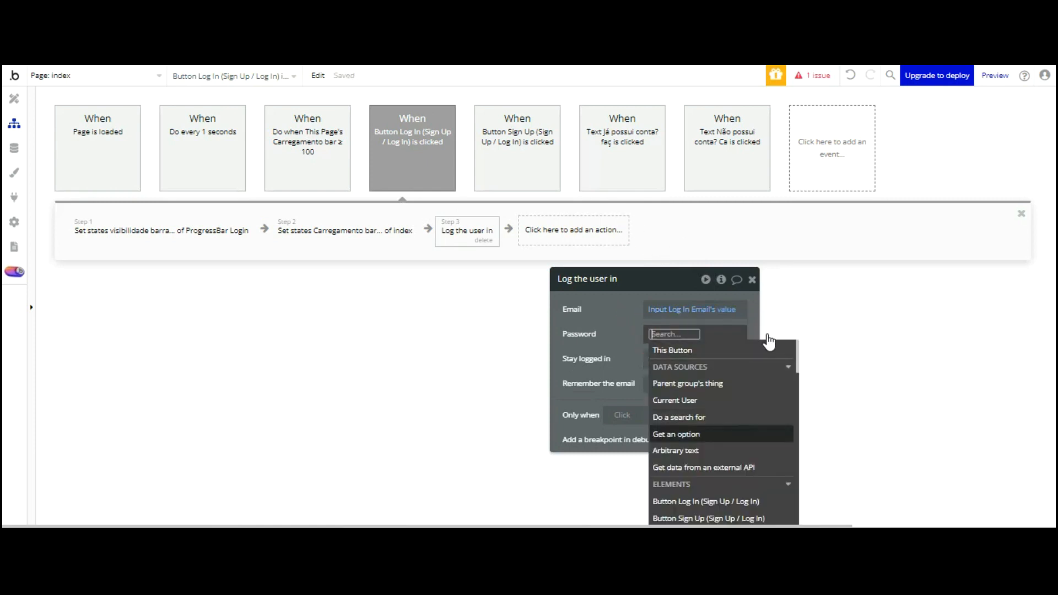
scroll(750, 352, down, 5)
scroll(748, 352, down, 3)
scroll(747, 357, up, 3)
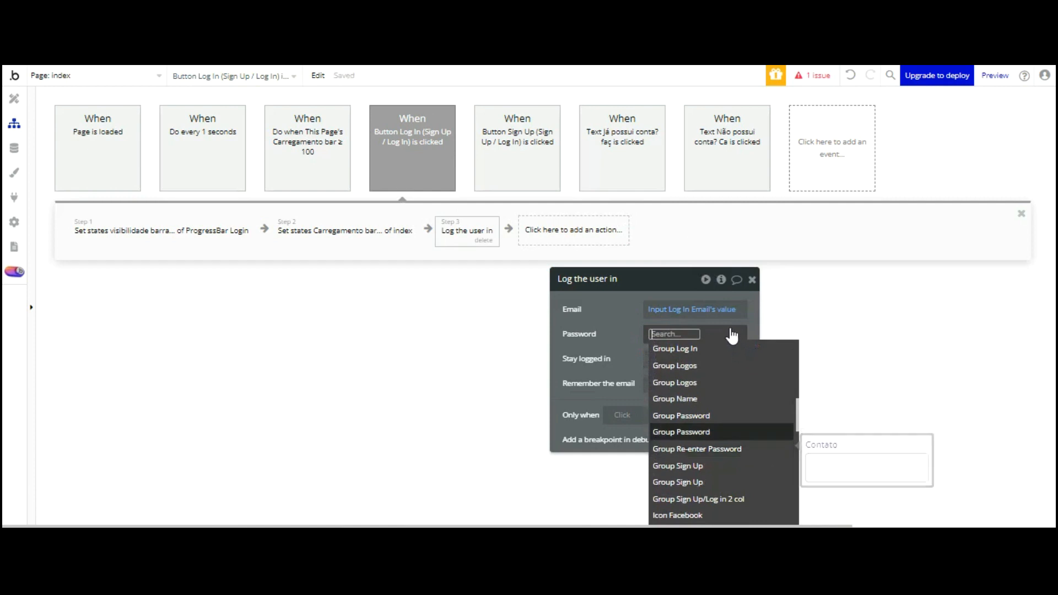
scroll(722, 314, down, 2)
scroll(722, 314, down, 4)
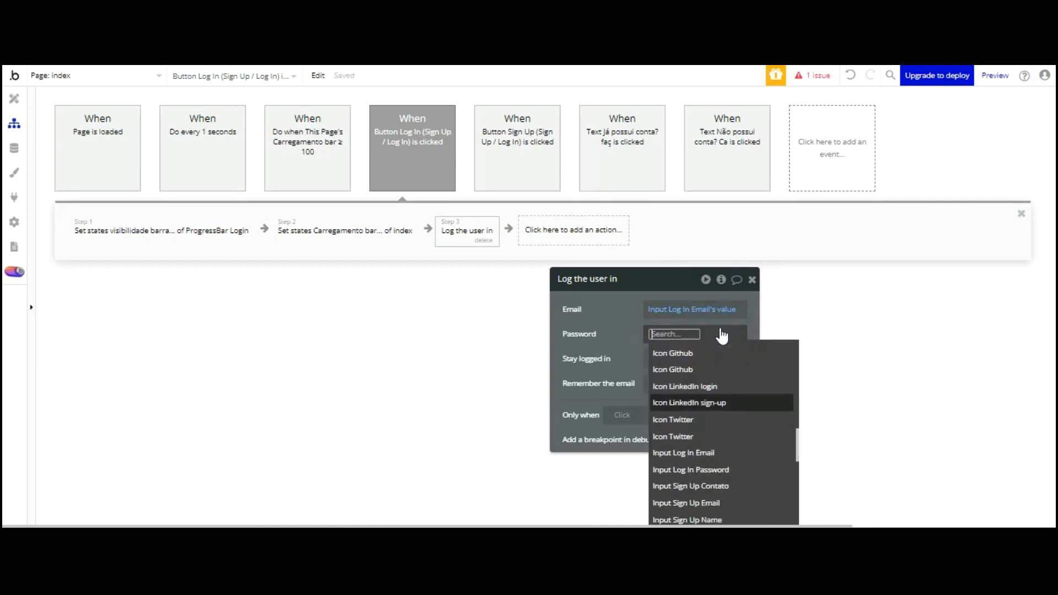
click(720, 357)
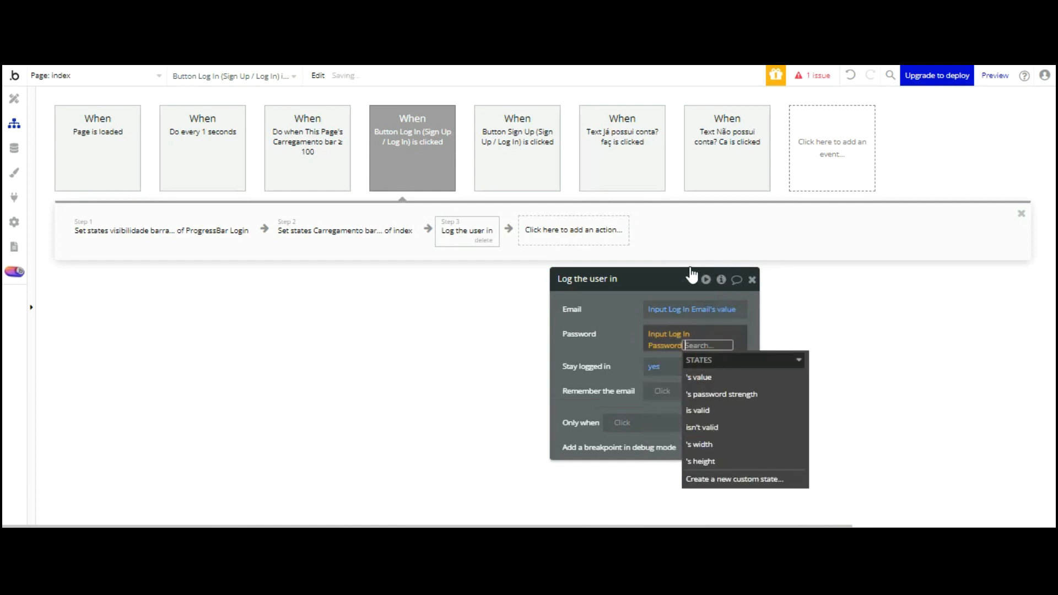
click(615, 317)
click(442, 323)
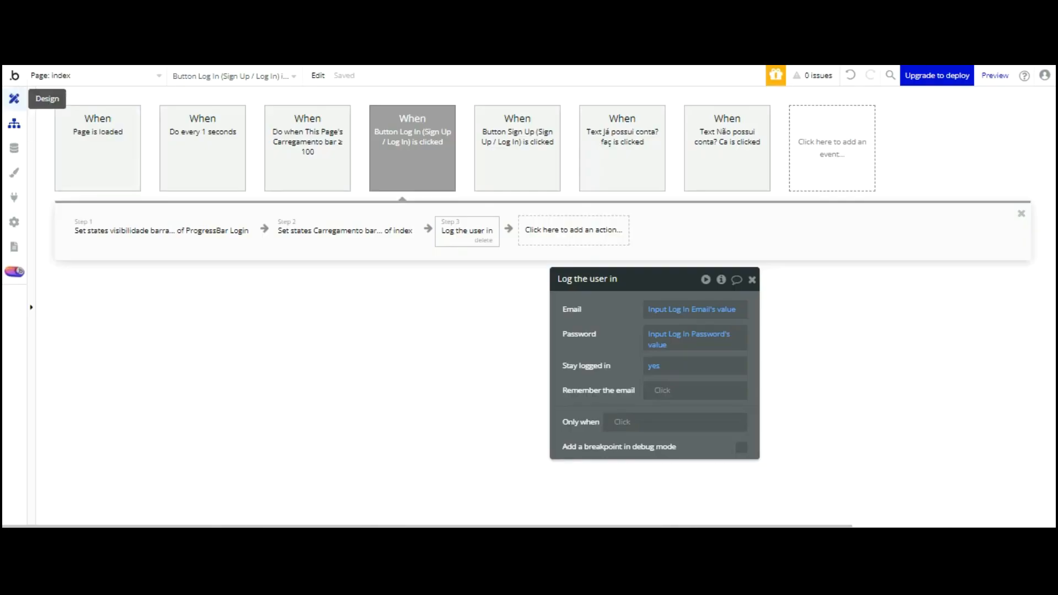
Place an input below the login form named Input Soma progressbar, without placeholder, collapsing when hidden
click(14, 98)
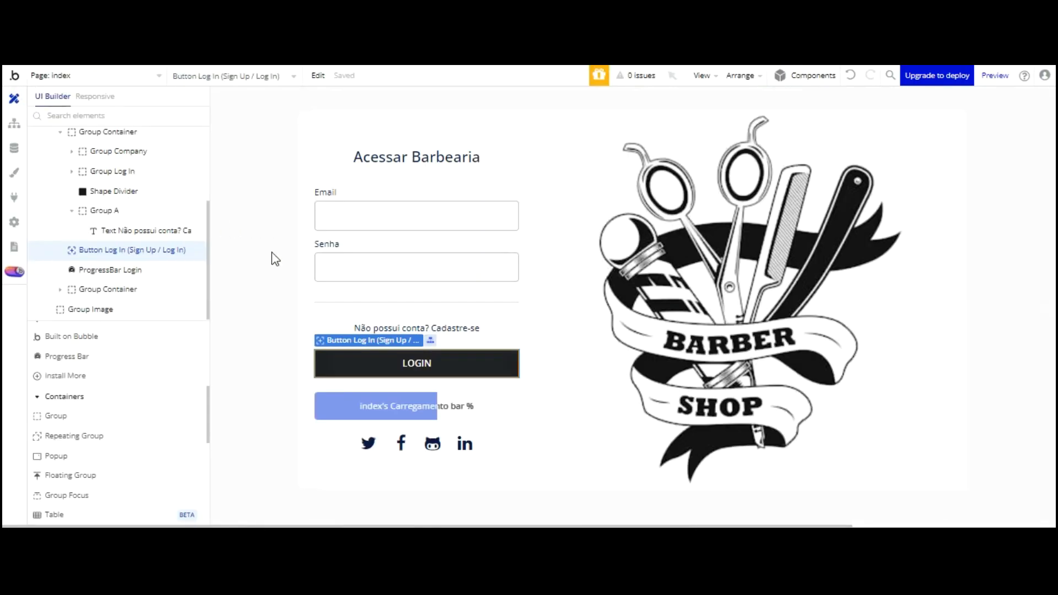
scroll(122, 359, down, 5)
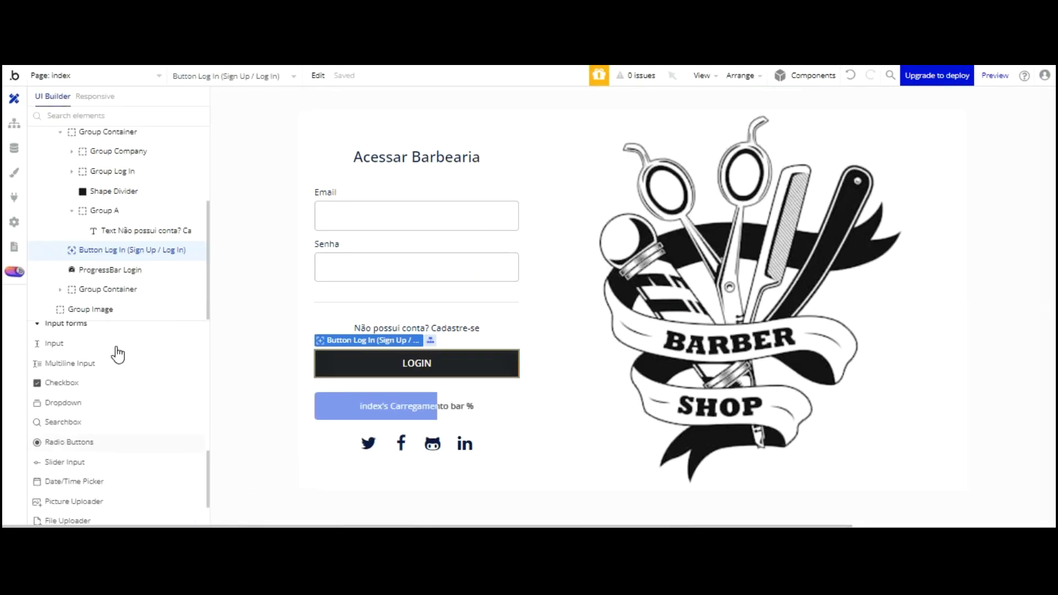
click(55, 343)
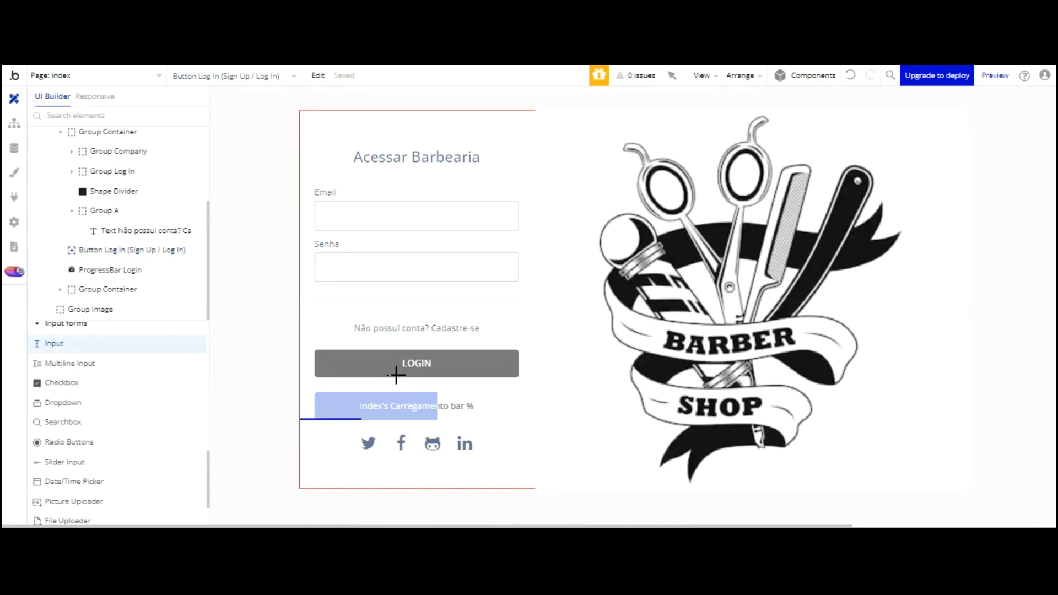
click(397, 468)
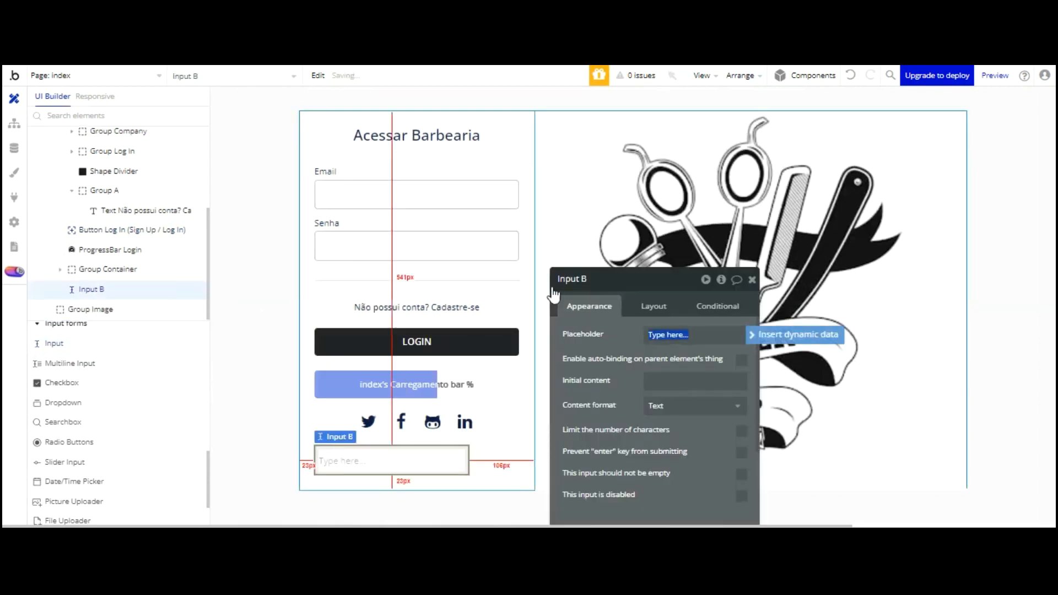
double_click(604, 288)
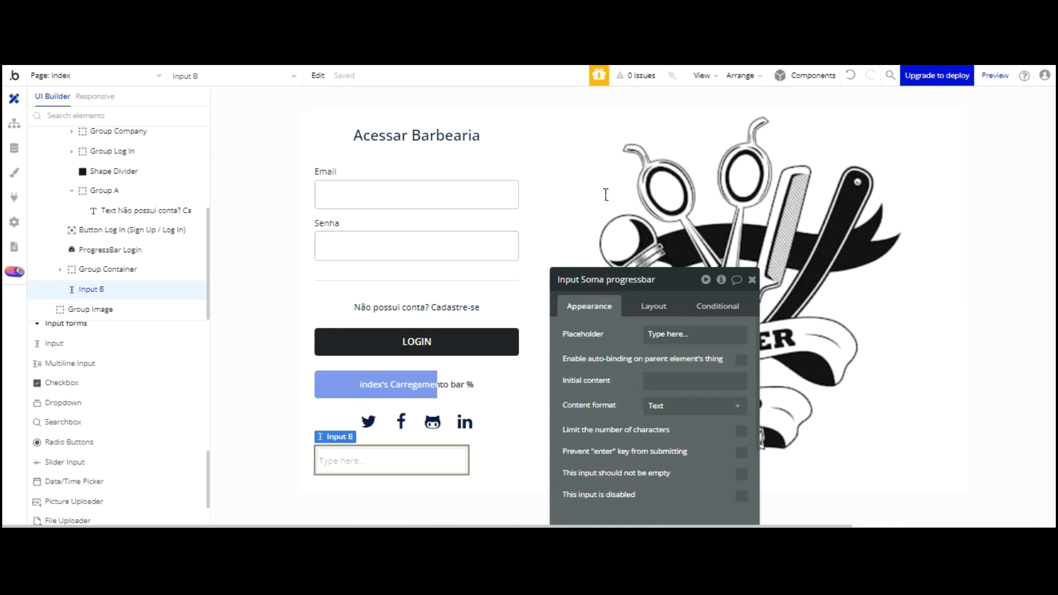
click(664, 334)
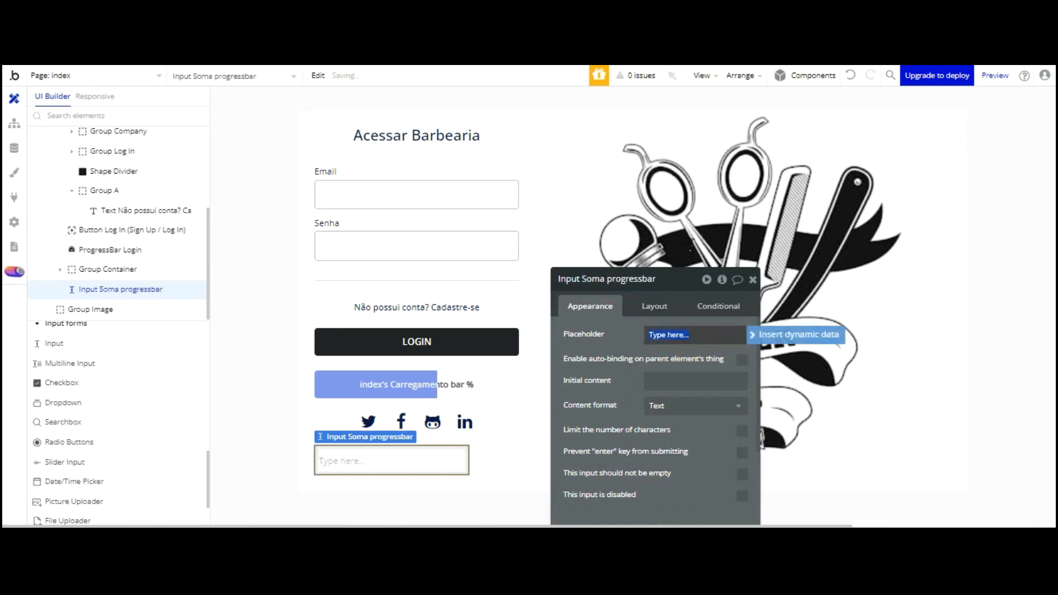
click(634, 334)
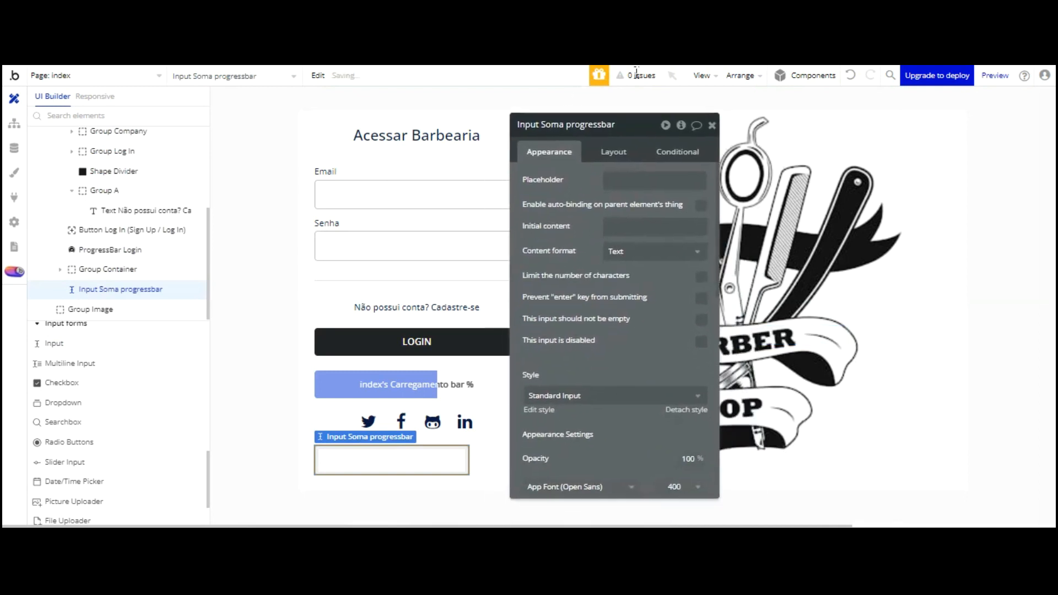
click(670, 137)
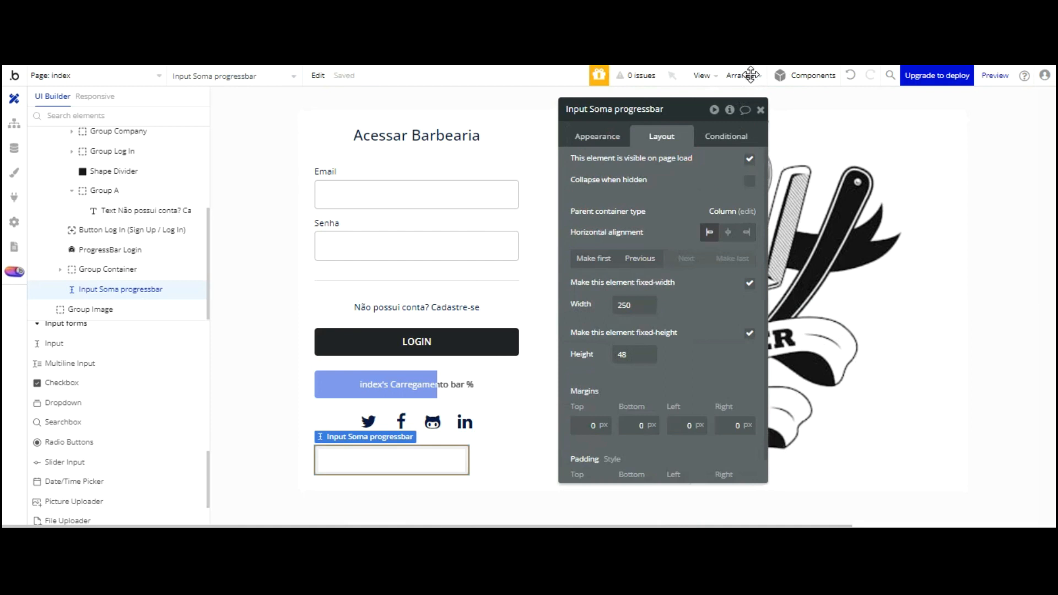
click(750, 181)
Detach Input Soma progressbar from its style, delete its three old conditions and add a new one
click(725, 137)
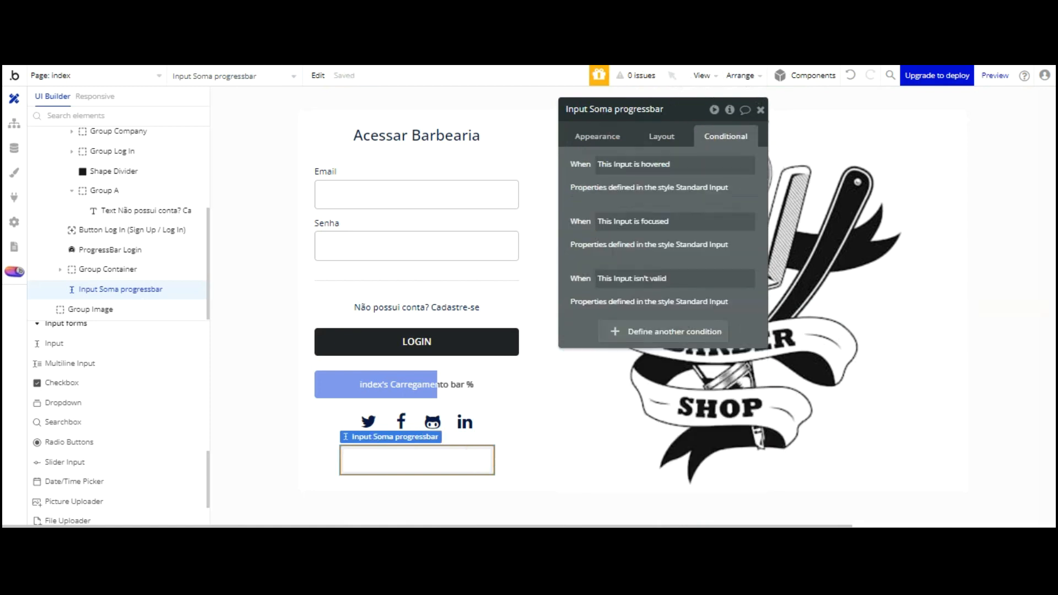
click(597, 137)
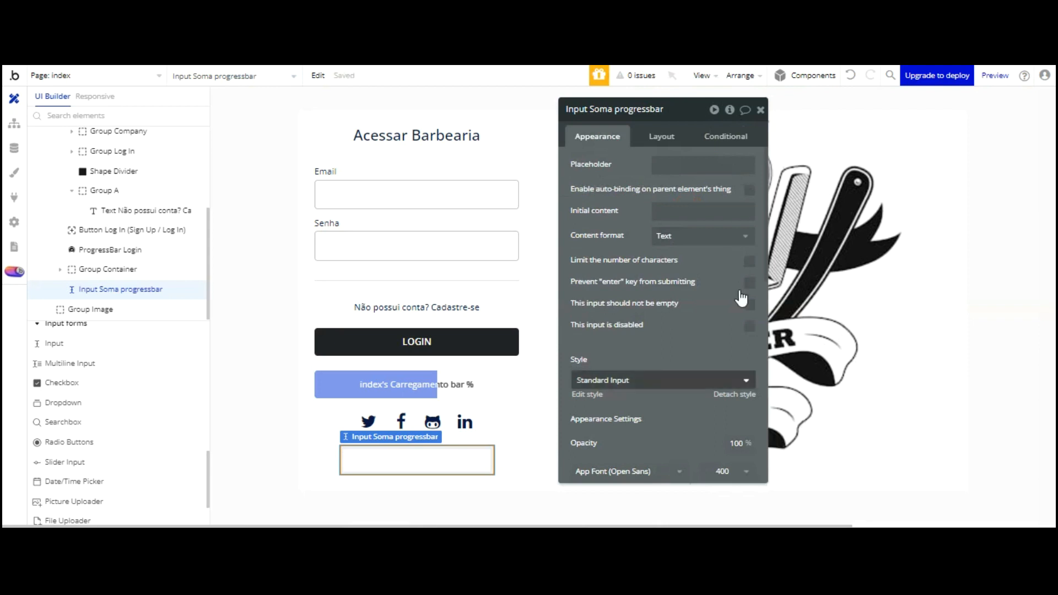
click(734, 394)
click(725, 136)
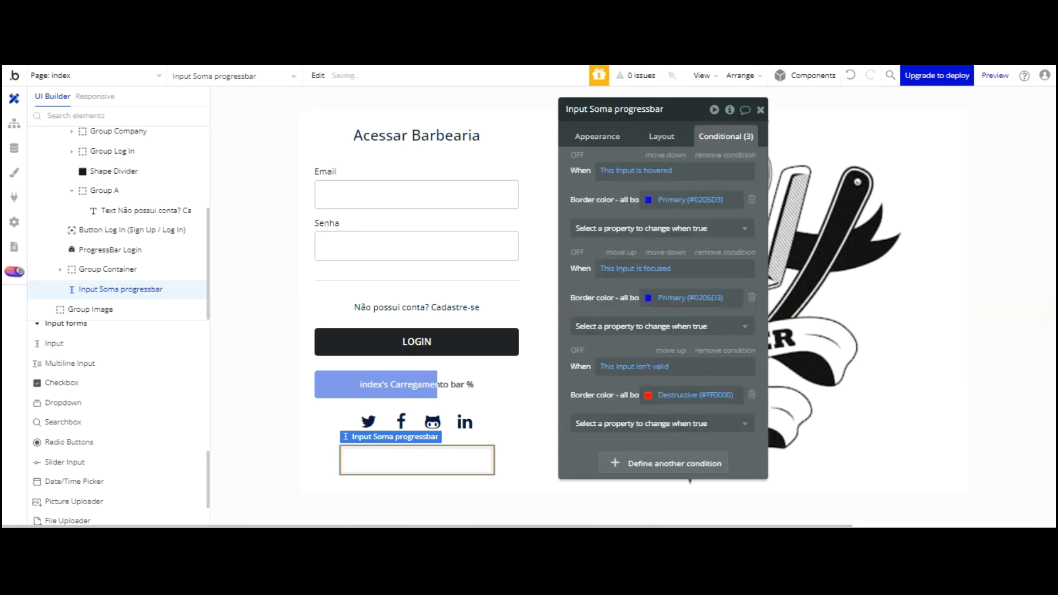
click(722, 154)
click(722, 155)
click(722, 155)
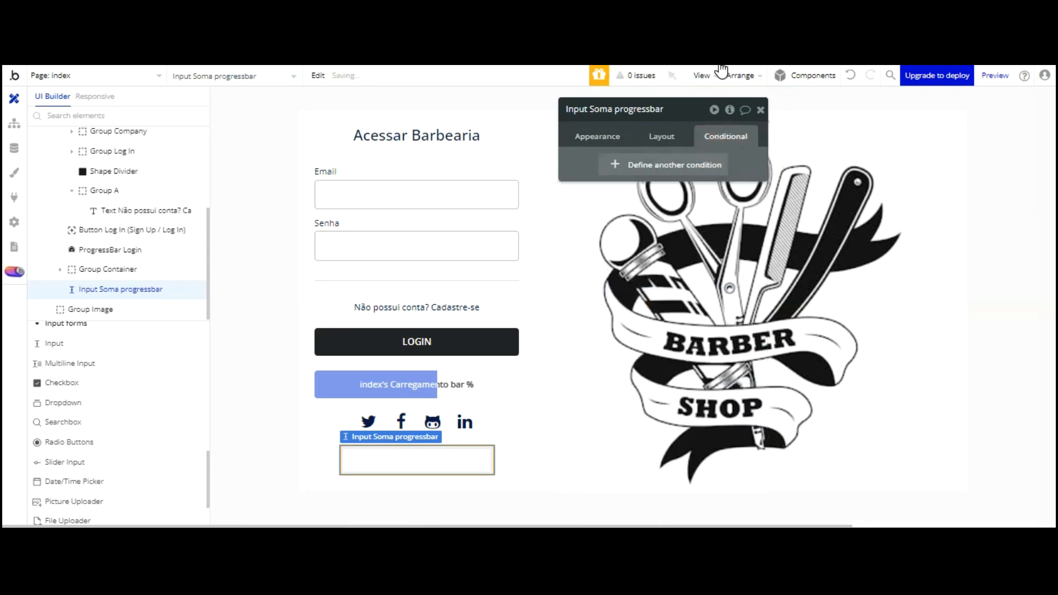
click(709, 165)
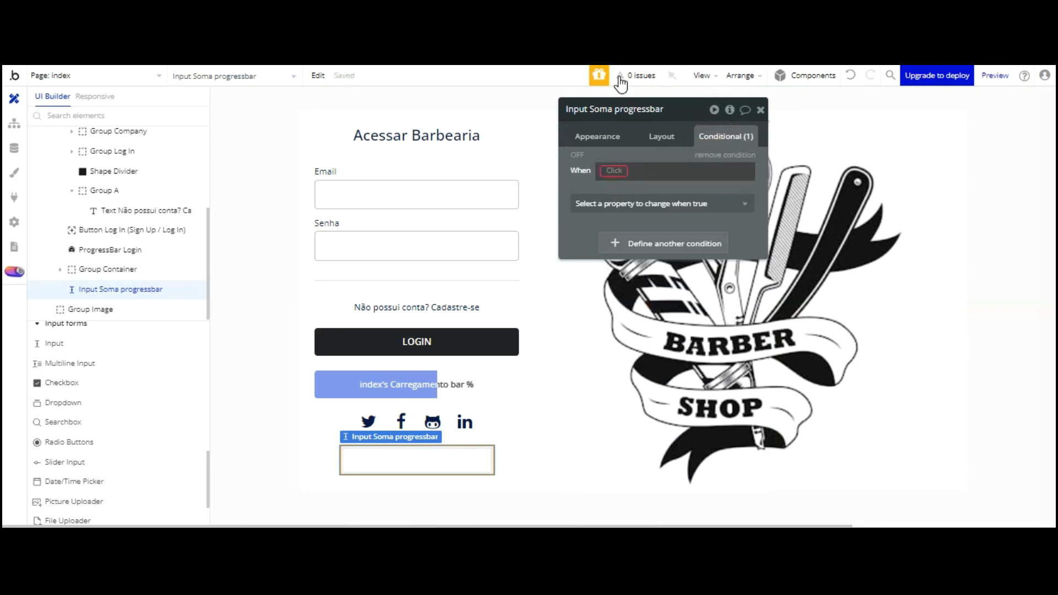
Set the condition to index's Carregamento bar ≥ 100
click(614, 170)
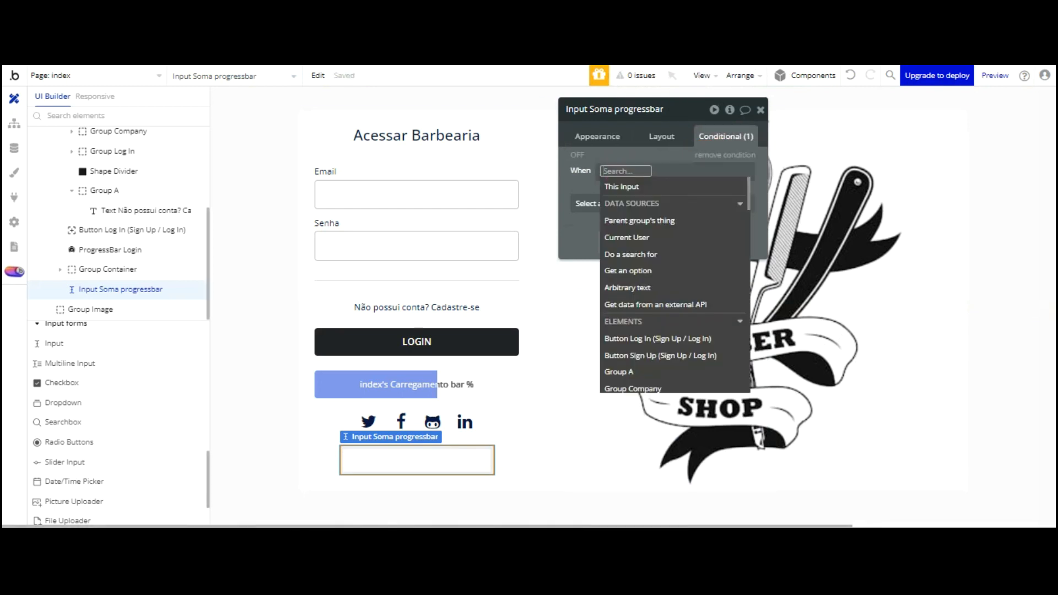
scroll(673, 215, down, 5)
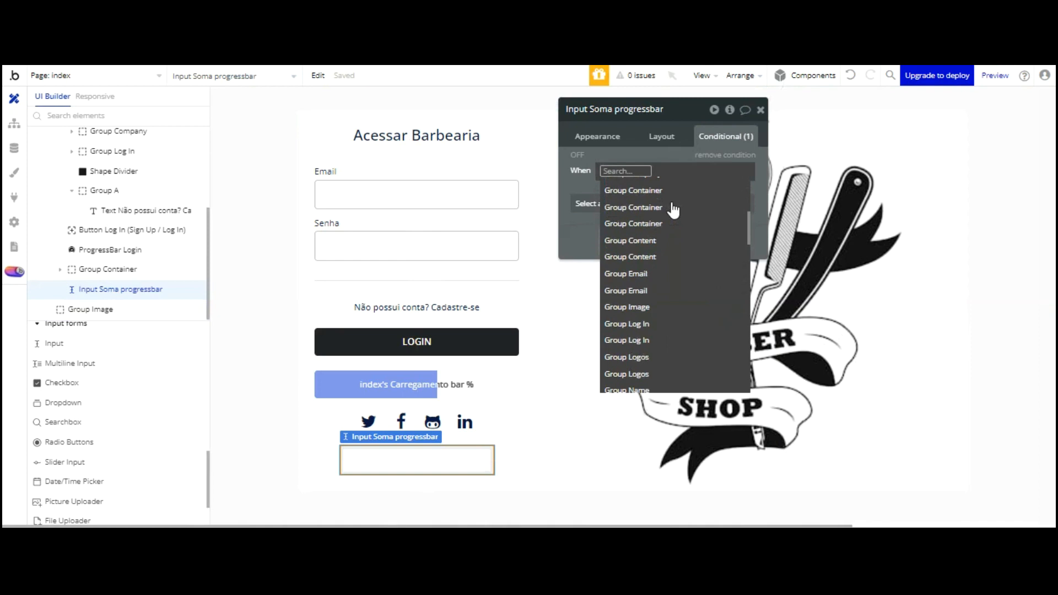
scroll(673, 215, up, 5)
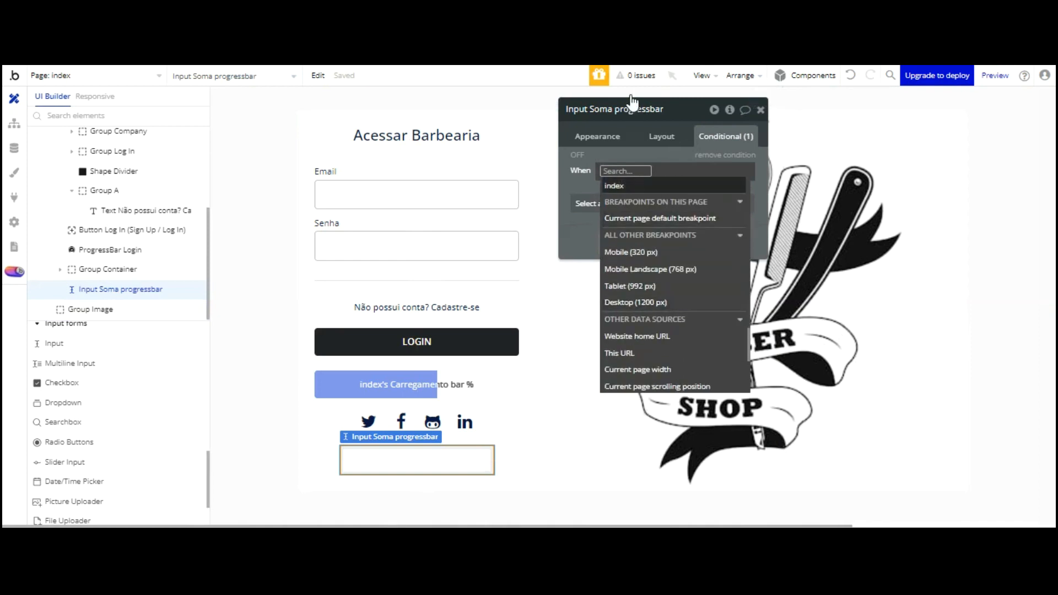
click(630, 187)
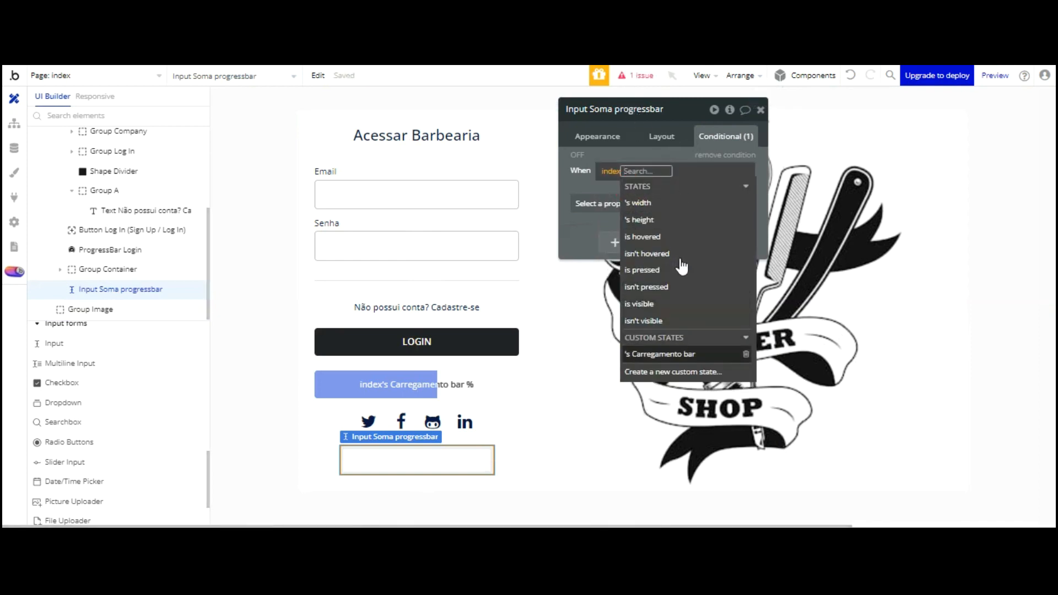
click(680, 352)
click(700, 219)
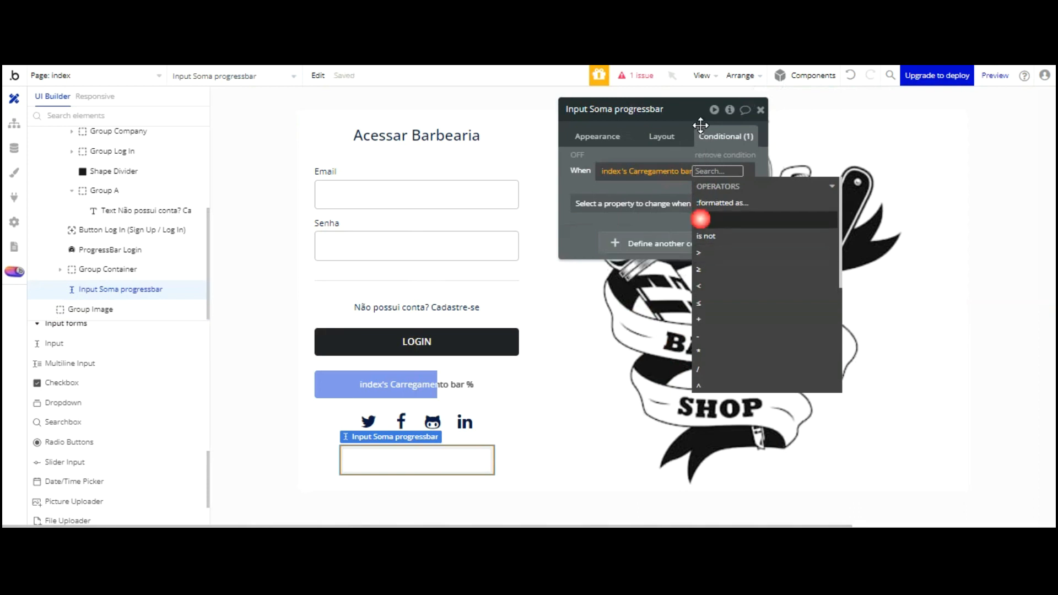
text(100)
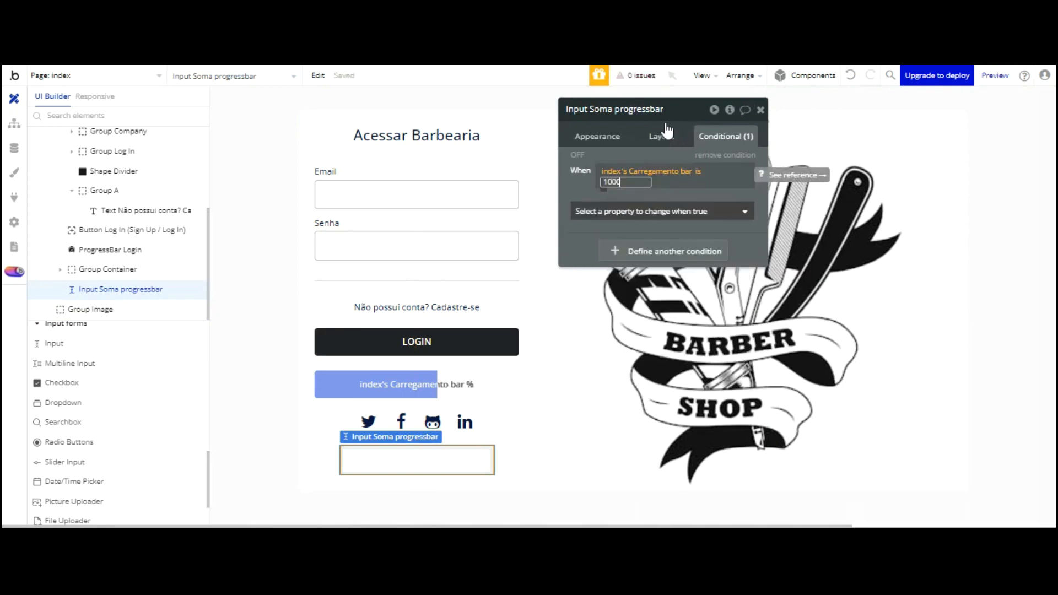
click(592, 89)
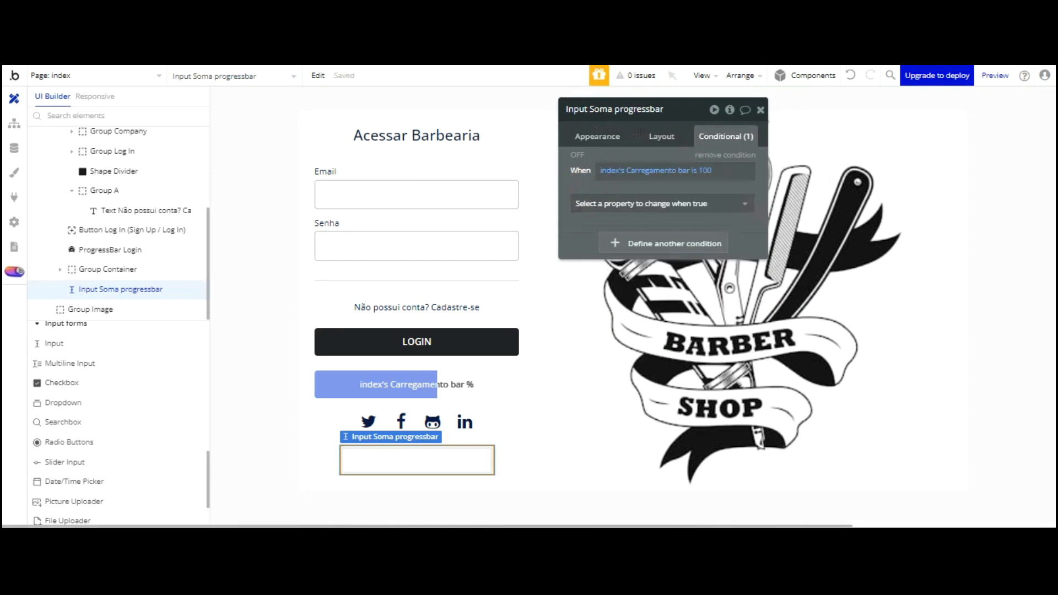
click(695, 170)
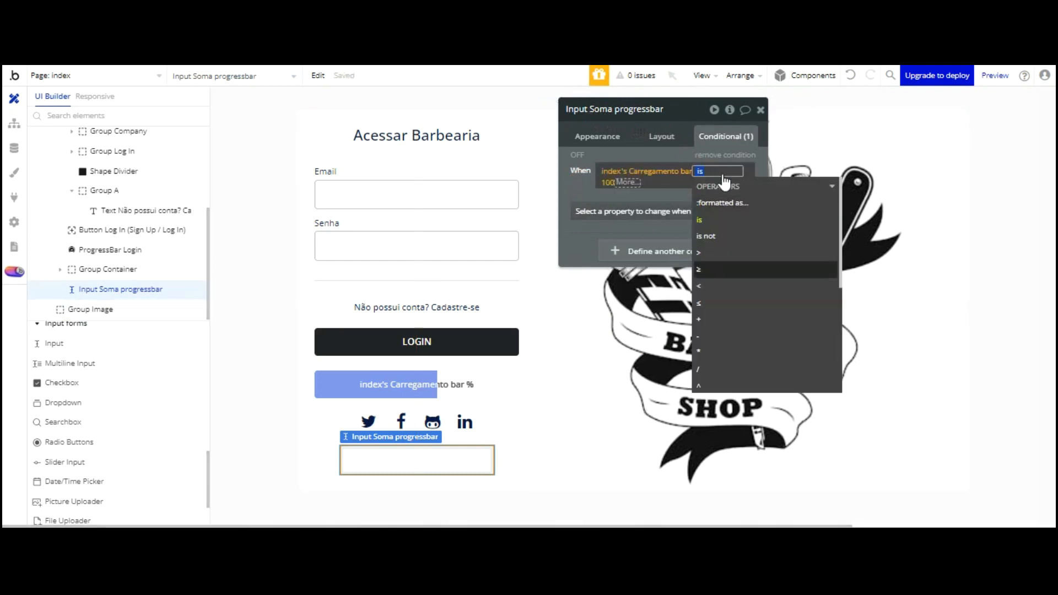
click(700, 269)
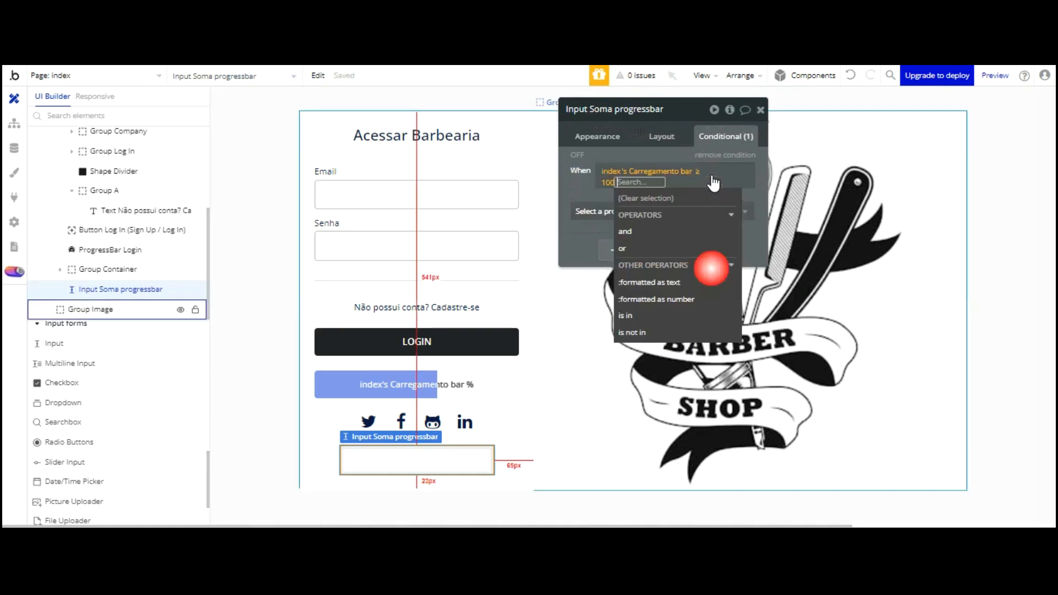
click(586, 97)
Make the condition change the input's Initial content to 120
click(604, 204)
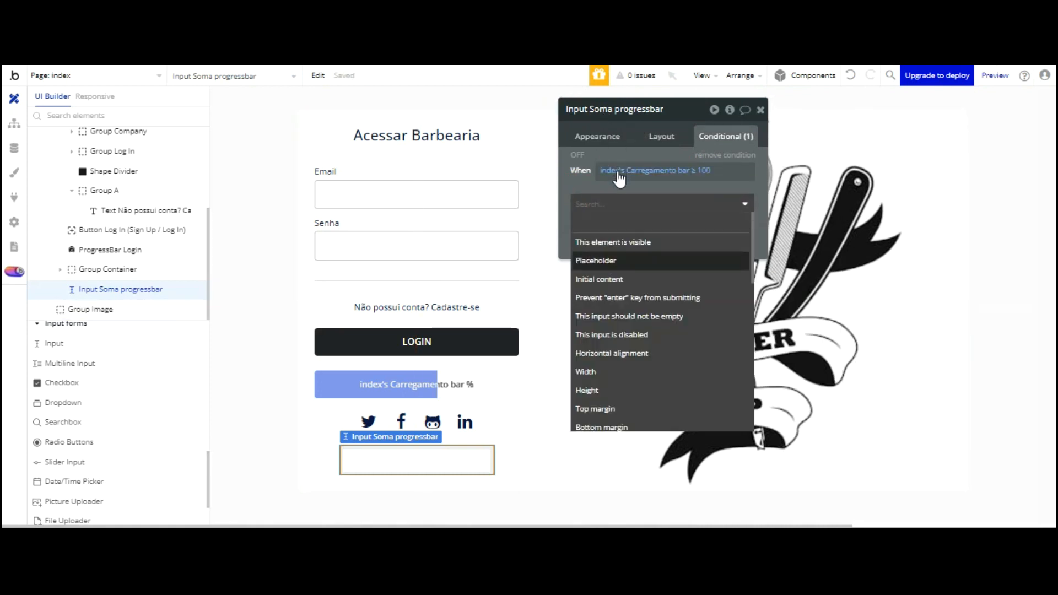
click(617, 277)
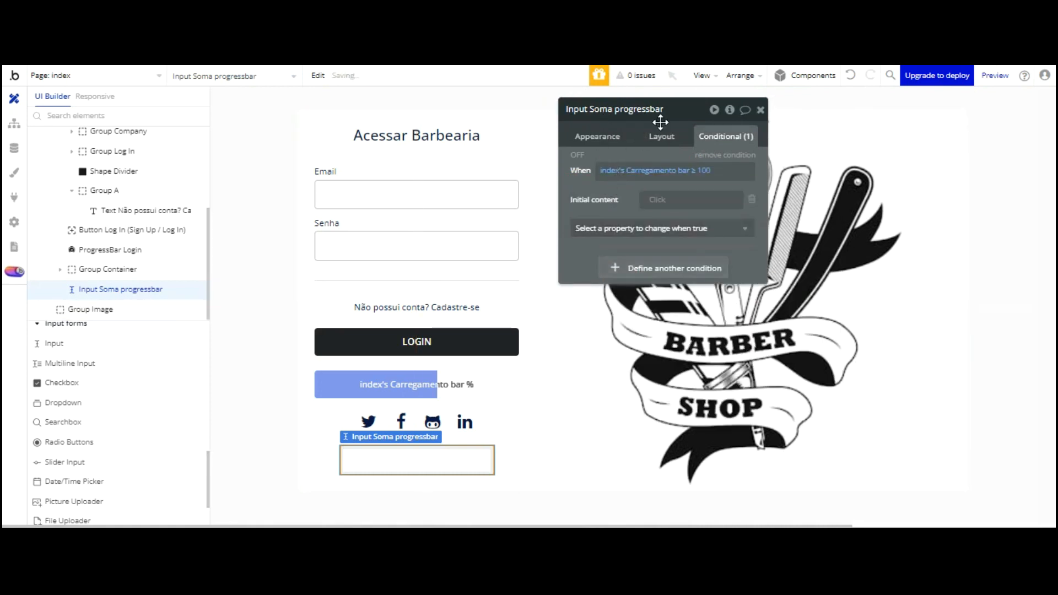
click(662, 200)
right_click(661, 200)
click(750, 202)
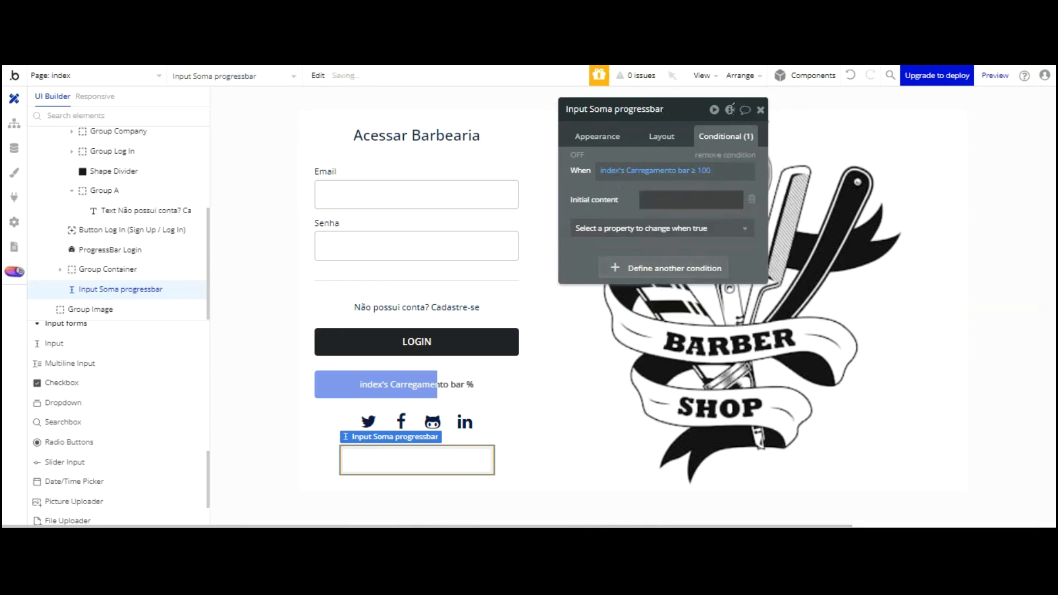
click(675, 199)
text(0)
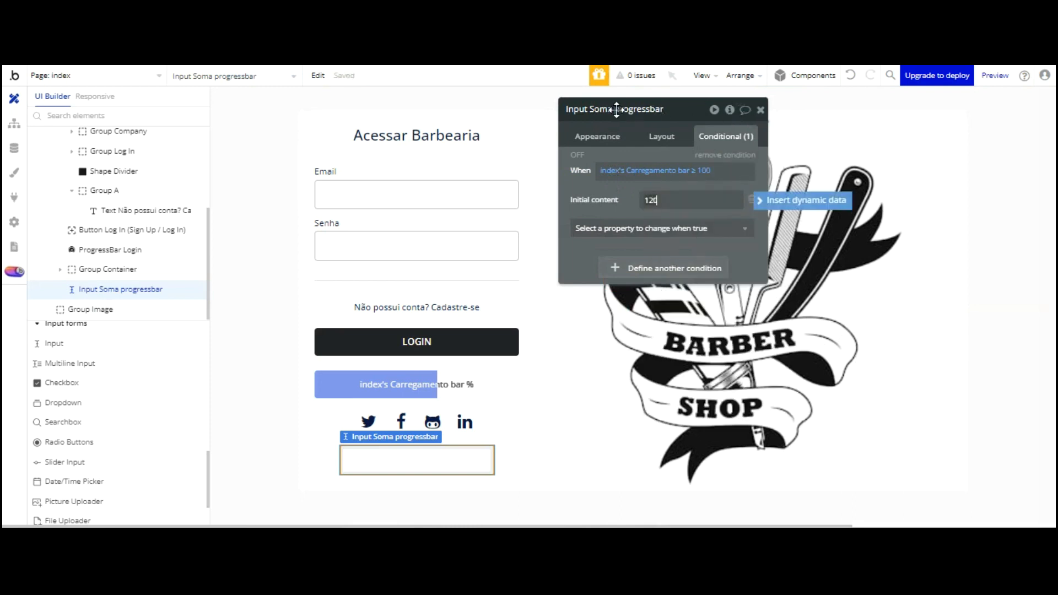
click(620, 198)
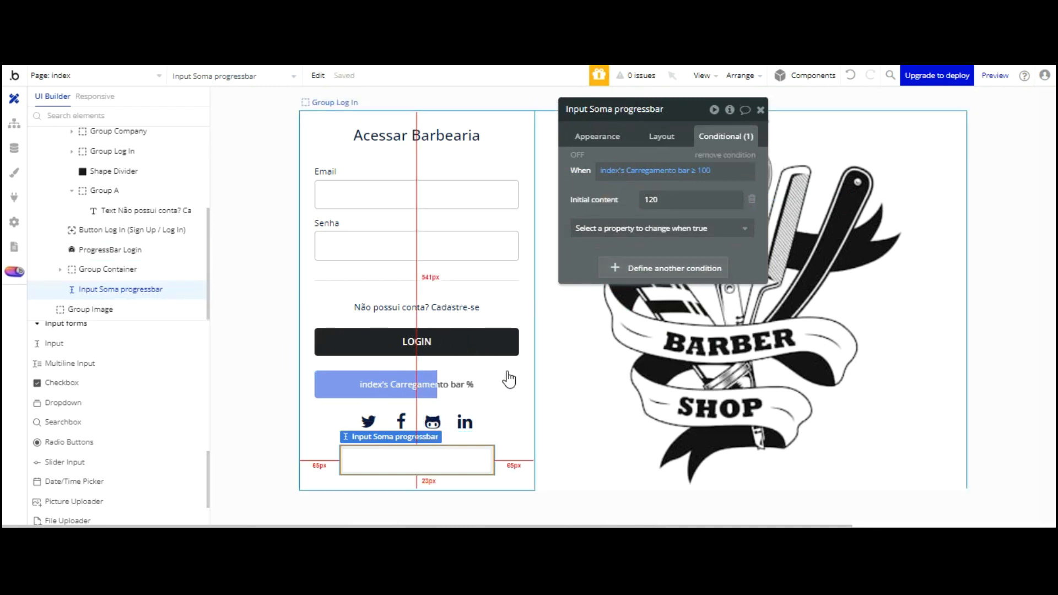
click(633, 104)
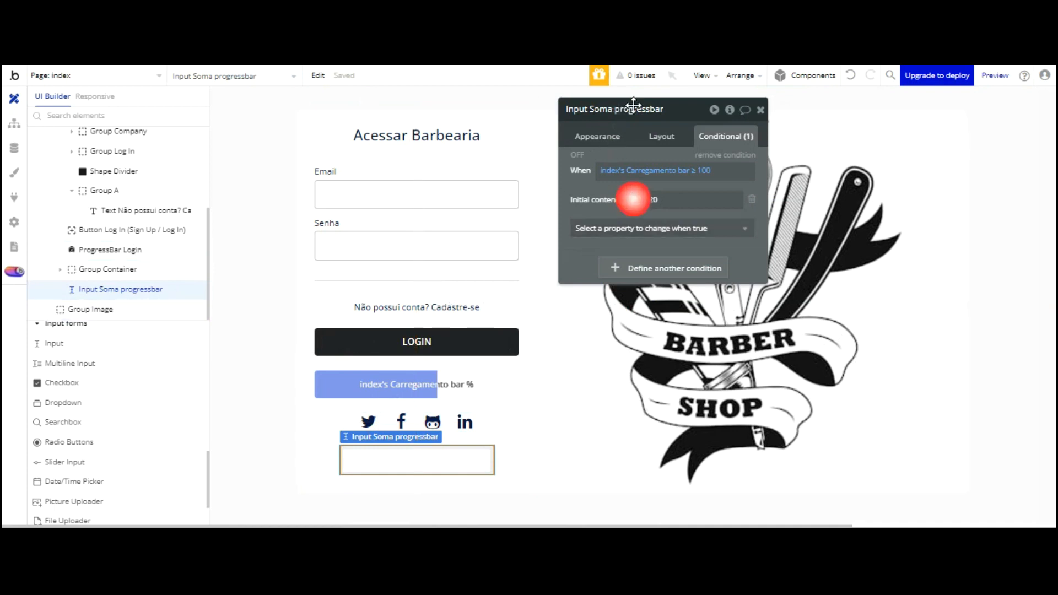
Open the page preview, refresh it and switch to the Cadastre-se sign-up form
click(304, 54)
click(305, 79)
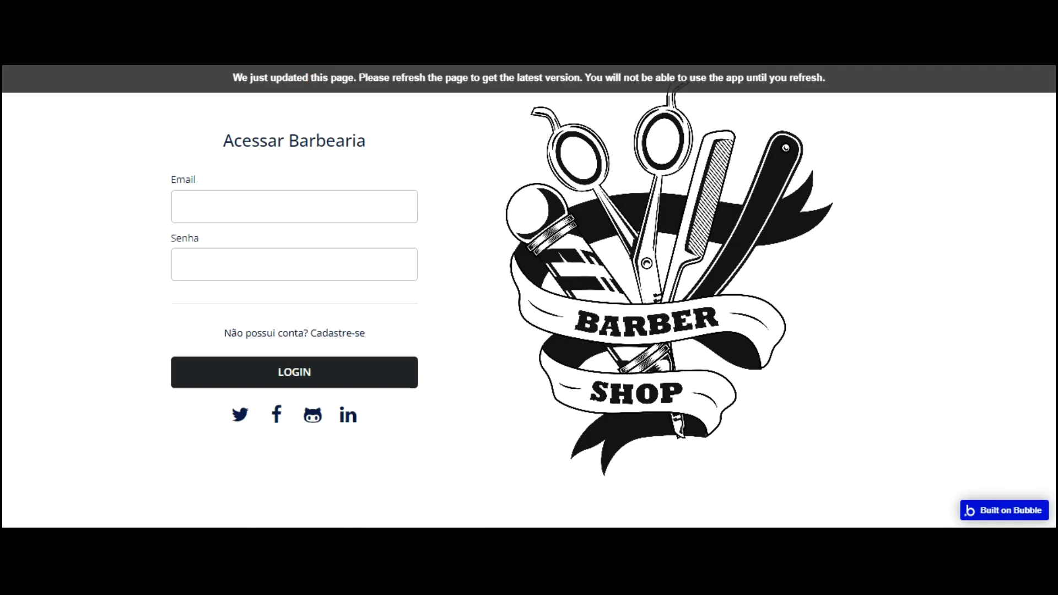
key(F5)
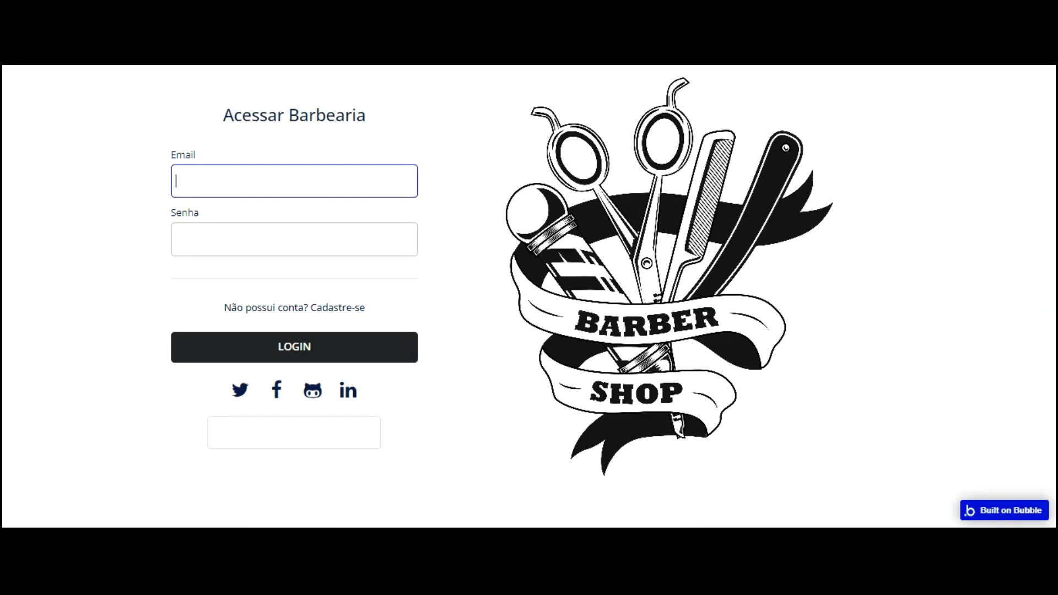
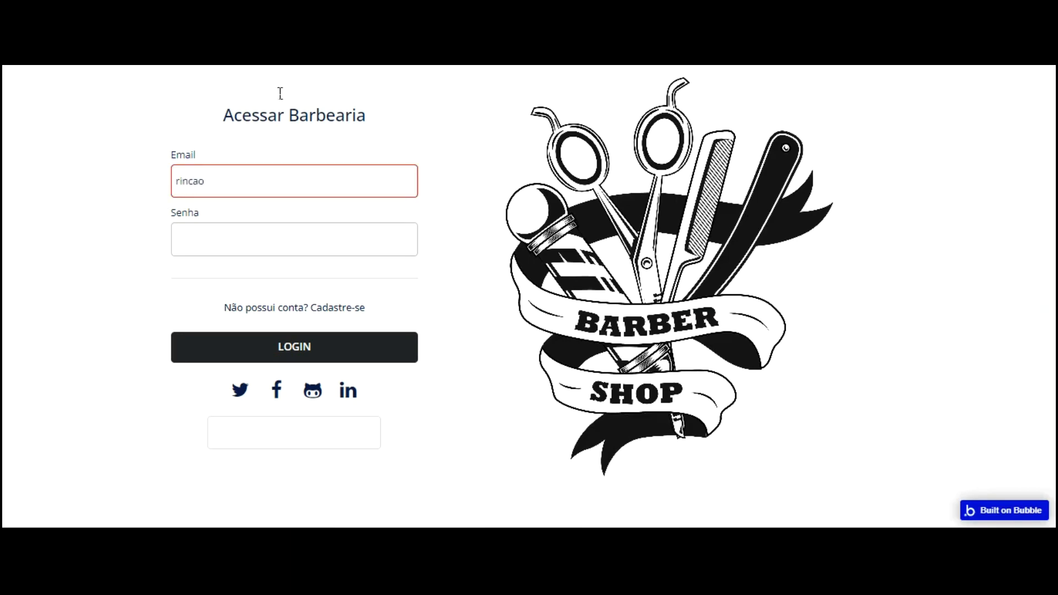
click(338, 307)
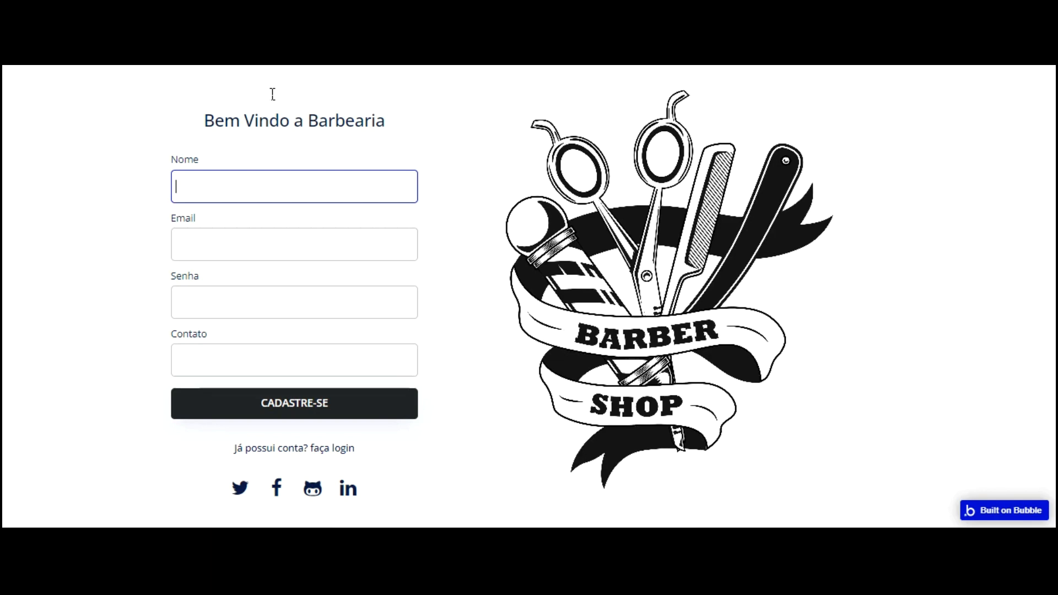
Fill the sign-up form's Nome, Email and Senha fields with test details
key(Tab)
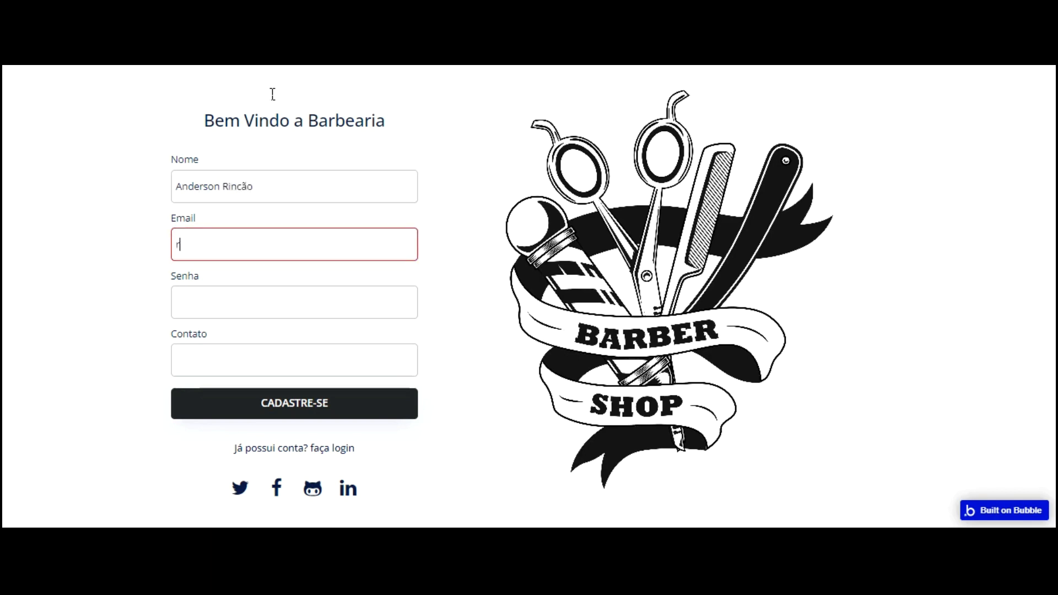
key(Tab)
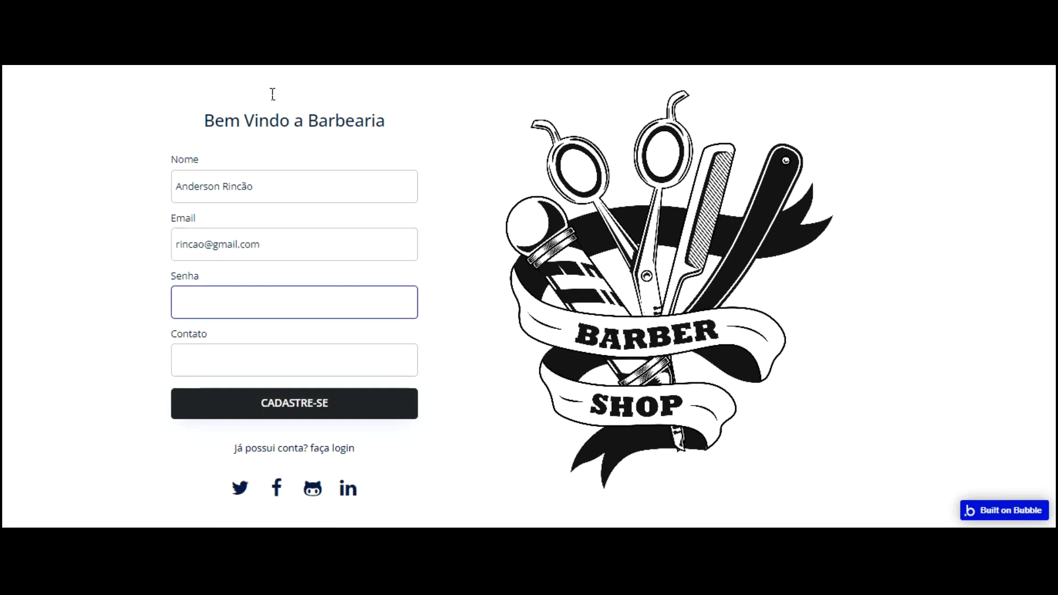
text(•••••••)
key(Tab)
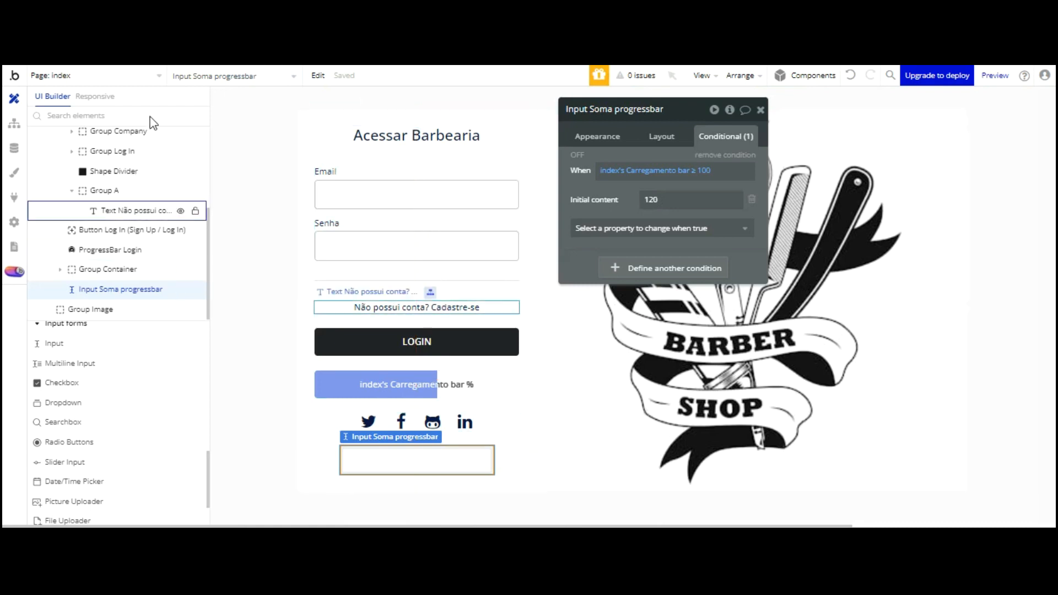
Hide Group Log In, show Group Sign Up and check the Contato input's content format
scroll(156, 122, up, 3)
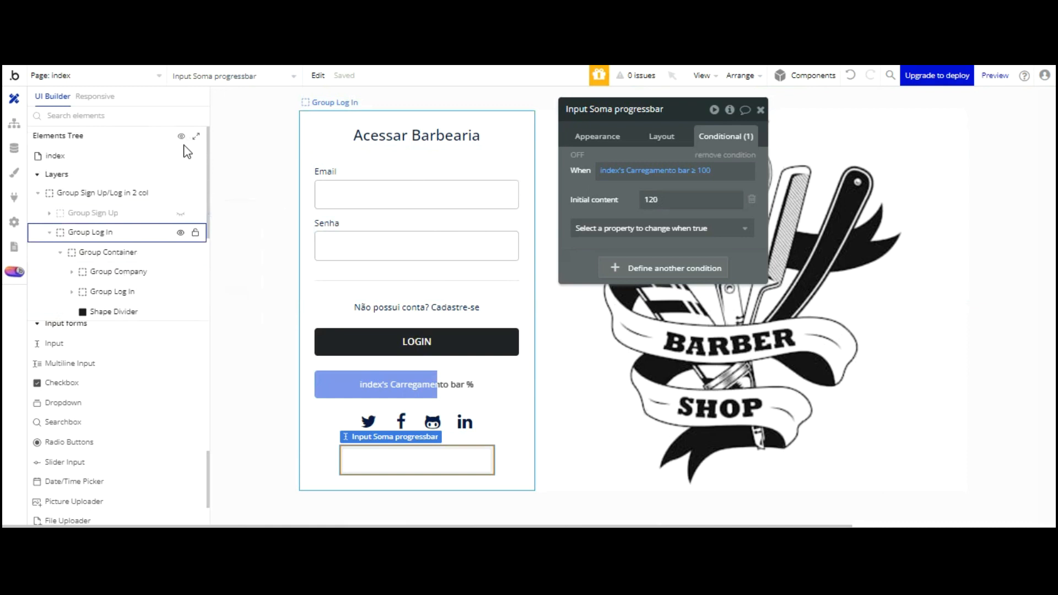
click(180, 233)
click(180, 213)
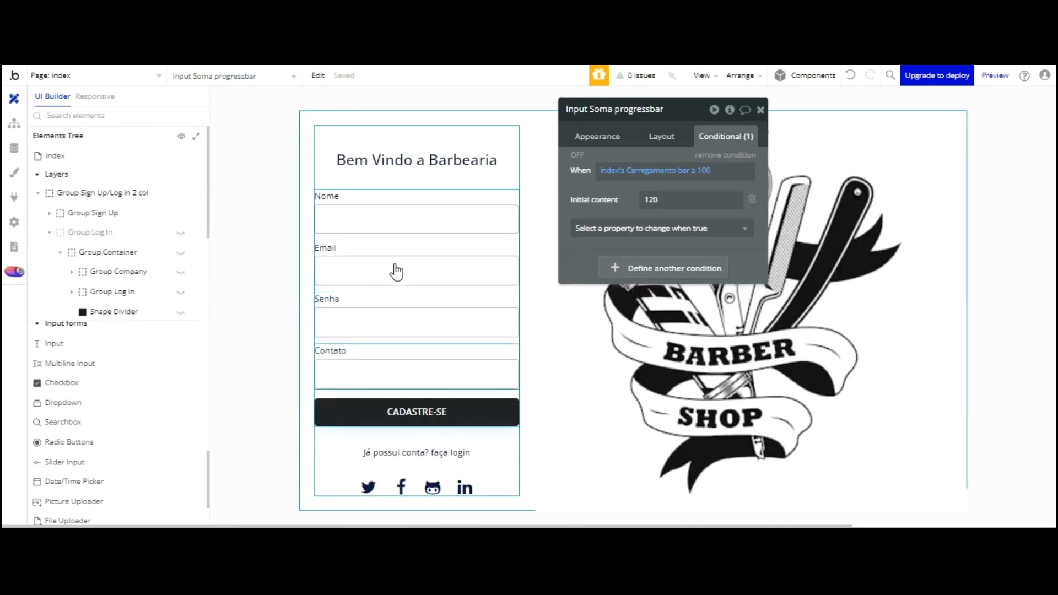
click(397, 366)
click(597, 135)
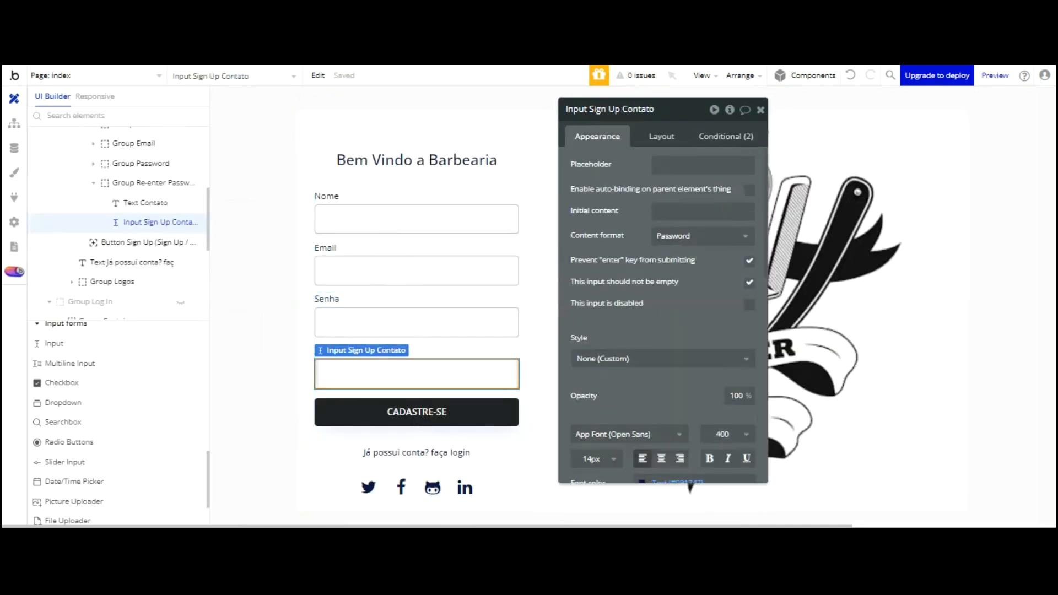
click(713, 235)
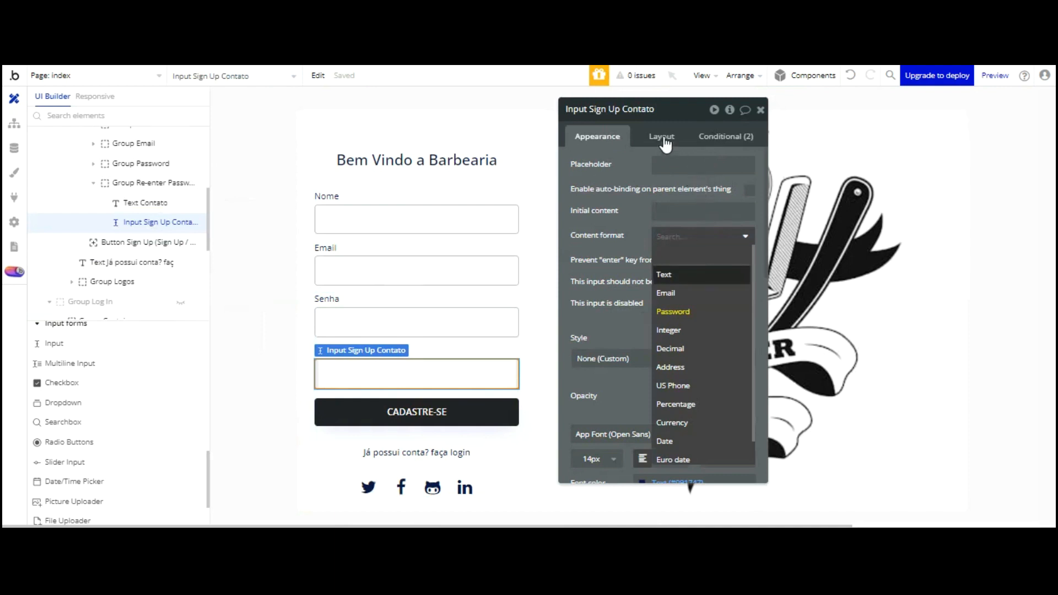
click(639, 214)
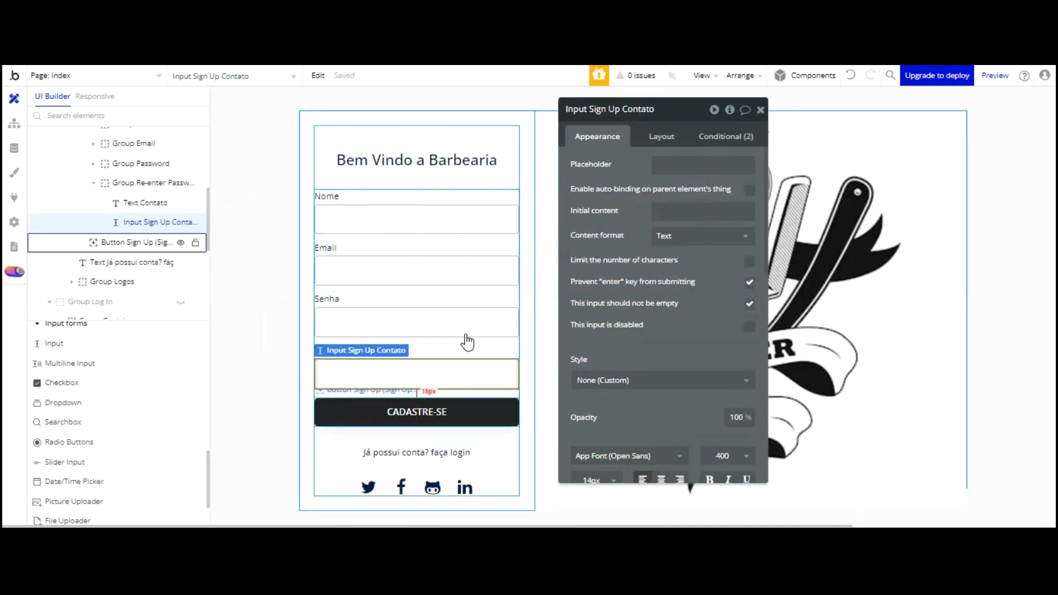
Inspect the CADASTRE-SE button's Sign the user up workflow step
click(460, 413)
click(677, 209)
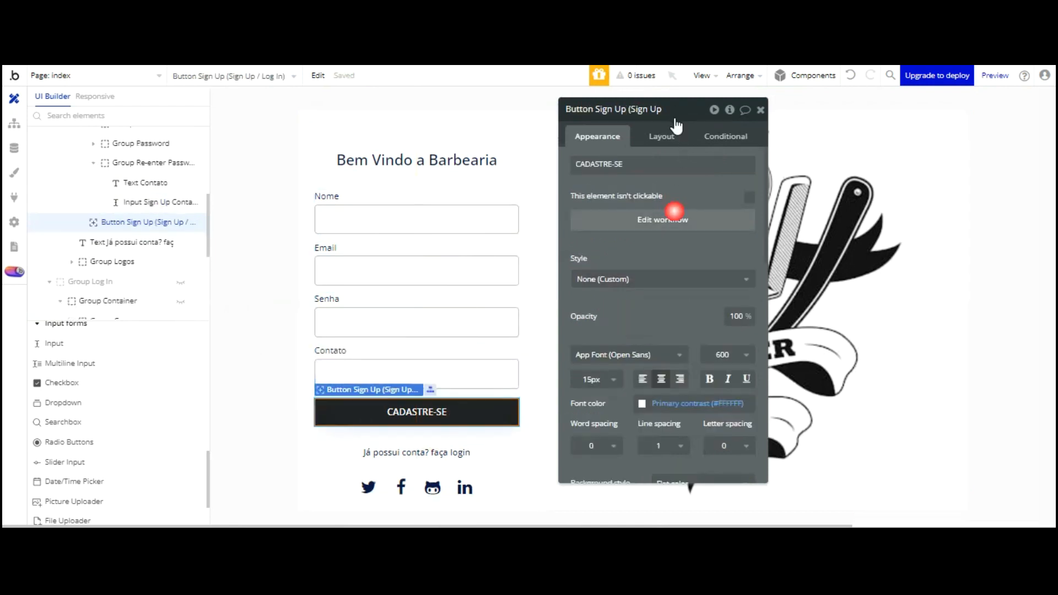
click(120, 231)
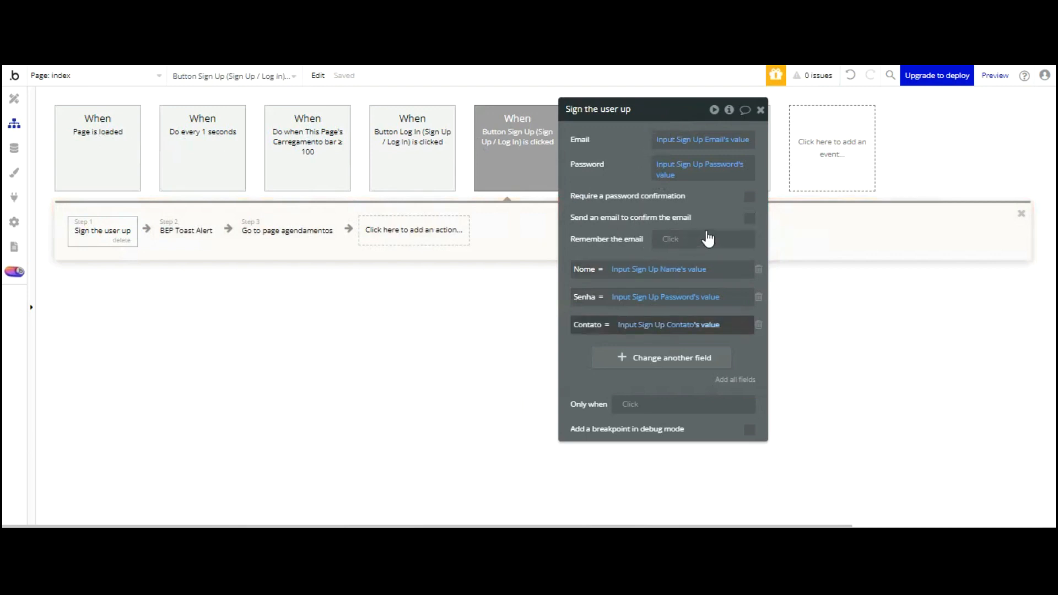
click(15, 98)
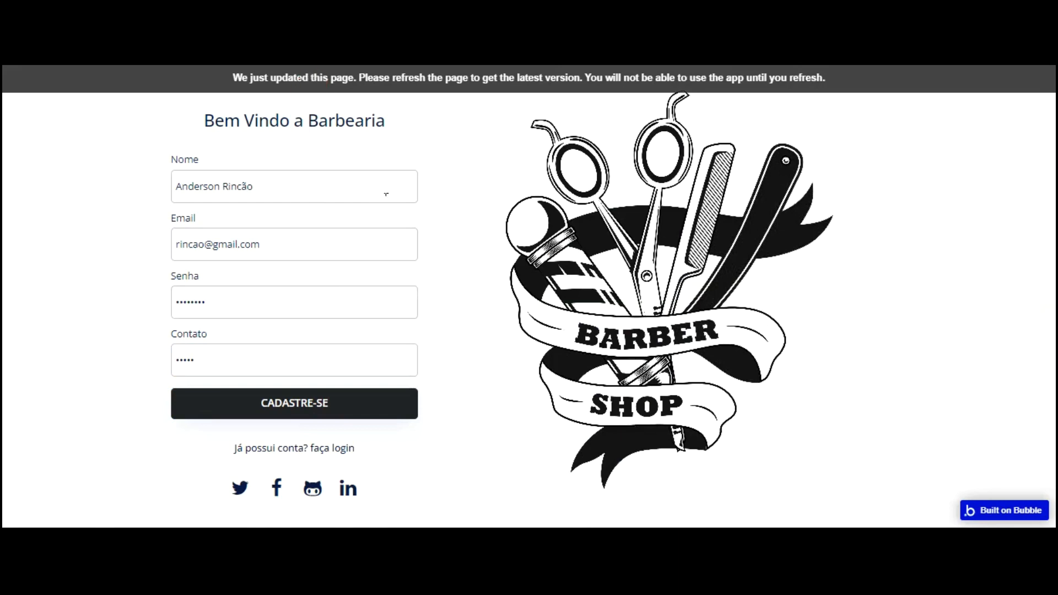
Fill the preview's sign-up form with Nome, Email, Senha and Contato and submit it
click(347, 306)
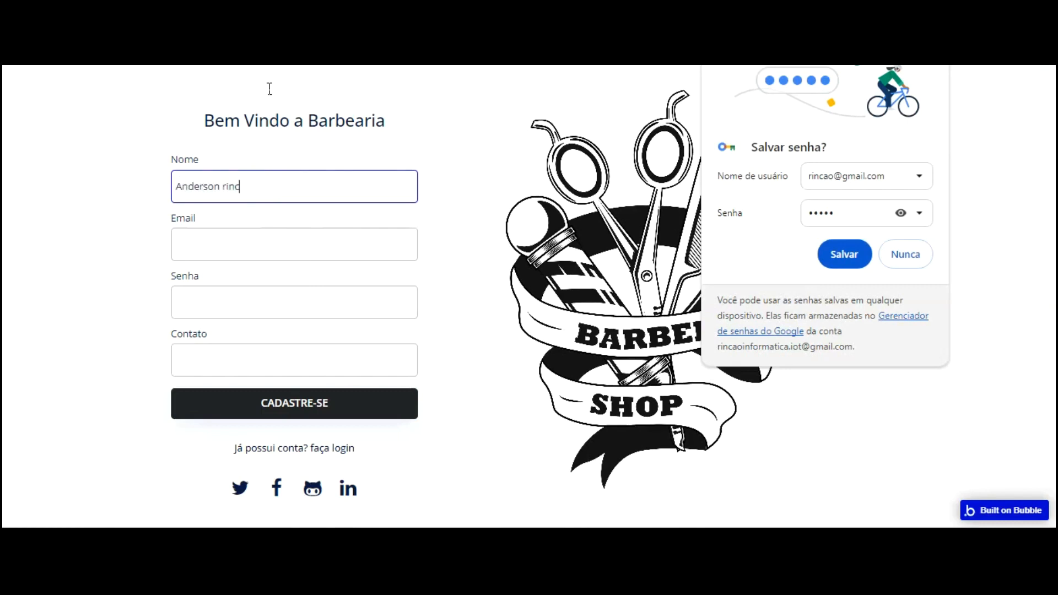
key(BackSpace)
key(BackSpace)
key(Tab)
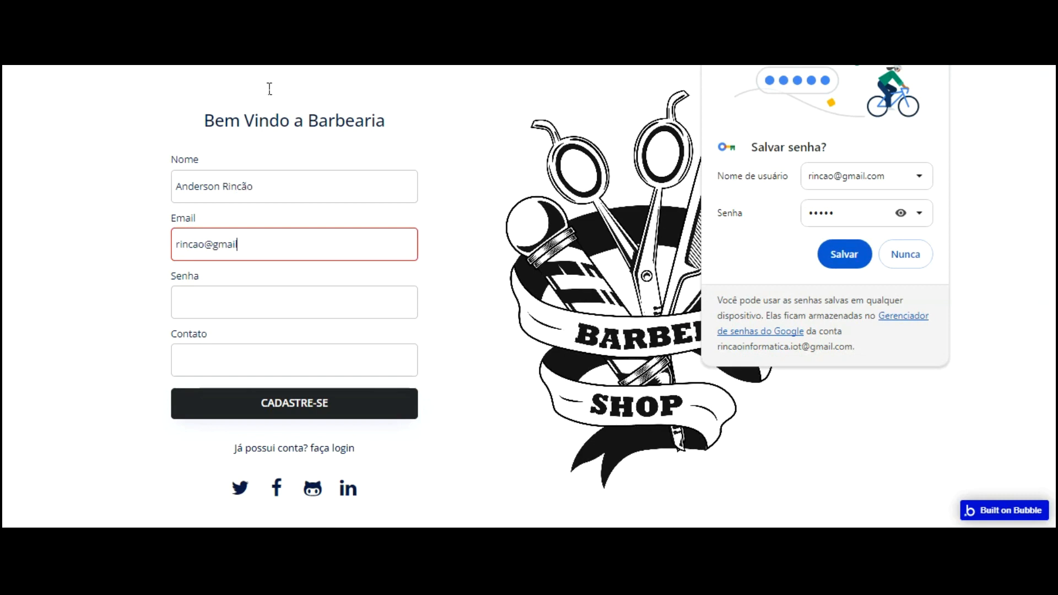
key(Tab)
key(Tab)
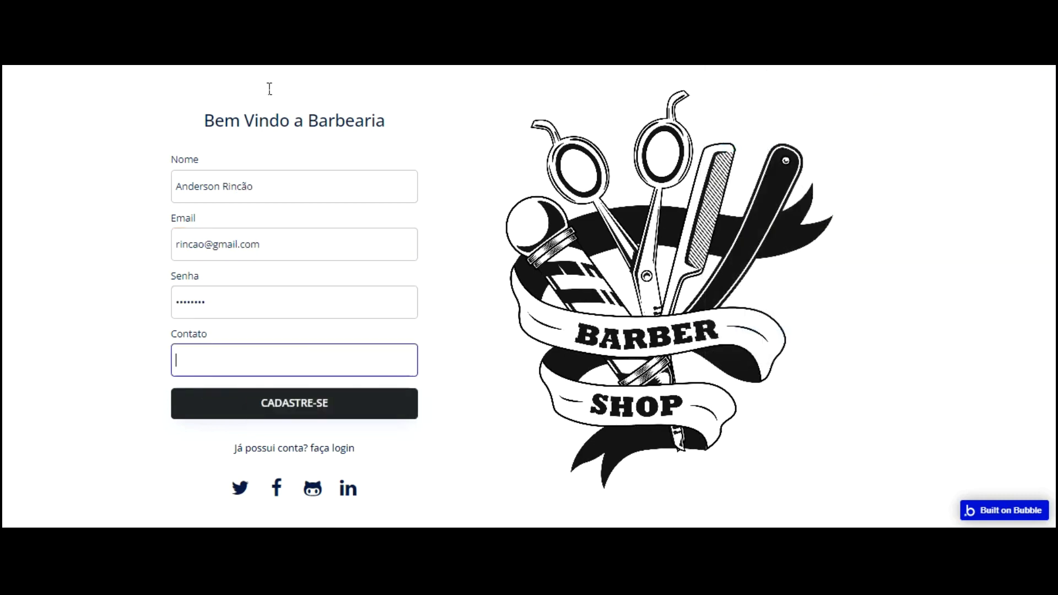
click(303, 405)
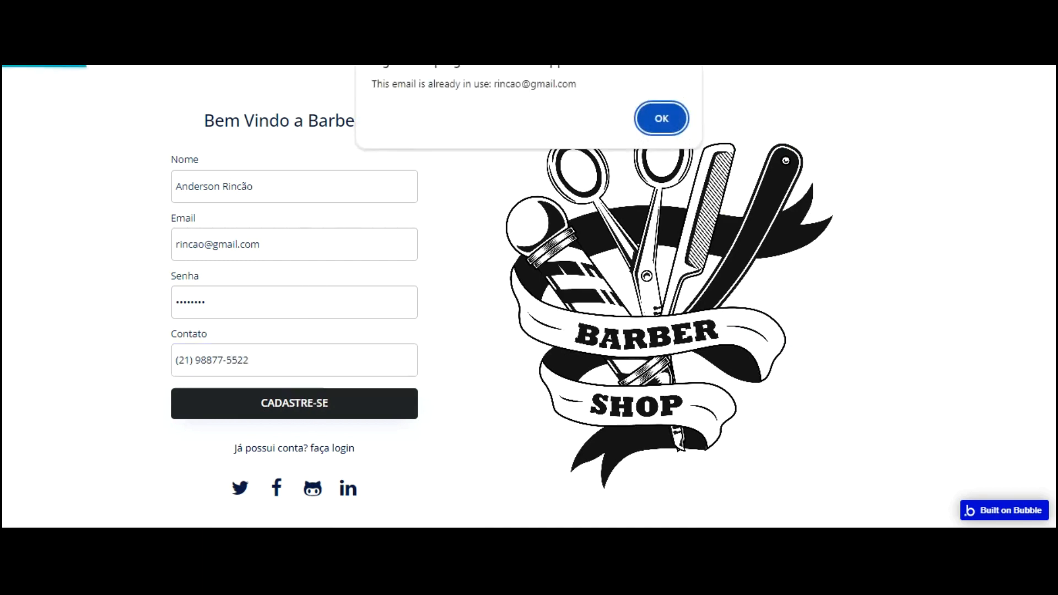
Dismiss the email-already-in-use alert, append 01 to the email and resubmit
click(665, 113)
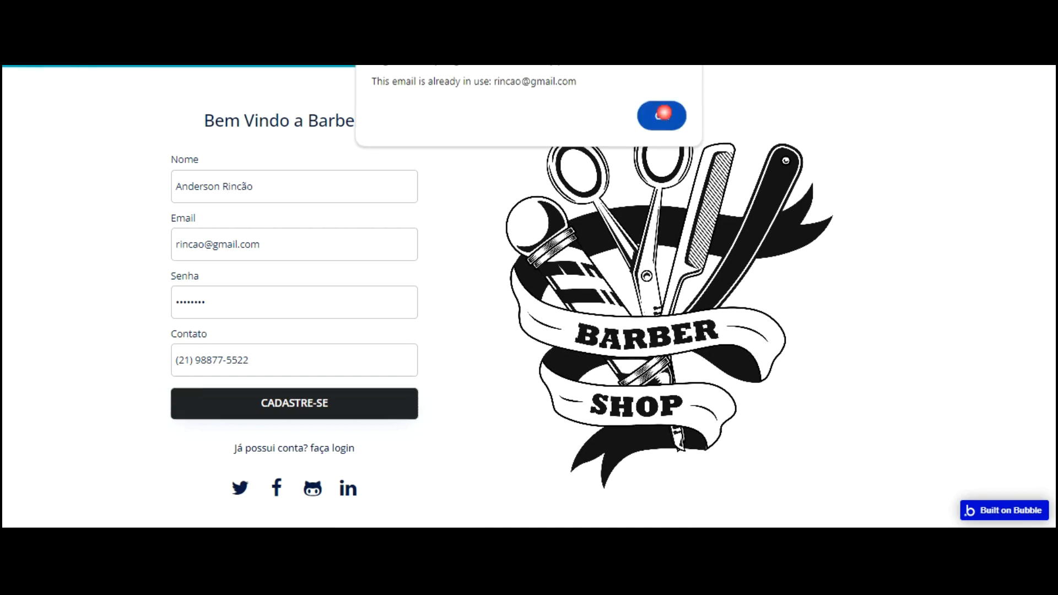
click(205, 247)
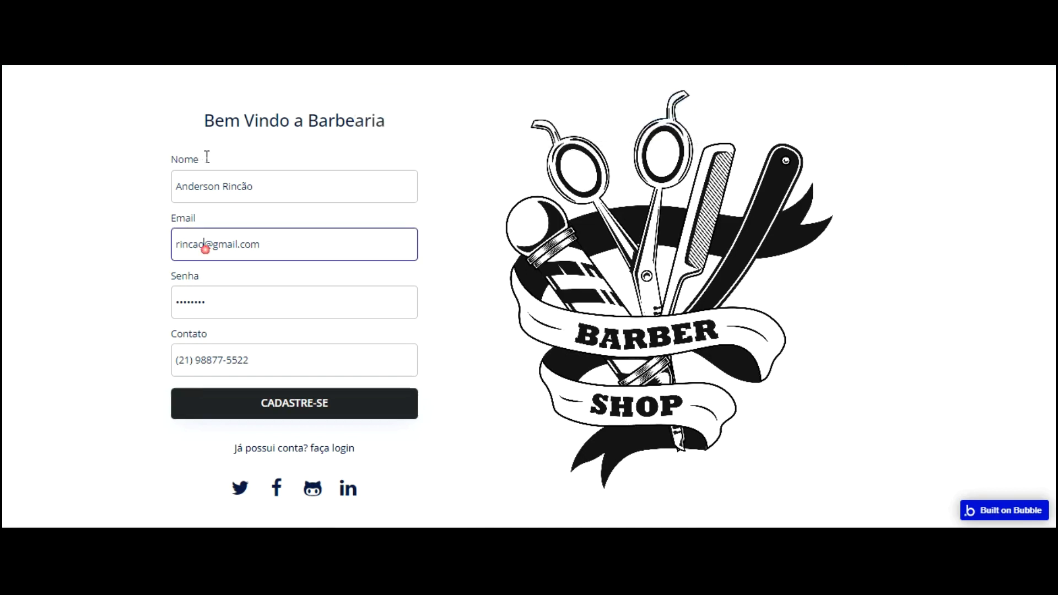
text(01)
click(293, 391)
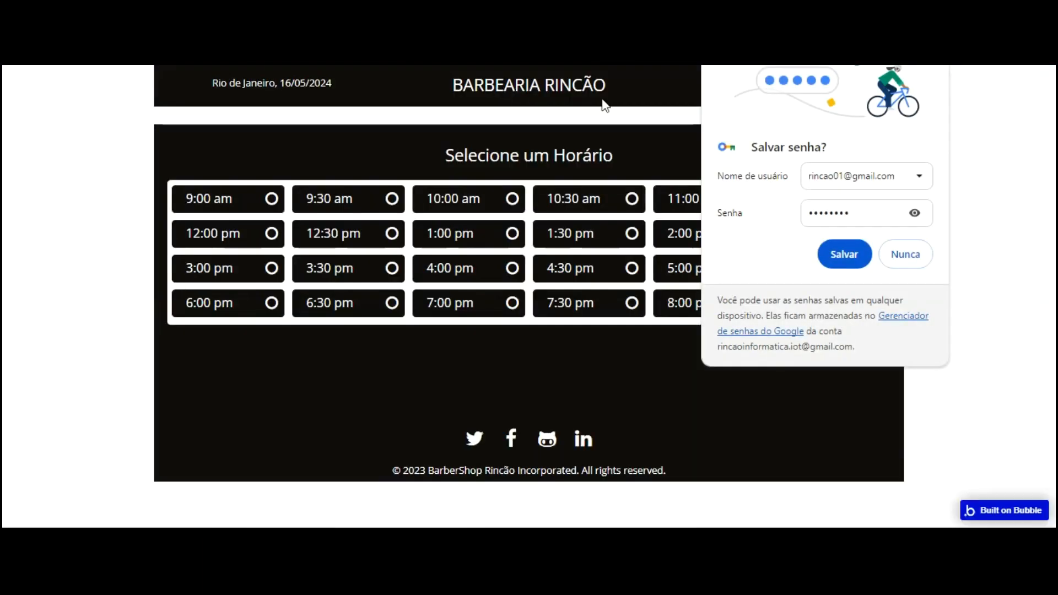
Decline saving the password, log out from appointments, and log back in with the new account's email and password
click(905, 254)
click(888, 84)
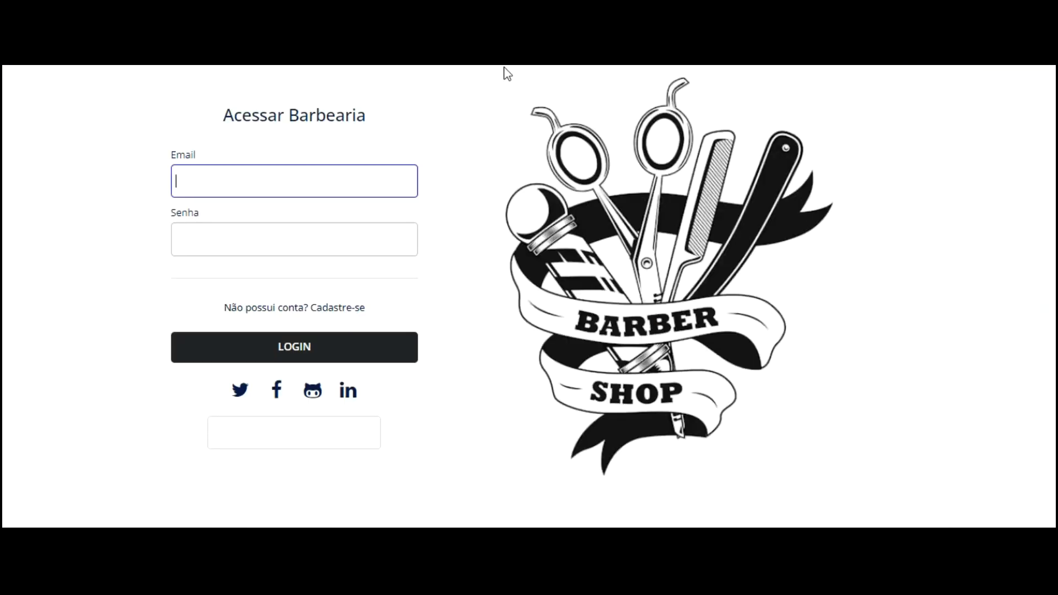
click(313, 181)
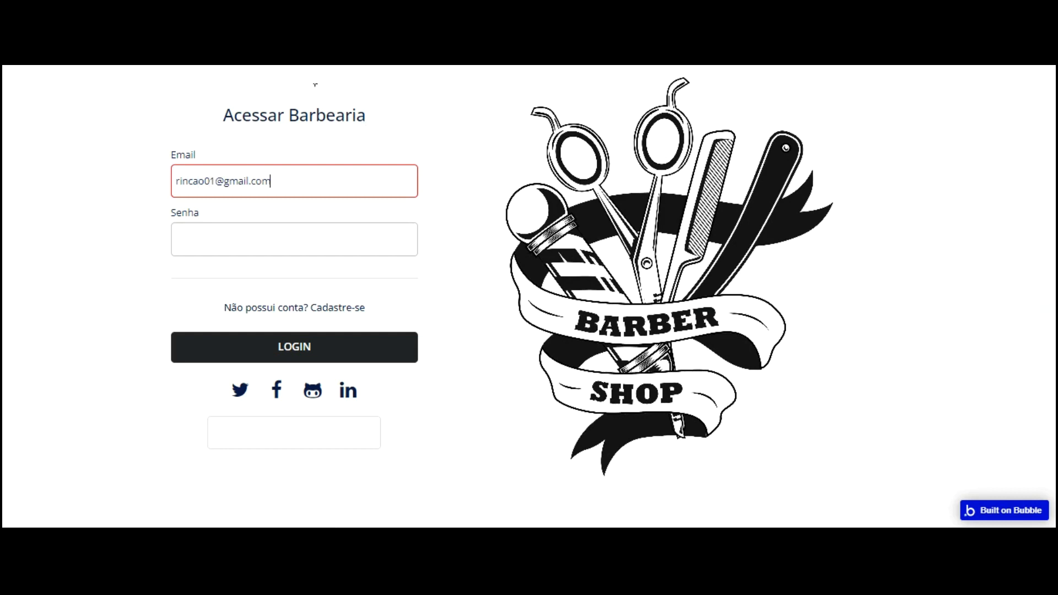
key(Tab)
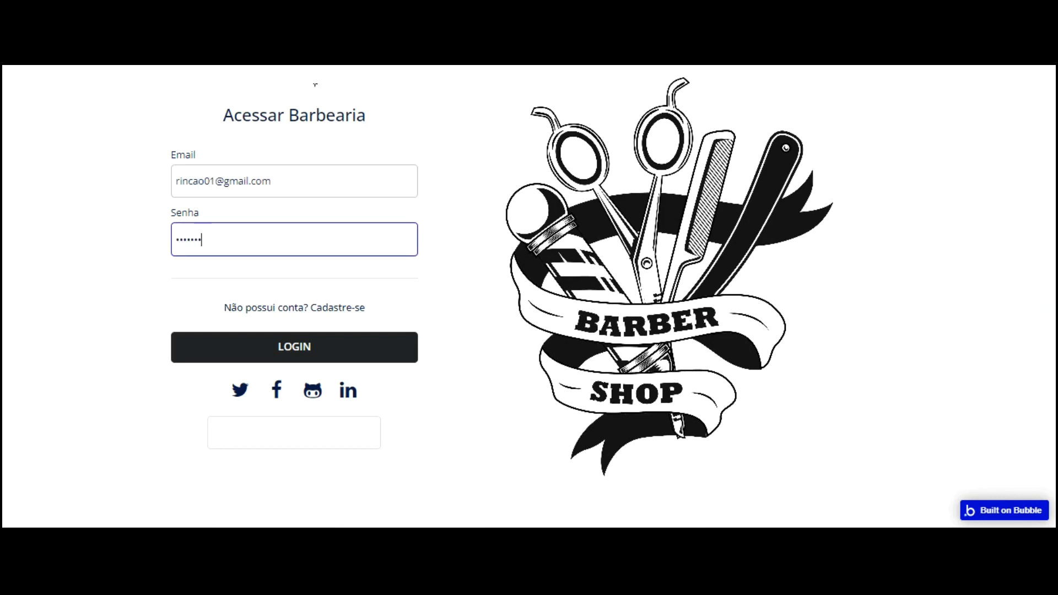
key(Return)
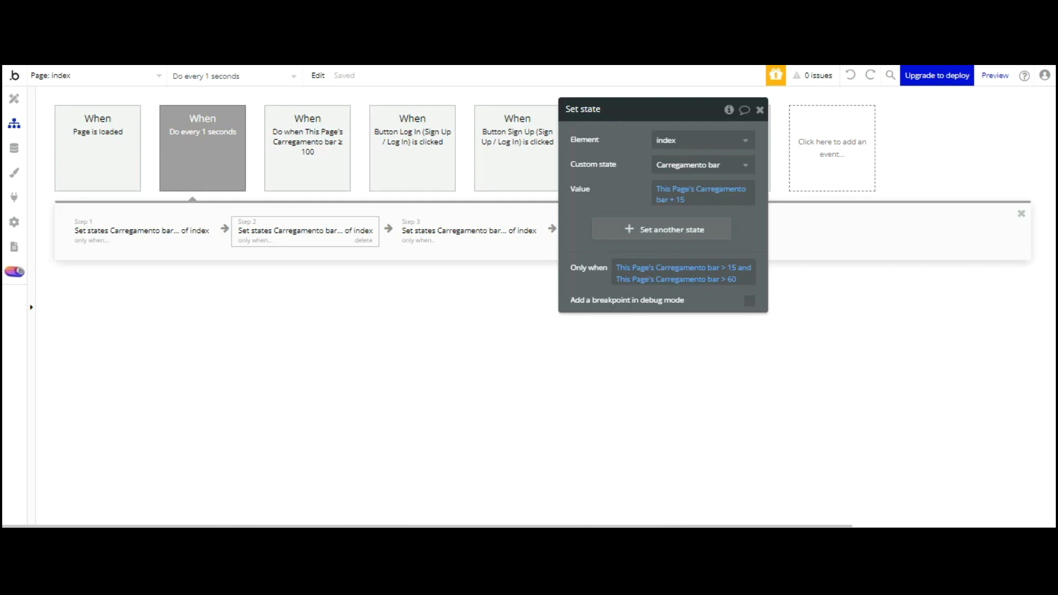
Open step 2 of the 'Do every 1 seconds' workflow and clear its Only when condition
click(203, 141)
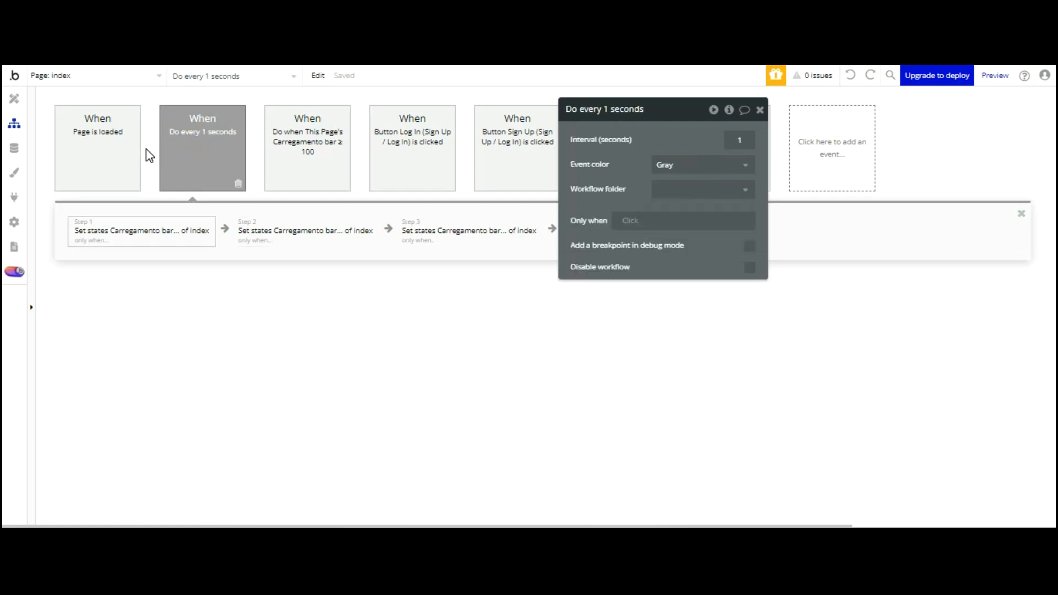
click(142, 231)
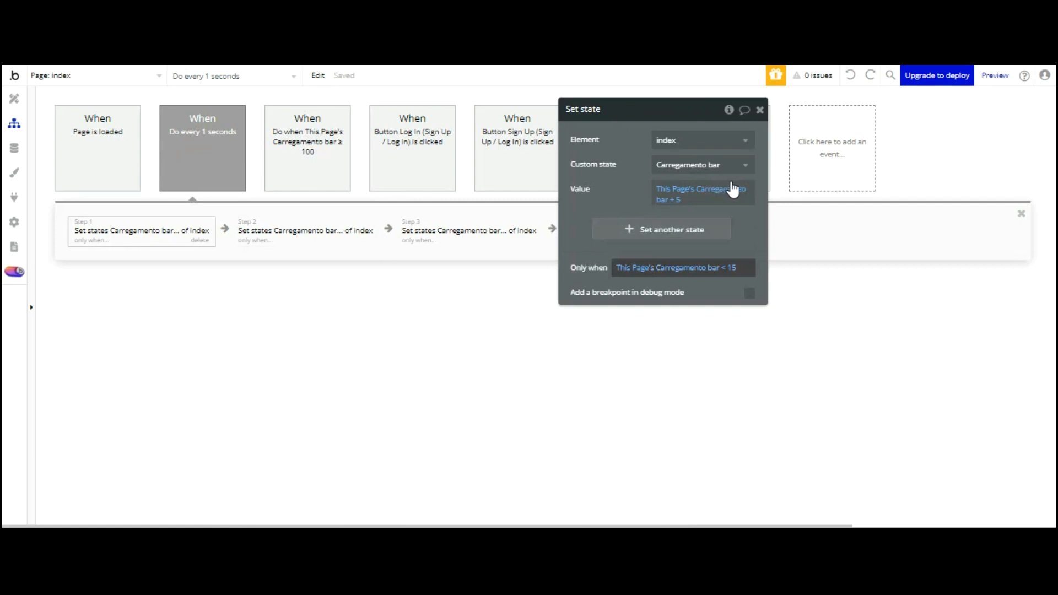
click(306, 230)
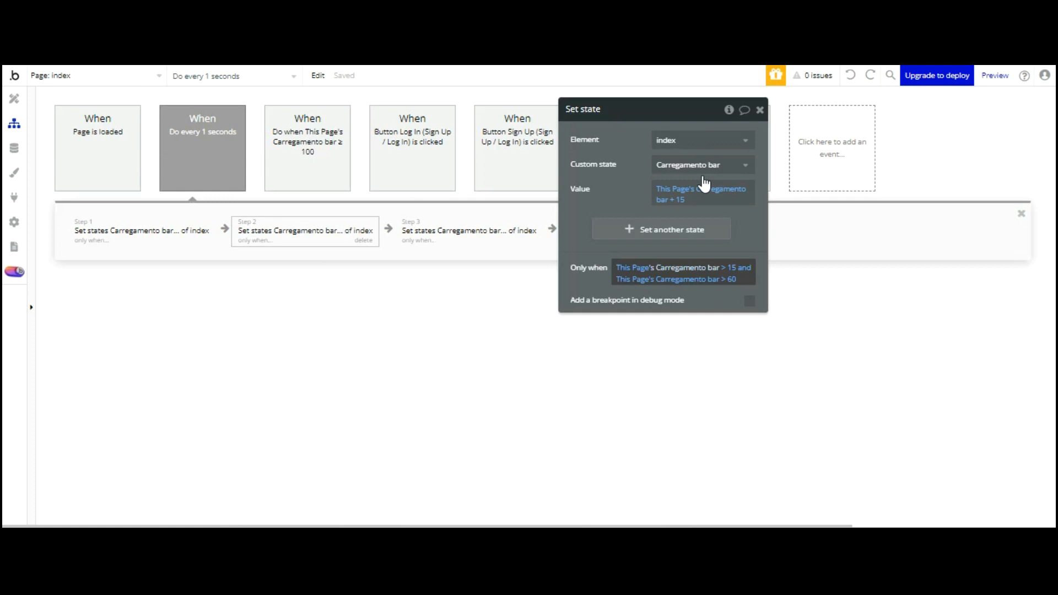
right_click(702, 271)
click(776, 273)
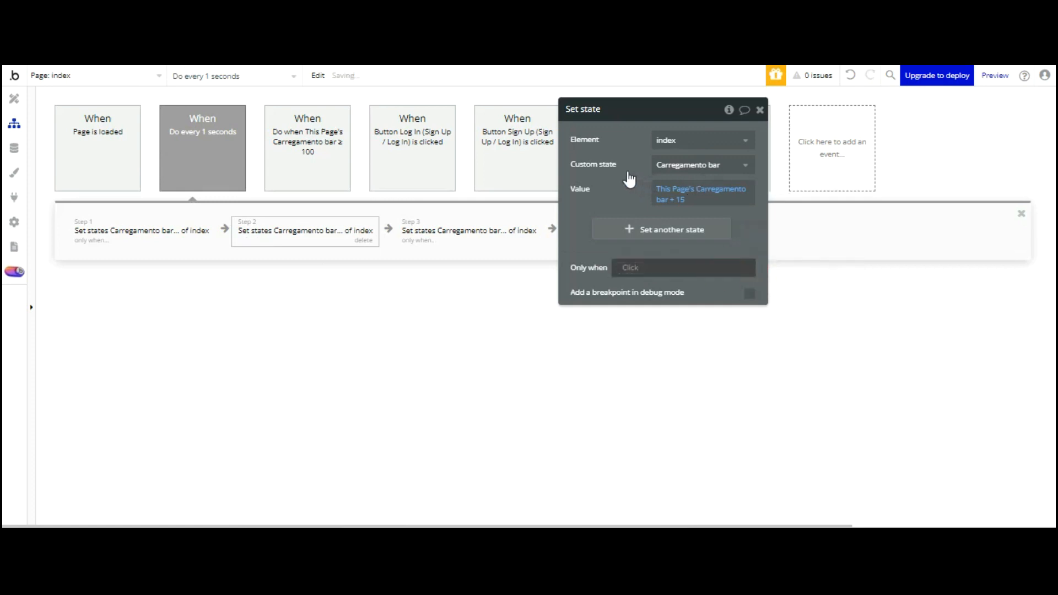
Make step 2 run only when This Page's Carregamento bar ≥ 15, then preview the login page
click(628, 267)
click(654, 301)
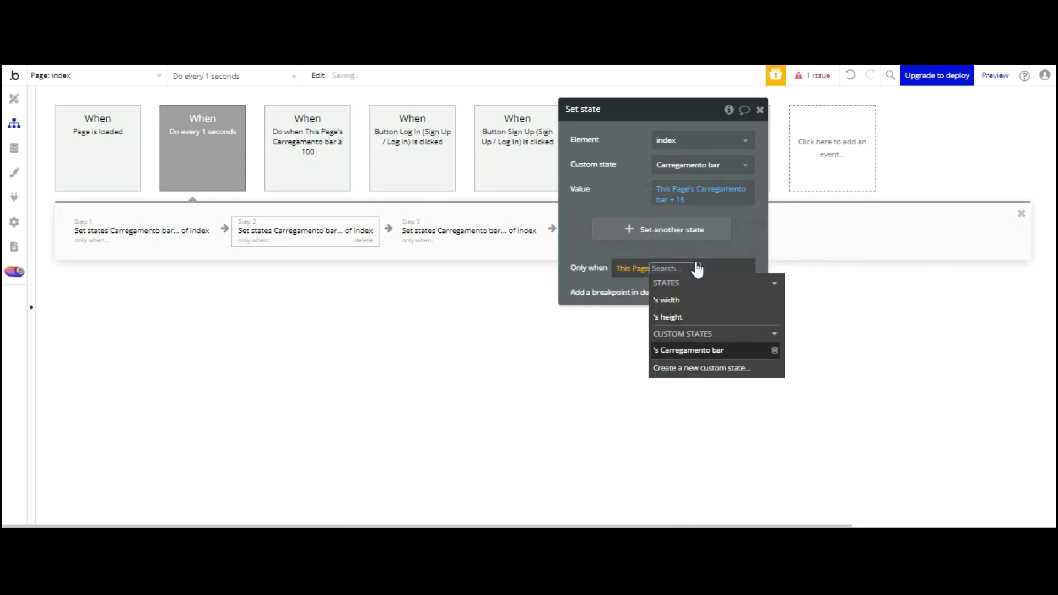
click(692, 351)
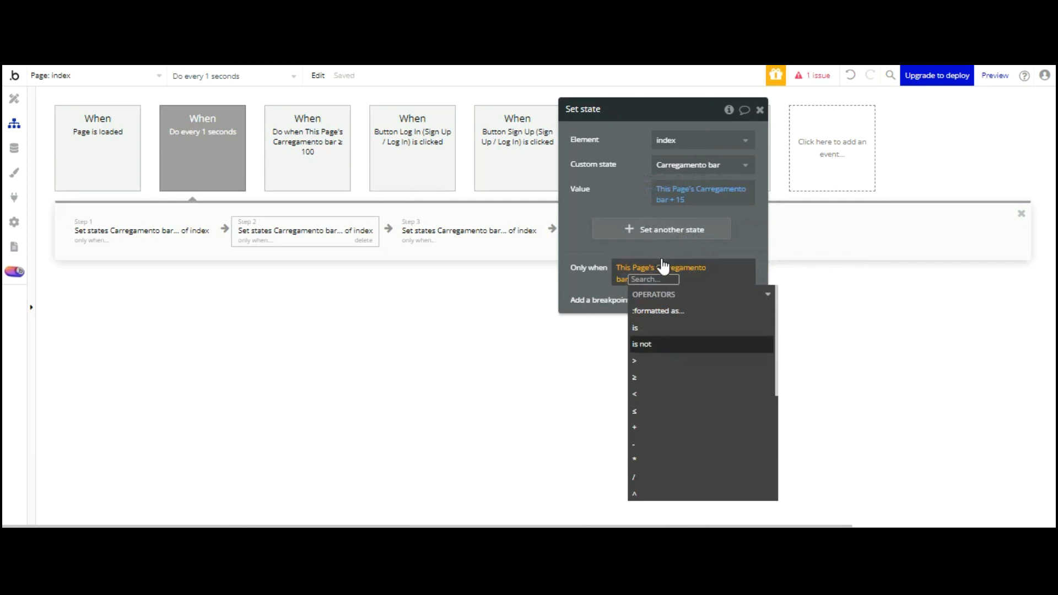
click(652, 378)
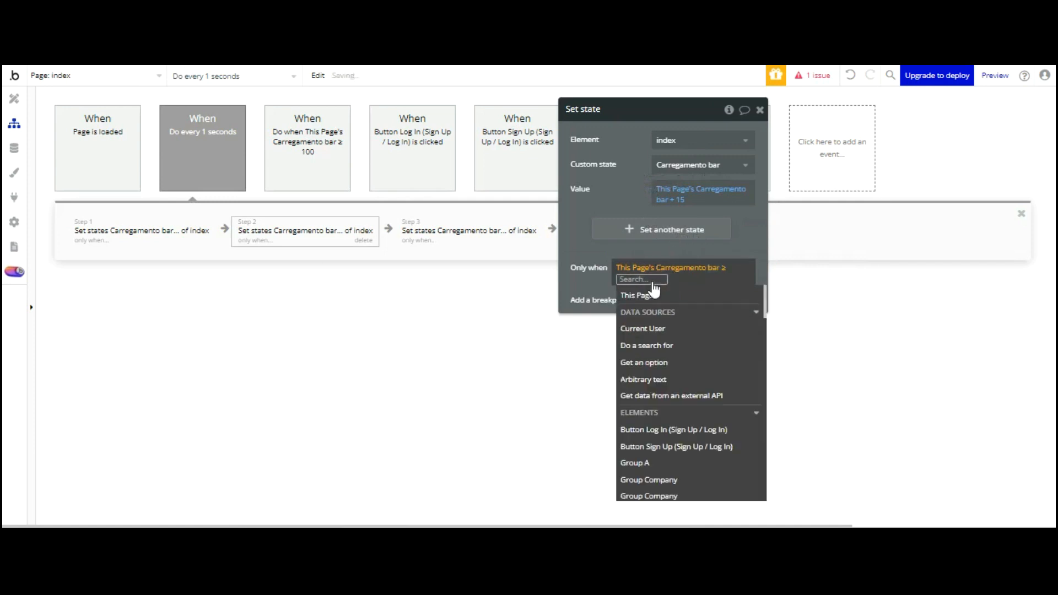
text(15)
click(579, 237)
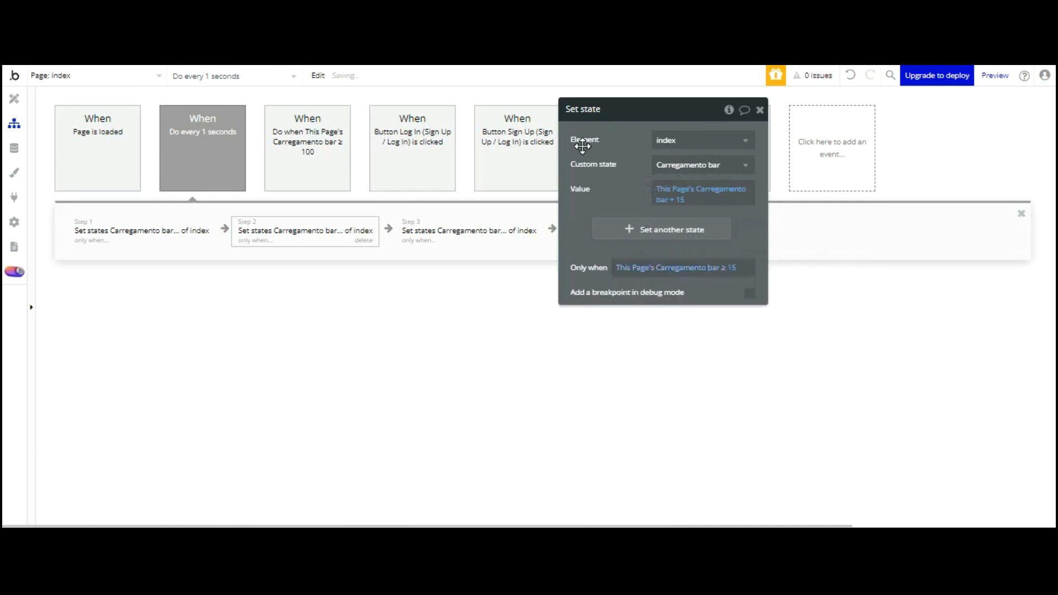
click(434, 236)
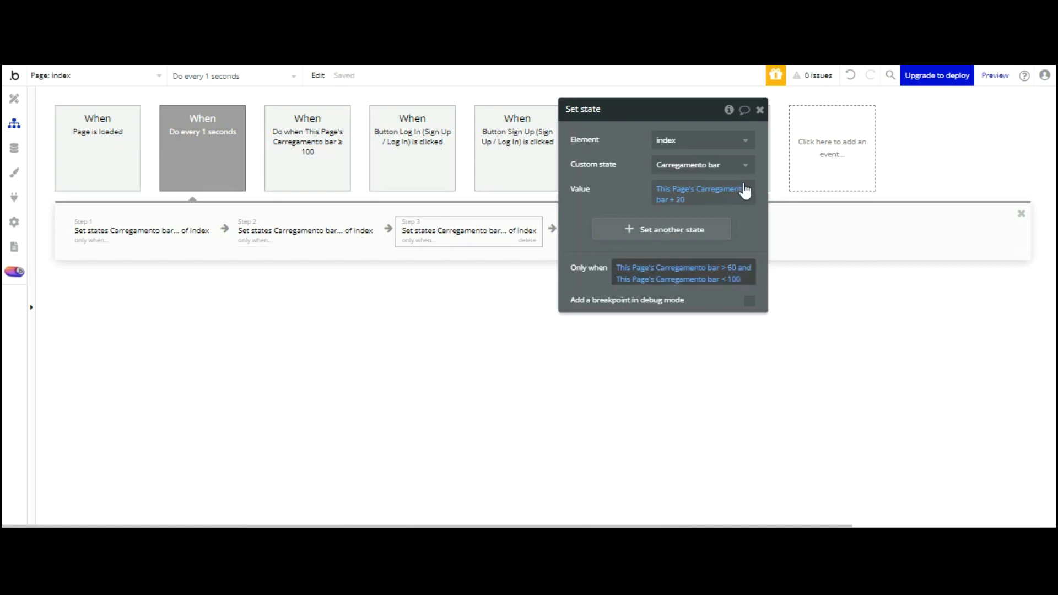
key(ctrl+Tab)
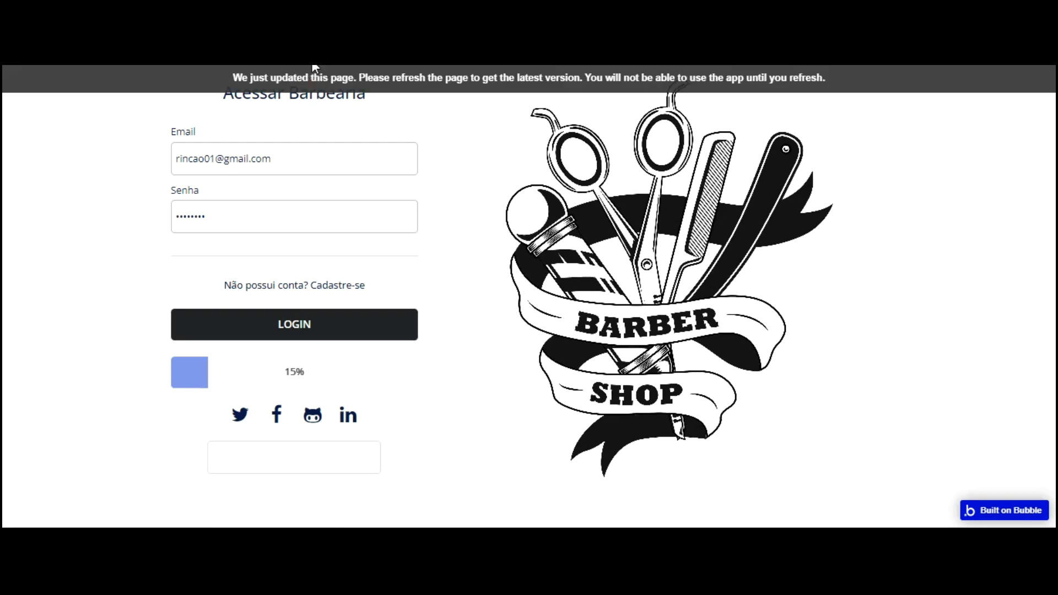
Reload the preview, log in with the account's email and password to watch the bar, then return to the editor
key(F5)
text(rinc)
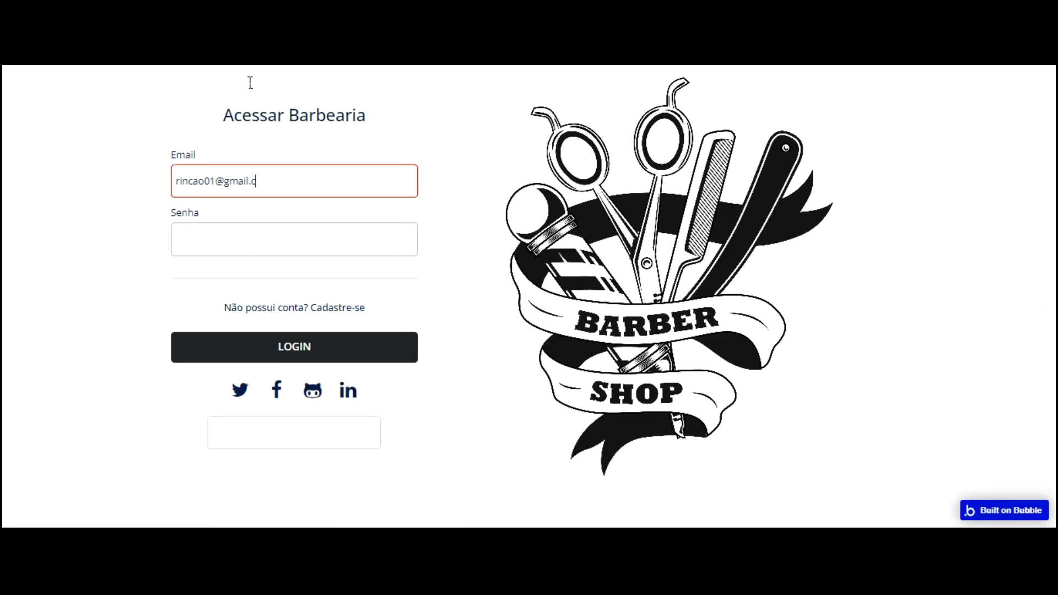
key(Tab)
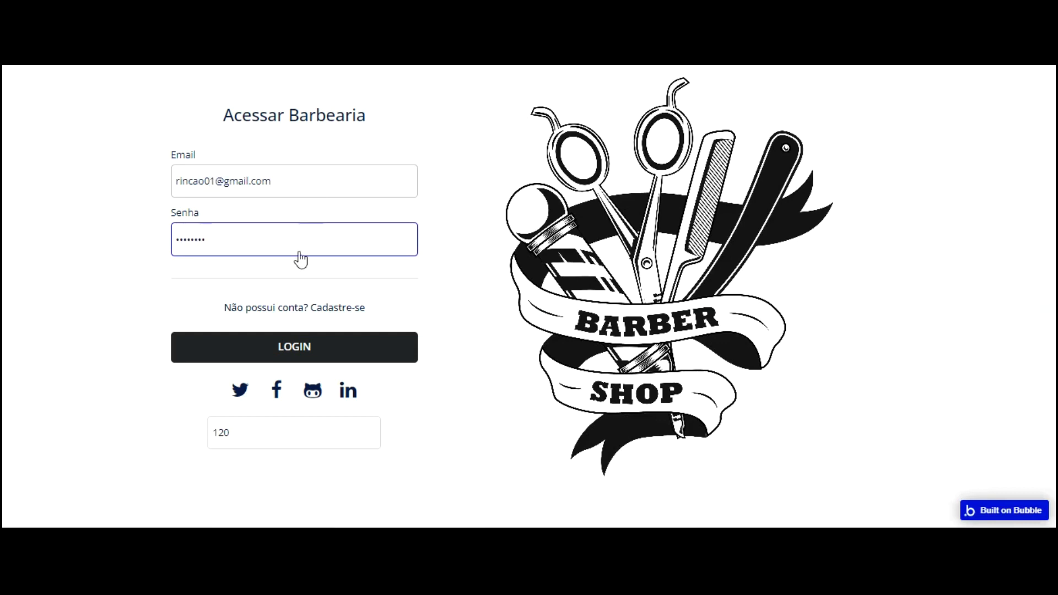
click(317, 347)
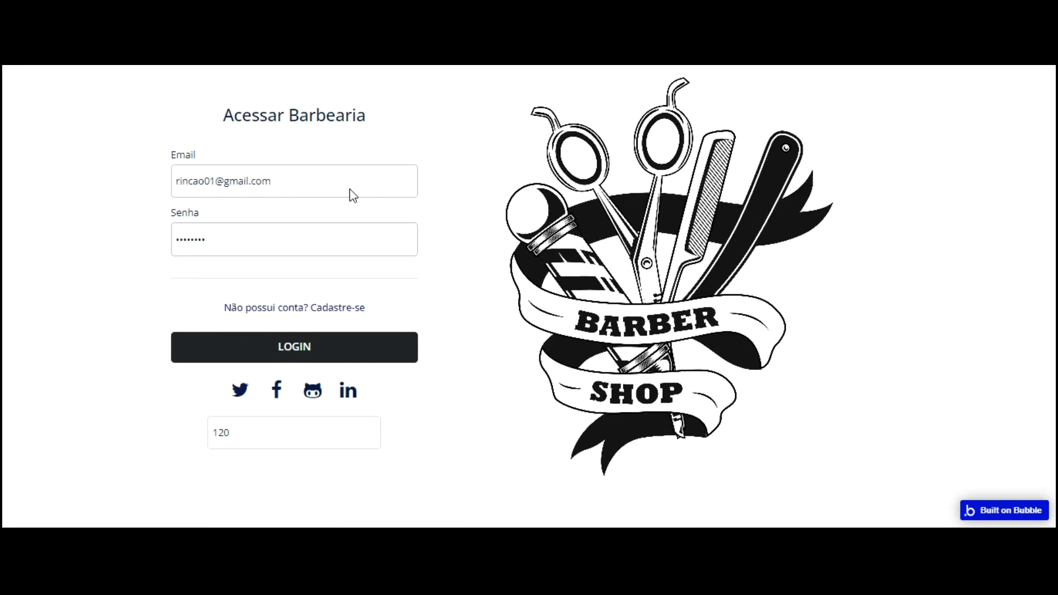
click(271, 55)
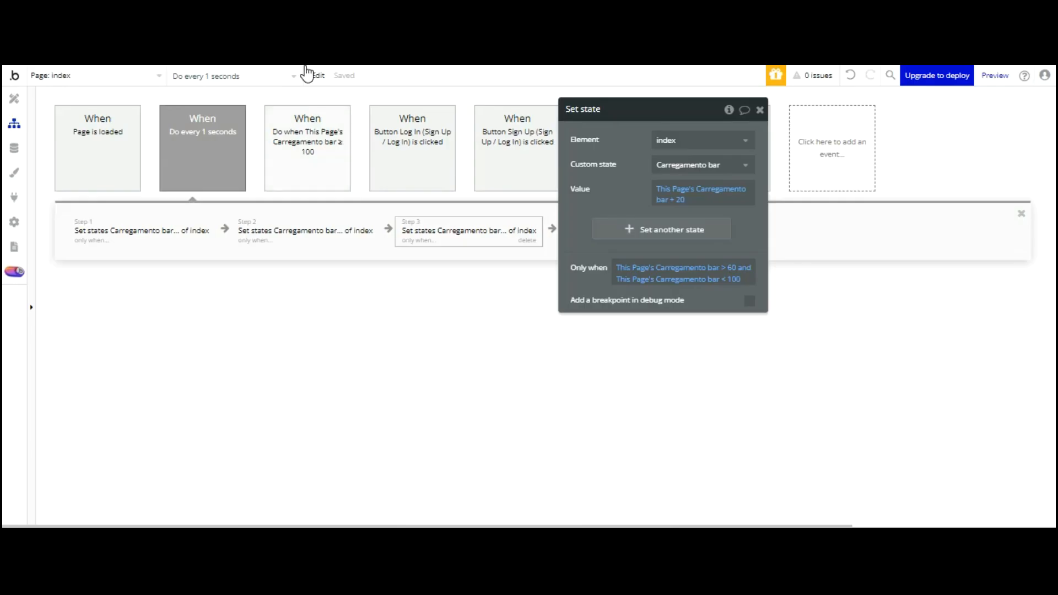
Review the Hide ProgressBar Login step of the 'Carregamento bar ≥ 100' event, then bring up the General events list
click(308, 161)
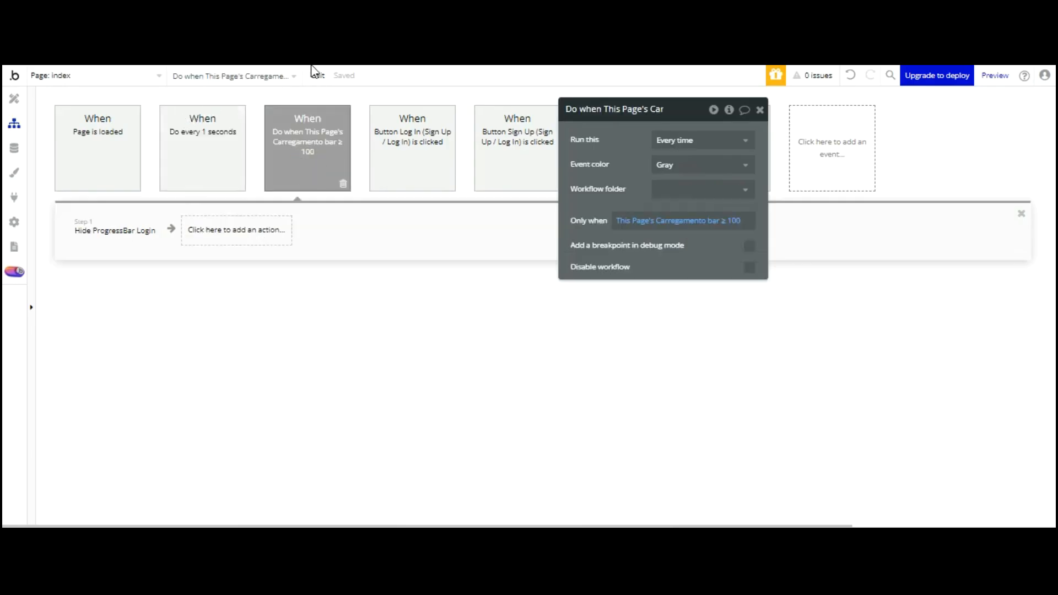
click(114, 231)
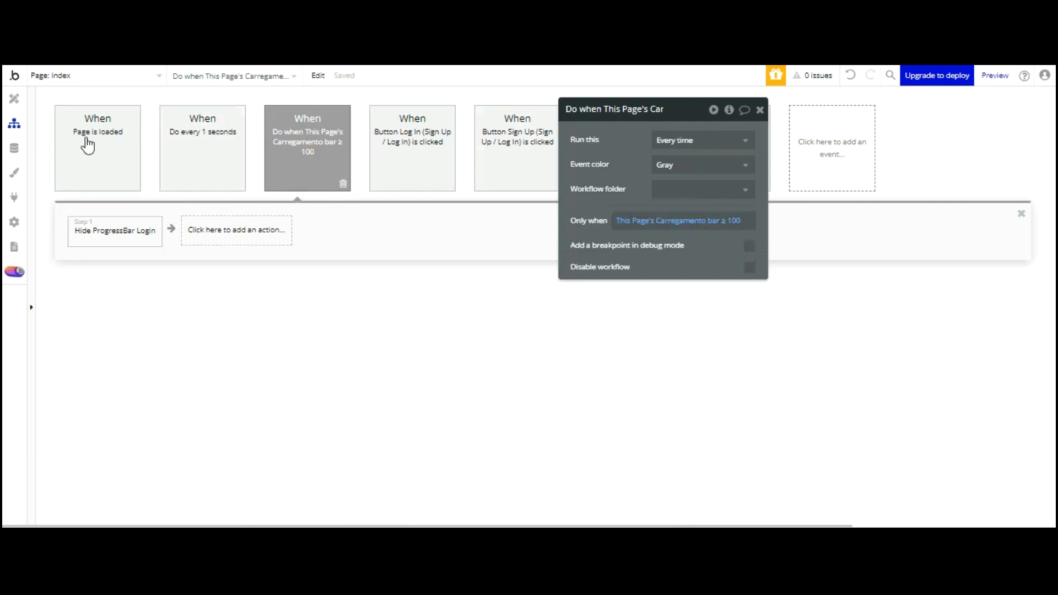
drag(611, 106, 541, 297)
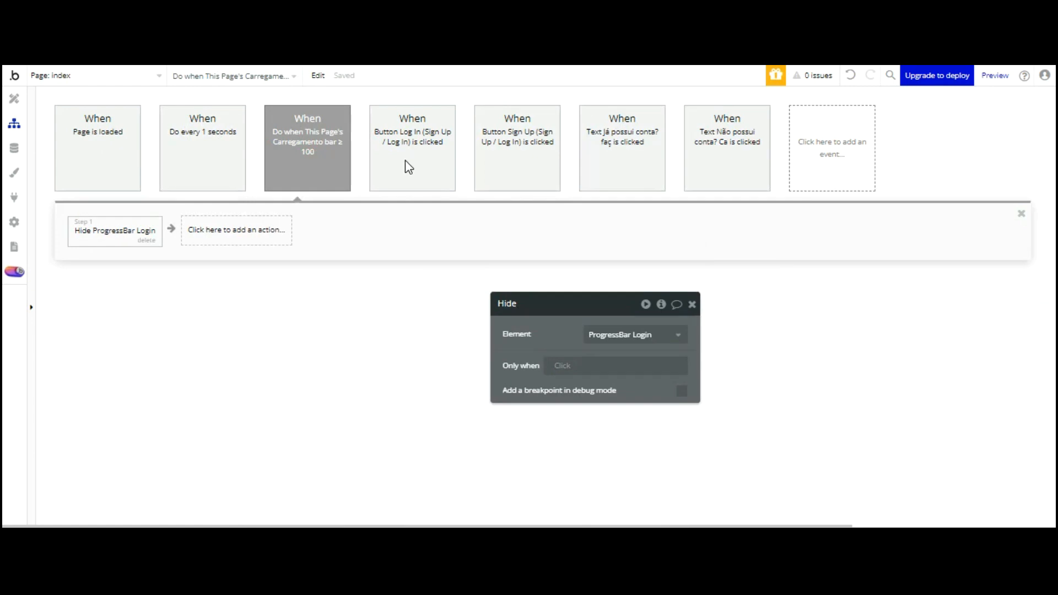
click(14, 99)
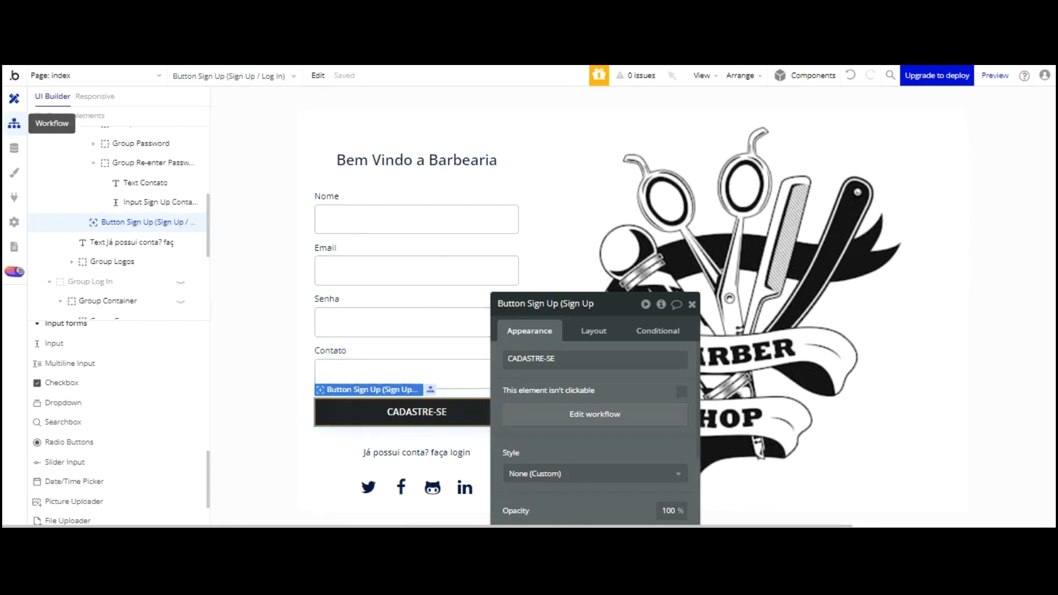
click(14, 123)
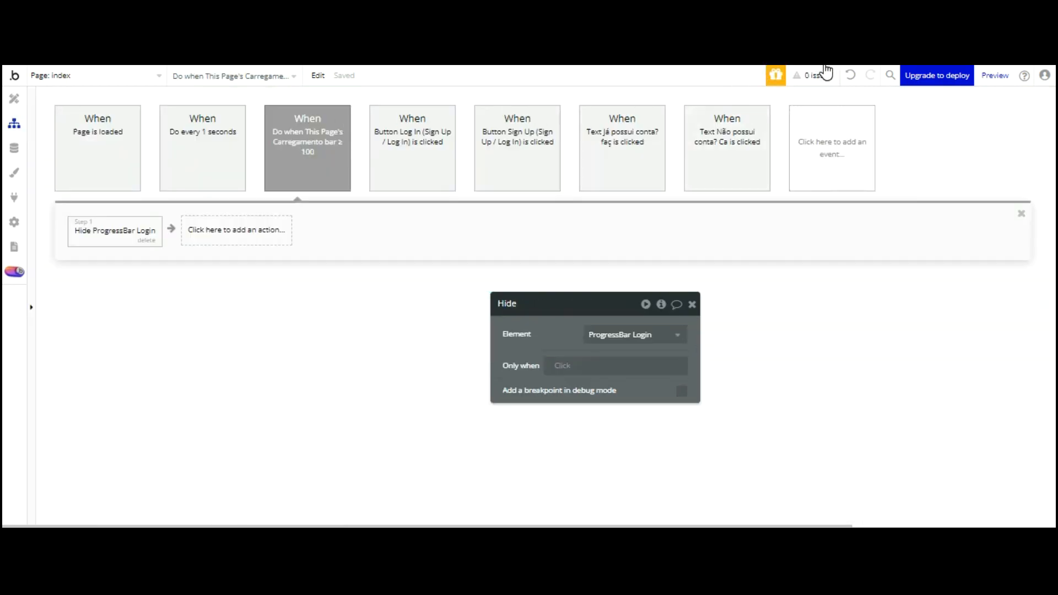
click(827, 148)
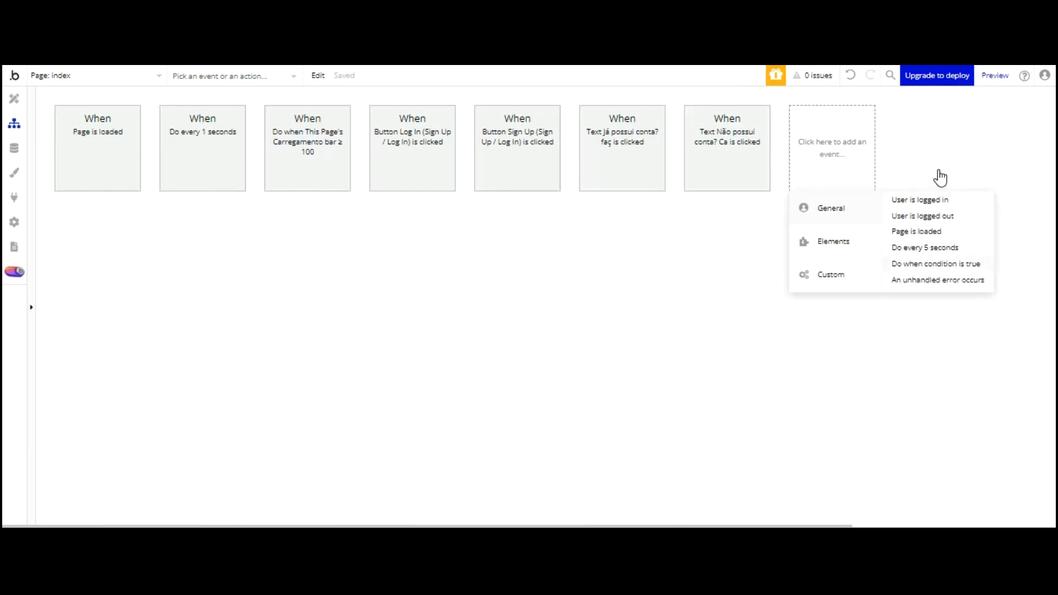
Add a 'Do when condition is true' event set to run Just once
click(938, 263)
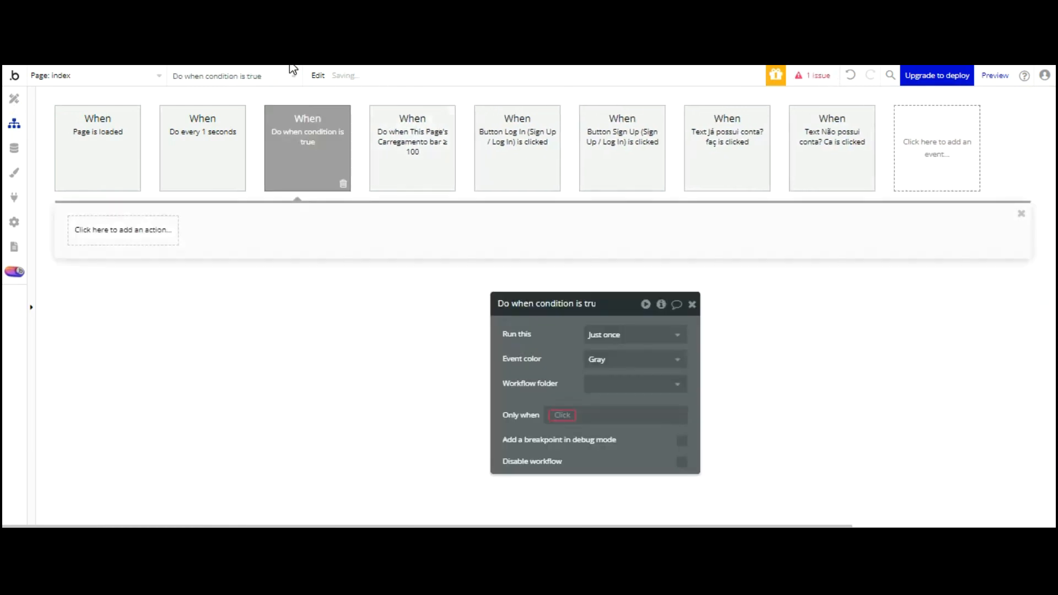
click(639, 336)
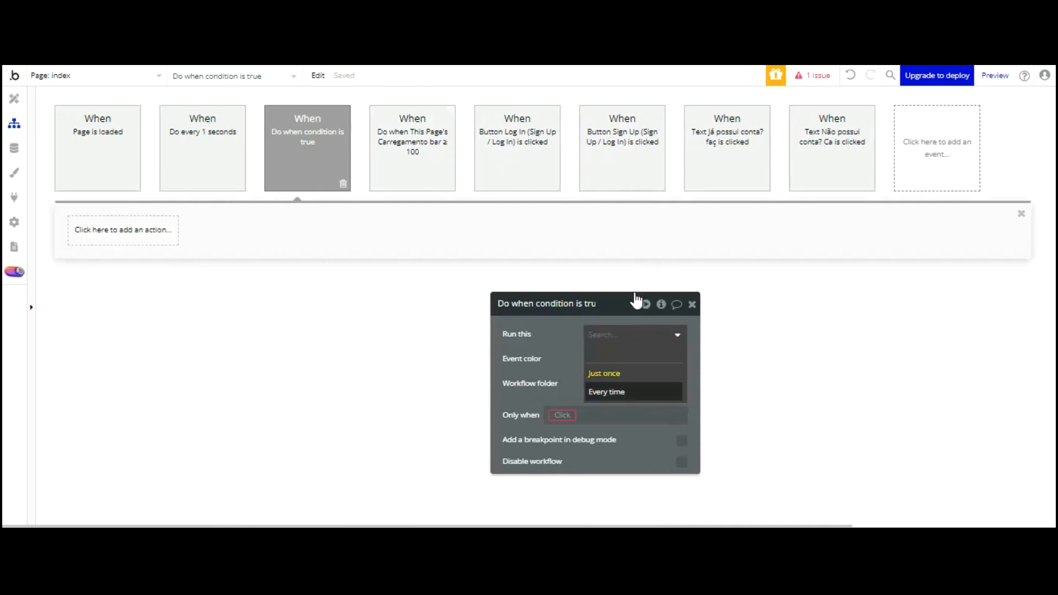
click(628, 373)
drag(555, 333, 506, 212)
Make the event trigger only when Input Soma progressbar's value is 120
click(515, 295)
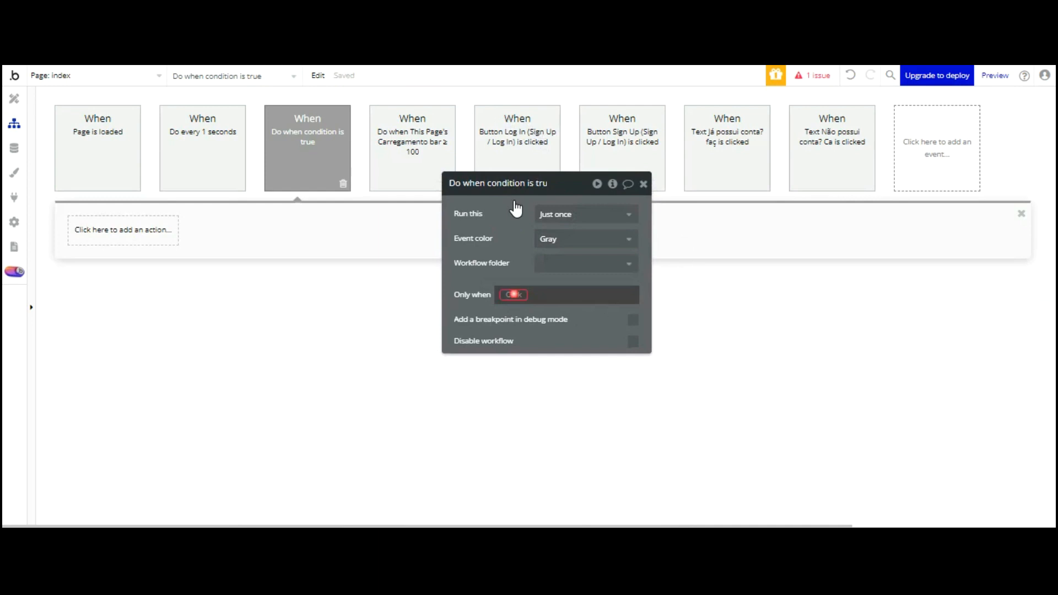
scroll(593, 324, down, 6)
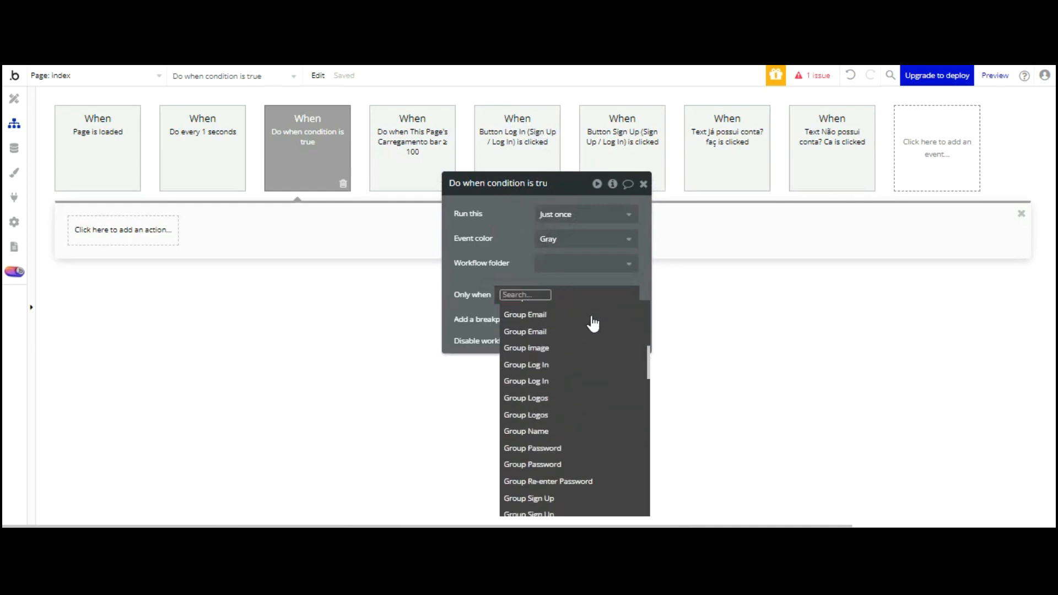
scroll(593, 324, down, 5)
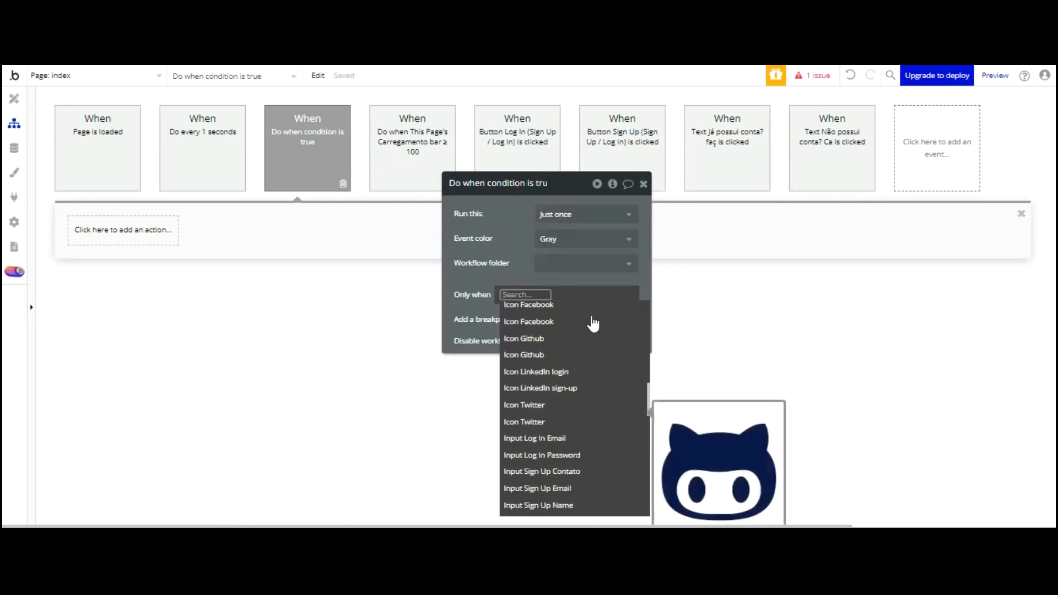
scroll(593, 325, down, 2)
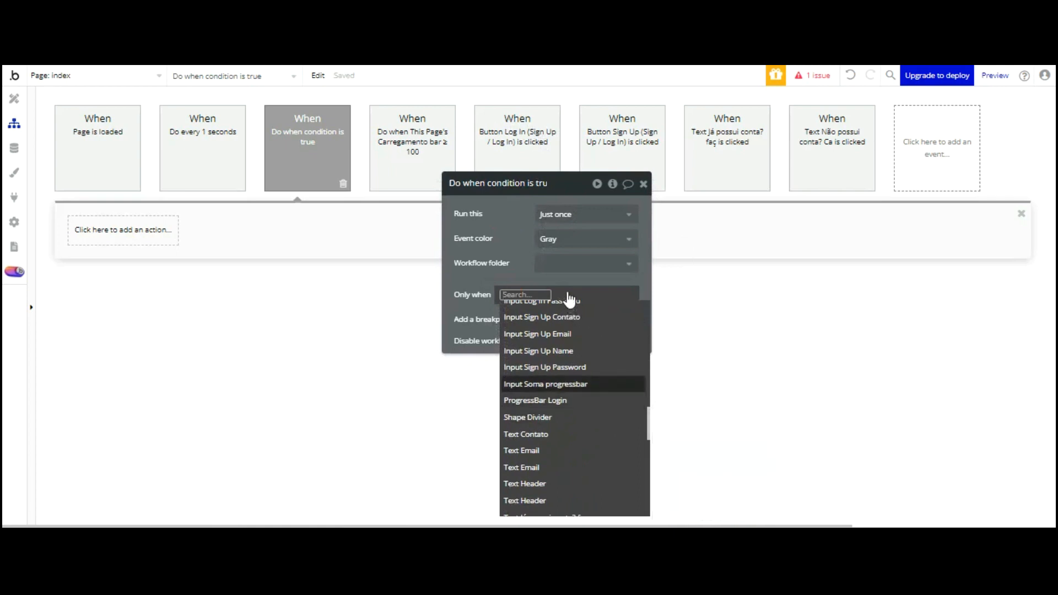
click(567, 380)
click(600, 326)
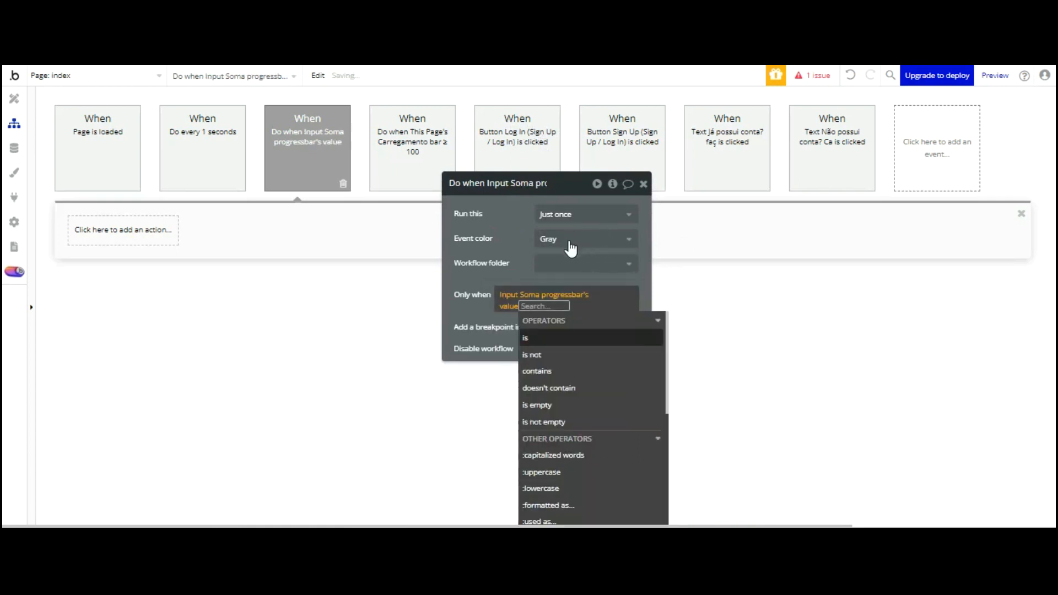
click(552, 336)
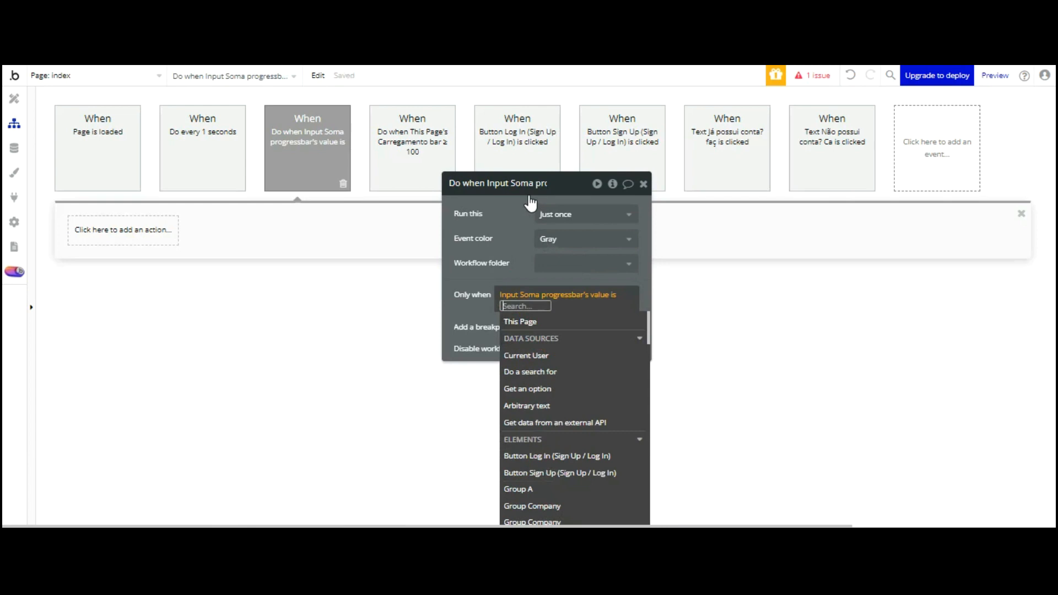
text(120)
key(Return)
click(514, 230)
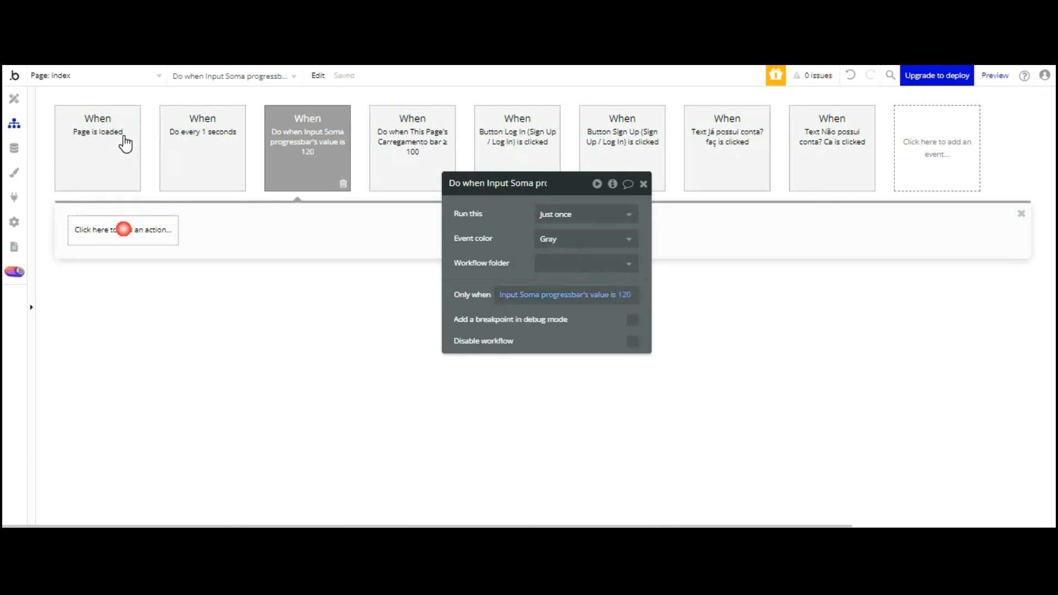
Add a Go to page agendamentos step to the event and open the preview
click(124, 230)
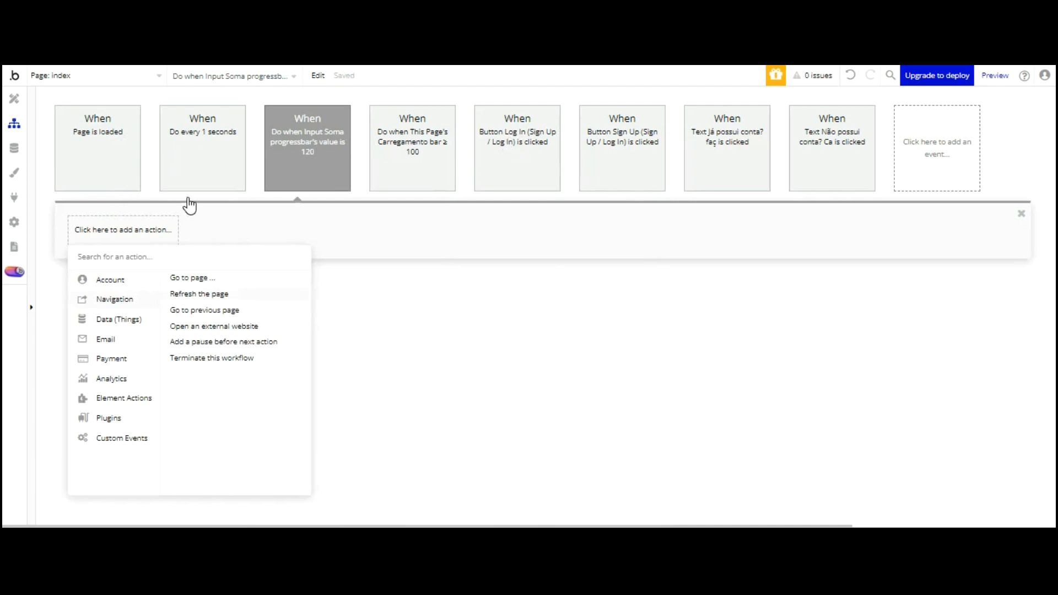
click(189, 278)
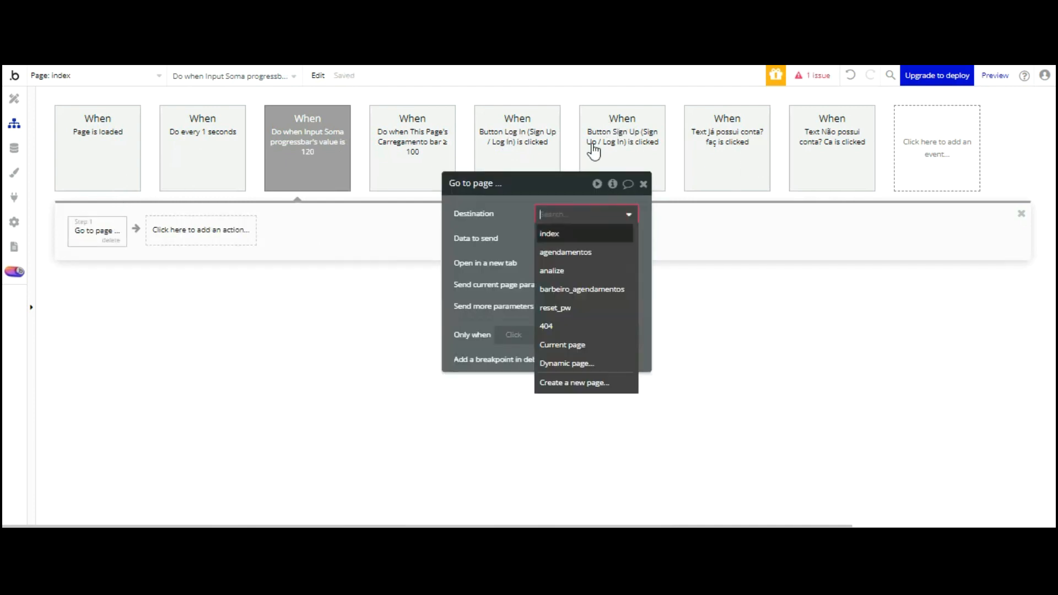
click(565, 247)
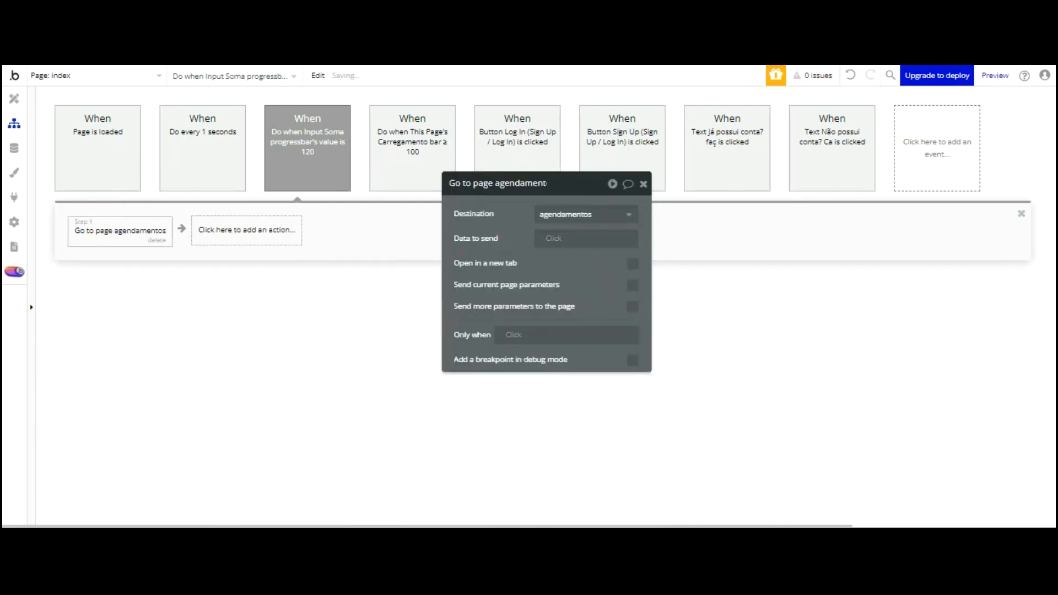
click(290, 8)
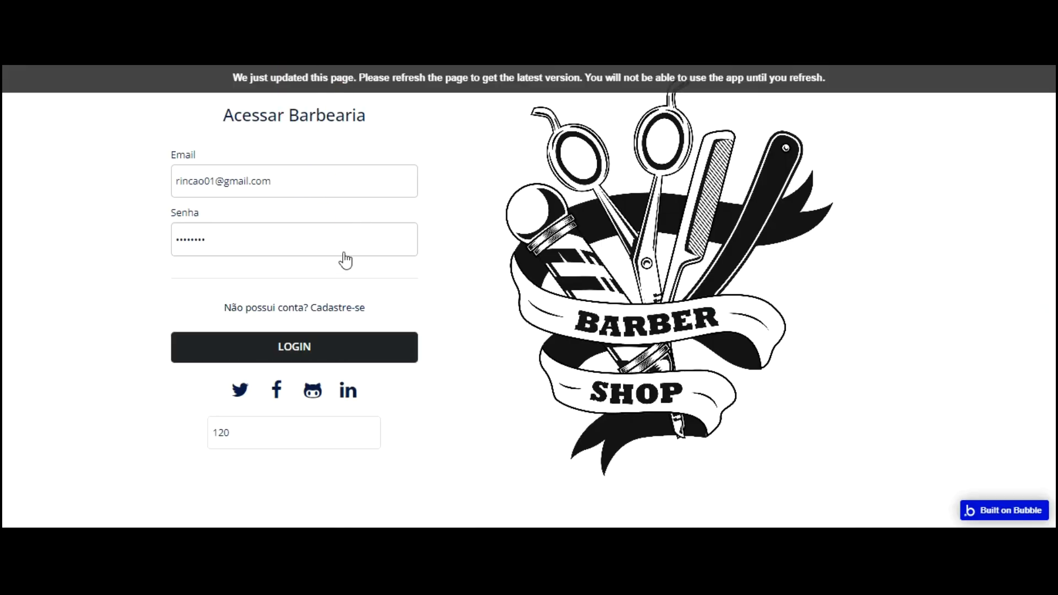
Reload the preview, log in to reach Selecione um Horário, log out, and return to the workflow editor
key(F5)
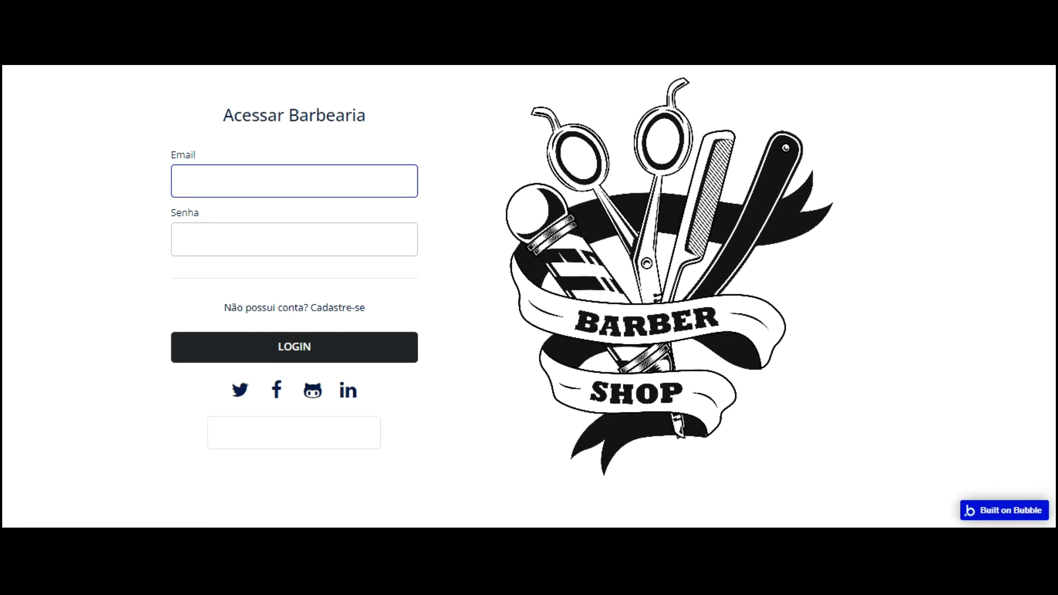
click(281, 434)
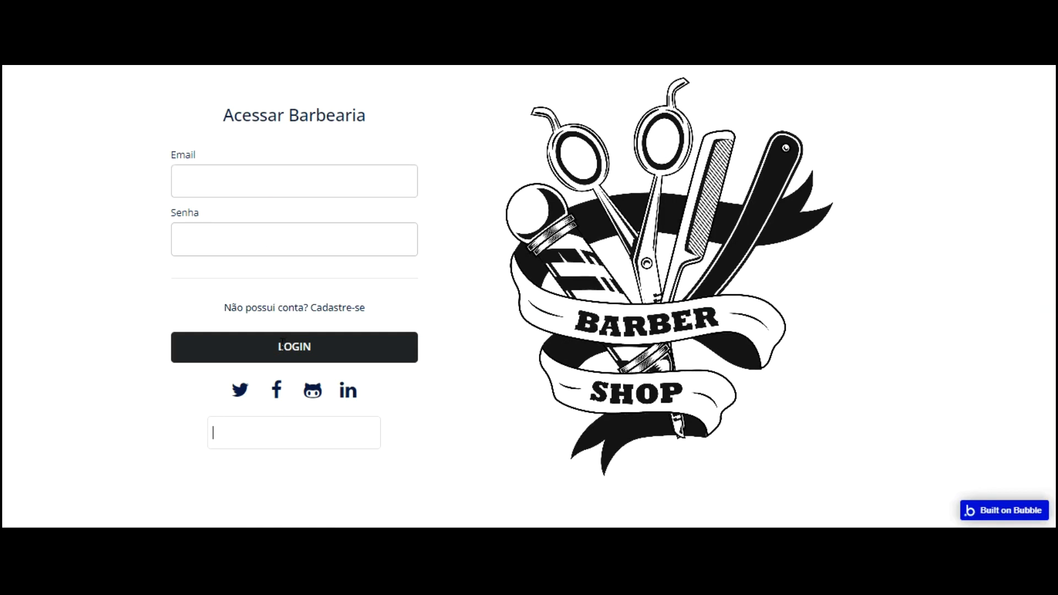
click(281, 346)
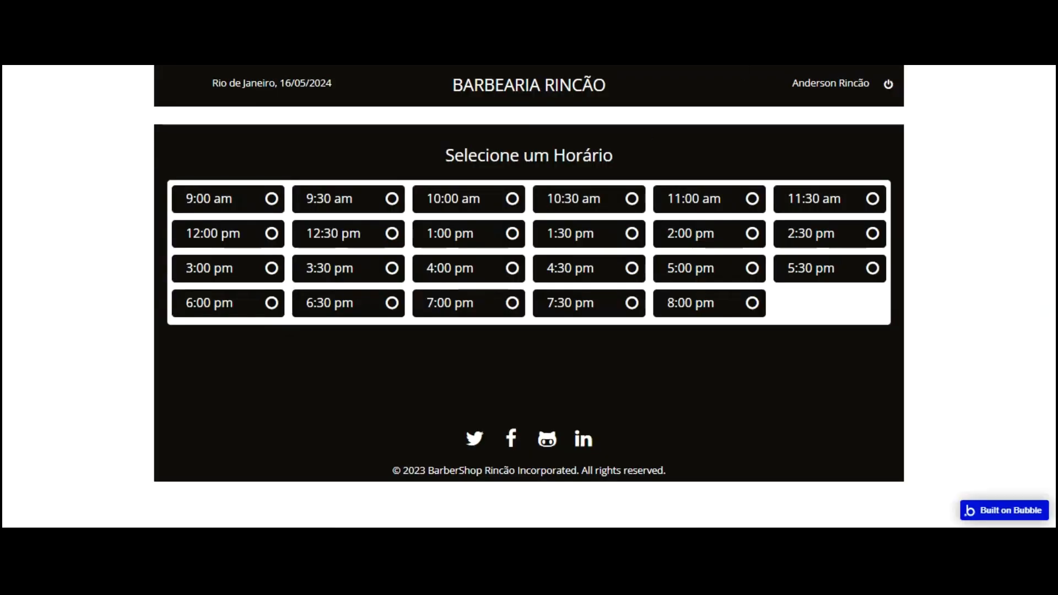
click(889, 85)
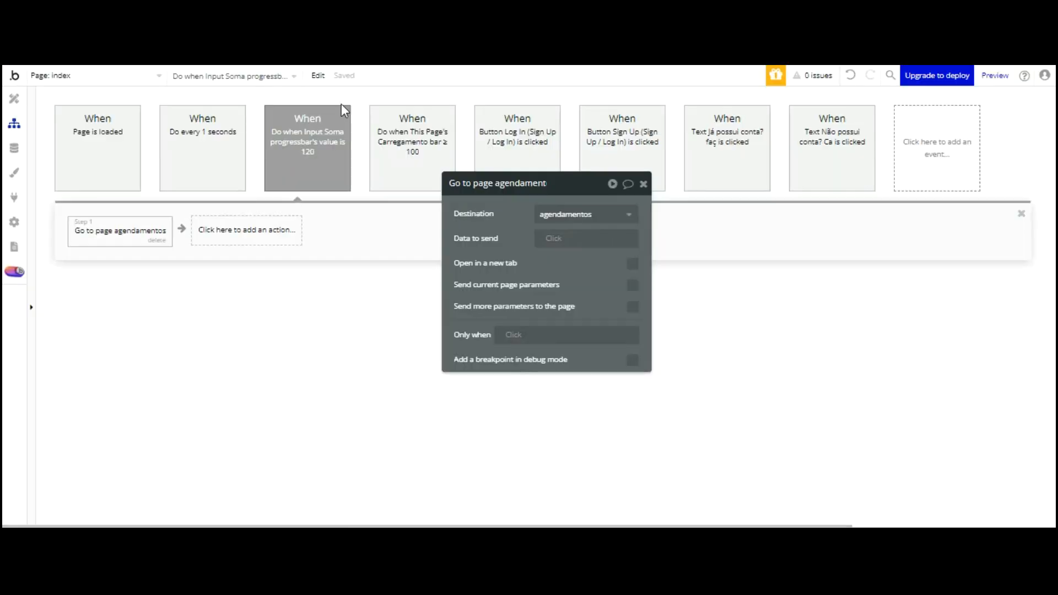
click(342, 109)
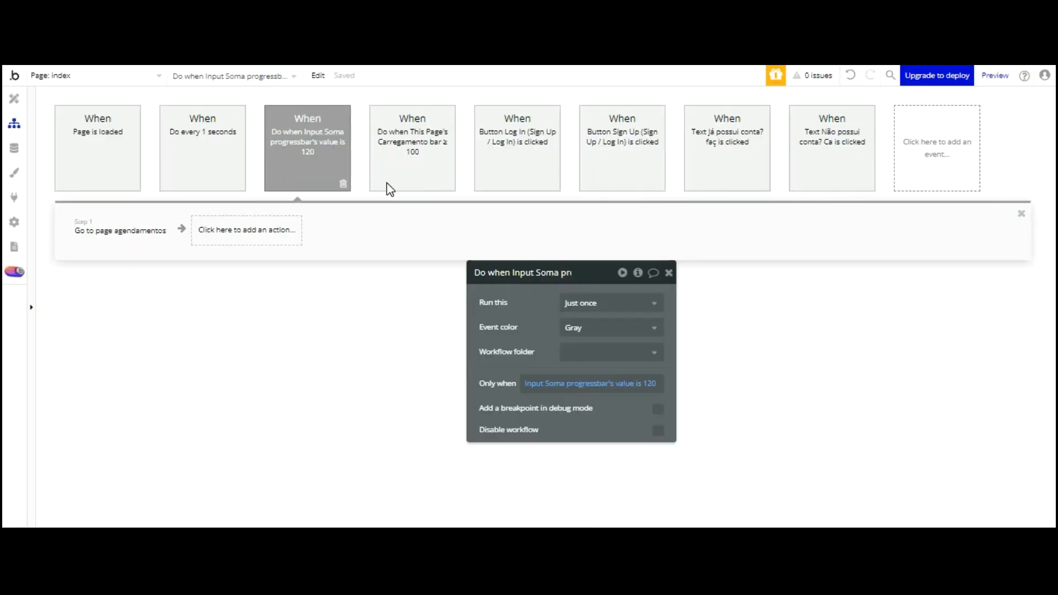
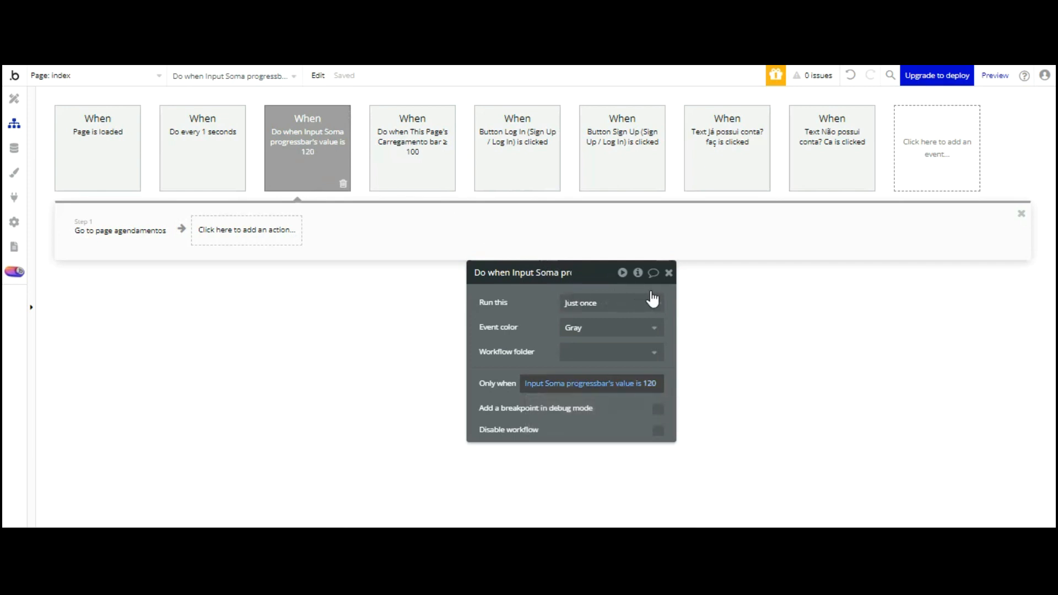
Re-enter 120 as a literal value in the agendamentos redirect event's run condition
click(135, 236)
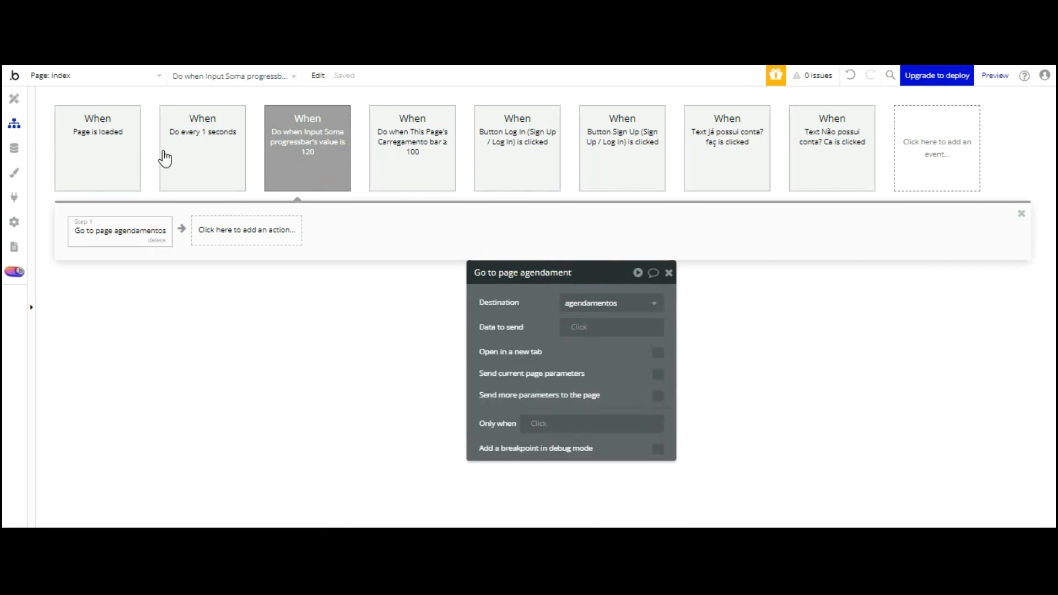
click(302, 178)
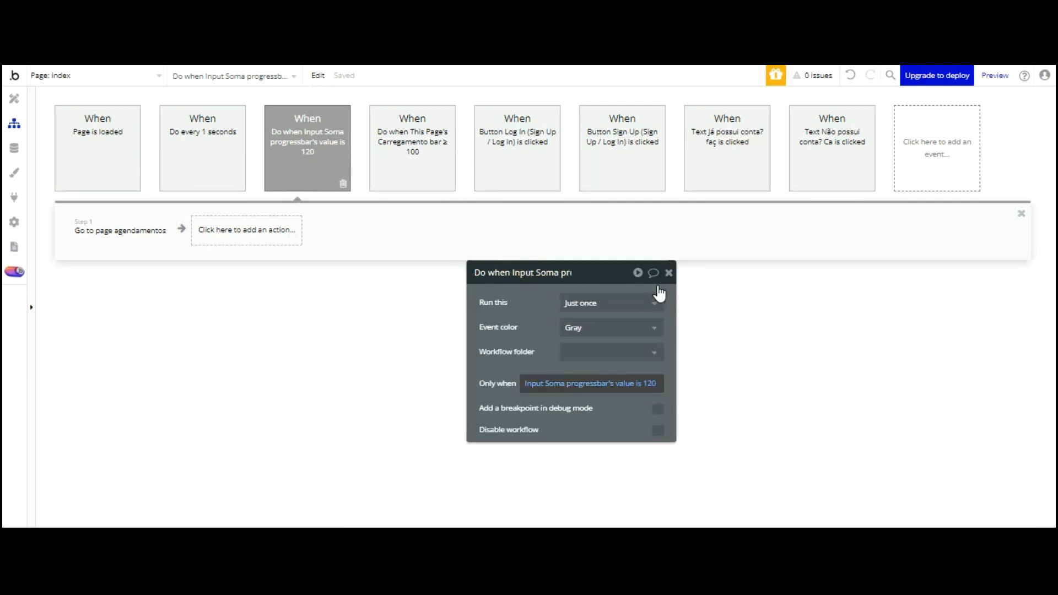
click(646, 383)
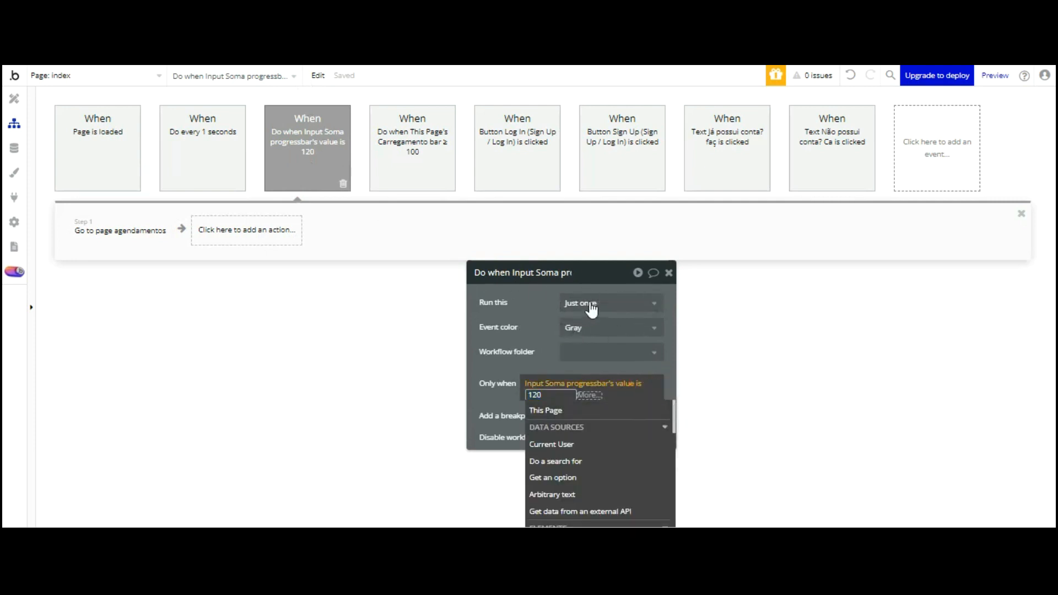
click(589, 394)
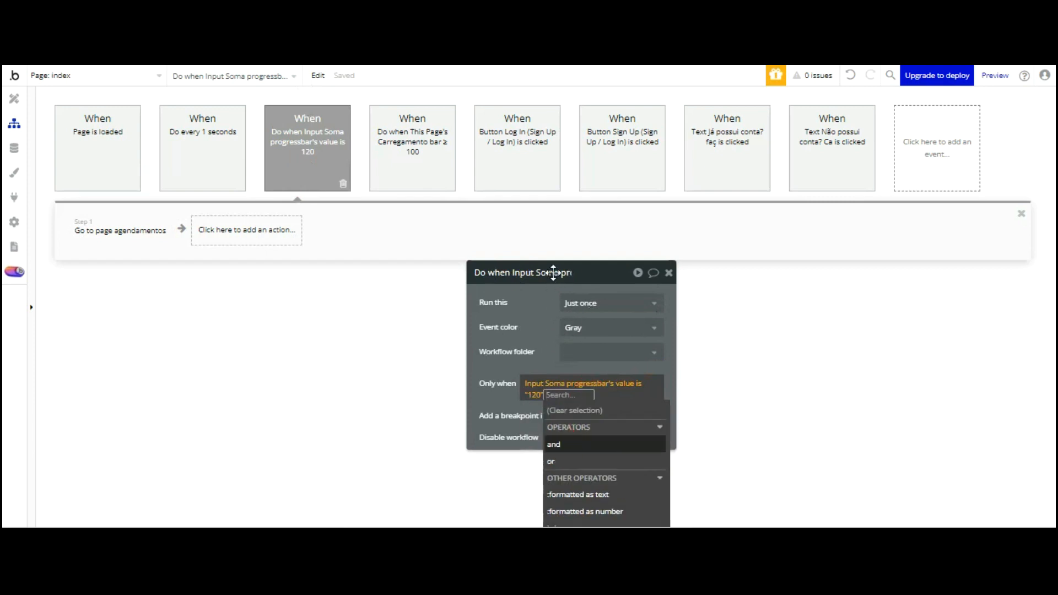
Extend the condition with 'and Current User is logged in', then preview the app
drag(548, 257, 477, 76)
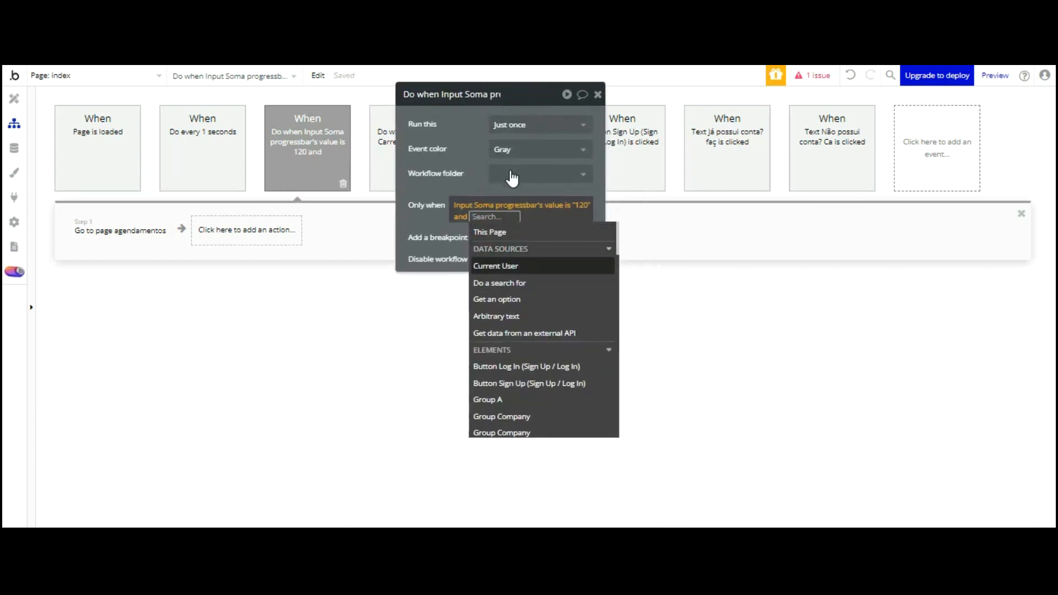
key(Return)
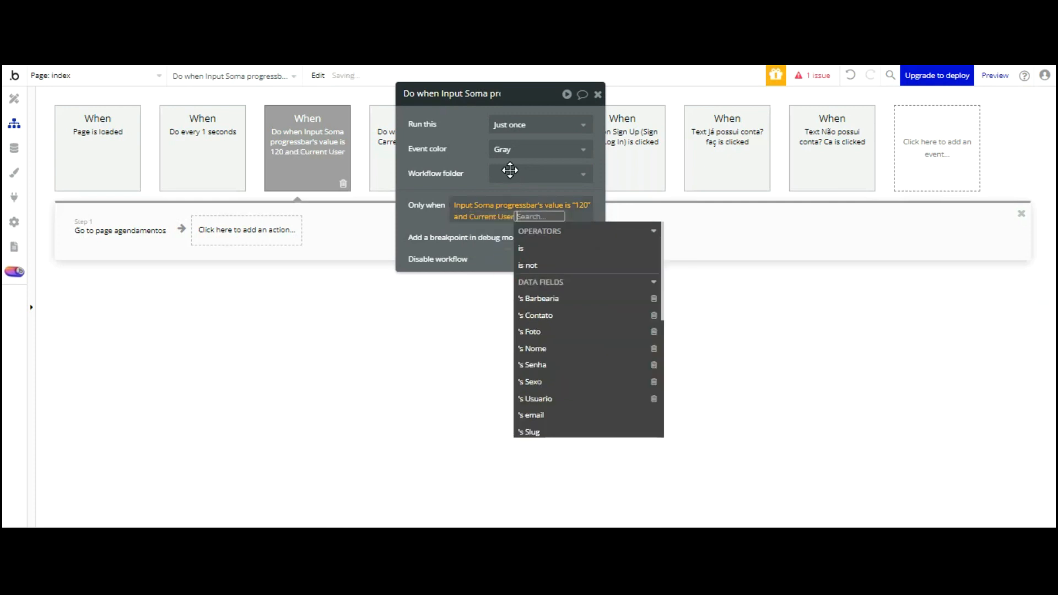
scroll(580, 238, down, 3)
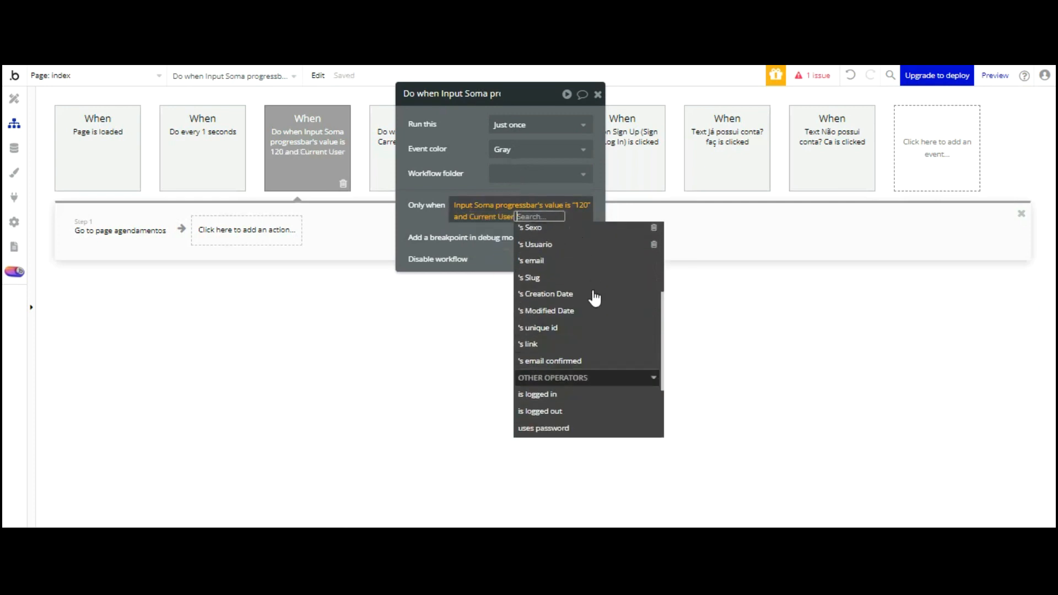
key(Down)
key(Return)
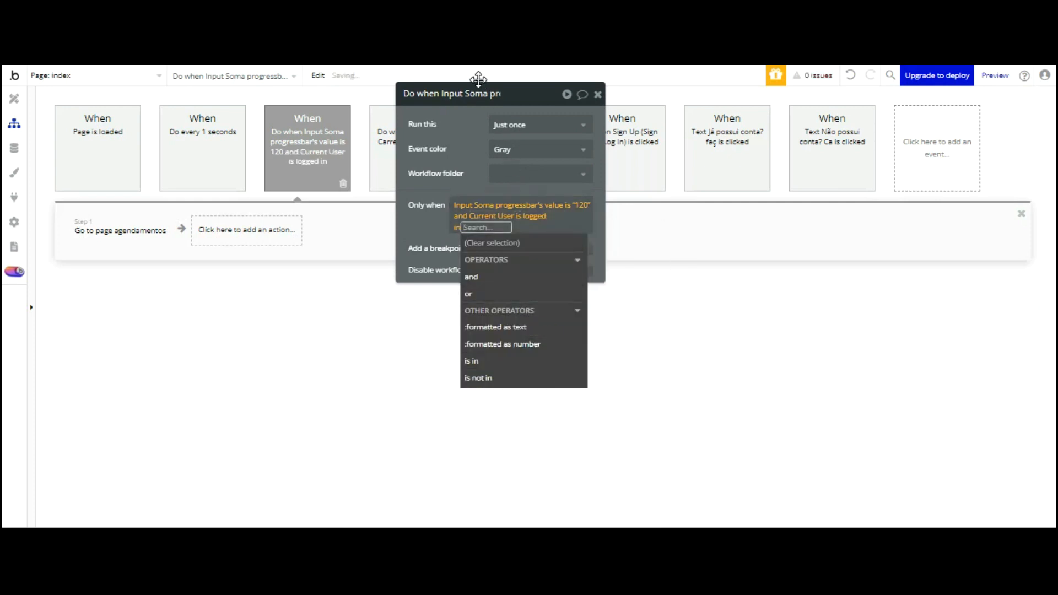
click(478, 79)
click(120, 231)
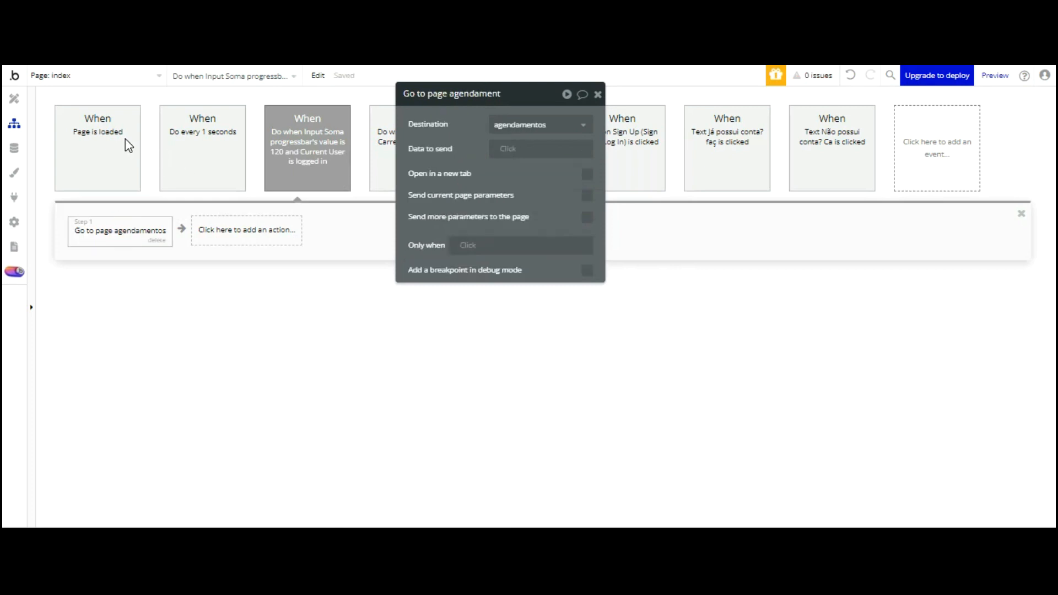
click(992, 75)
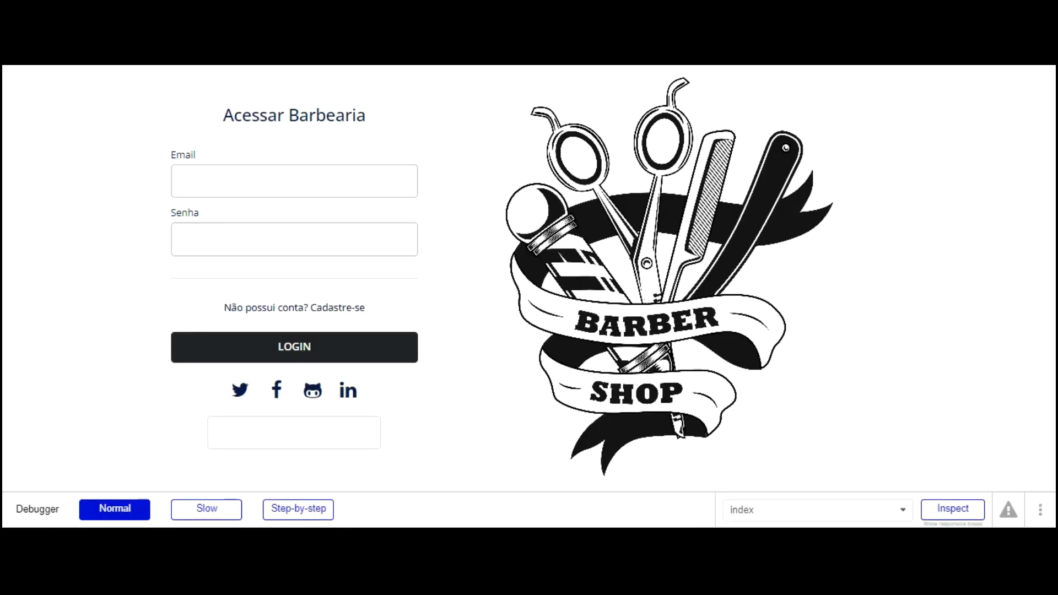
Reload the preview with debug_mode=false and log in with the account's email and password
text(false)
key(Return)
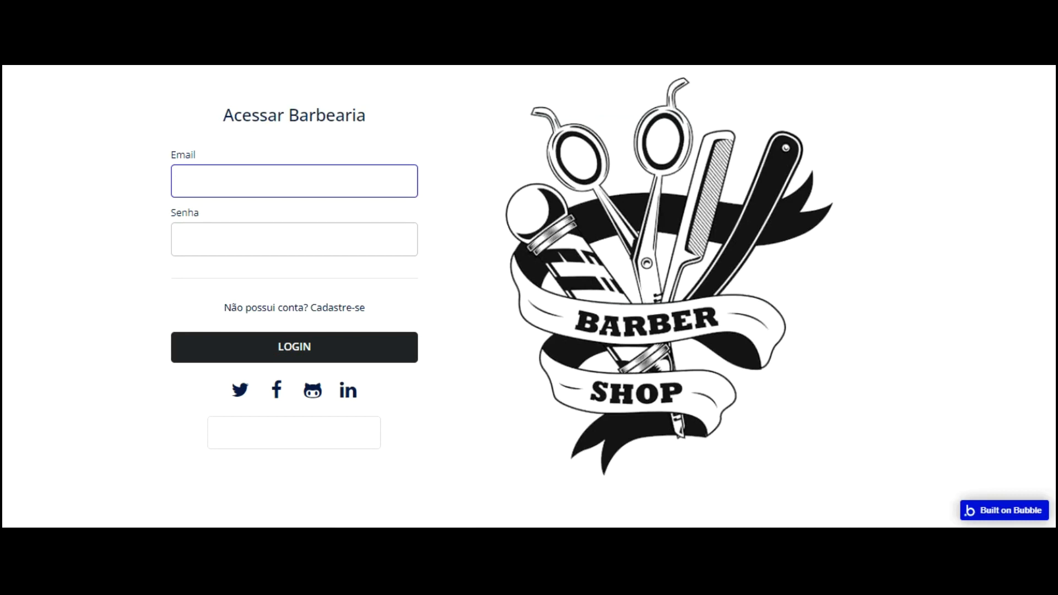
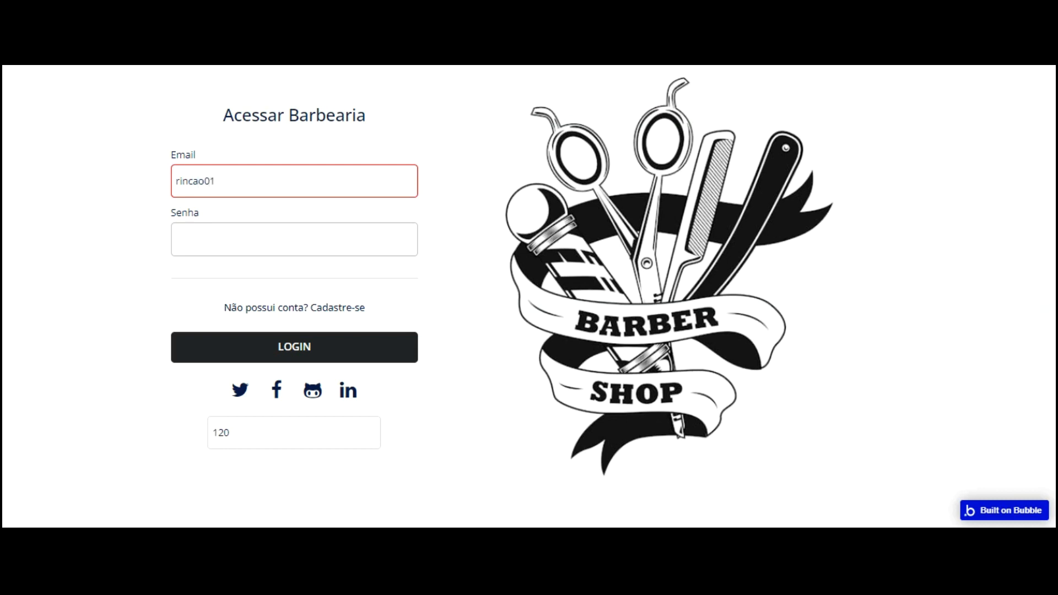
key(Tab)
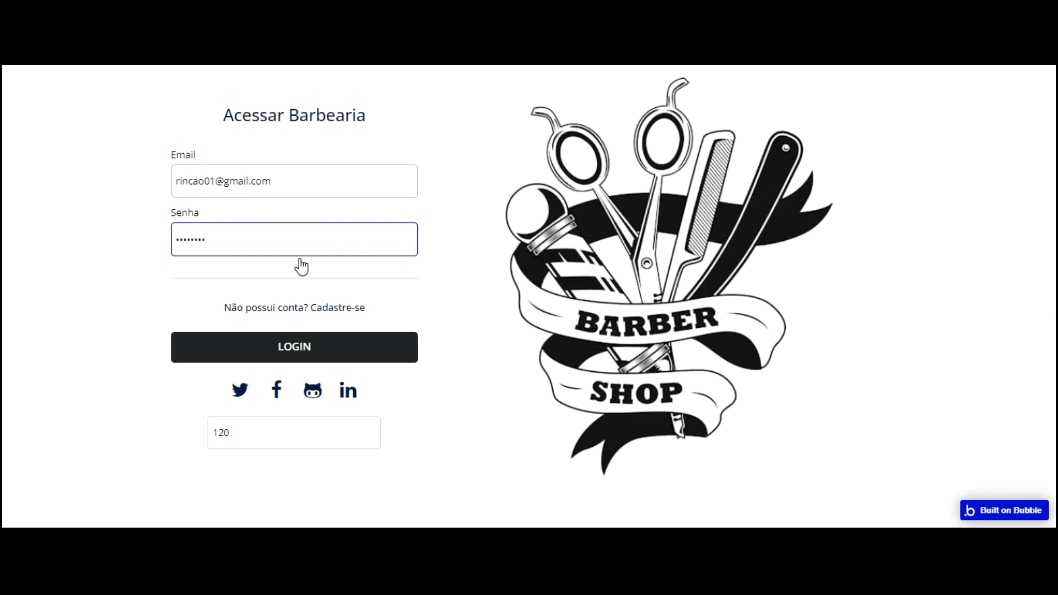
click(232, 435)
click(233, 349)
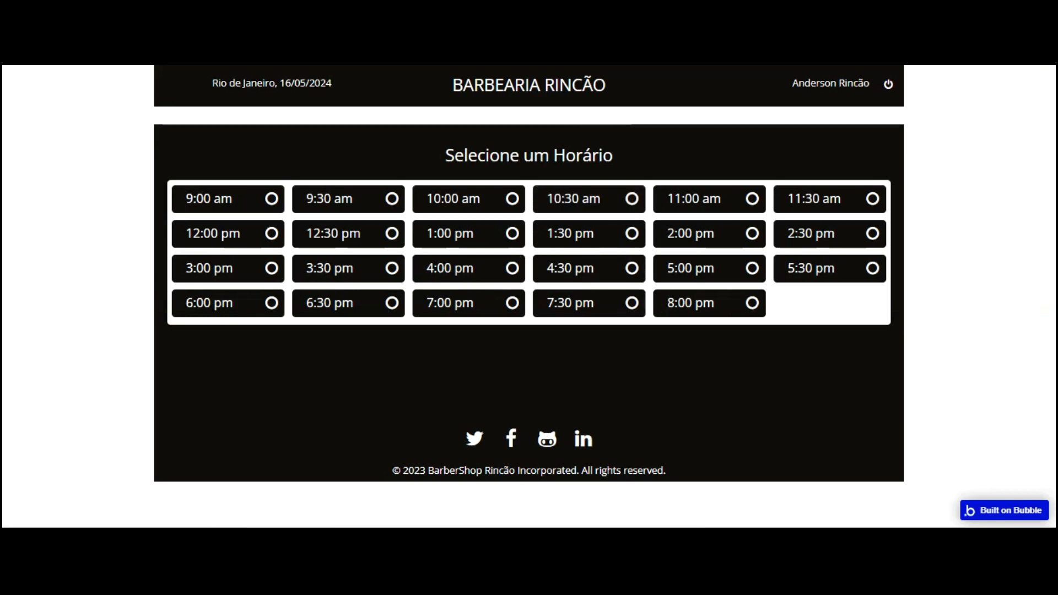
Start a run condition on the Do every 1 seconds event using index's Carregamento bar
key(ctrl+Tab)
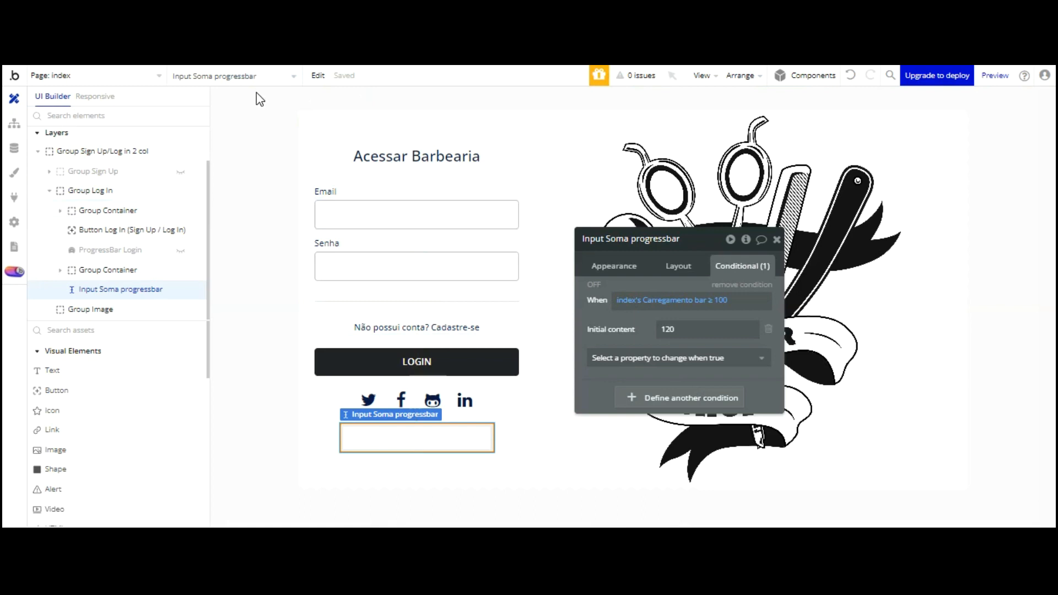
click(14, 123)
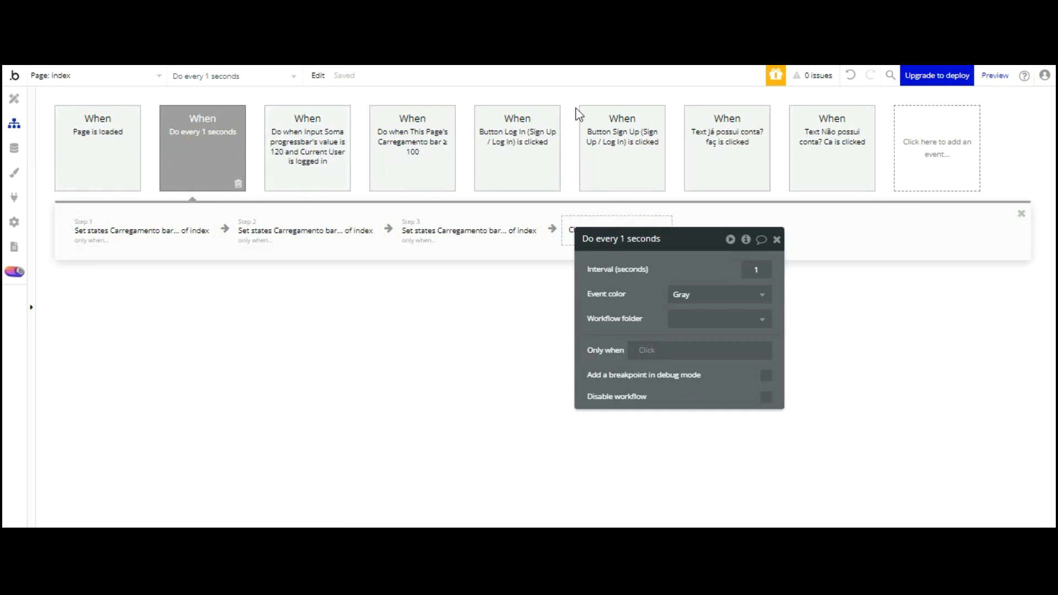
click(655, 349)
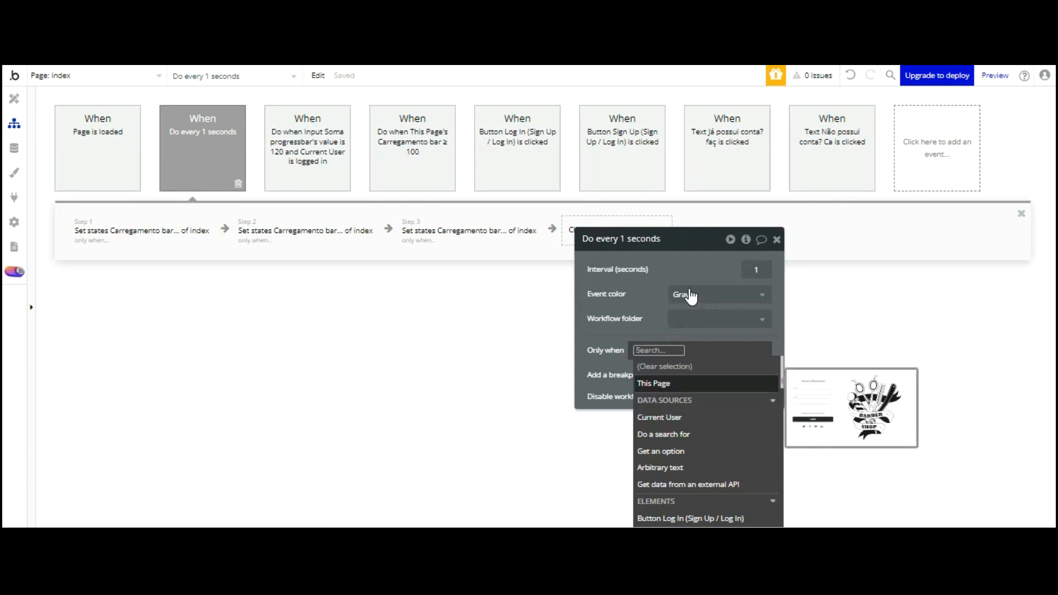
scroll(725, 338, down, 10)
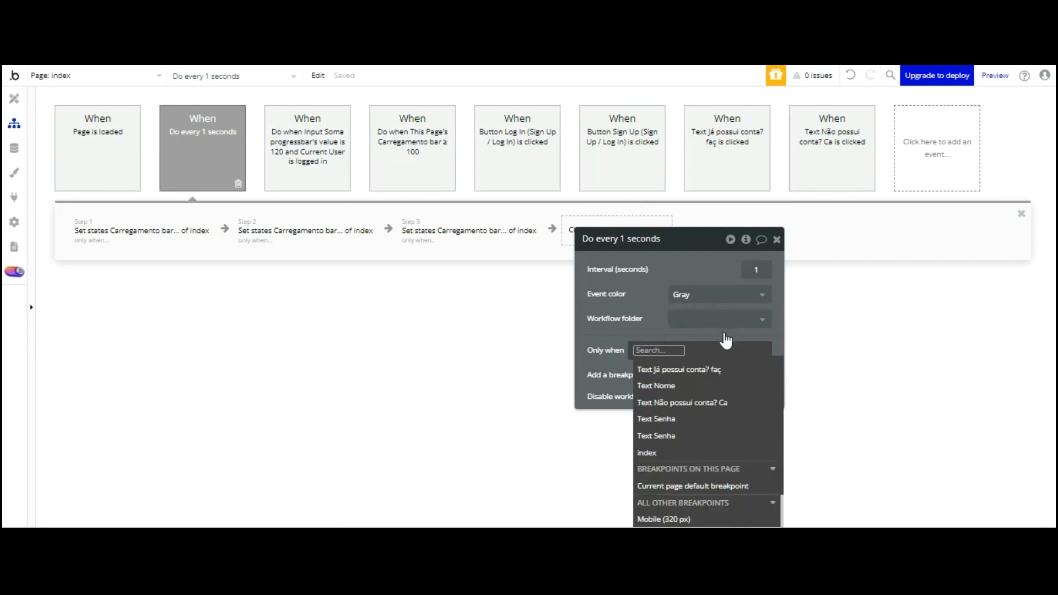
scroll(726, 338, down, 2)
click(689, 365)
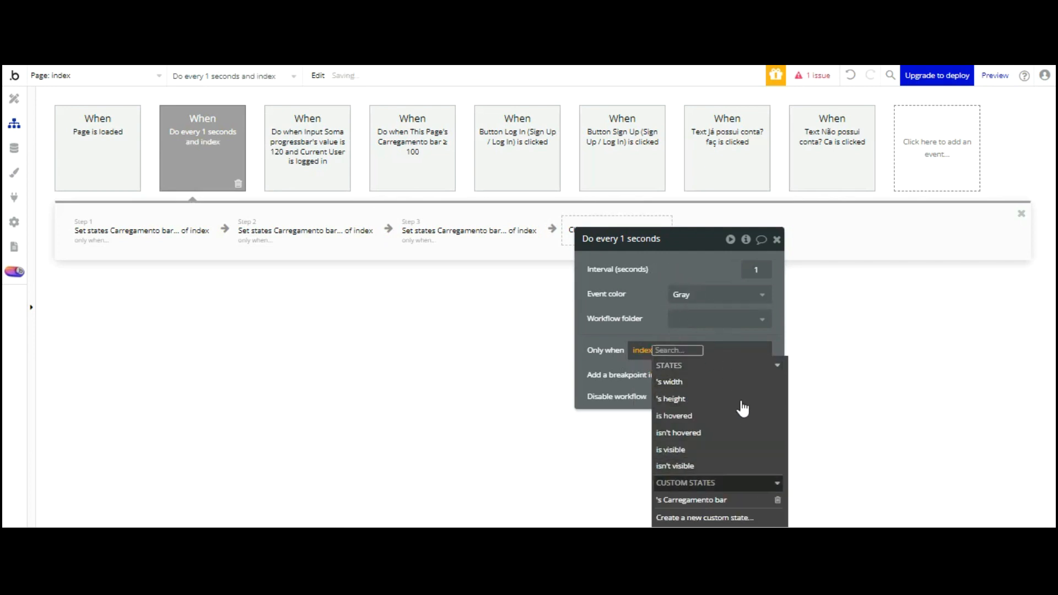
click(735, 499)
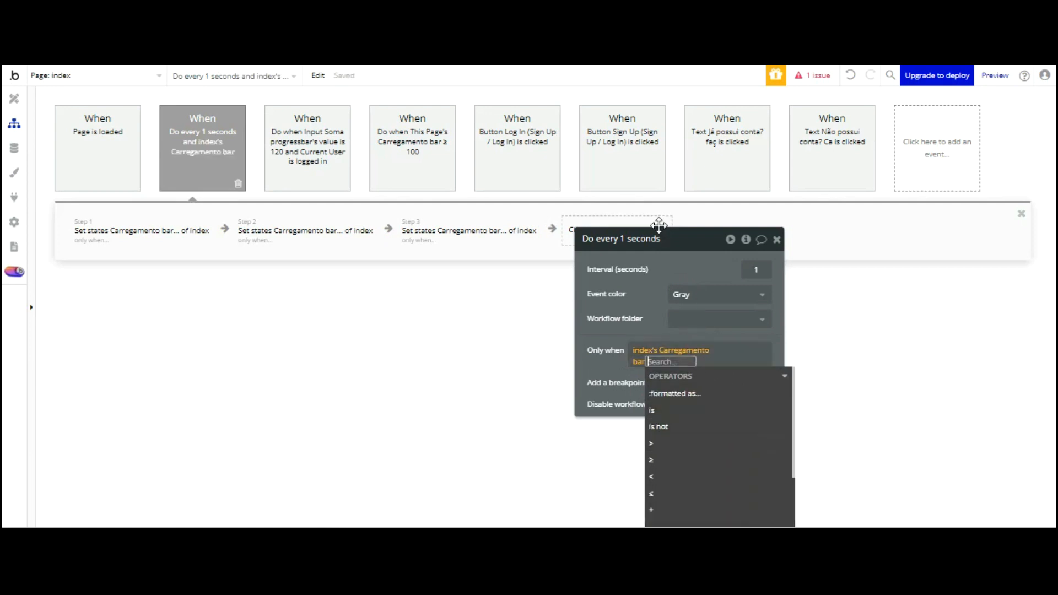
Finish the condition as 'Carregamento bar is not empty' and refresh the app preview
drag(658, 226, 614, 66)
scroll(672, 252, down, 4)
scroll(667, 271, down, 2)
click(648, 379)
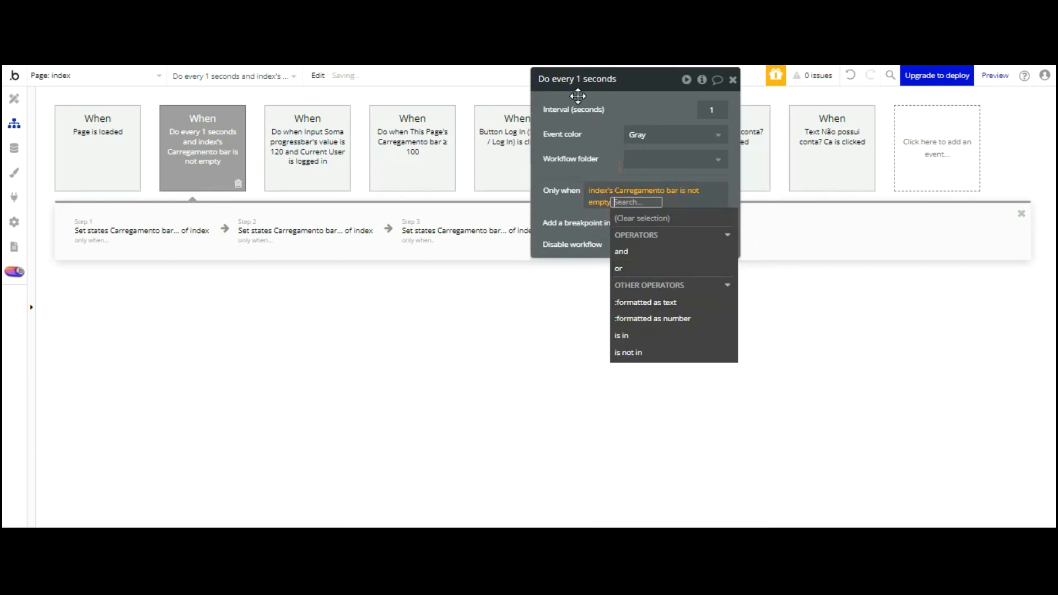
click(560, 126)
click(469, 33)
click(313, 77)
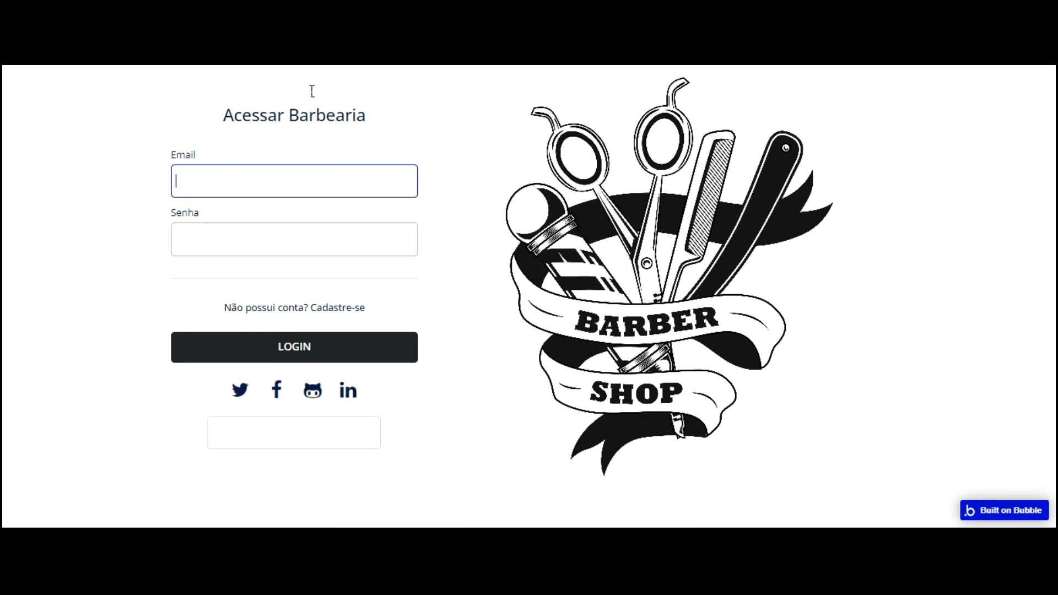
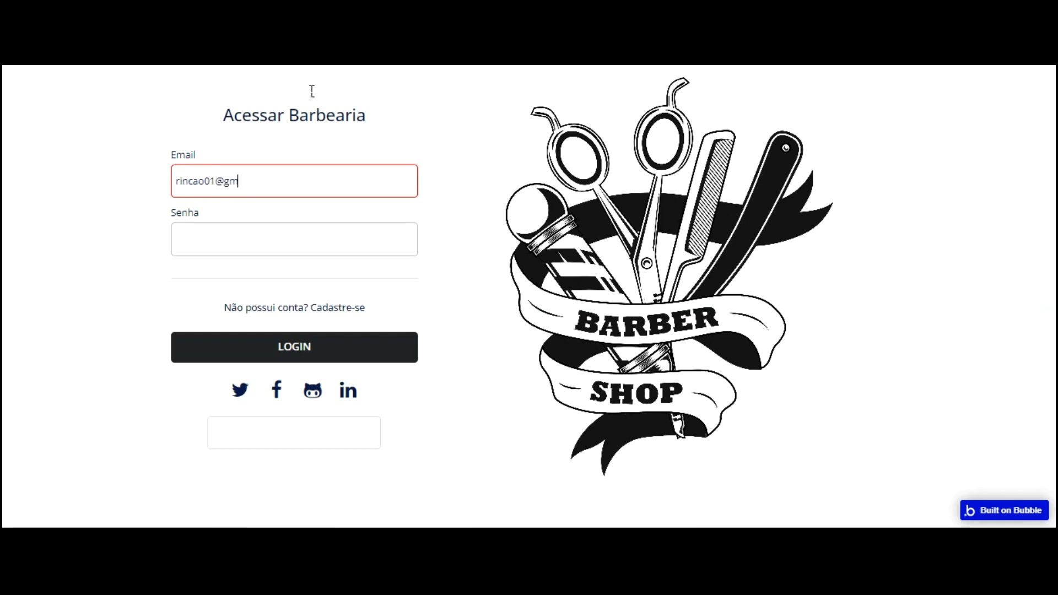
Log in again with the account's email and password to reach Selecione um Horário
key(Tab)
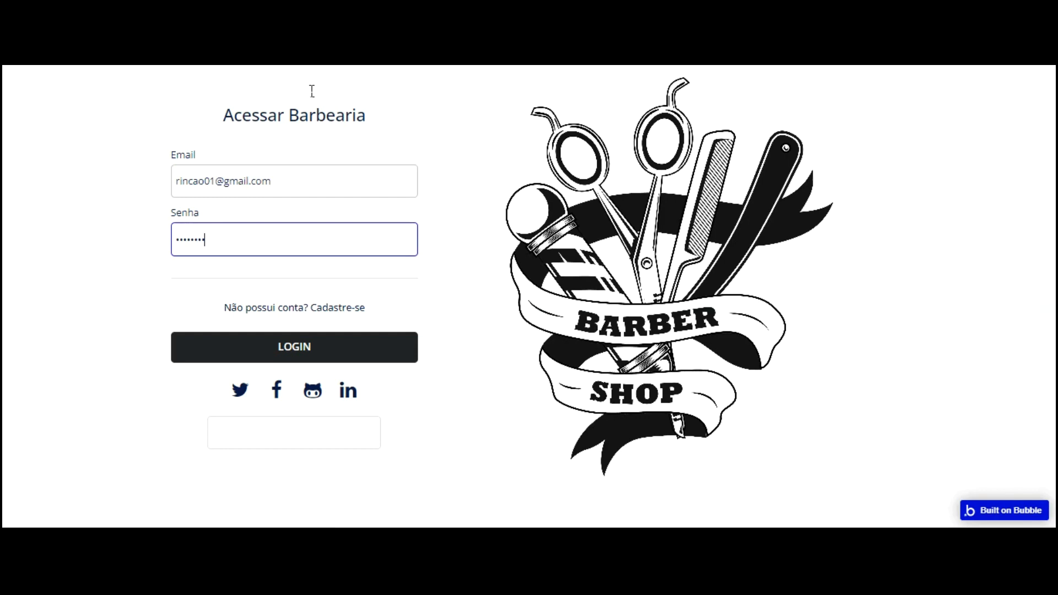
click(329, 345)
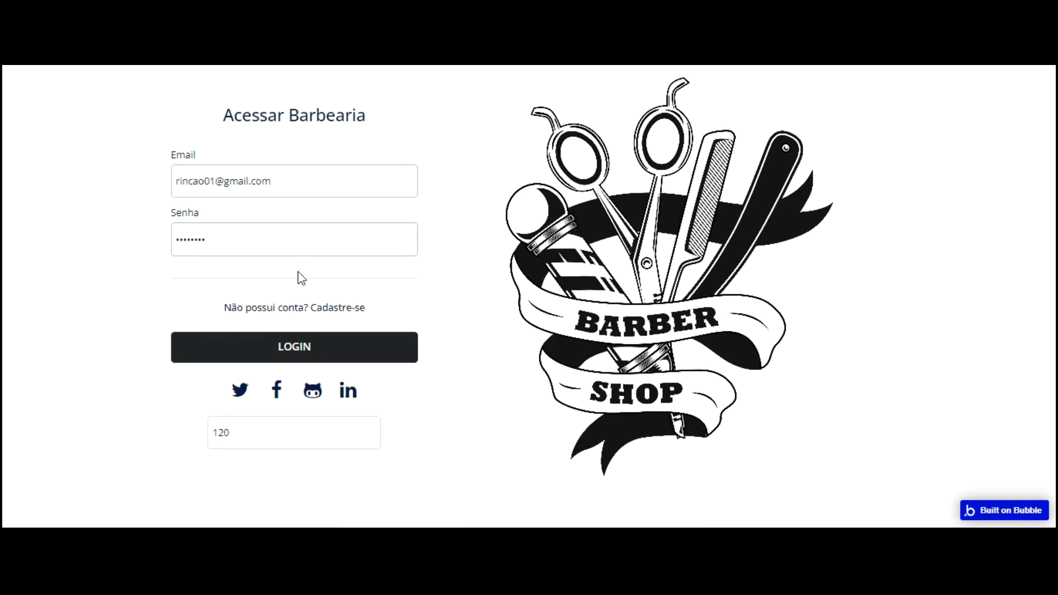
click(248, 336)
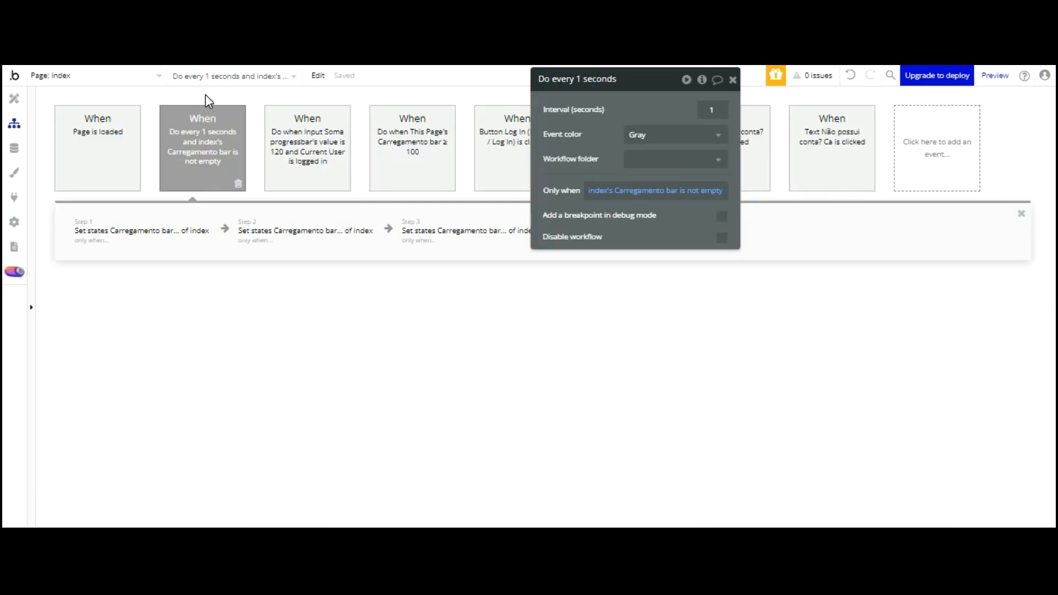
Change the second loading step's value to Carregamento bar + 20
click(284, 226)
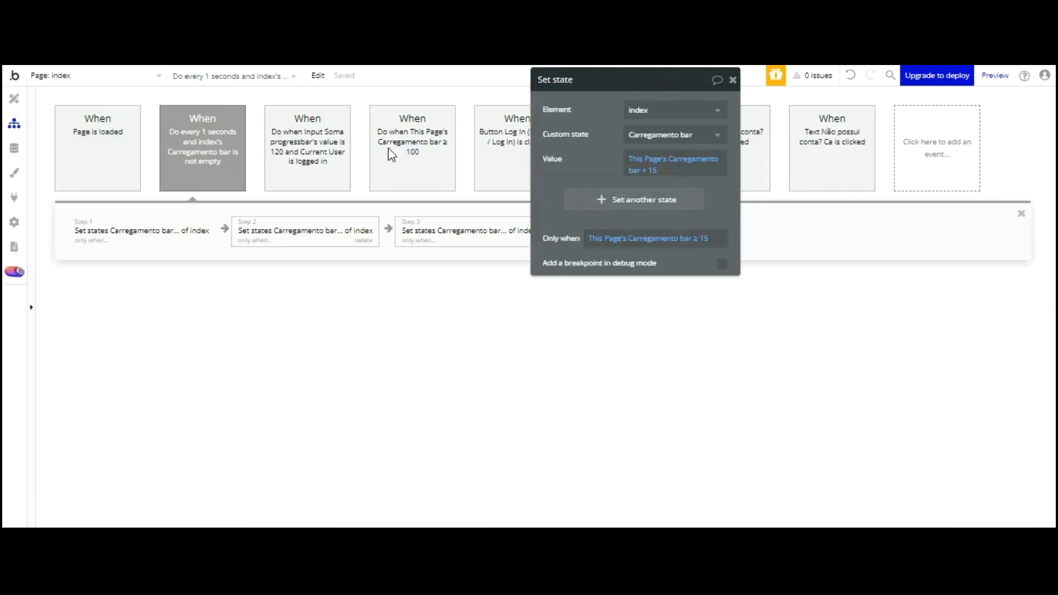
click(205, 235)
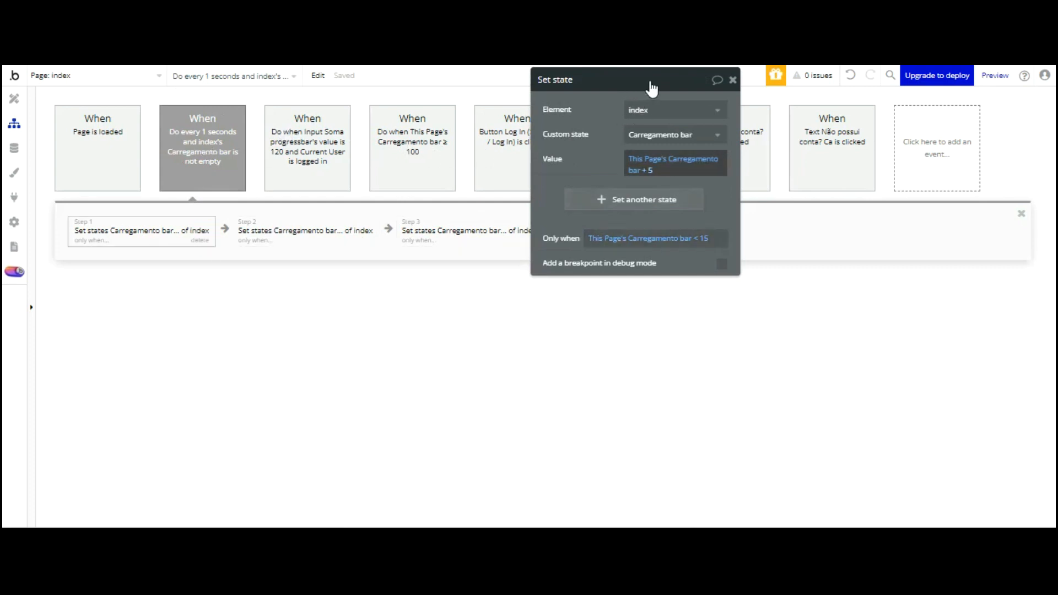
click(342, 236)
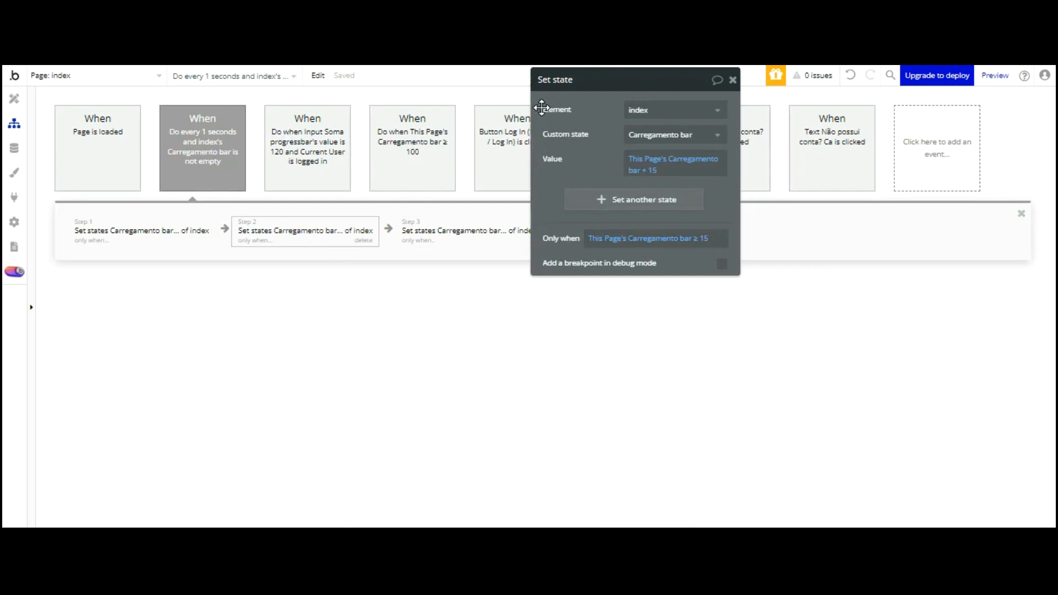
click(443, 234)
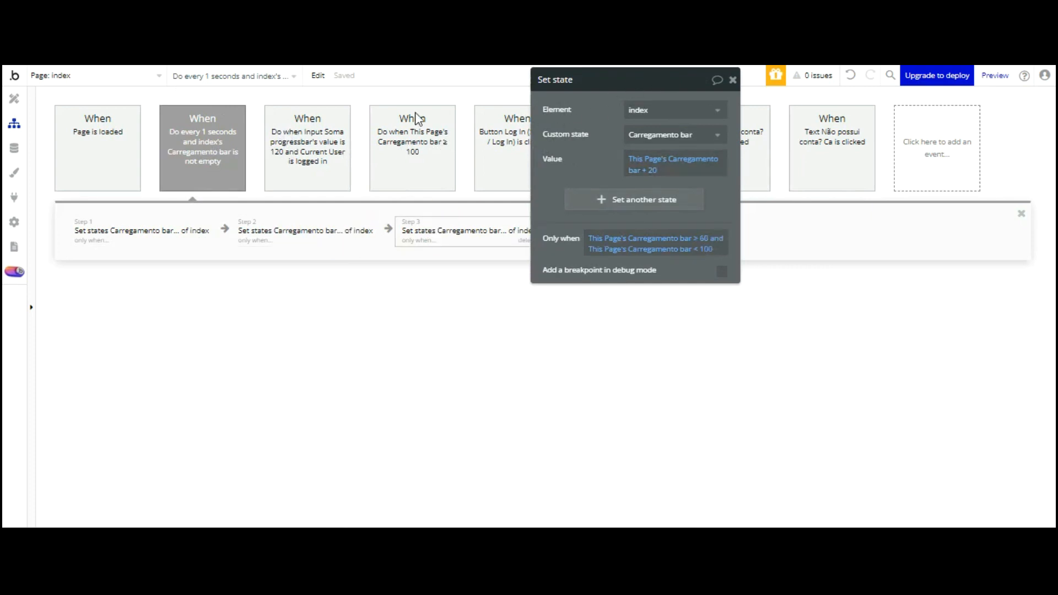
click(341, 230)
click(653, 170)
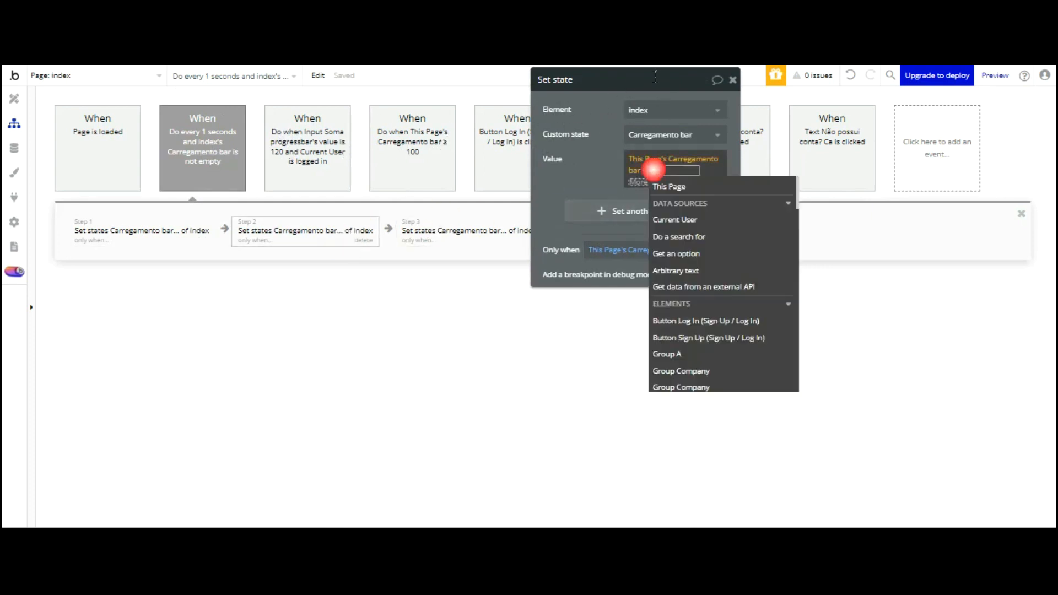
text(20)
key(Return)
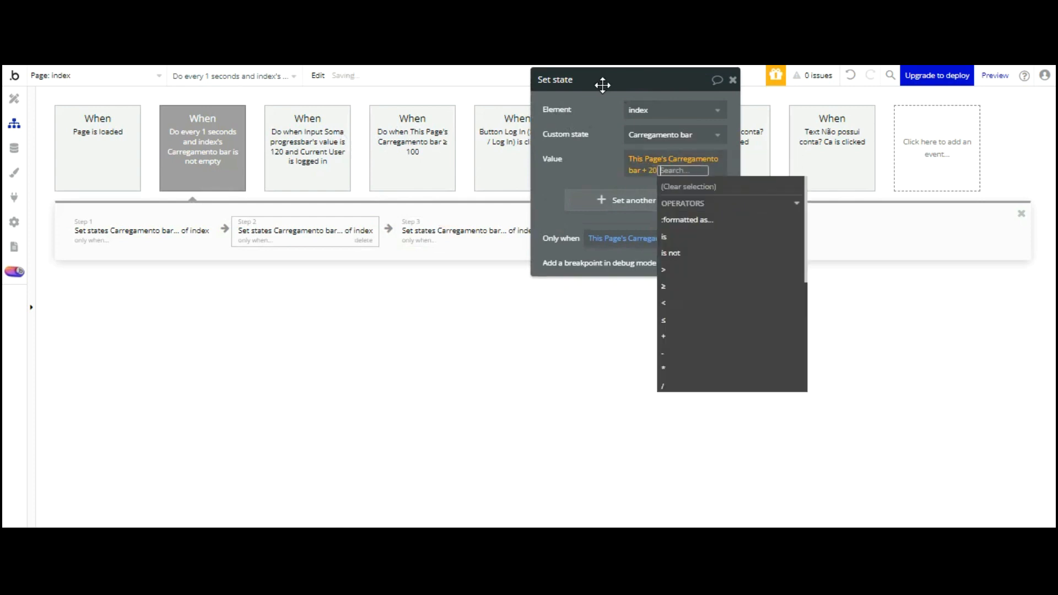
click(569, 175)
Change the third loading step's value to Carregamento bar + 25
click(488, 218)
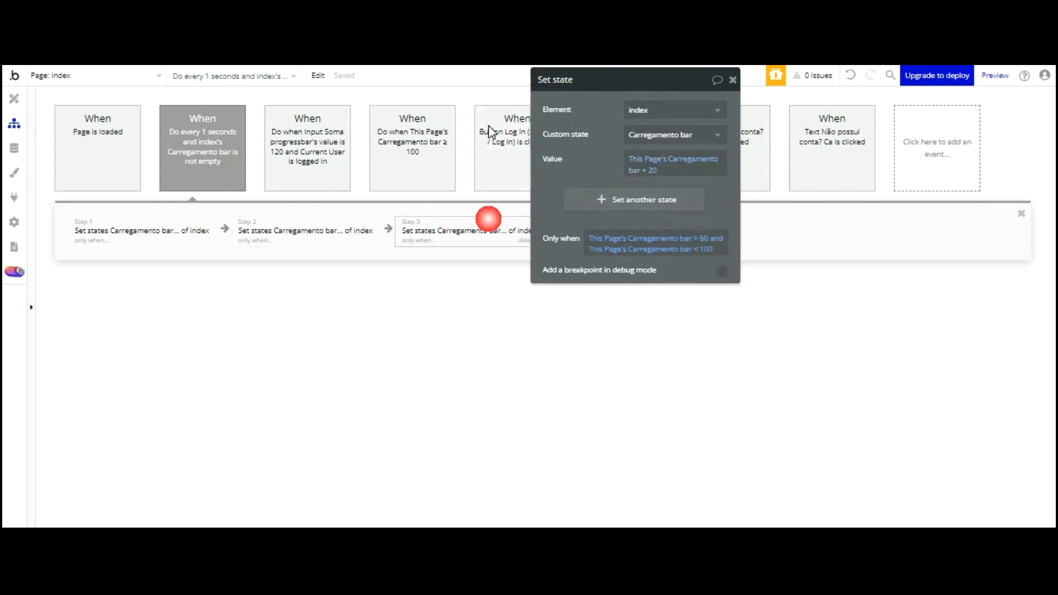
click(653, 170)
text(25)
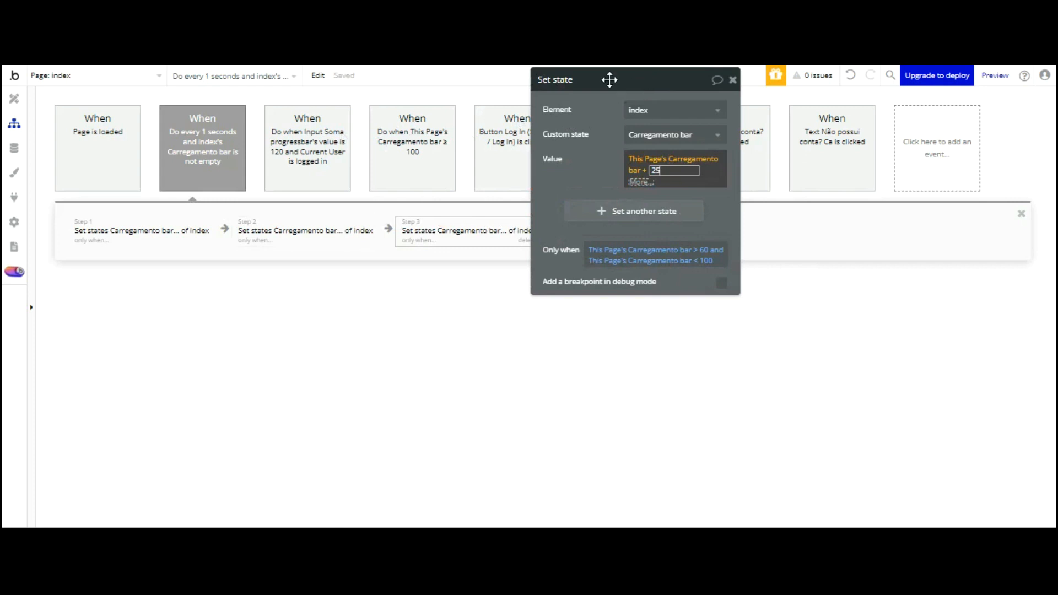
click(586, 173)
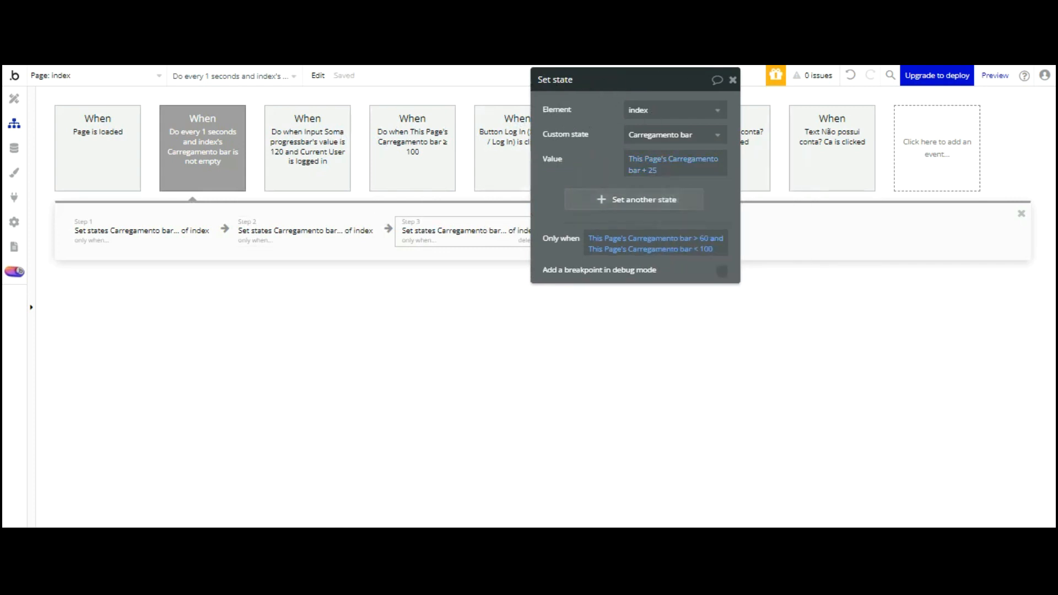
key(ctrl+Tab)
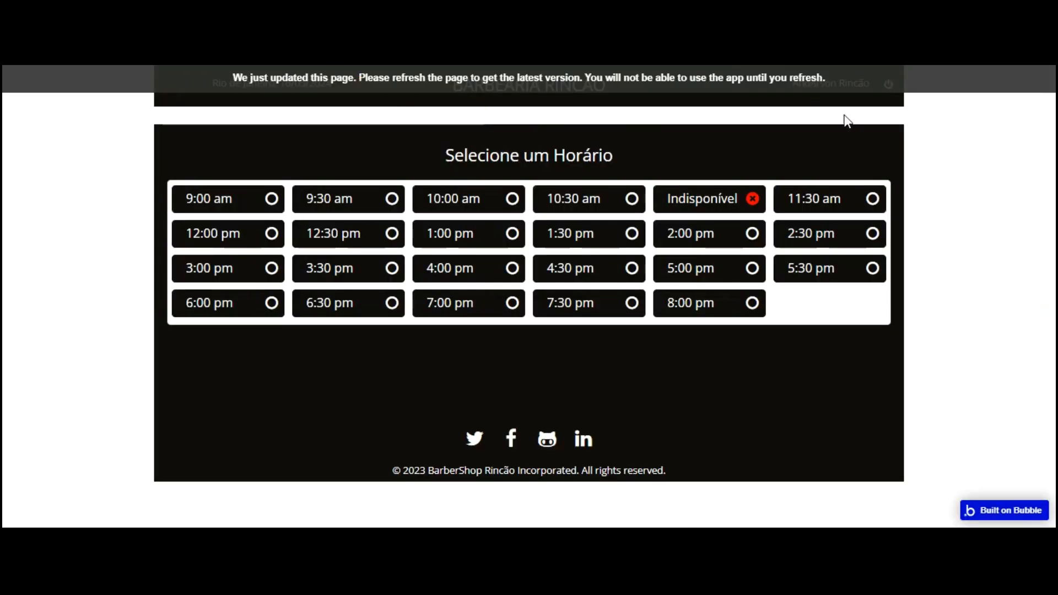
Reload the preview twice until the logged-out Acessar Barbearia login page appears
key(F5)
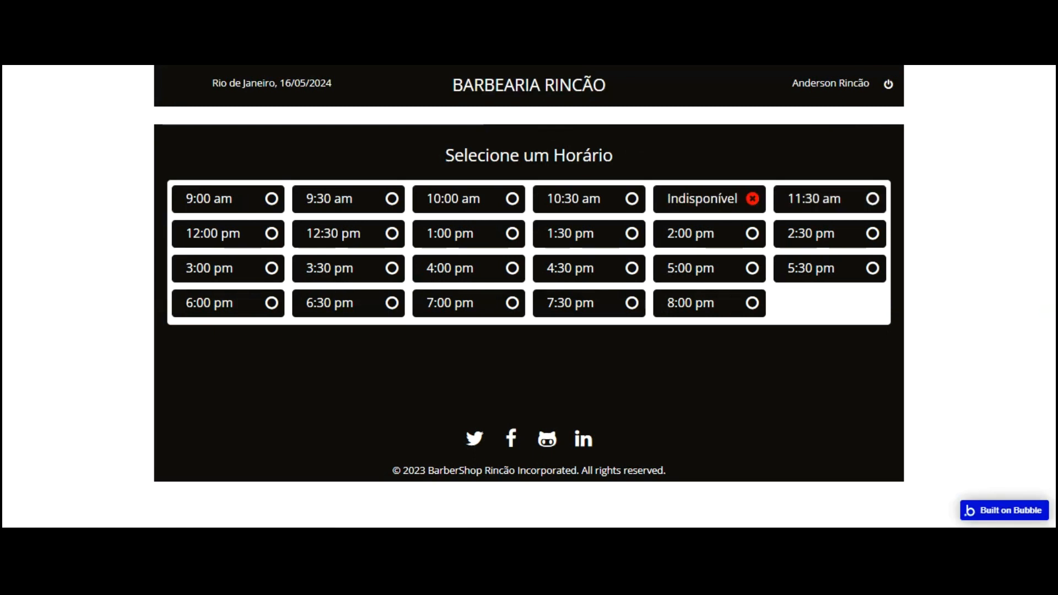
key(F5)
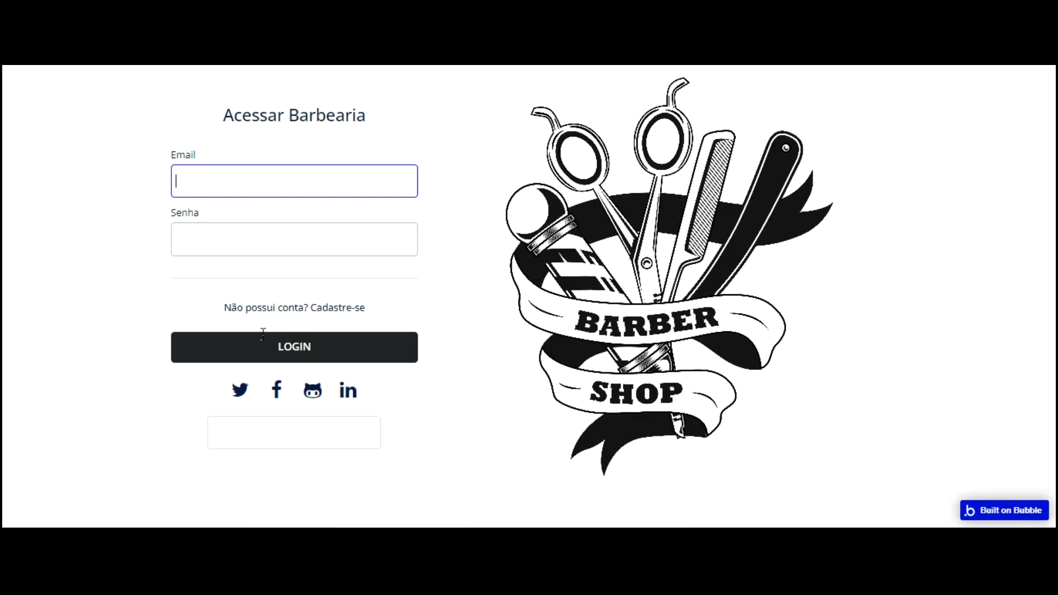
Tick 'This input is disabled' in Input Soma progressbar's Appearance settings
key(ctrl+shift+Tab)
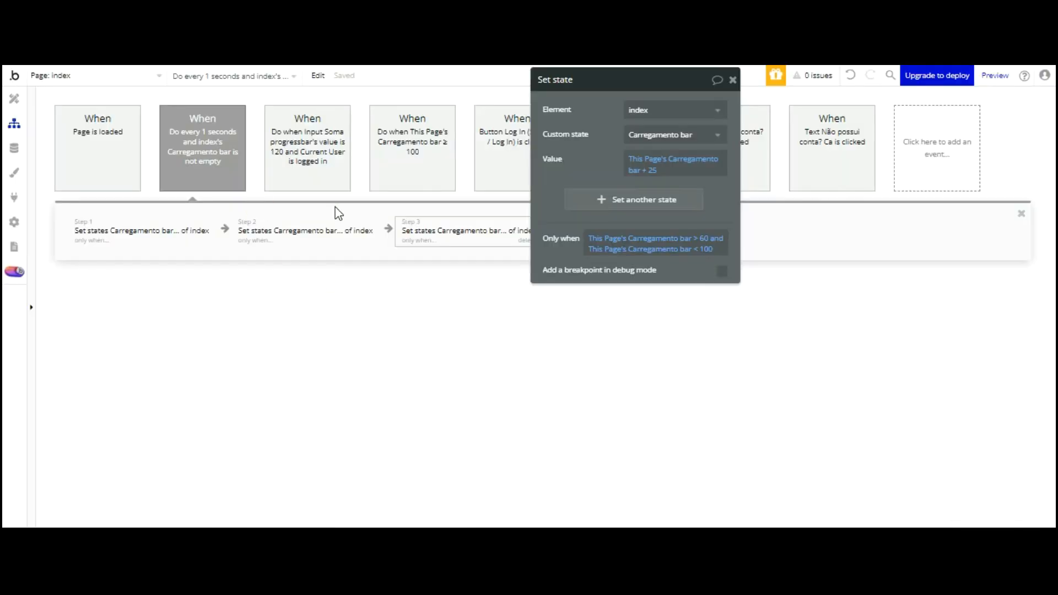
click(22, 99)
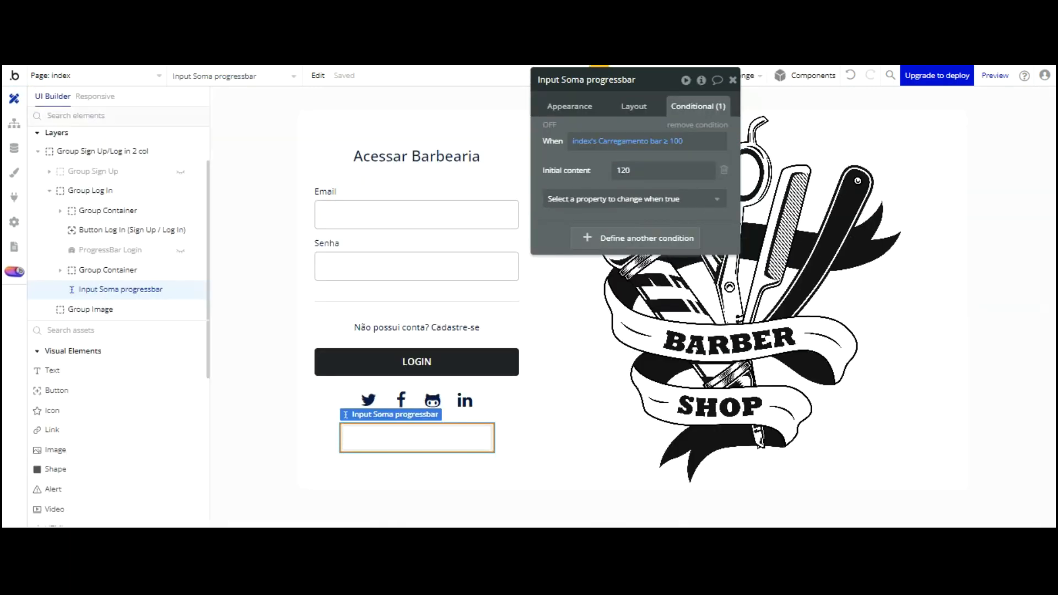
click(569, 294)
click(634, 106)
click(569, 105)
click(630, 106)
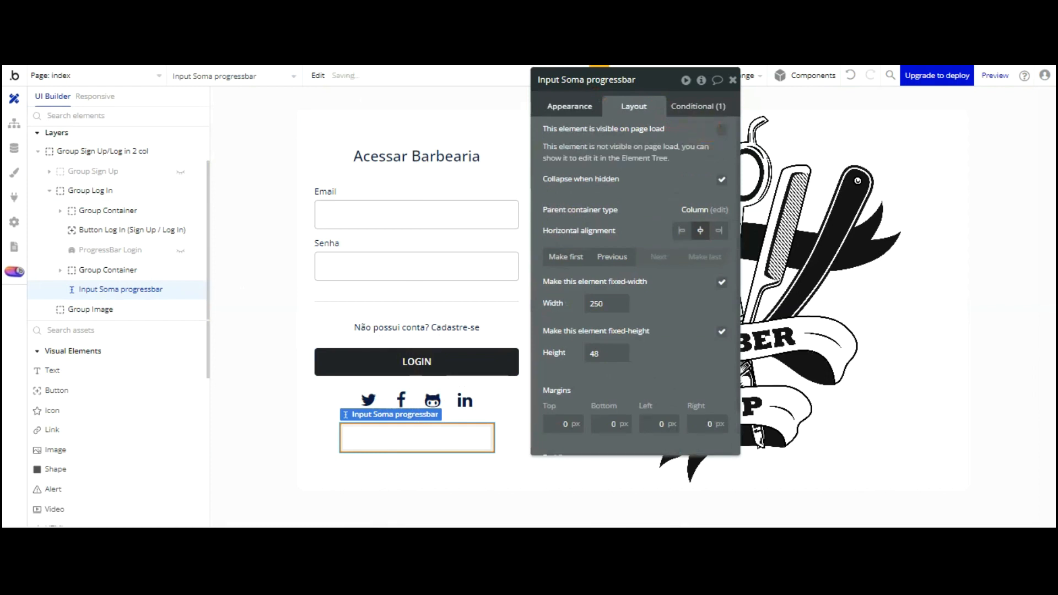
click(569, 106)
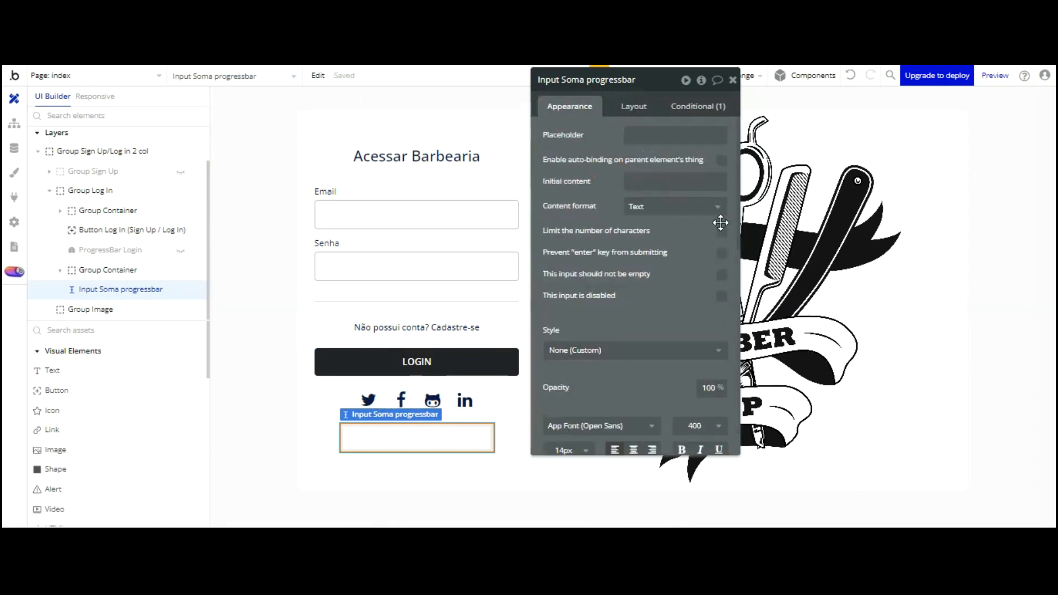
click(723, 297)
key(ctrl+Tab)
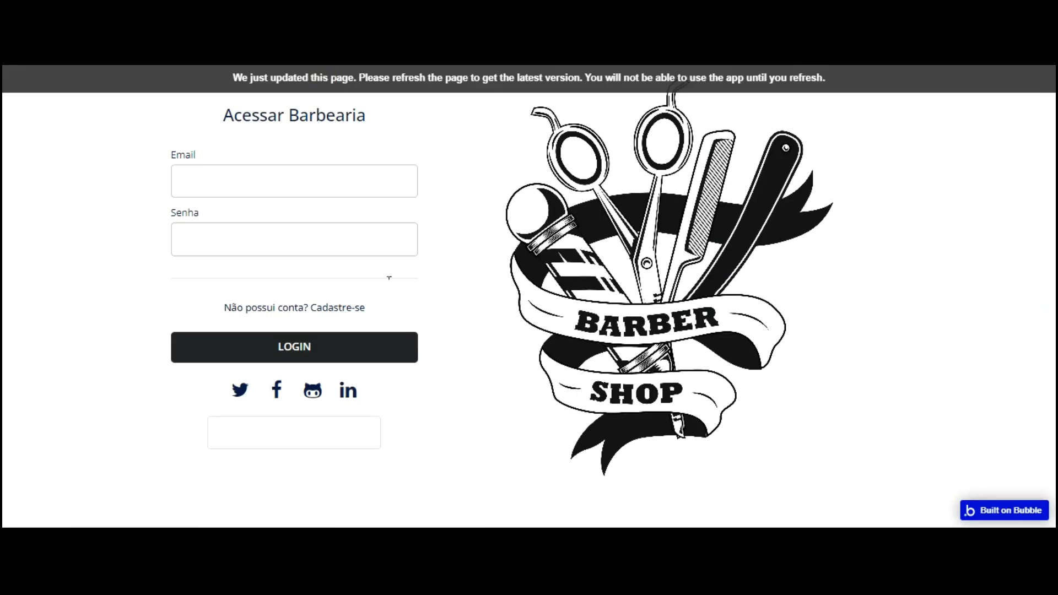
Reload the login preview so the extra input disappears, then go back to the editor
key(F5)
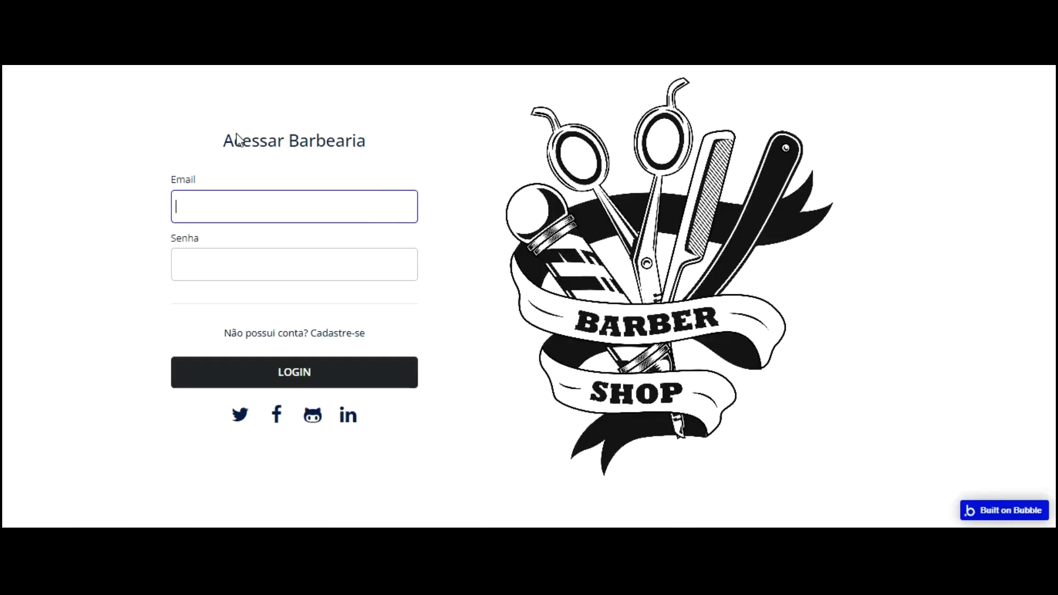
key(ctrl+Tab)
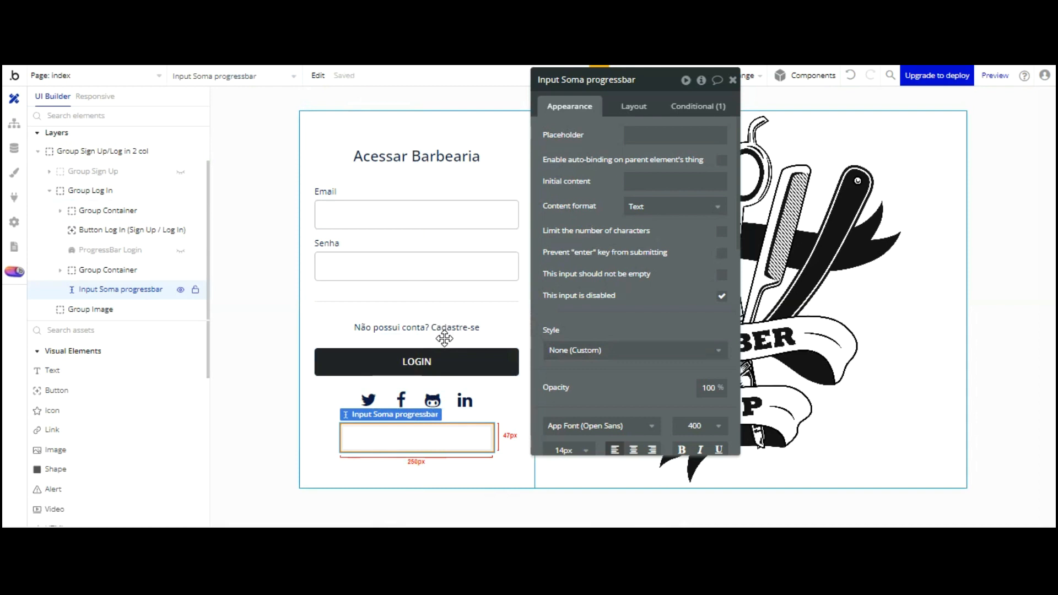
Reveal and select ProgressBar Login and show its Conditions panel
click(181, 250)
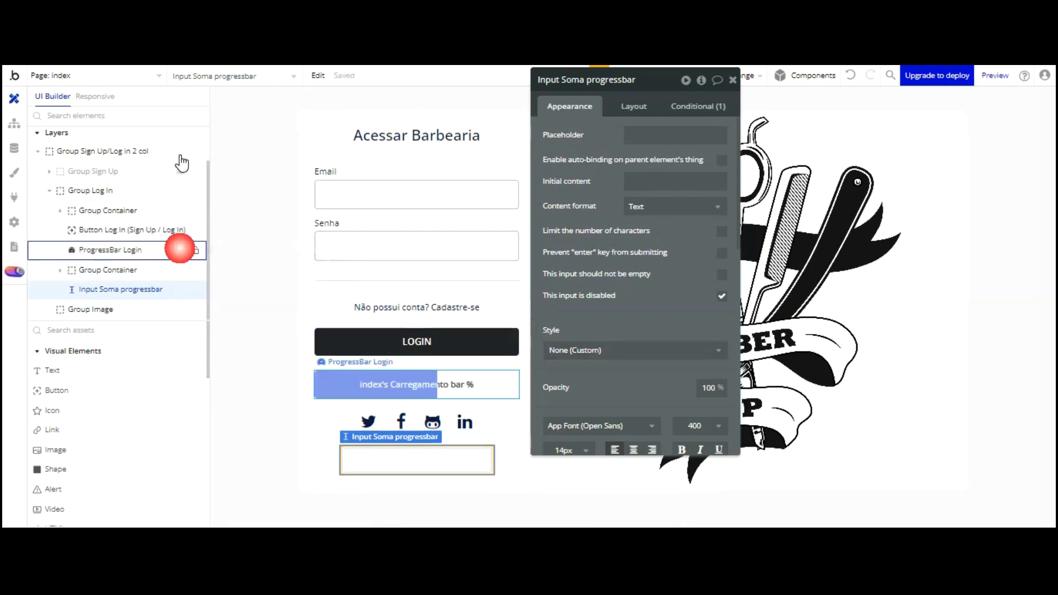
click(441, 384)
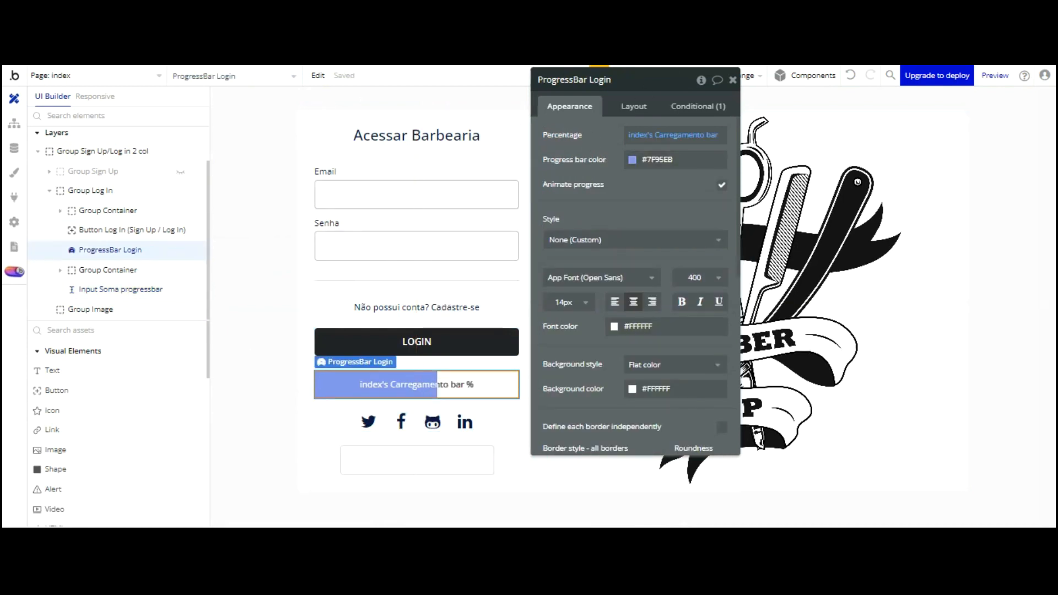
click(690, 106)
drag(573, 79, 780, 72)
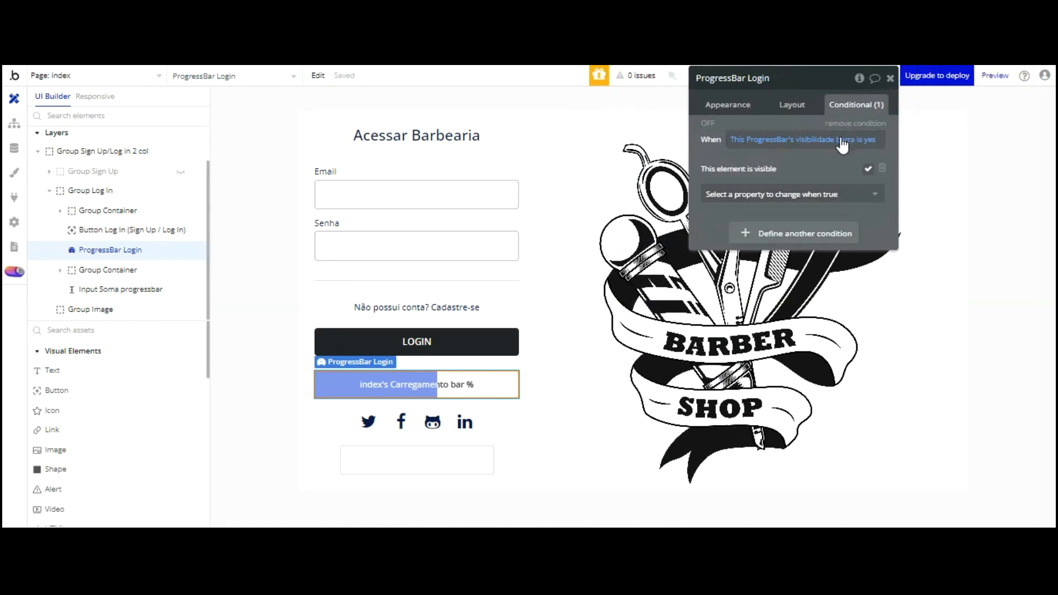
Add a second condition to the progress bar and begin building its When expression
click(816, 233)
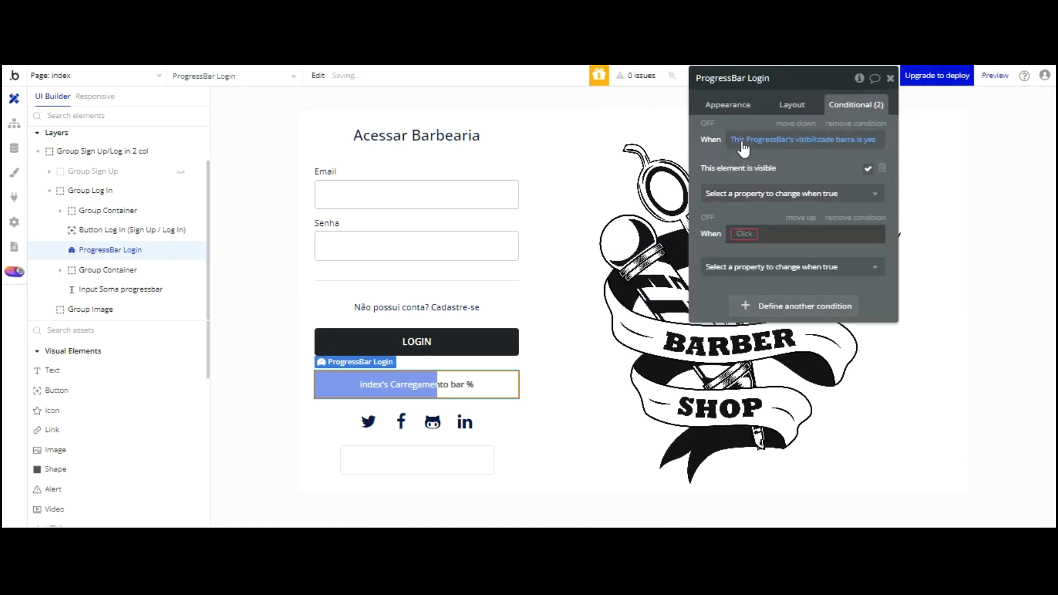
click(744, 234)
key(Down)
key(Down)
key(Down)
key(Down)
key(Down)
key(Down)
key(Up)
key(Up)
key(Up)
key(Up)
key(Up)
key(Up)
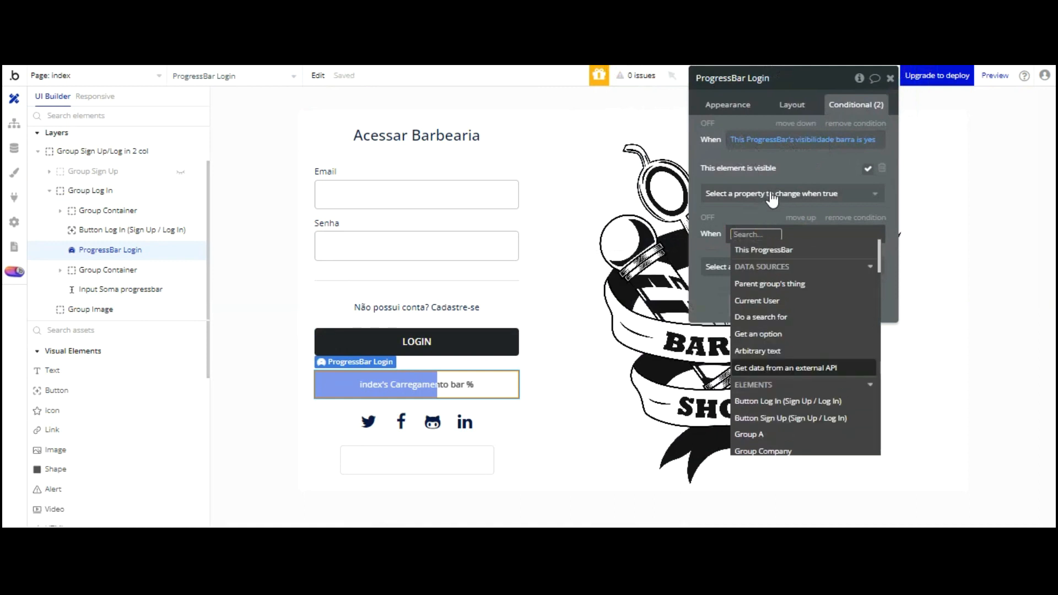
key(Return)
key(Down)
key(Down)
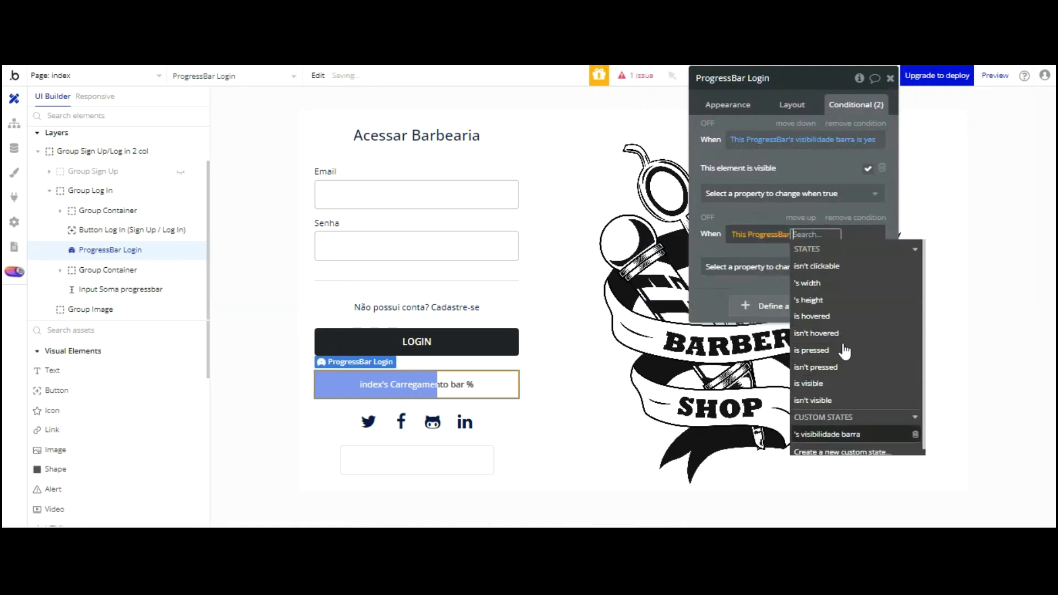
key(Return)
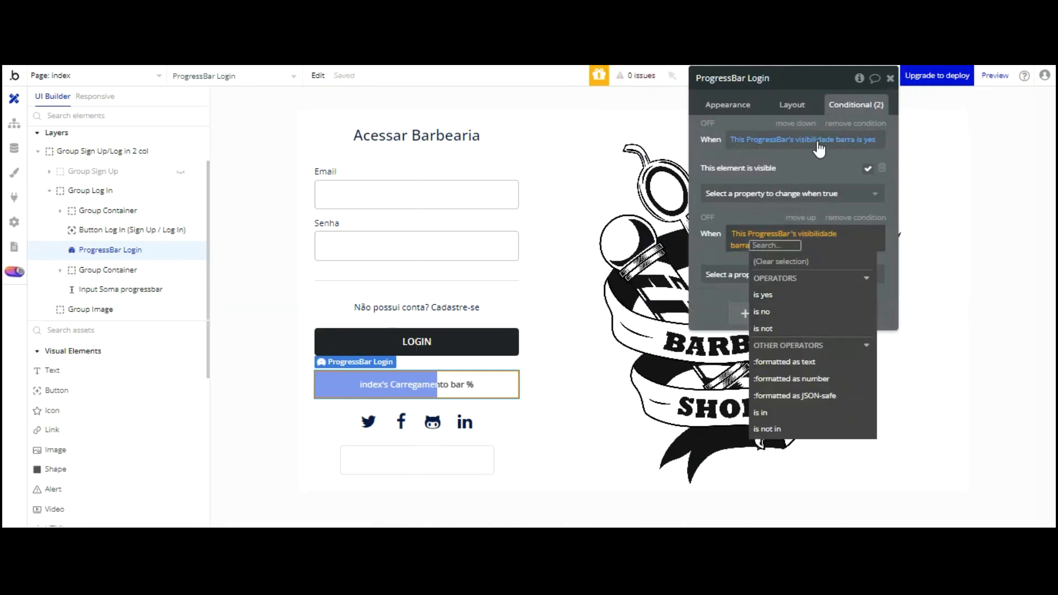
click(792, 234)
click(761, 233)
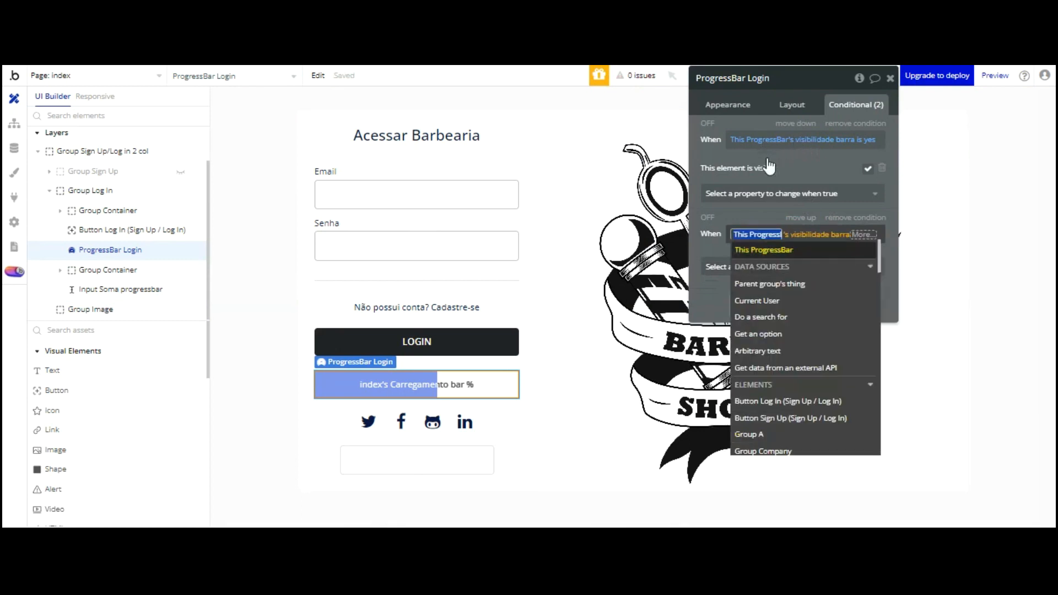
Set the new condition's When to index's Carregamento bar < 20
scroll(789, 308, down, 9)
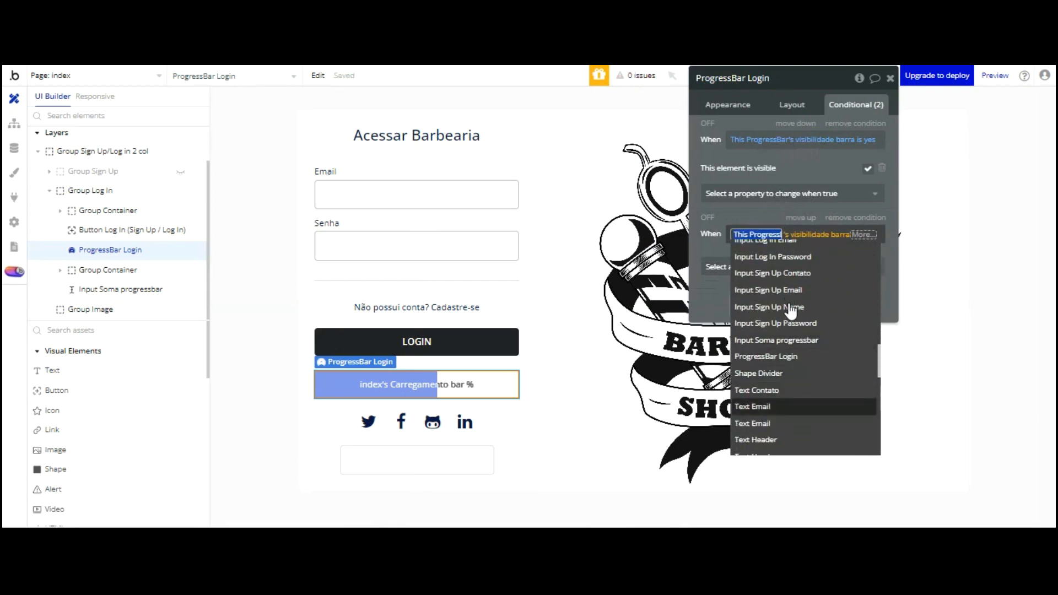
scroll(792, 391, down, 3)
click(761, 402)
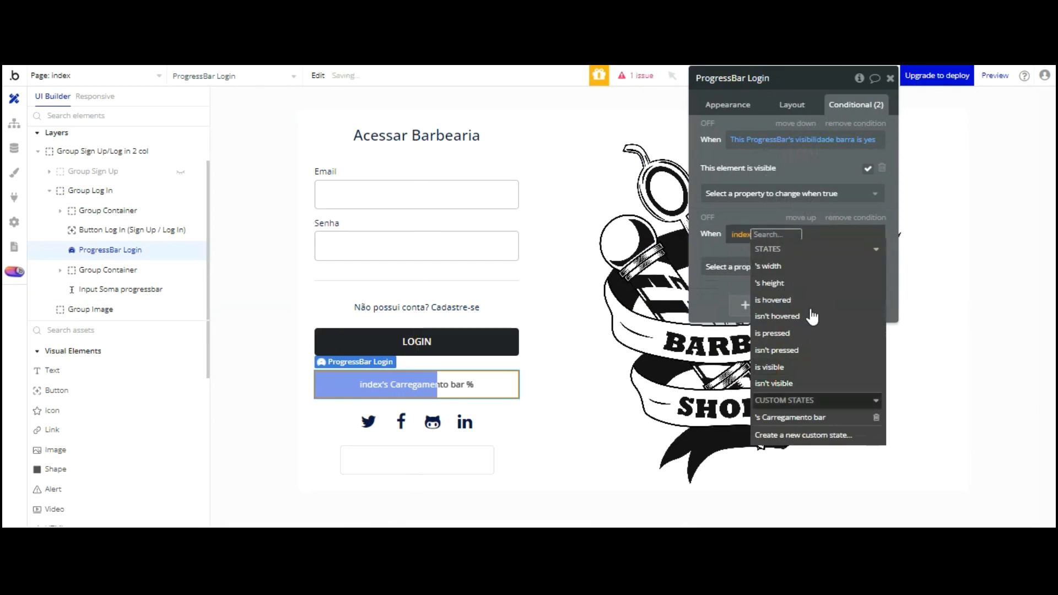
click(810, 418)
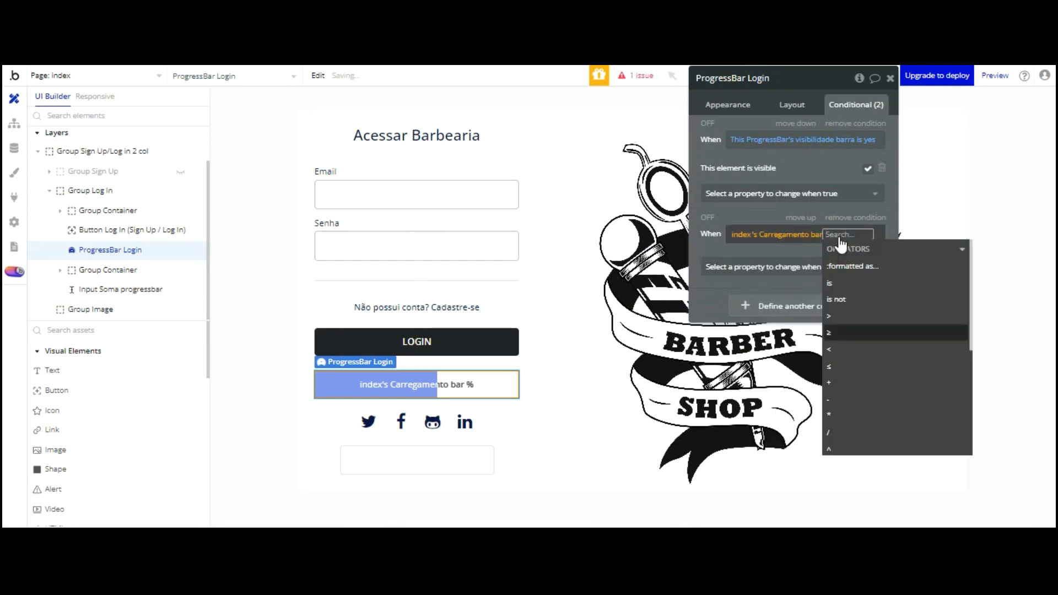
click(830, 349)
text(20)
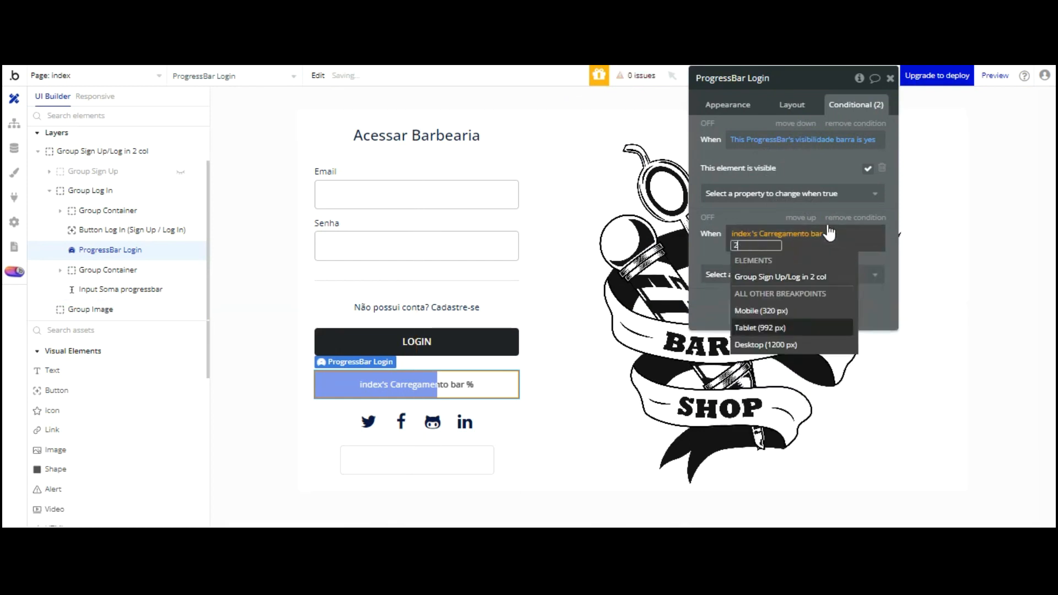
click(706, 241)
Make it set Progress bar color to Destructive (#FF0000), then copy the condition
click(732, 266)
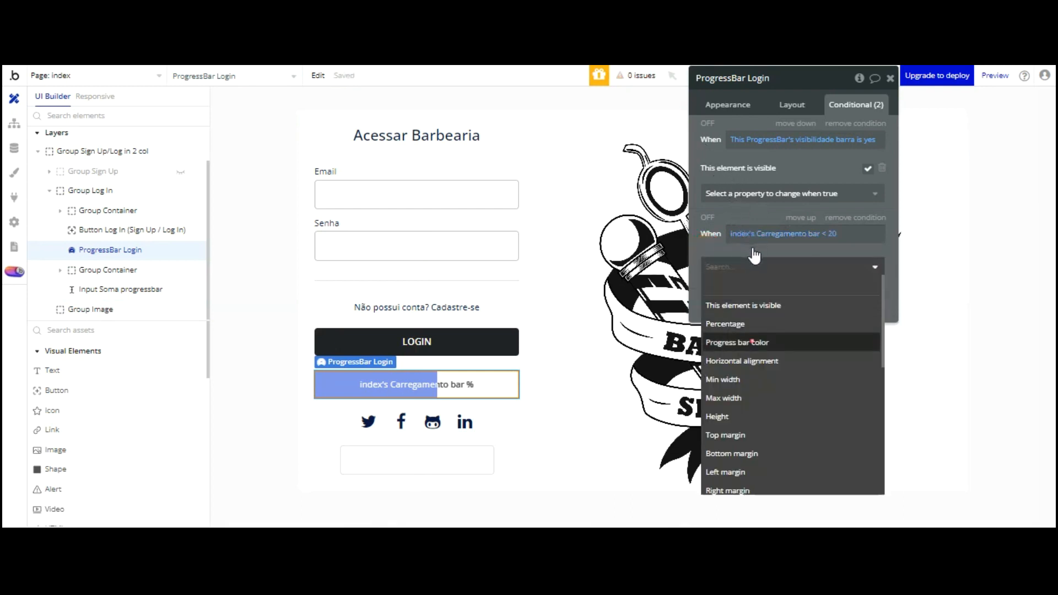
click(752, 341)
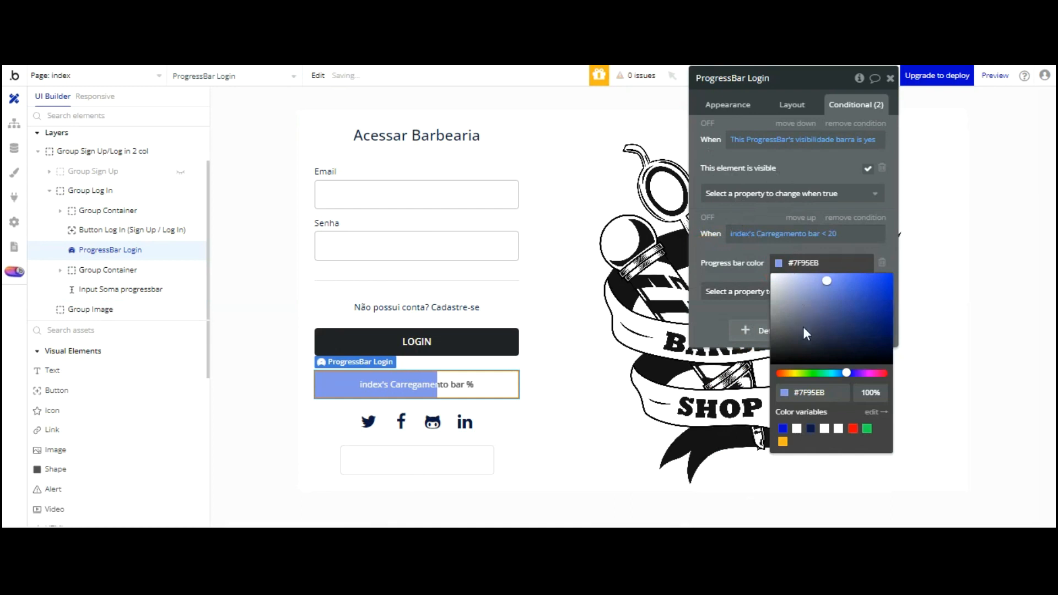
click(852, 428)
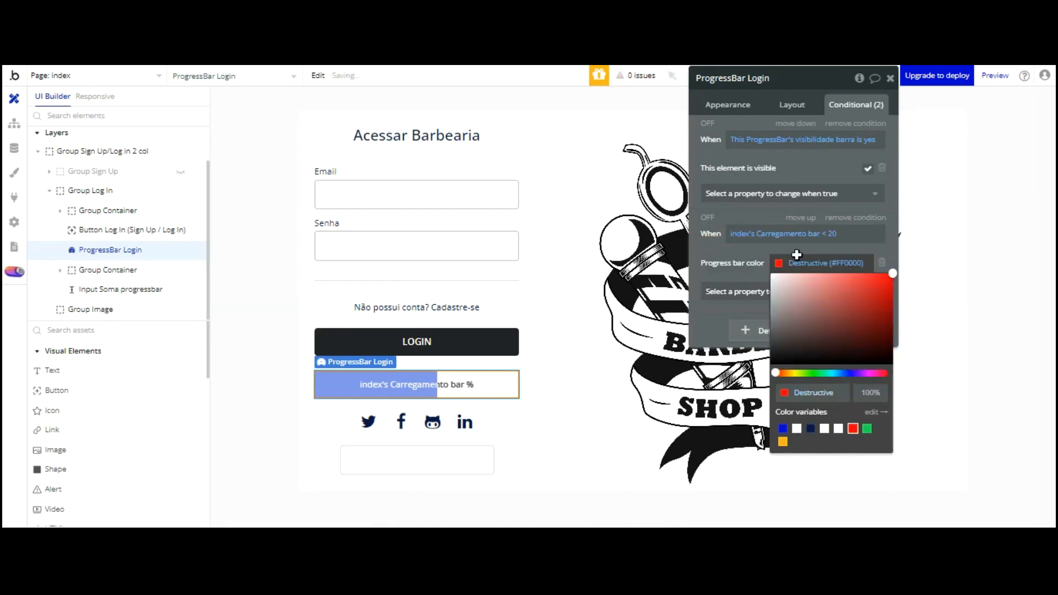
click(722, 162)
right_click(791, 266)
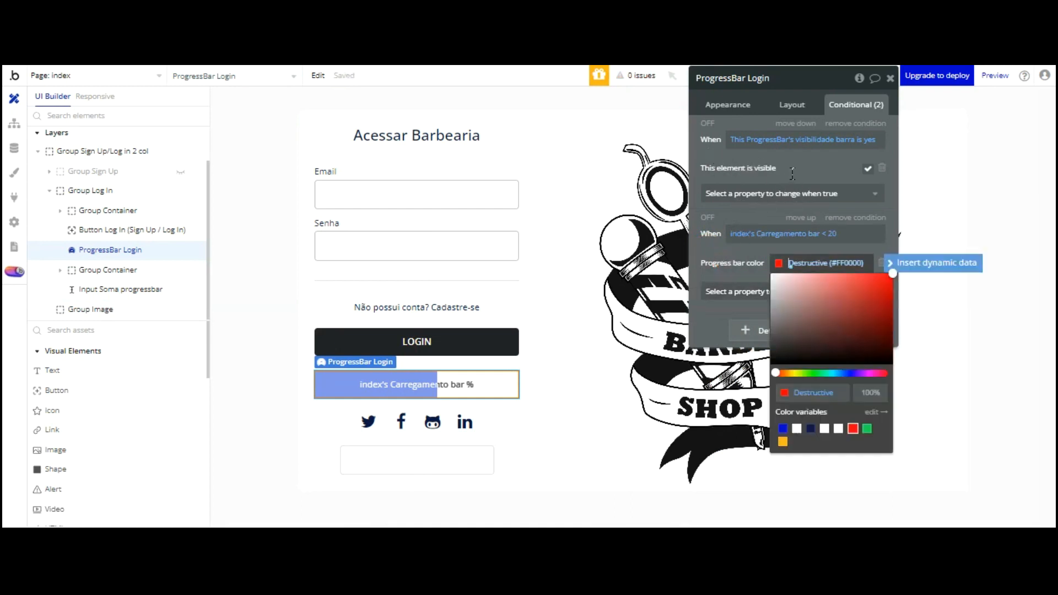
click(857, 232)
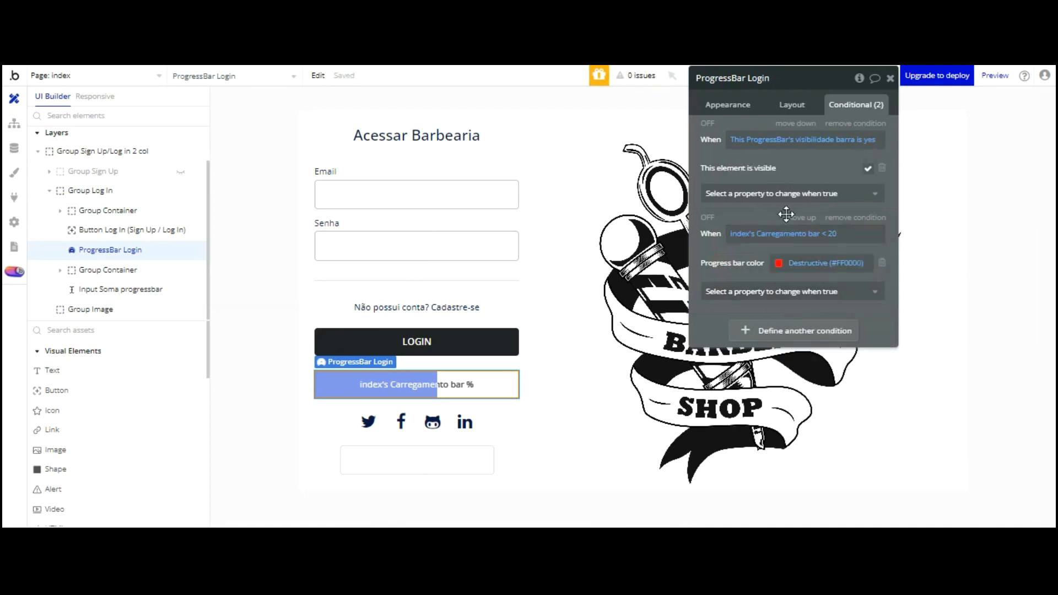
right_click(782, 321)
Paste the red condition and change it to Carregamento bar > 20 and < 40
click(852, 288)
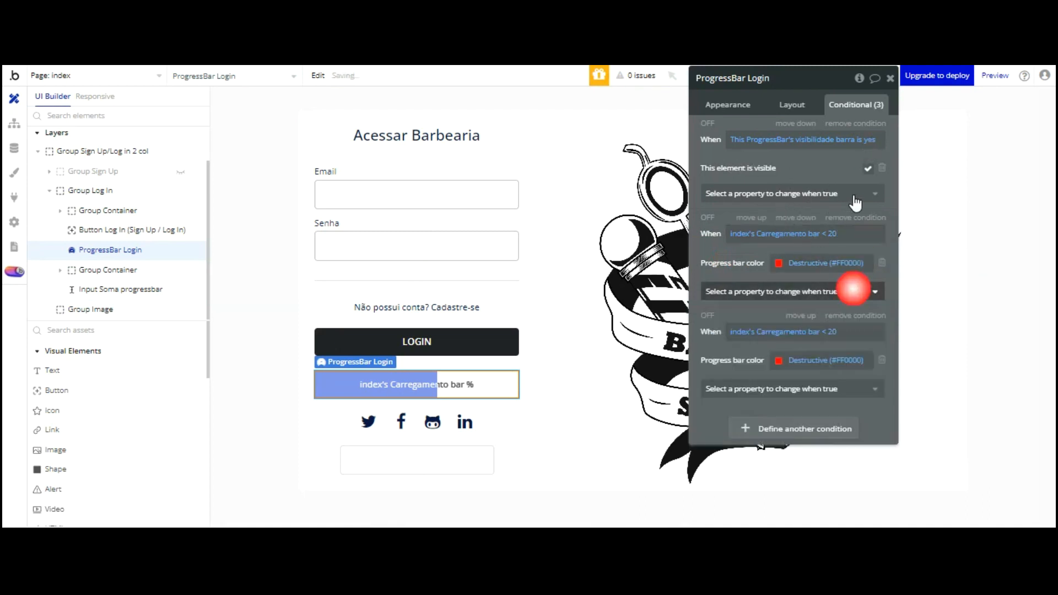
click(825, 331)
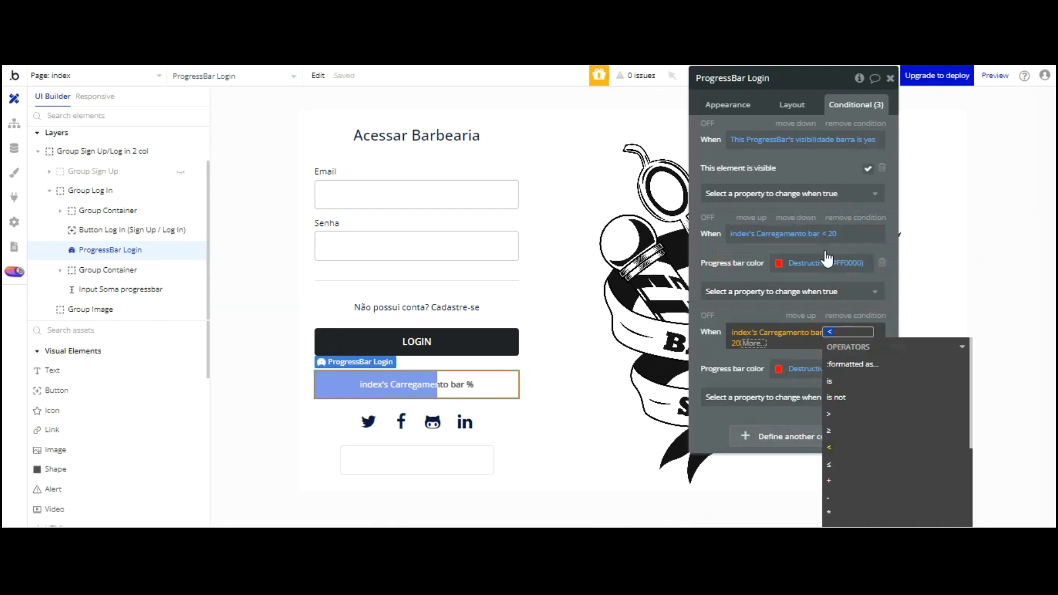
click(832, 428)
click(758, 393)
scroll(810, 381, down, 10)
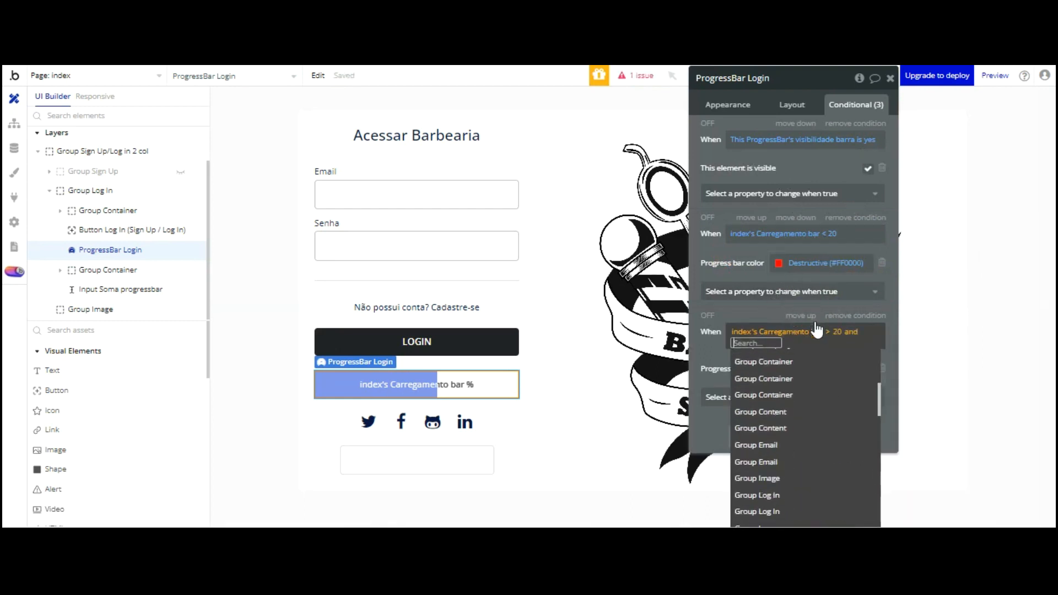
scroll(813, 380, down, 3)
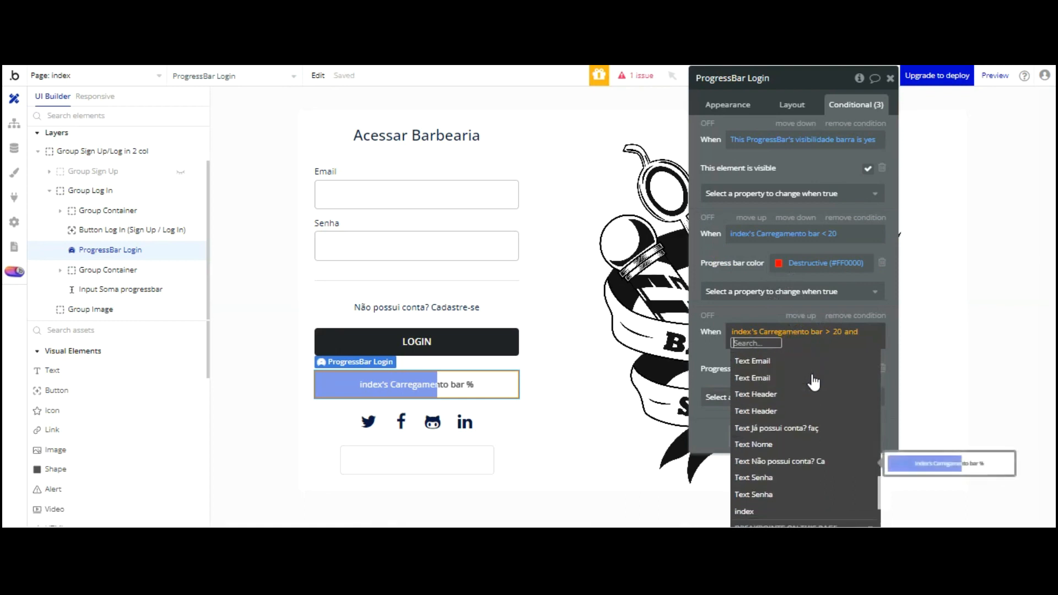
click(771, 507)
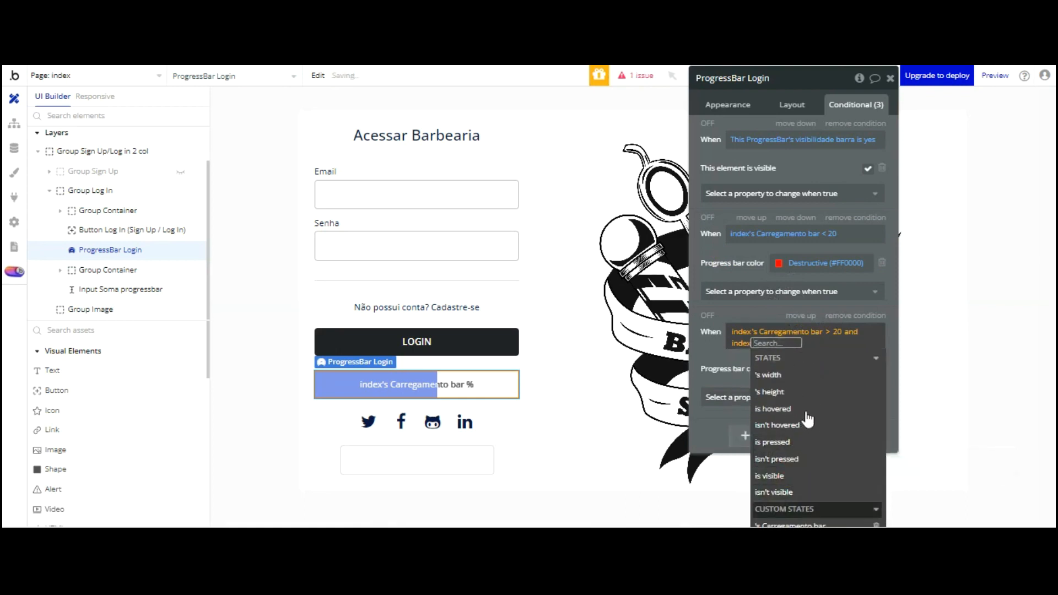
click(806, 525)
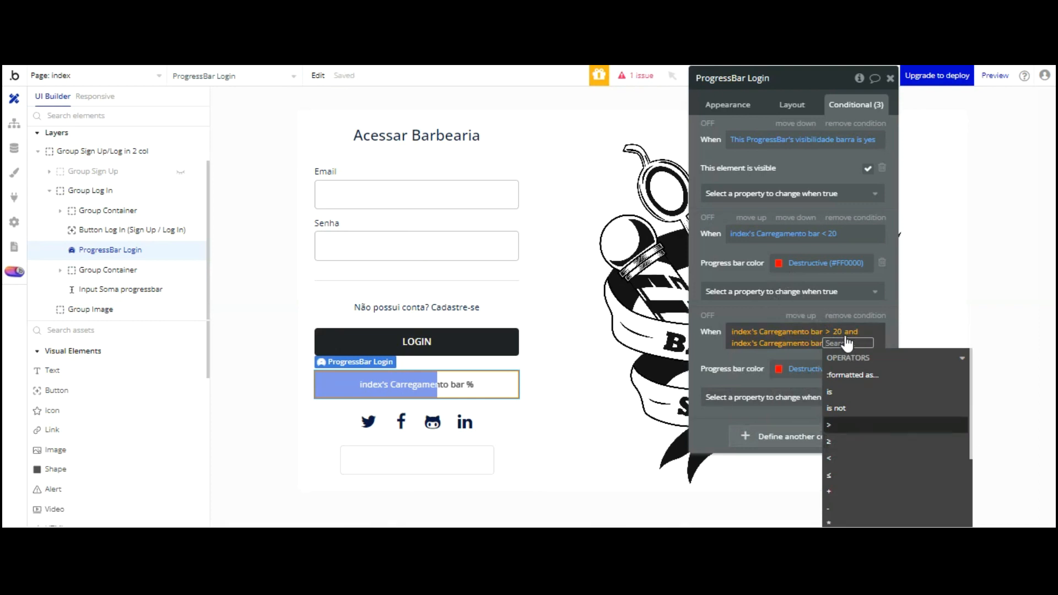
click(829, 458)
text(40)
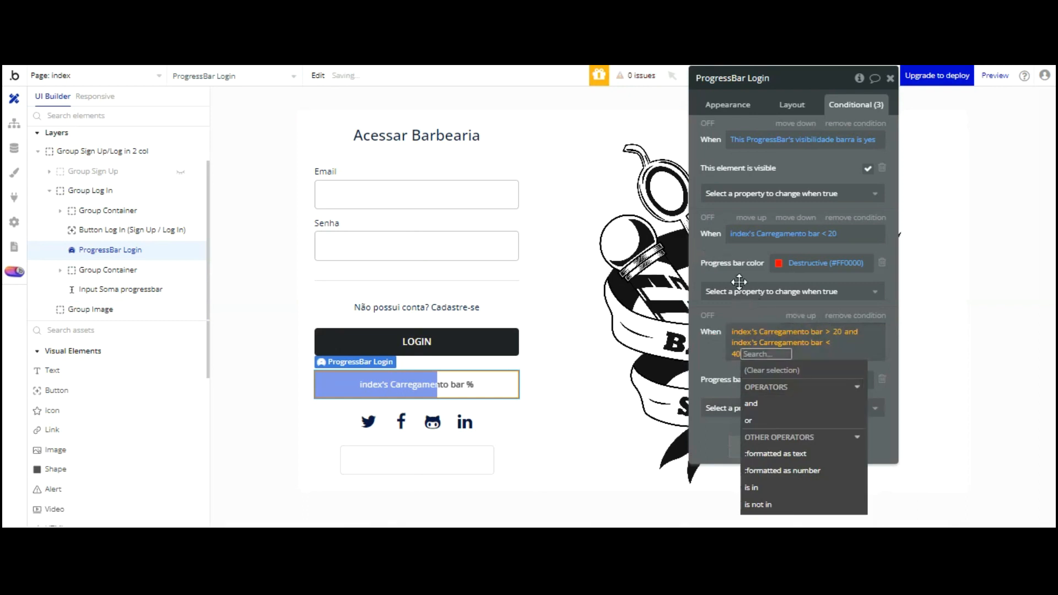
click(734, 367)
Set that condition's bar color to Alert (#FAB515), then copy and paste it
click(778, 371)
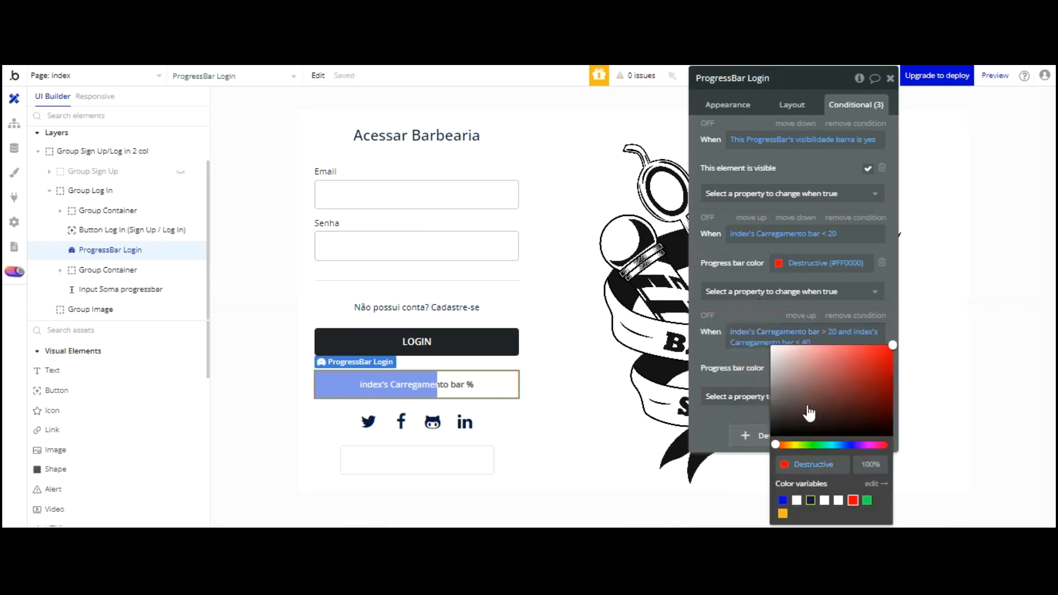
click(782, 514)
click(714, 246)
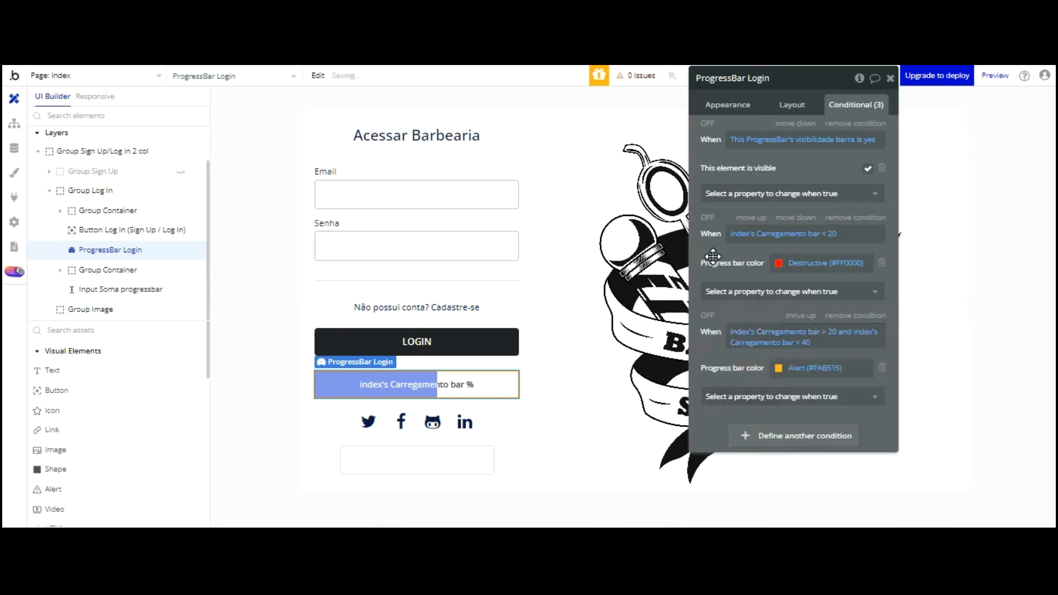
drag(708, 257, 563, 149)
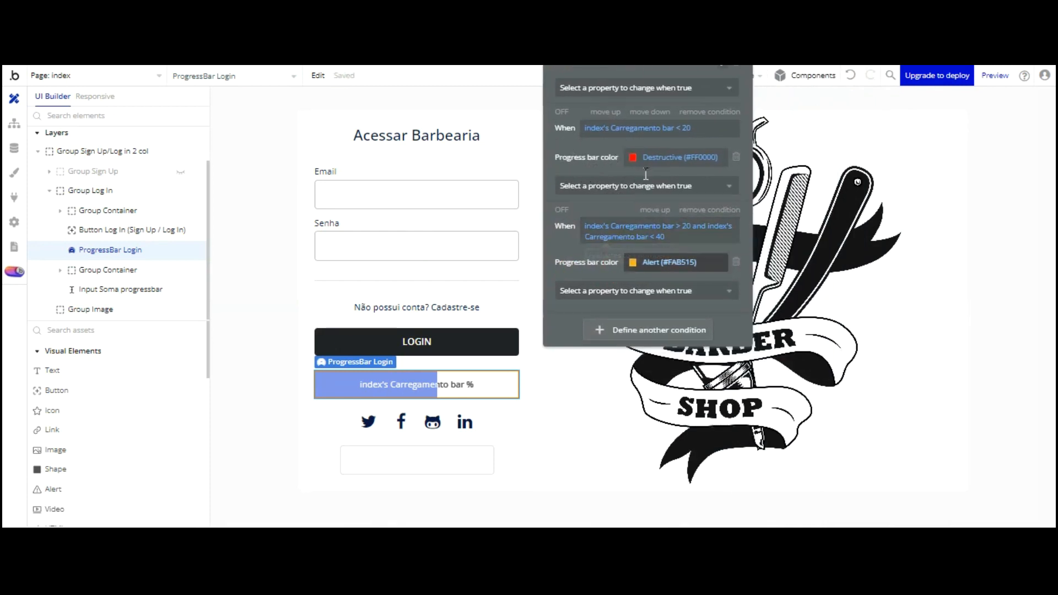
right_click(642, 261)
click(728, 135)
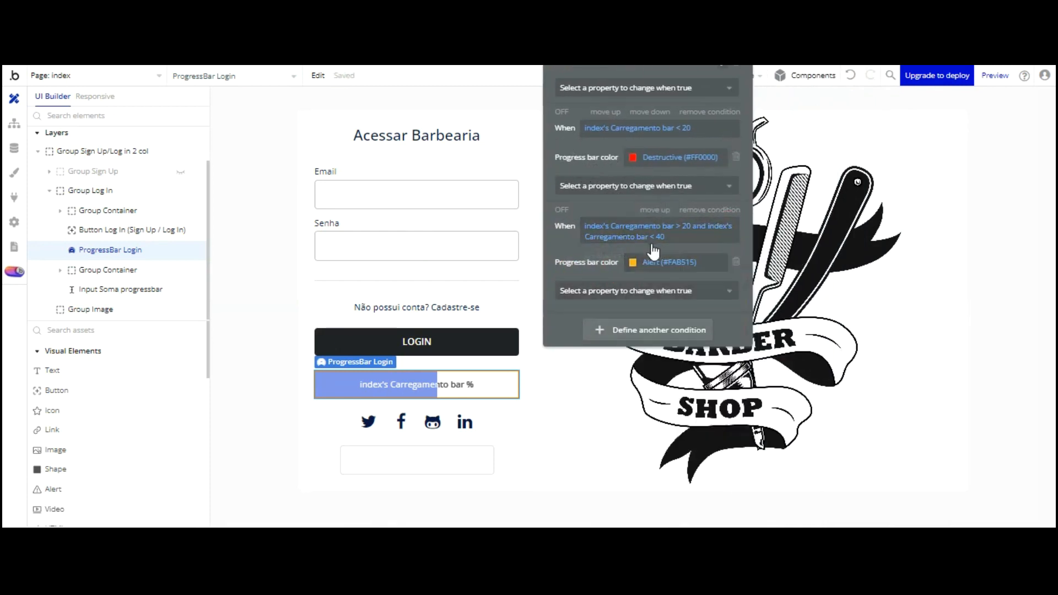
right_click(651, 335)
click(731, 301)
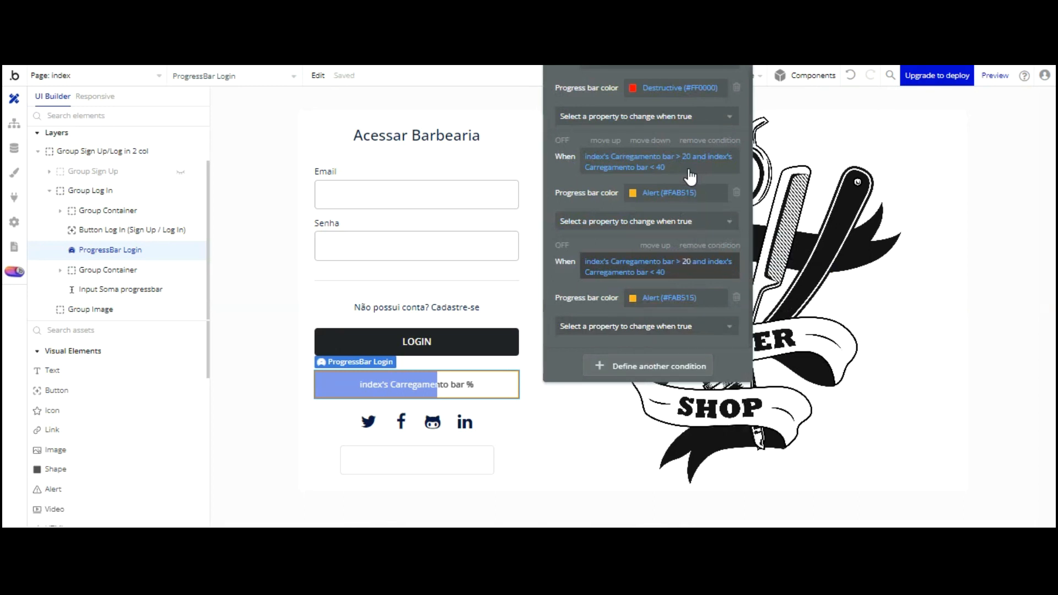
Change the second condition's range to 40–70 and color the bar Success green
click(686, 262)
text(40)
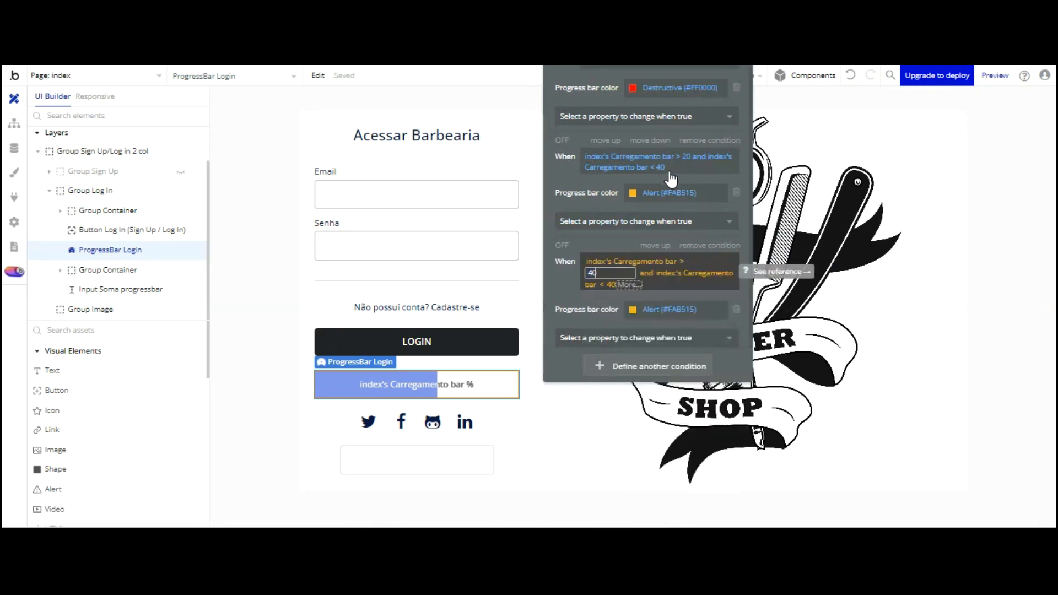
key(Return)
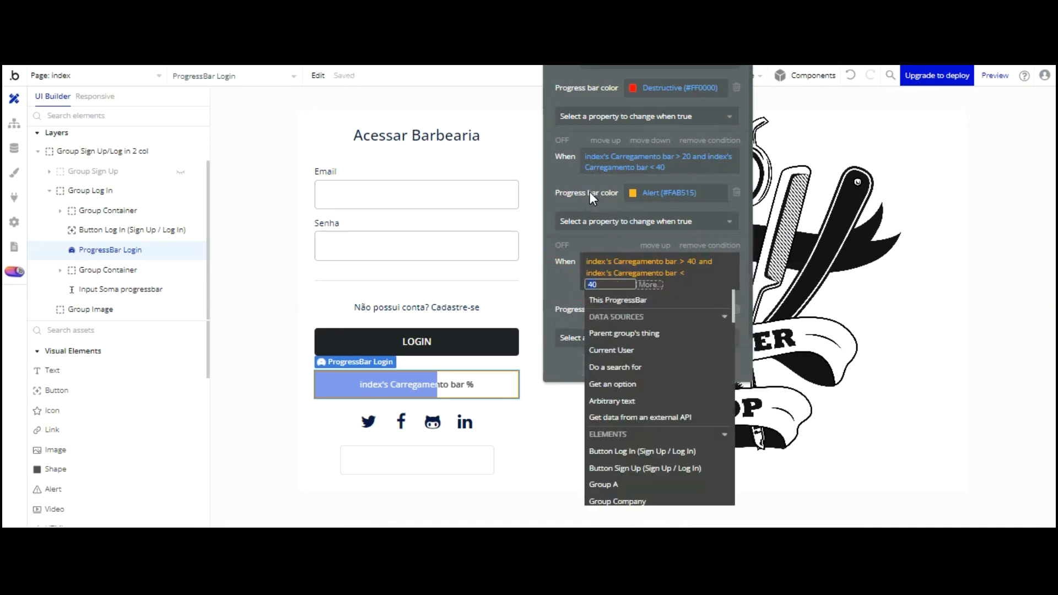
text(70)
key(Return)
click(568, 192)
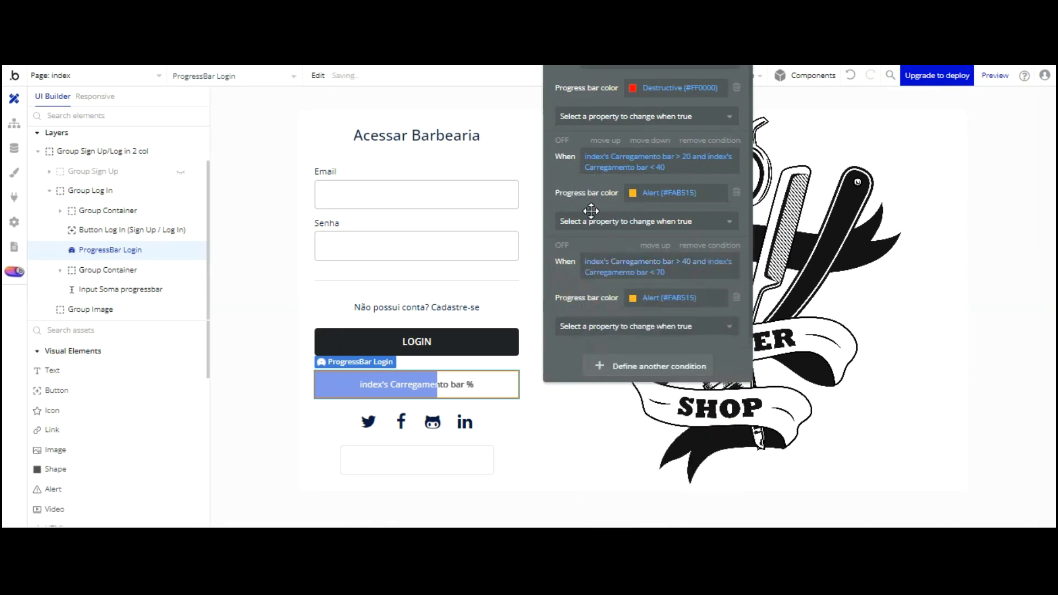
click(711, 300)
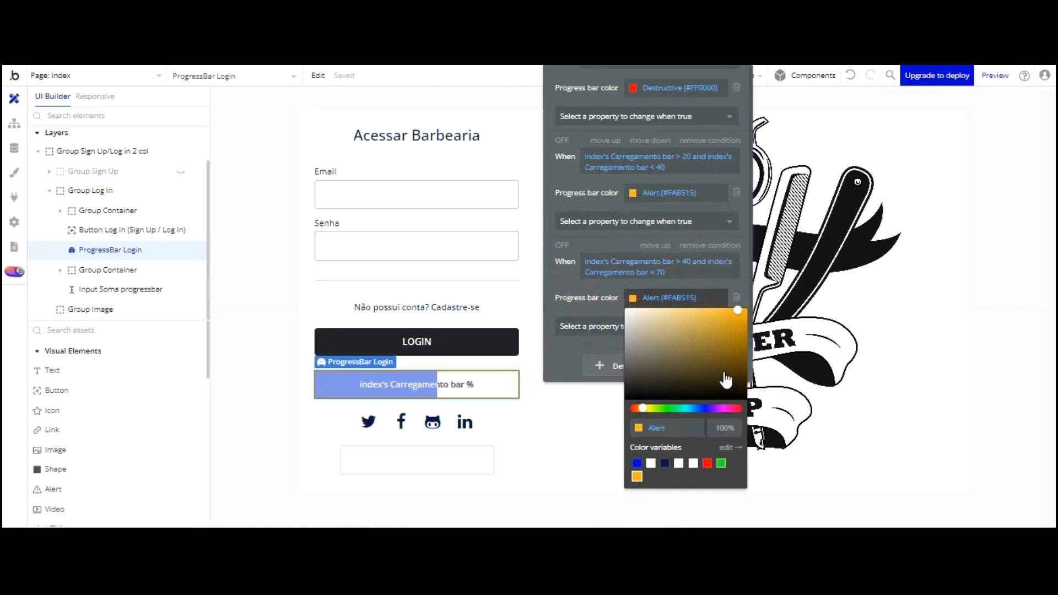
click(720, 463)
click(610, 212)
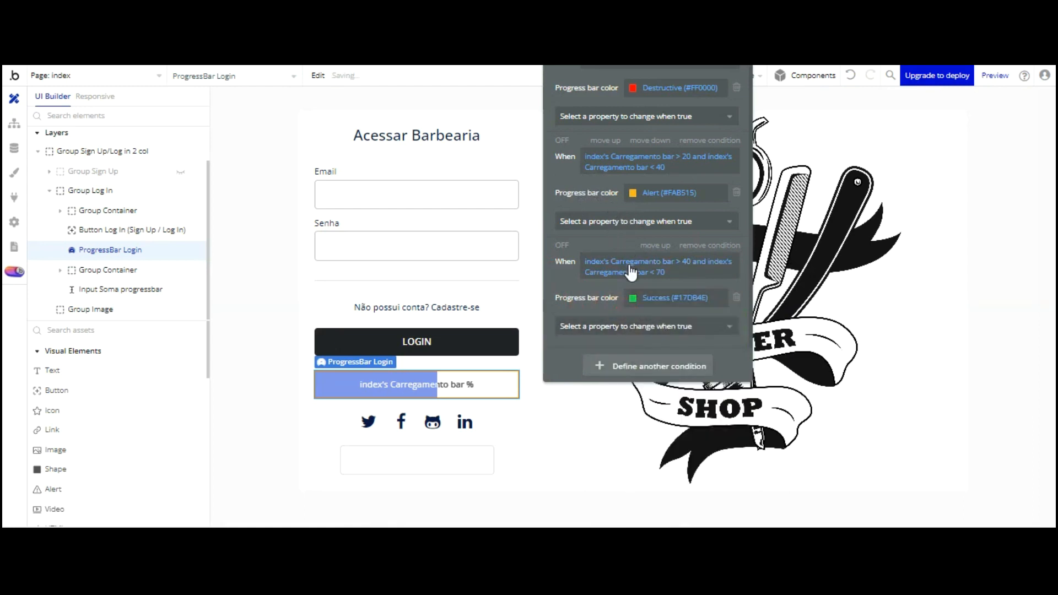
Paste a third copy of the condition and clear its expression
right_click(629, 358)
click(706, 322)
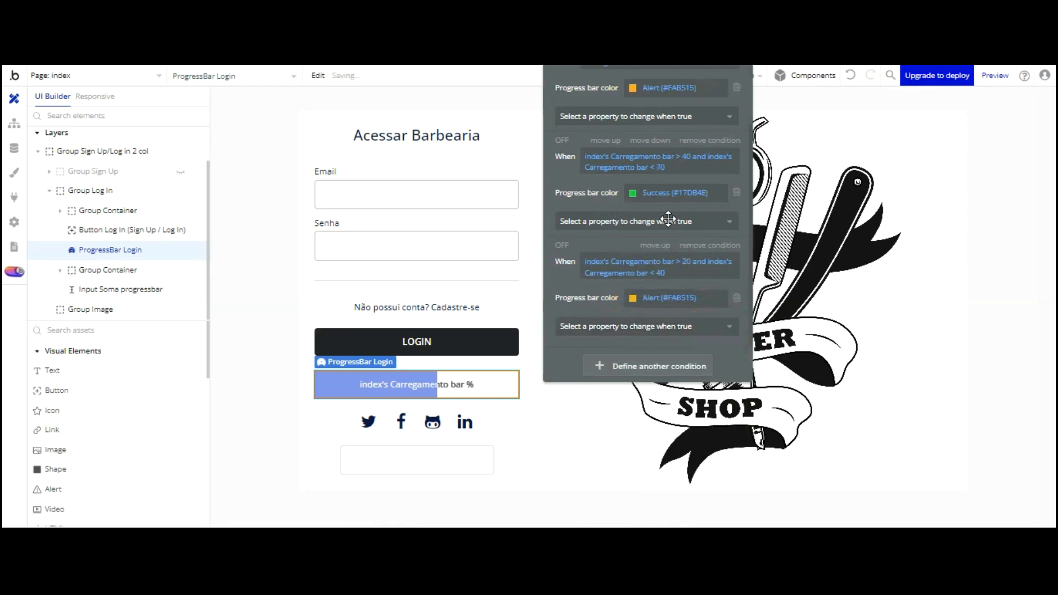
click(678, 263)
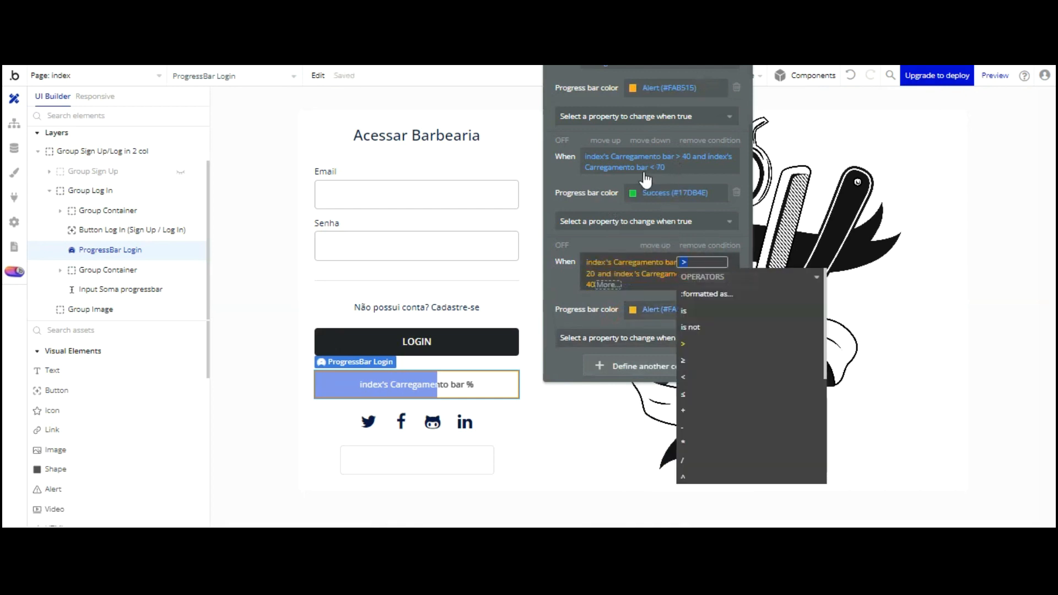
right_click(702, 266)
click(731, 266)
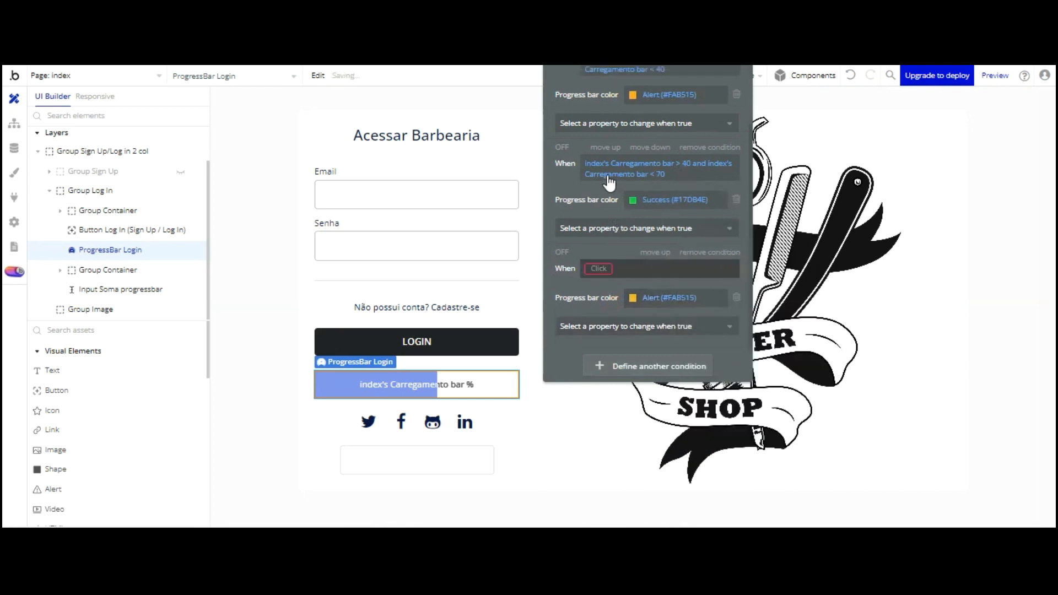
Set the third condition to 'index's Carregamento bar > 70'
click(606, 268)
scroll(683, 326, down, 15)
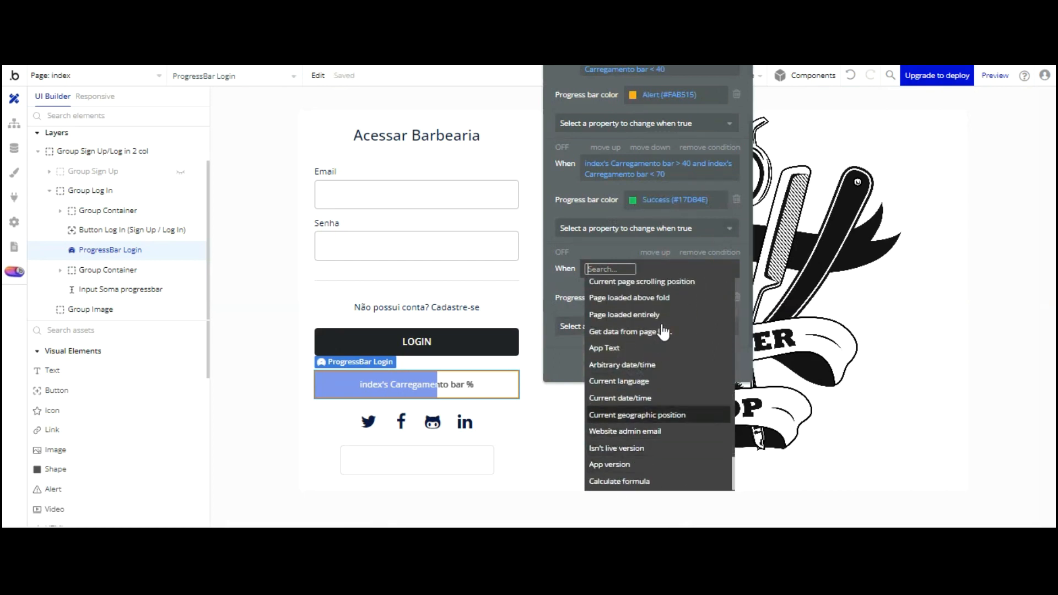
scroll(661, 325, up, 5)
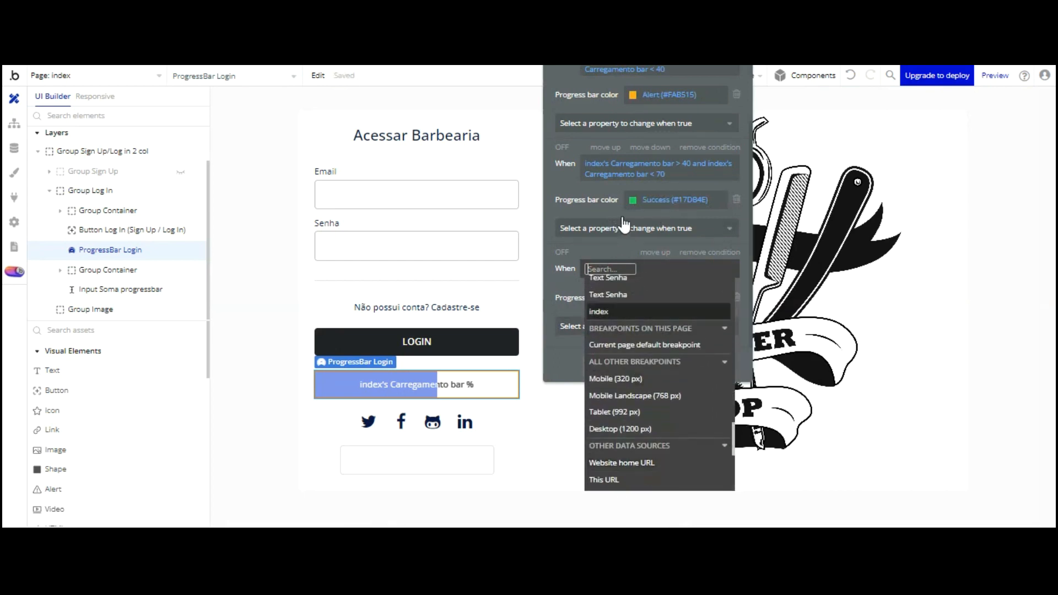
click(661, 312)
click(681, 441)
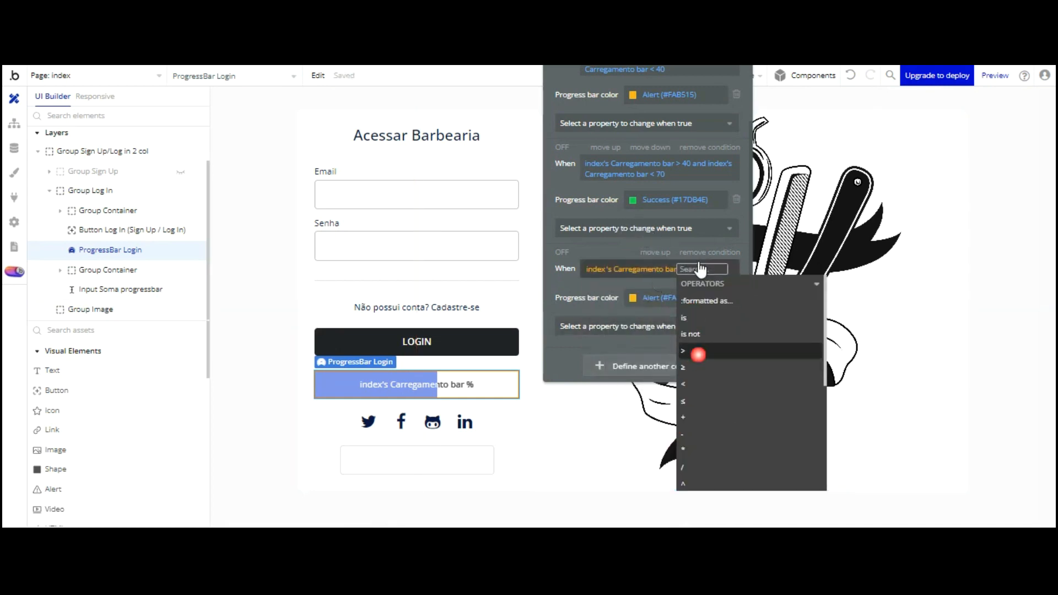
click(698, 354)
text(70)
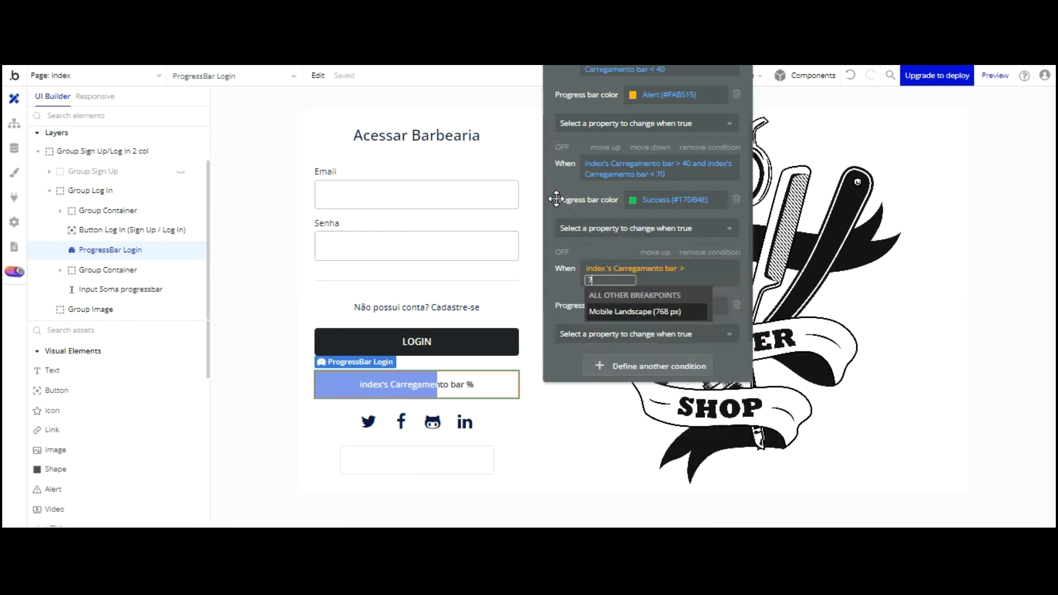
key(Return)
click(570, 281)
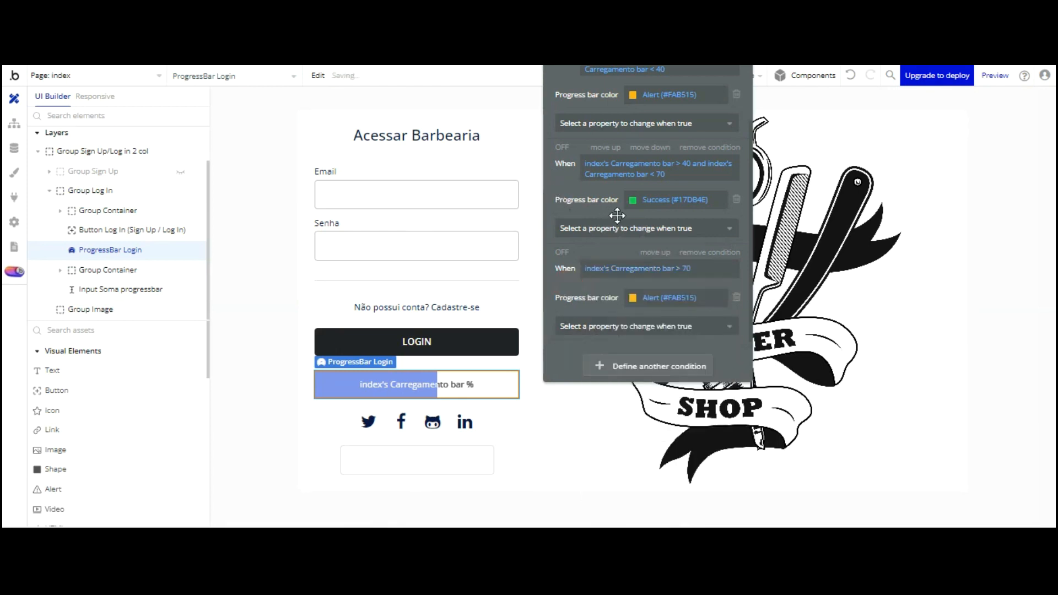
Make the bar color Primary blue for the above-70 condition, then view the preview
click(633, 302)
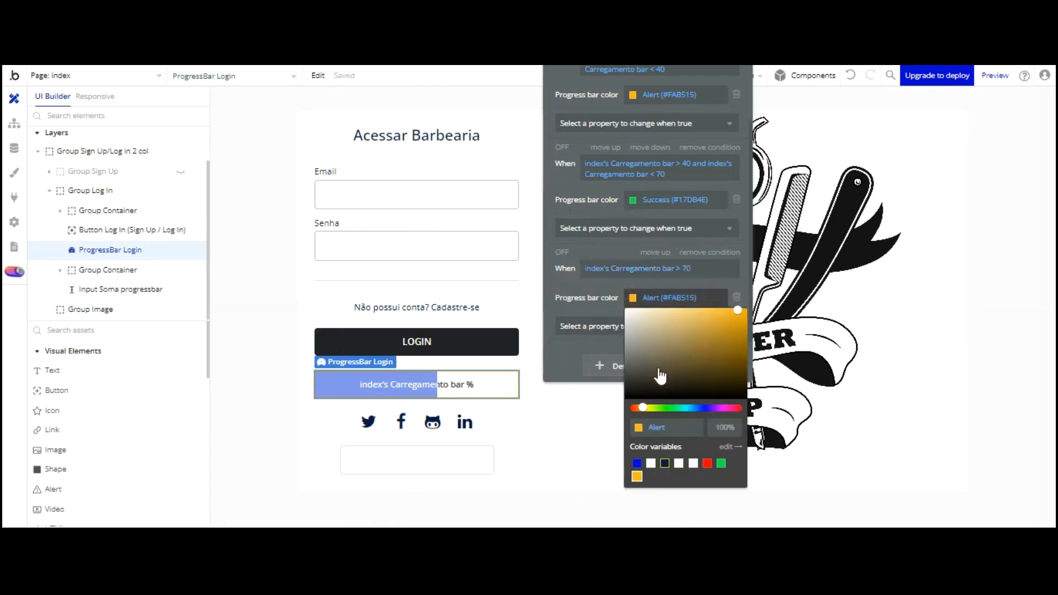
click(637, 464)
click(554, 358)
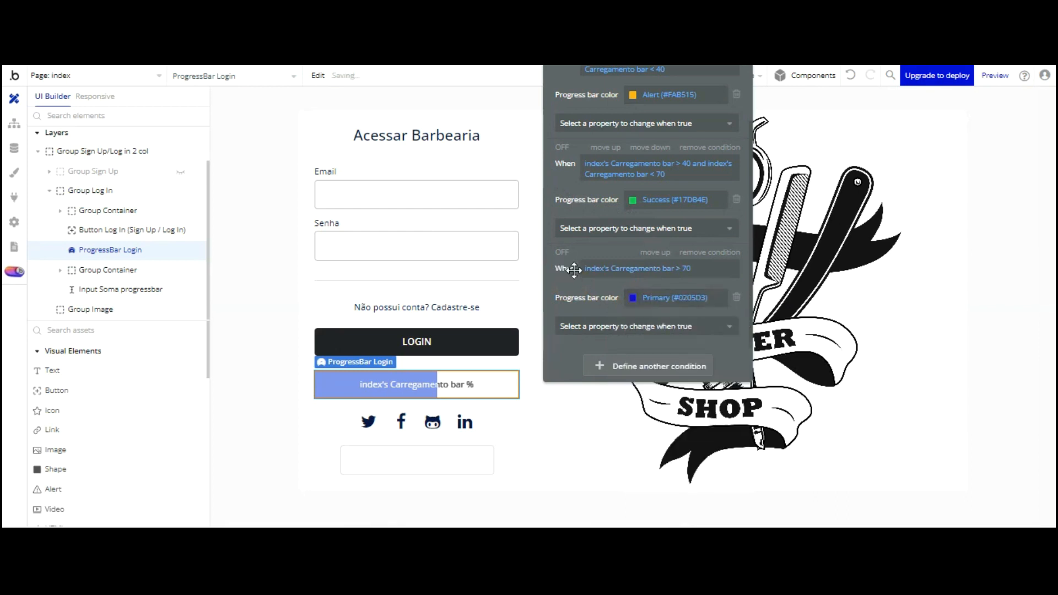
key(ctrl+Tab)
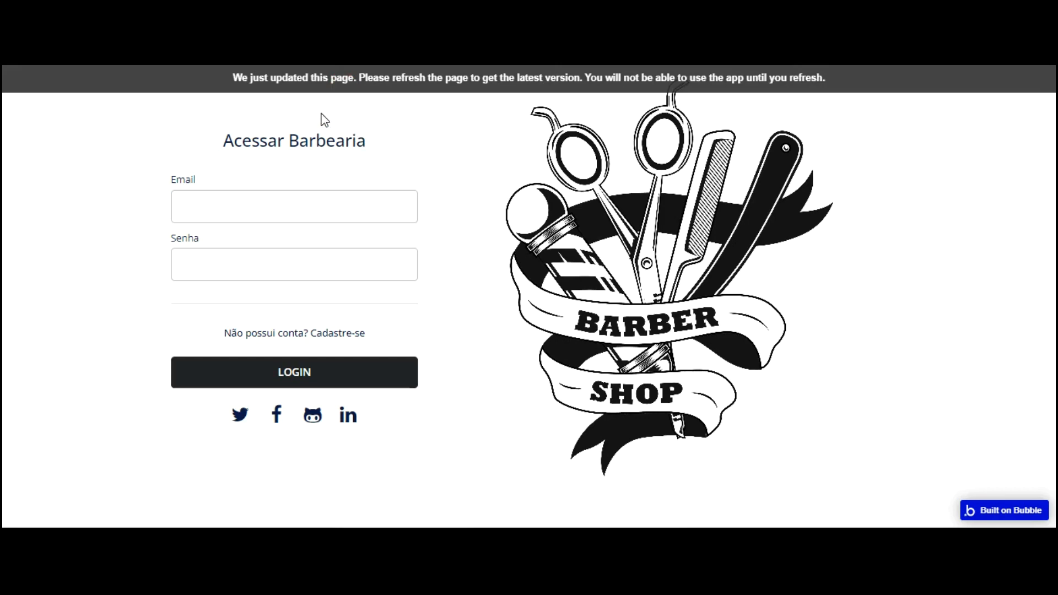
Reload the preview, log in with the account email and password, then return to the editor
key(F5)
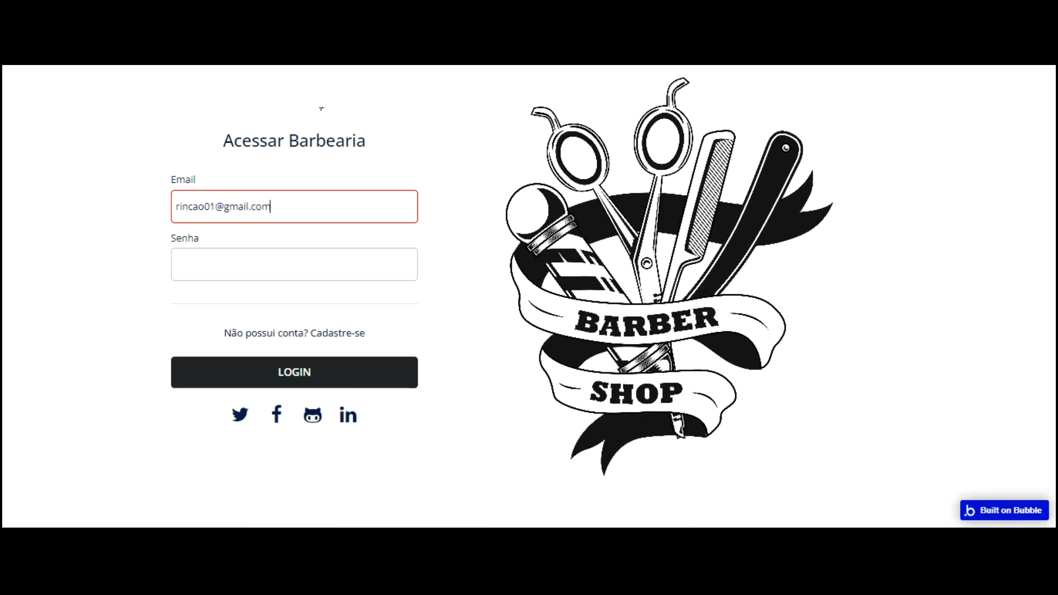
key(Tab)
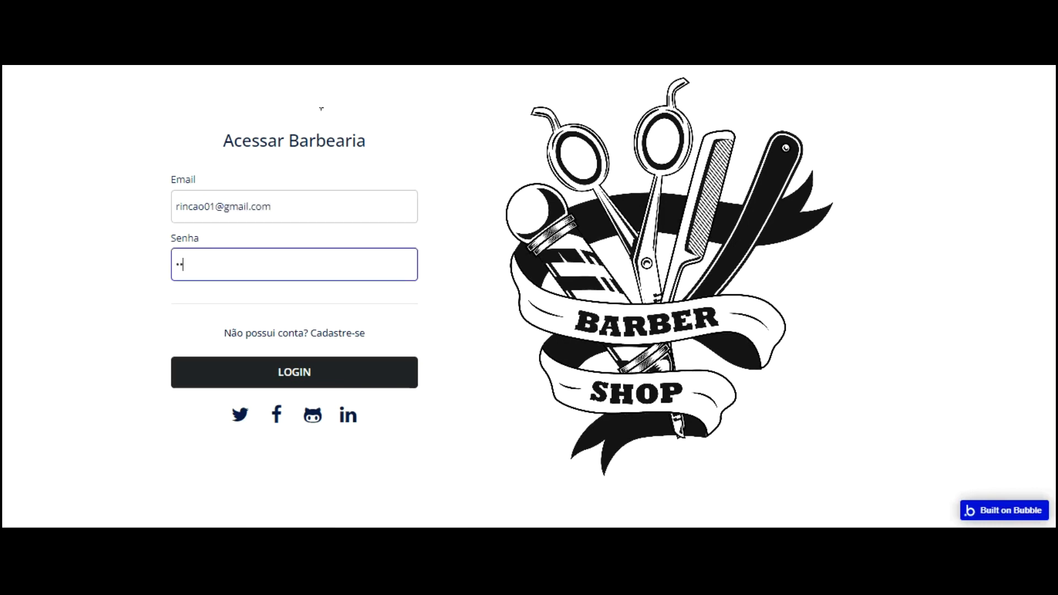
click(332, 368)
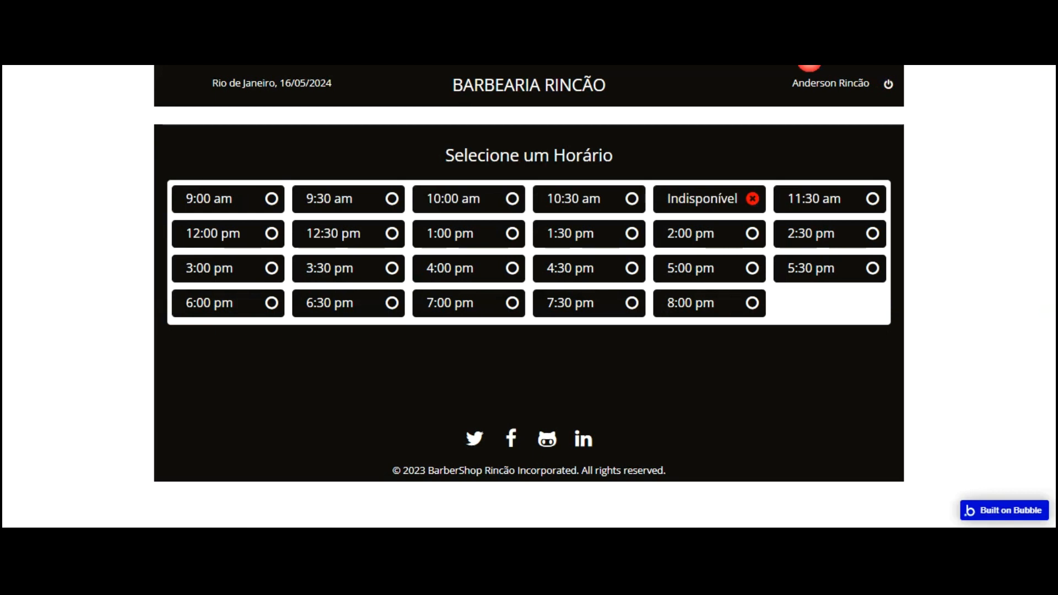
click(188, 12)
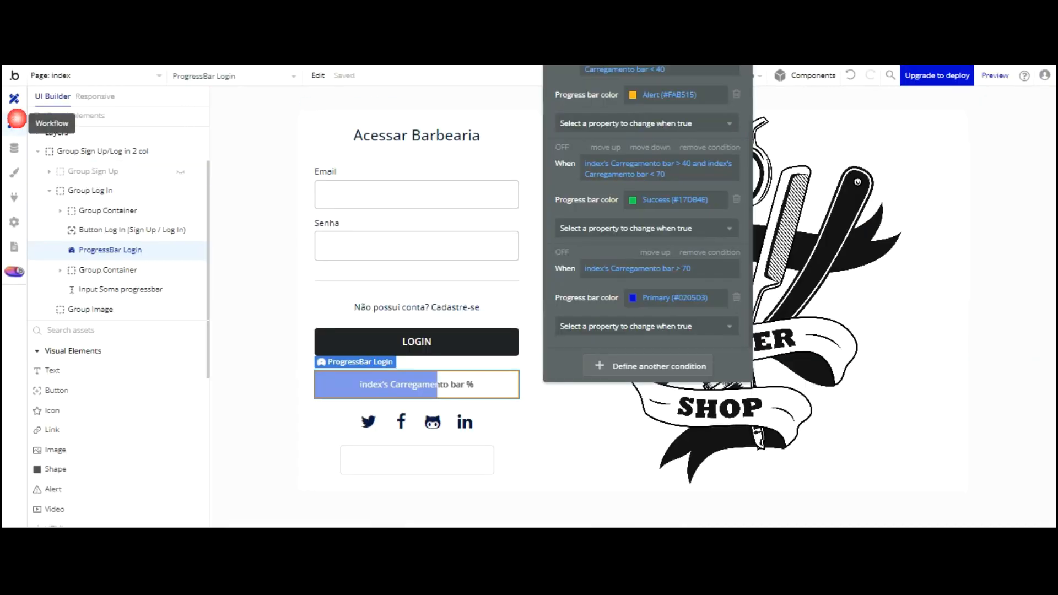
In the timed loading workflow, set Step 2 to add 10 to the Carregamento bar
click(15, 120)
click(202, 237)
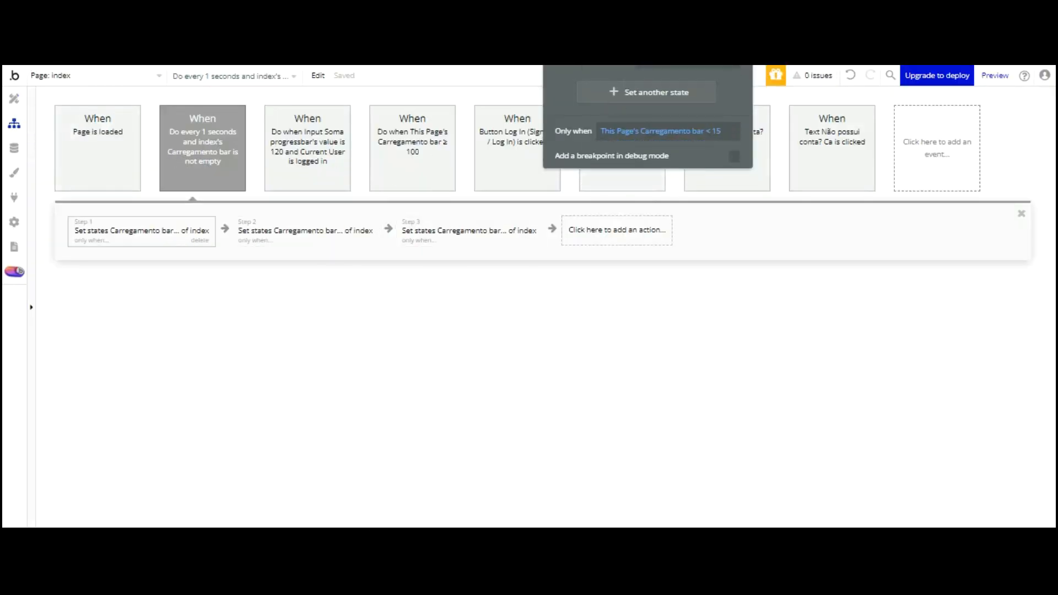
click(327, 236)
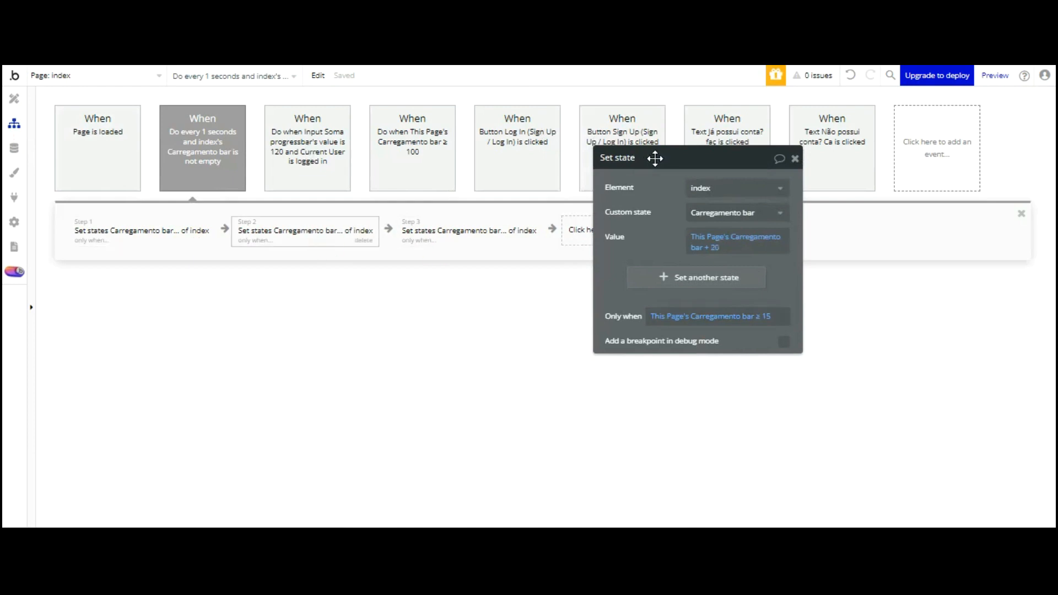
click(716, 247)
text(15)
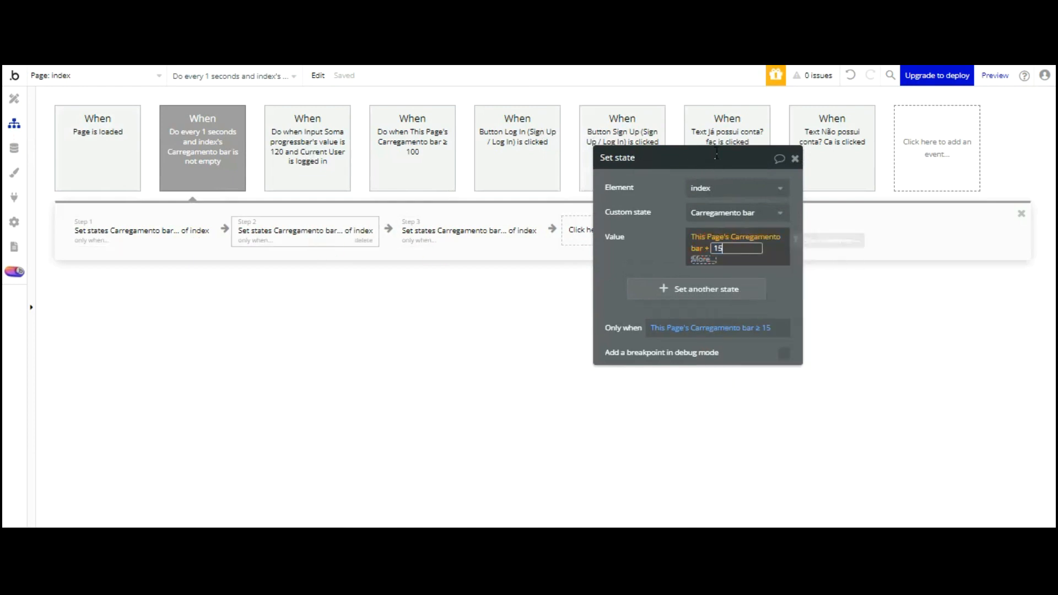
click(664, 242)
click(663, 242)
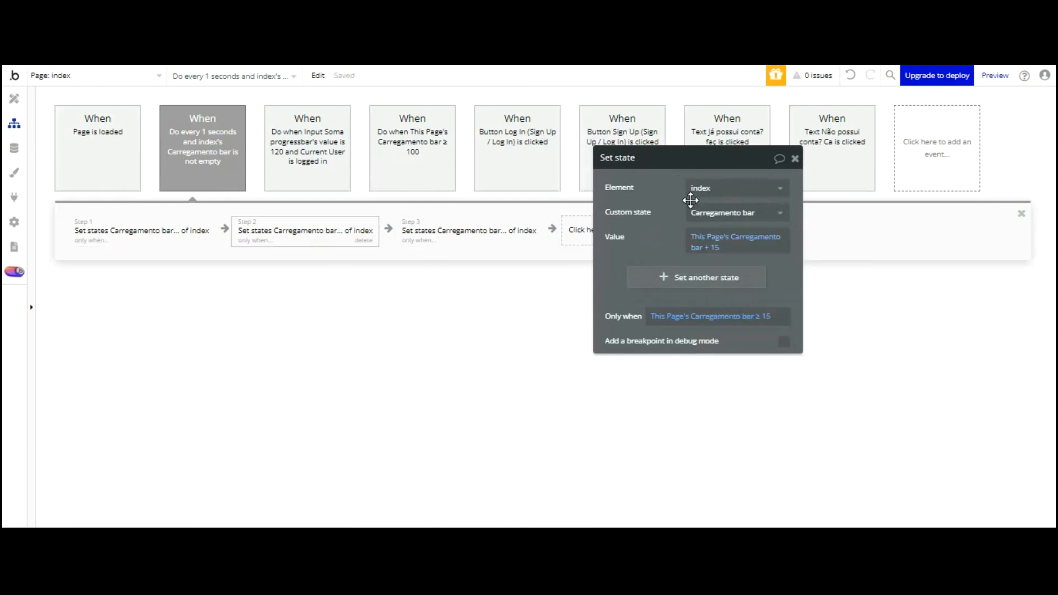
click(714, 247)
text(1)
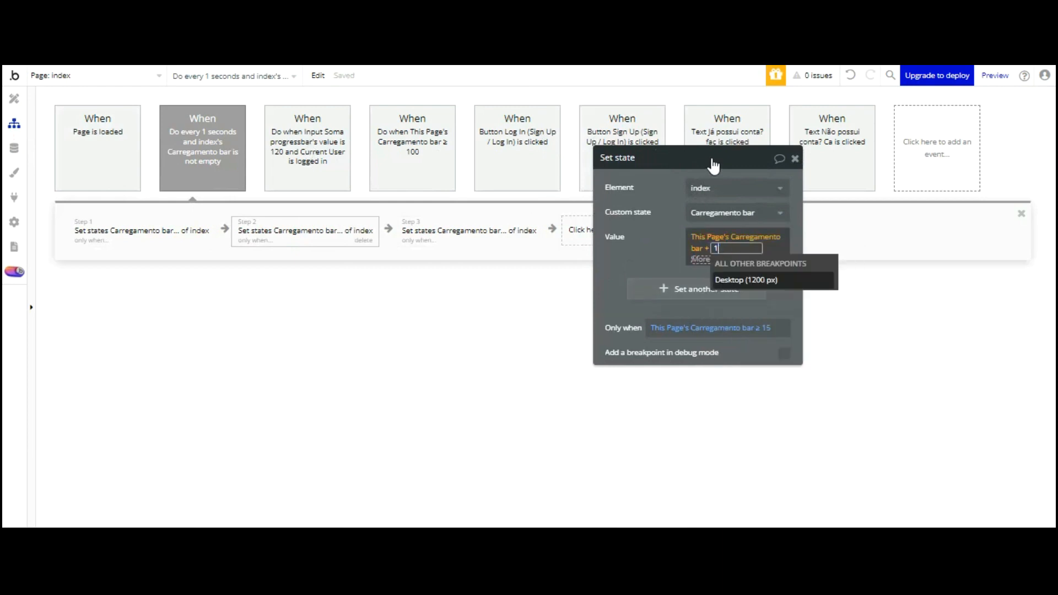
text(0)
click(647, 252)
click(647, 253)
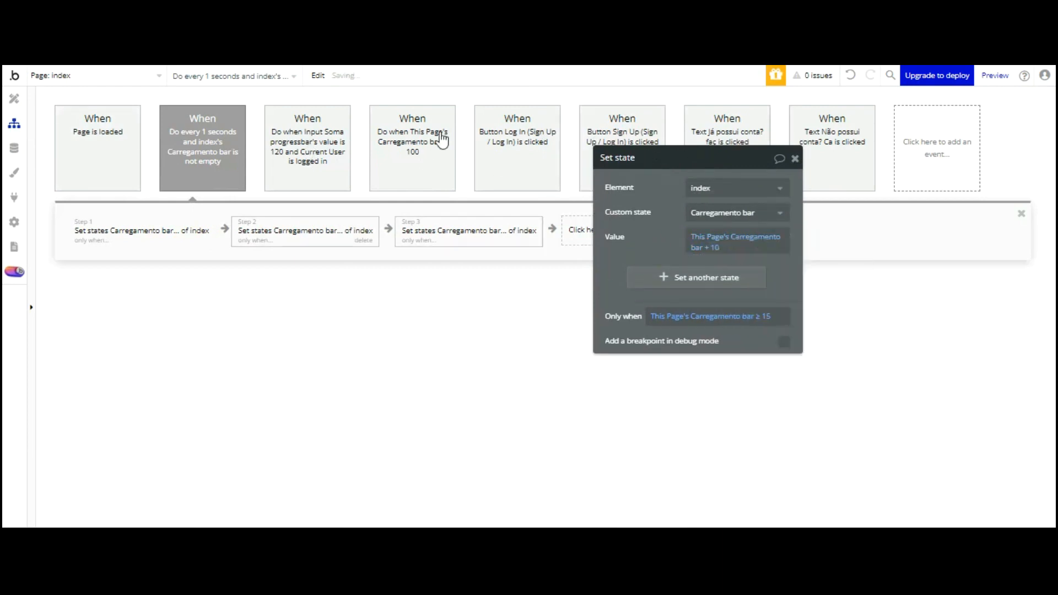
Set Step 3 to add 20 instead of 25, then view the preview
click(463, 226)
click(717, 248)
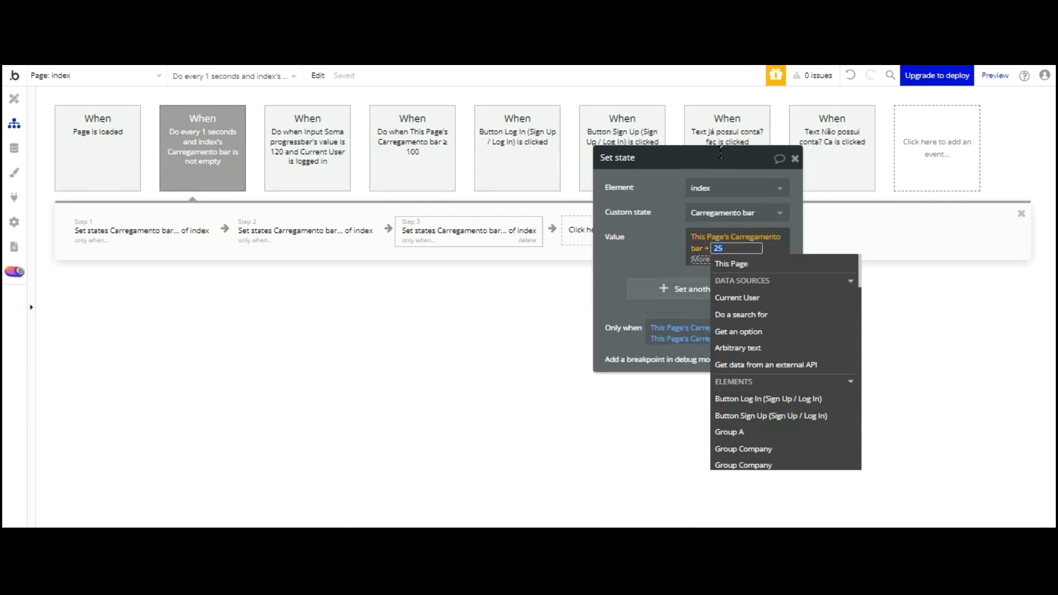
text(20)
click(669, 157)
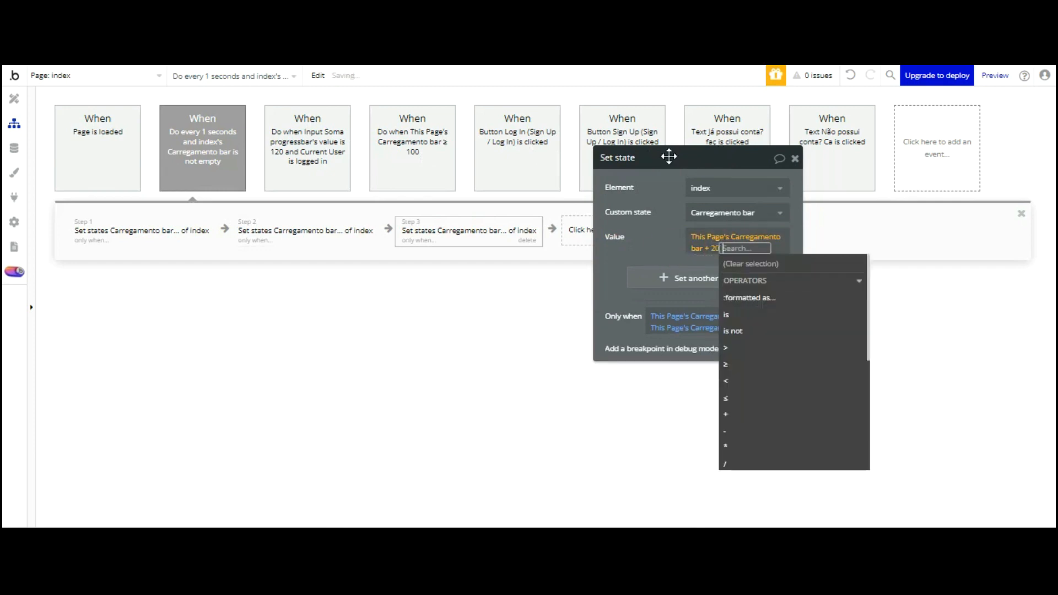
click(669, 157)
key(ctrl+Tab)
Refresh the preview and submit the Acessar Barbearia login with the account email and password
click(324, 80)
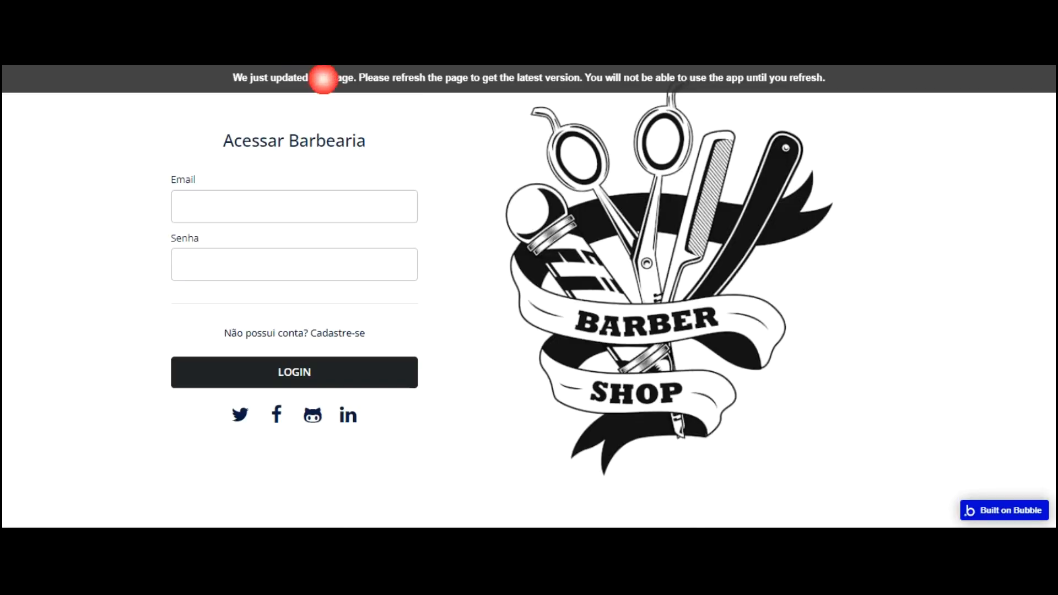
click(245, 210)
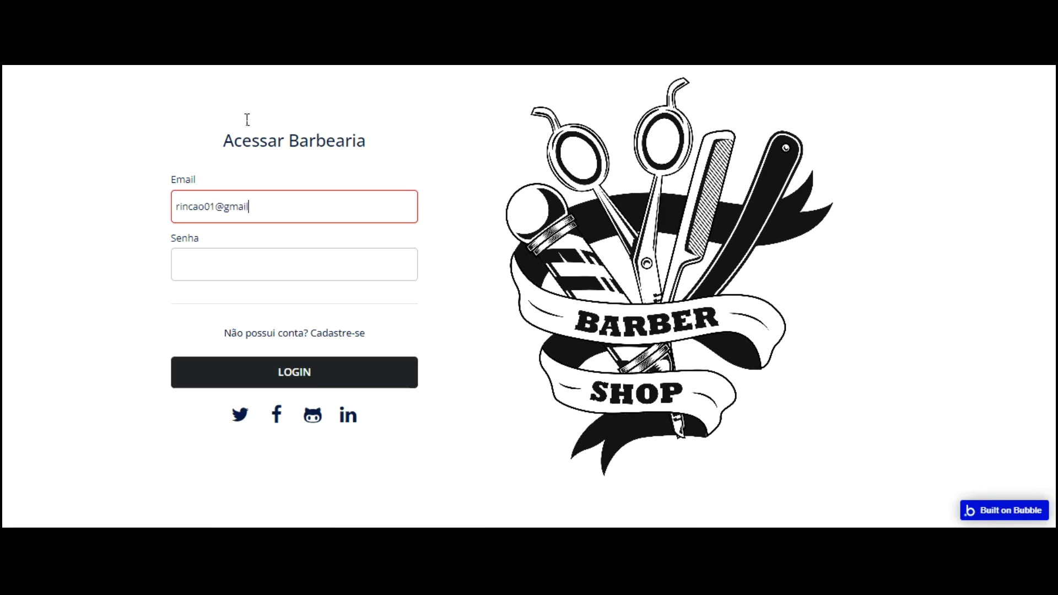
key(Tab)
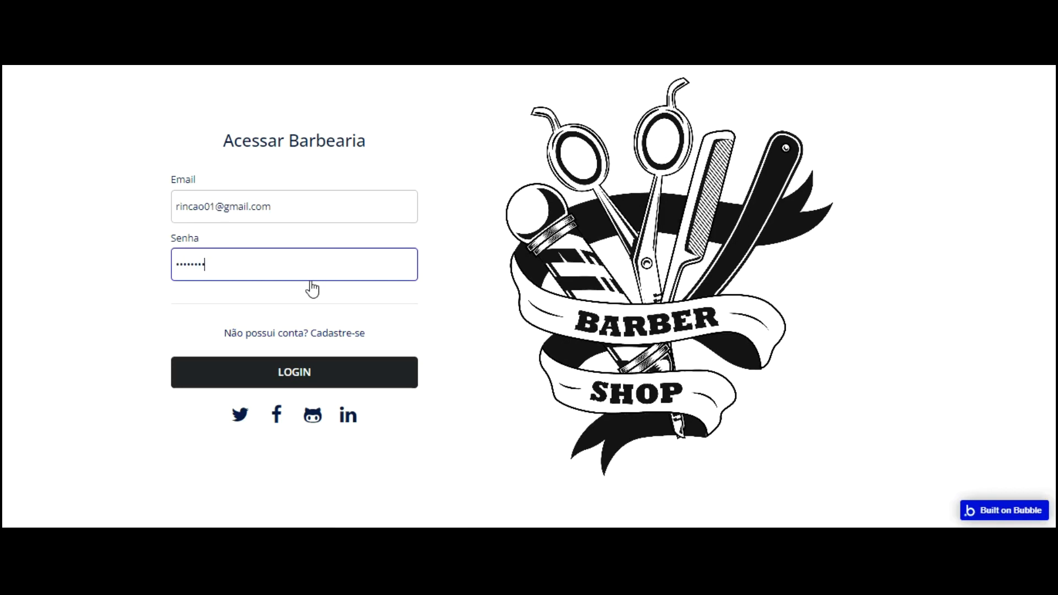
key(Return)
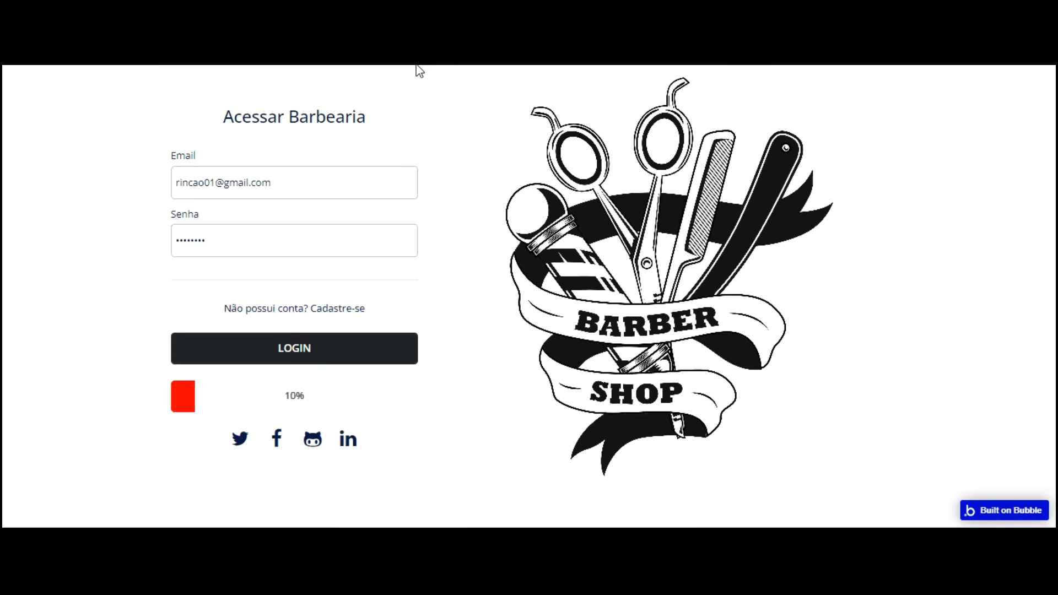